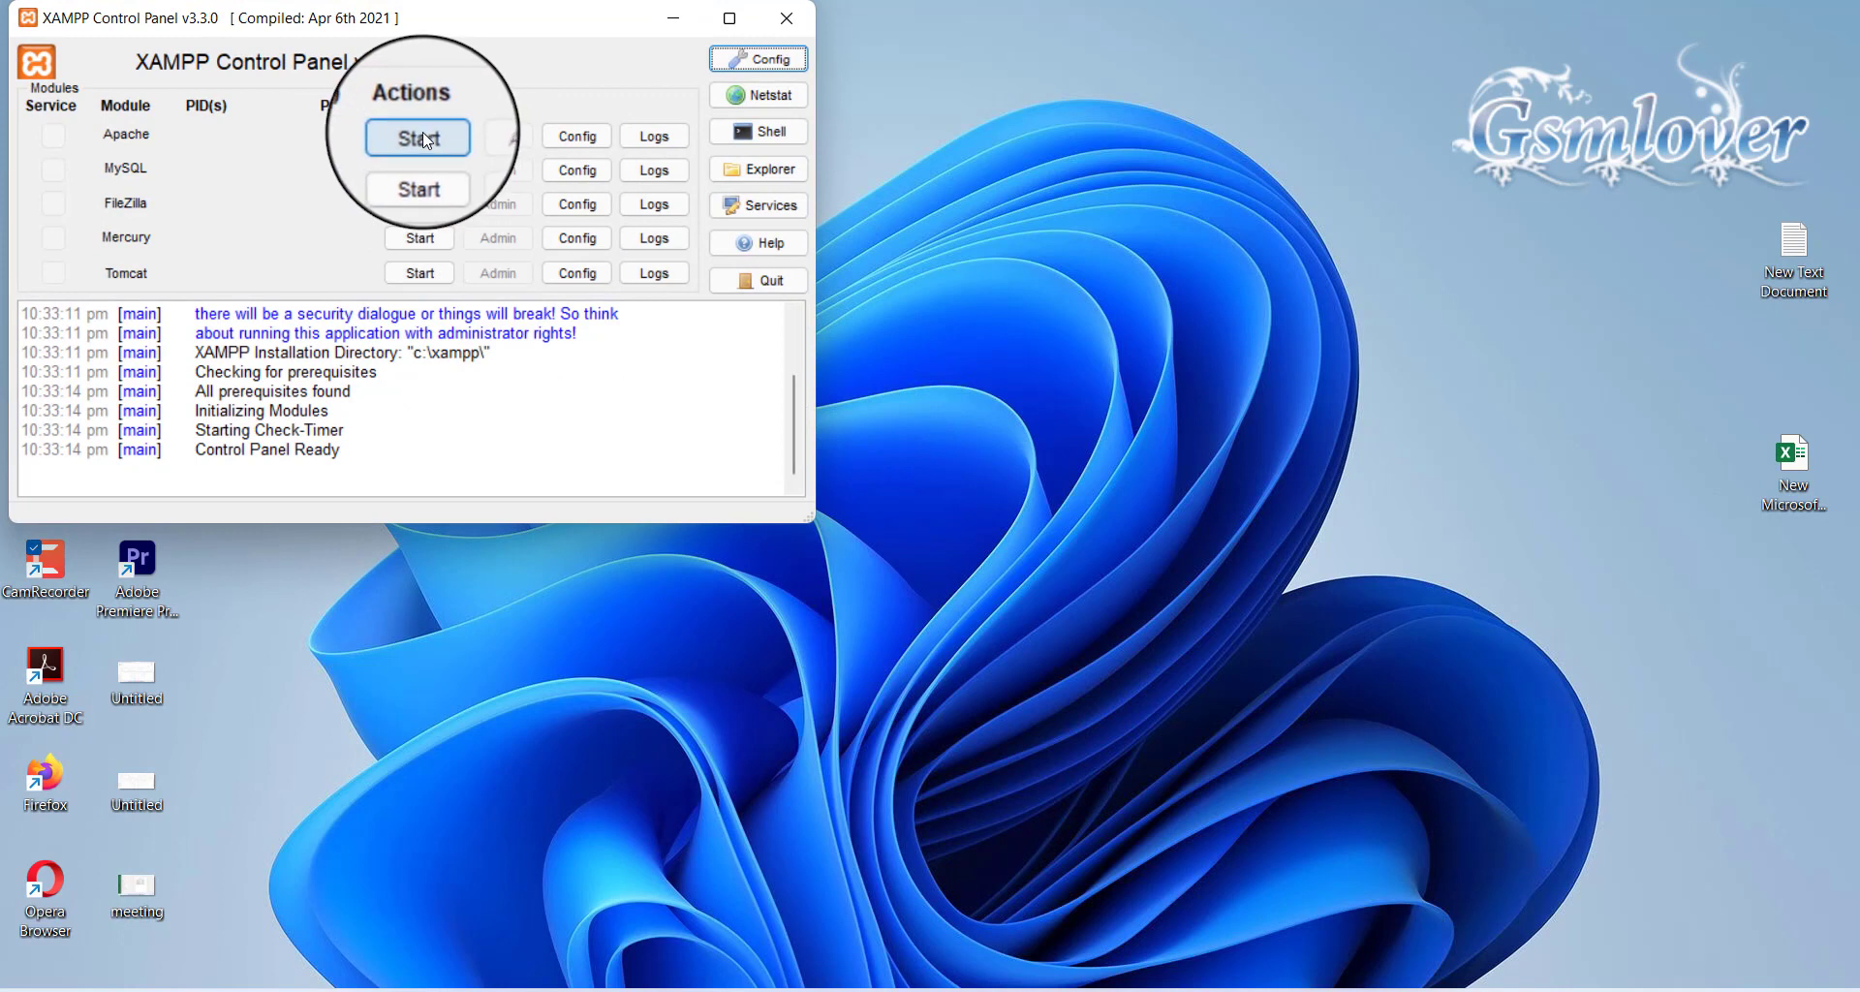
Start the Apache and MySQL servers in XAMPP, then minimize the control panel
{"action": "left_click", "coordinate": [424, 137]}
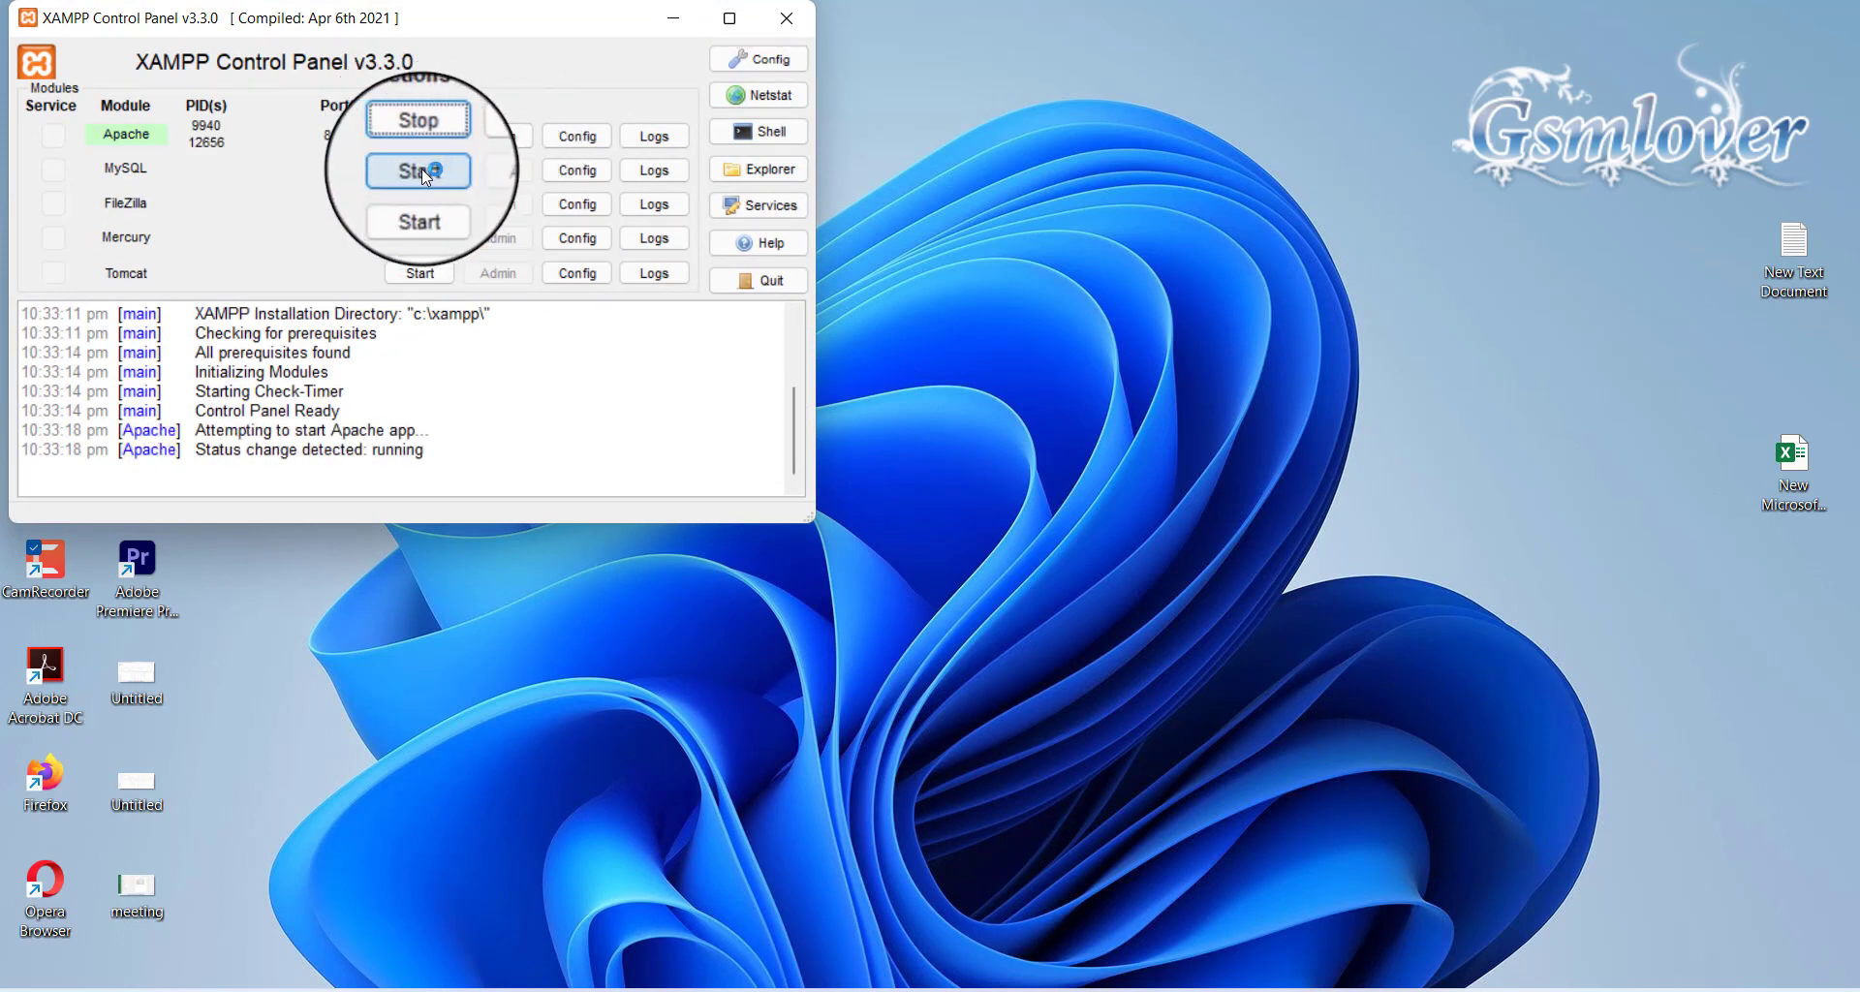
{"action": "left_click", "coordinate": [422, 171]}
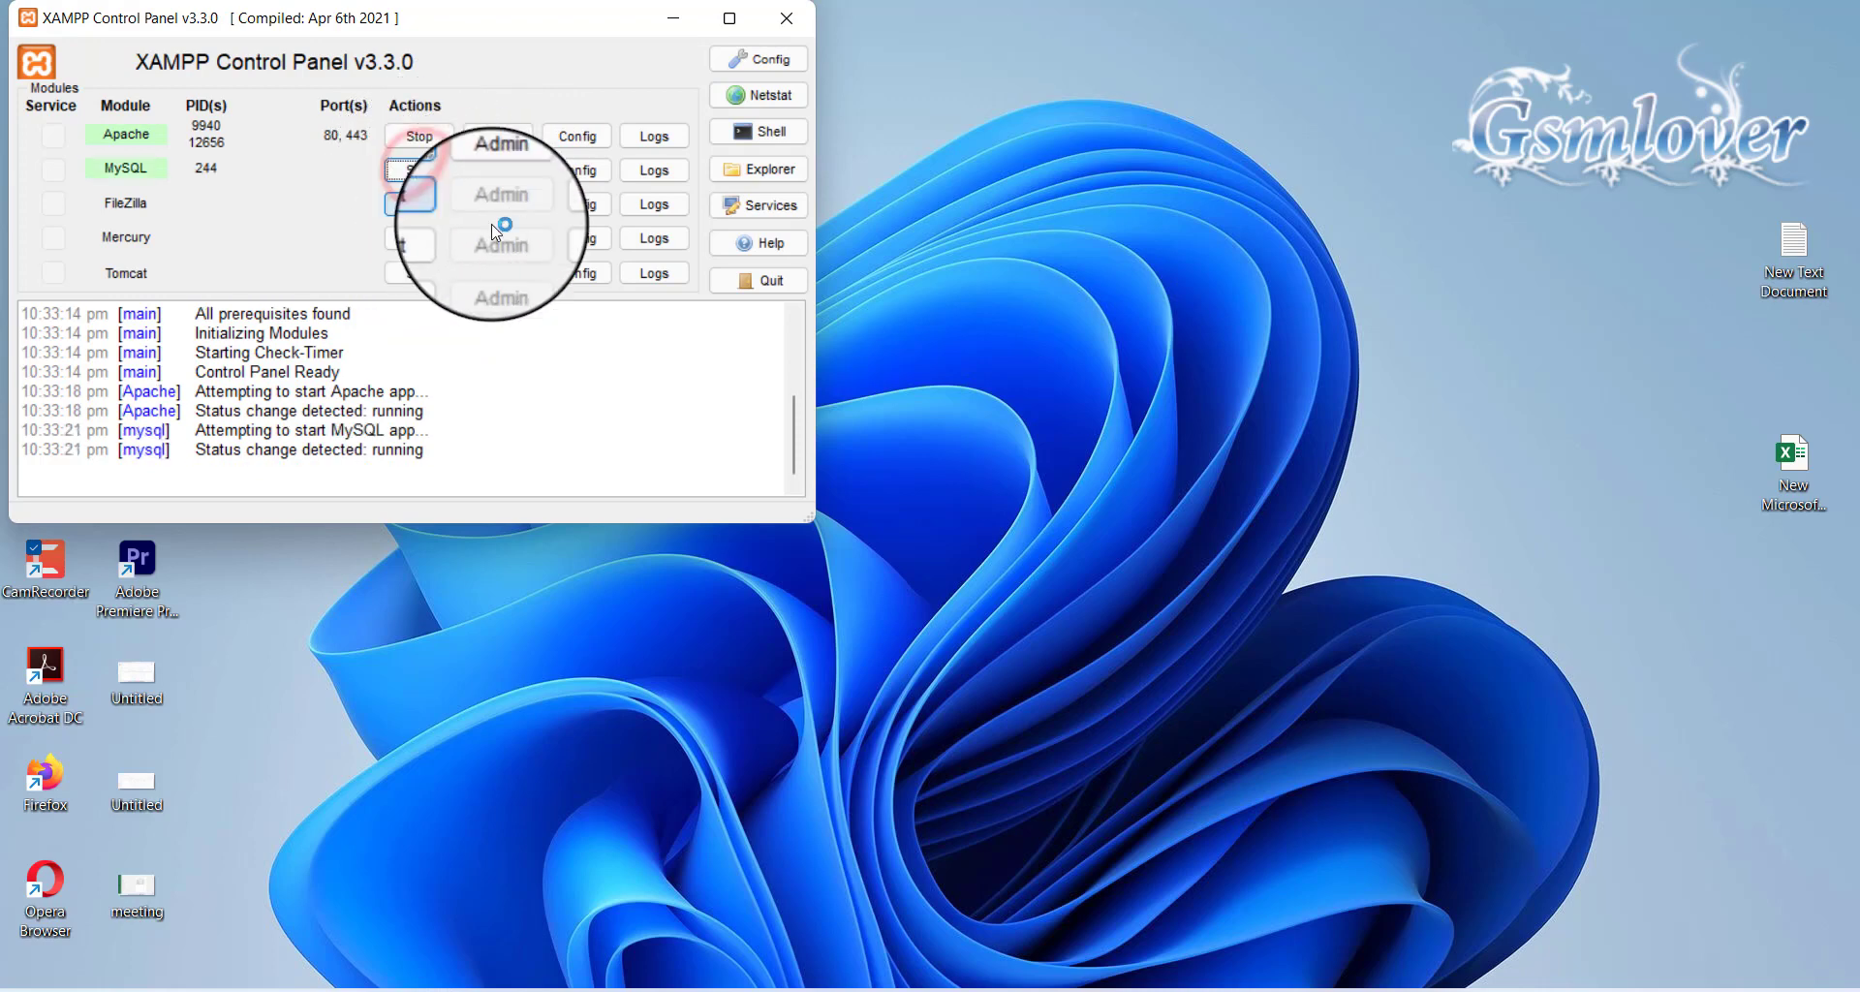
{"action": "left_click", "coordinate": [684, 21]}
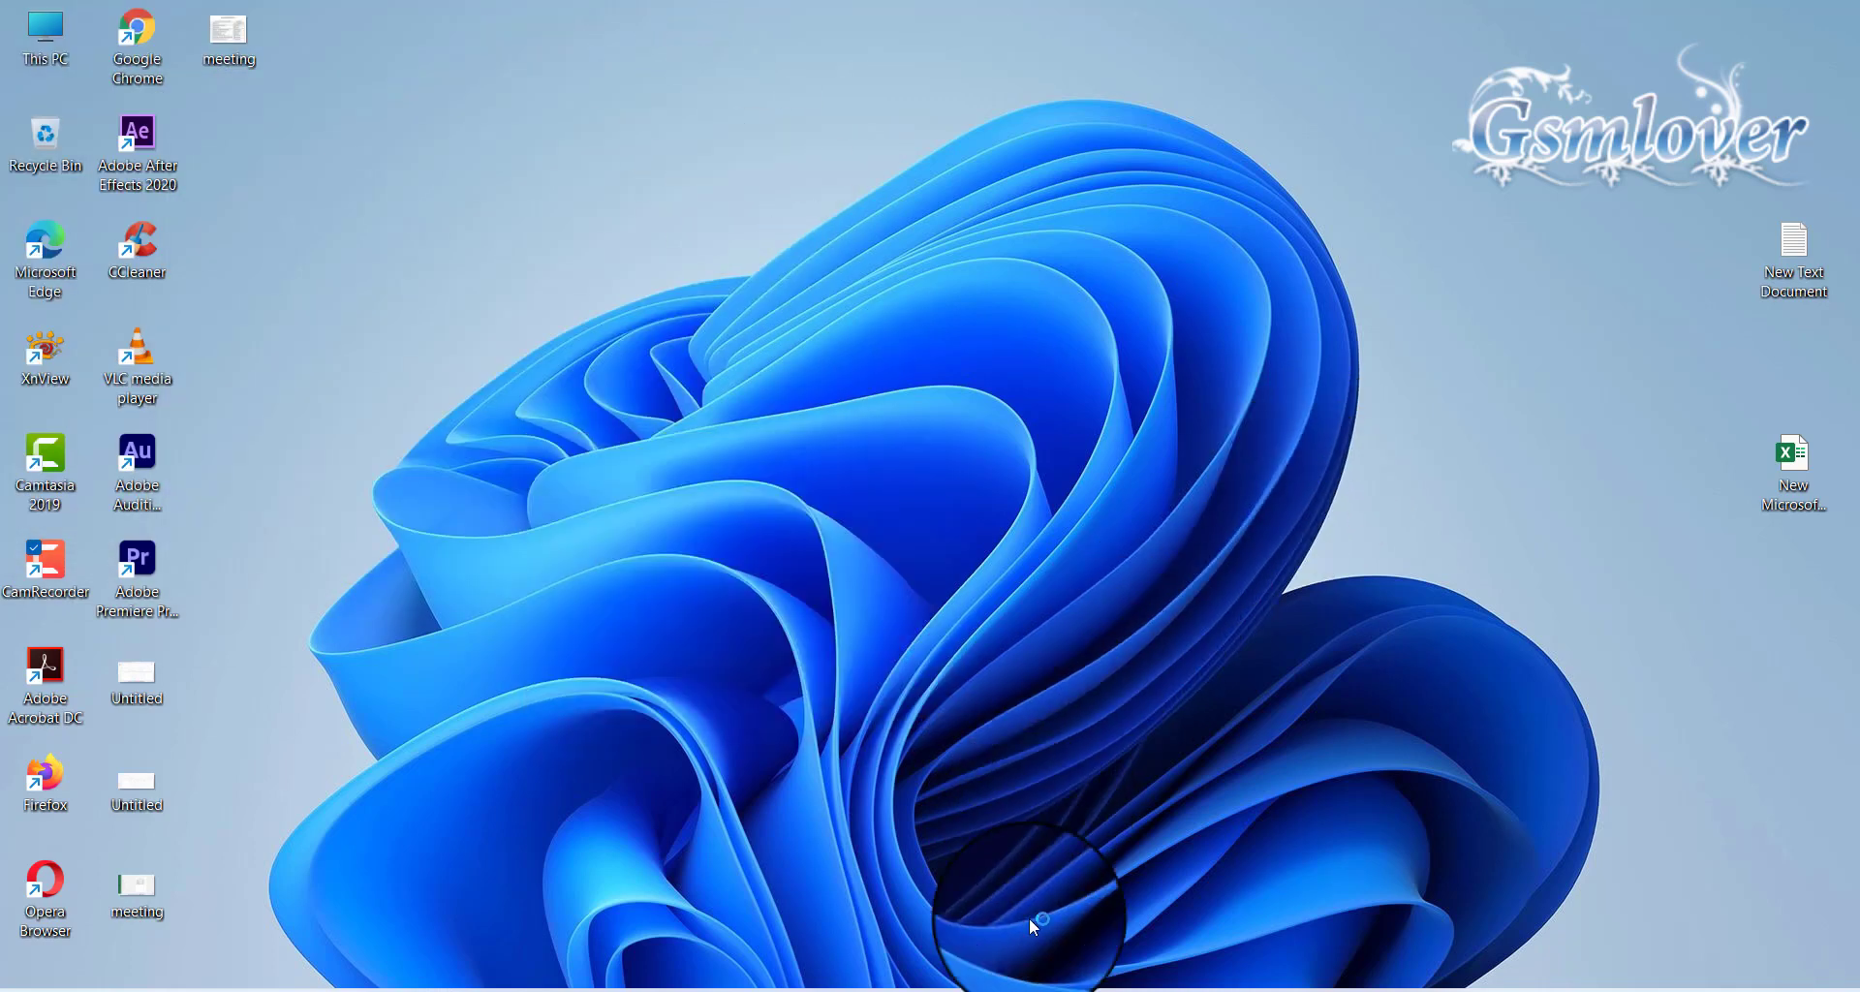
Open Firefox and go to localhost/wordpress/wp-admin
{"action": "left_click", "coordinate": [1009, 990]}
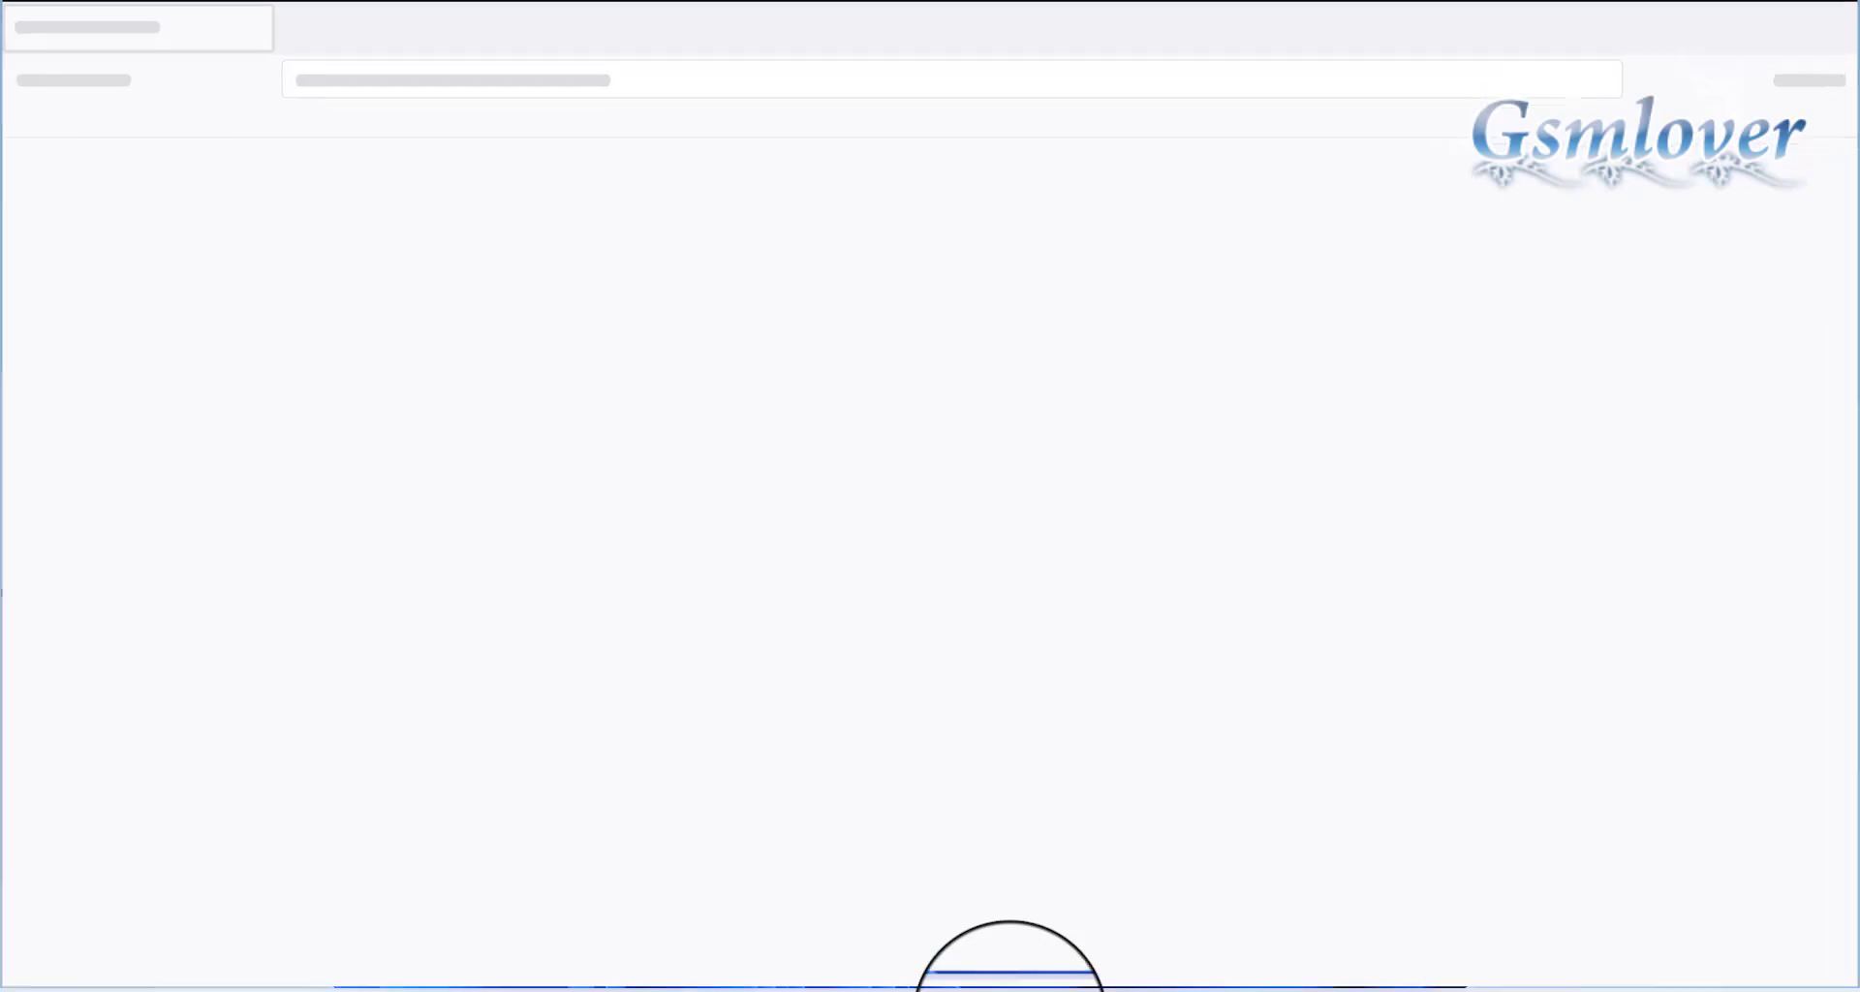
{"action": "left_click", "coordinate": [726, 79]}
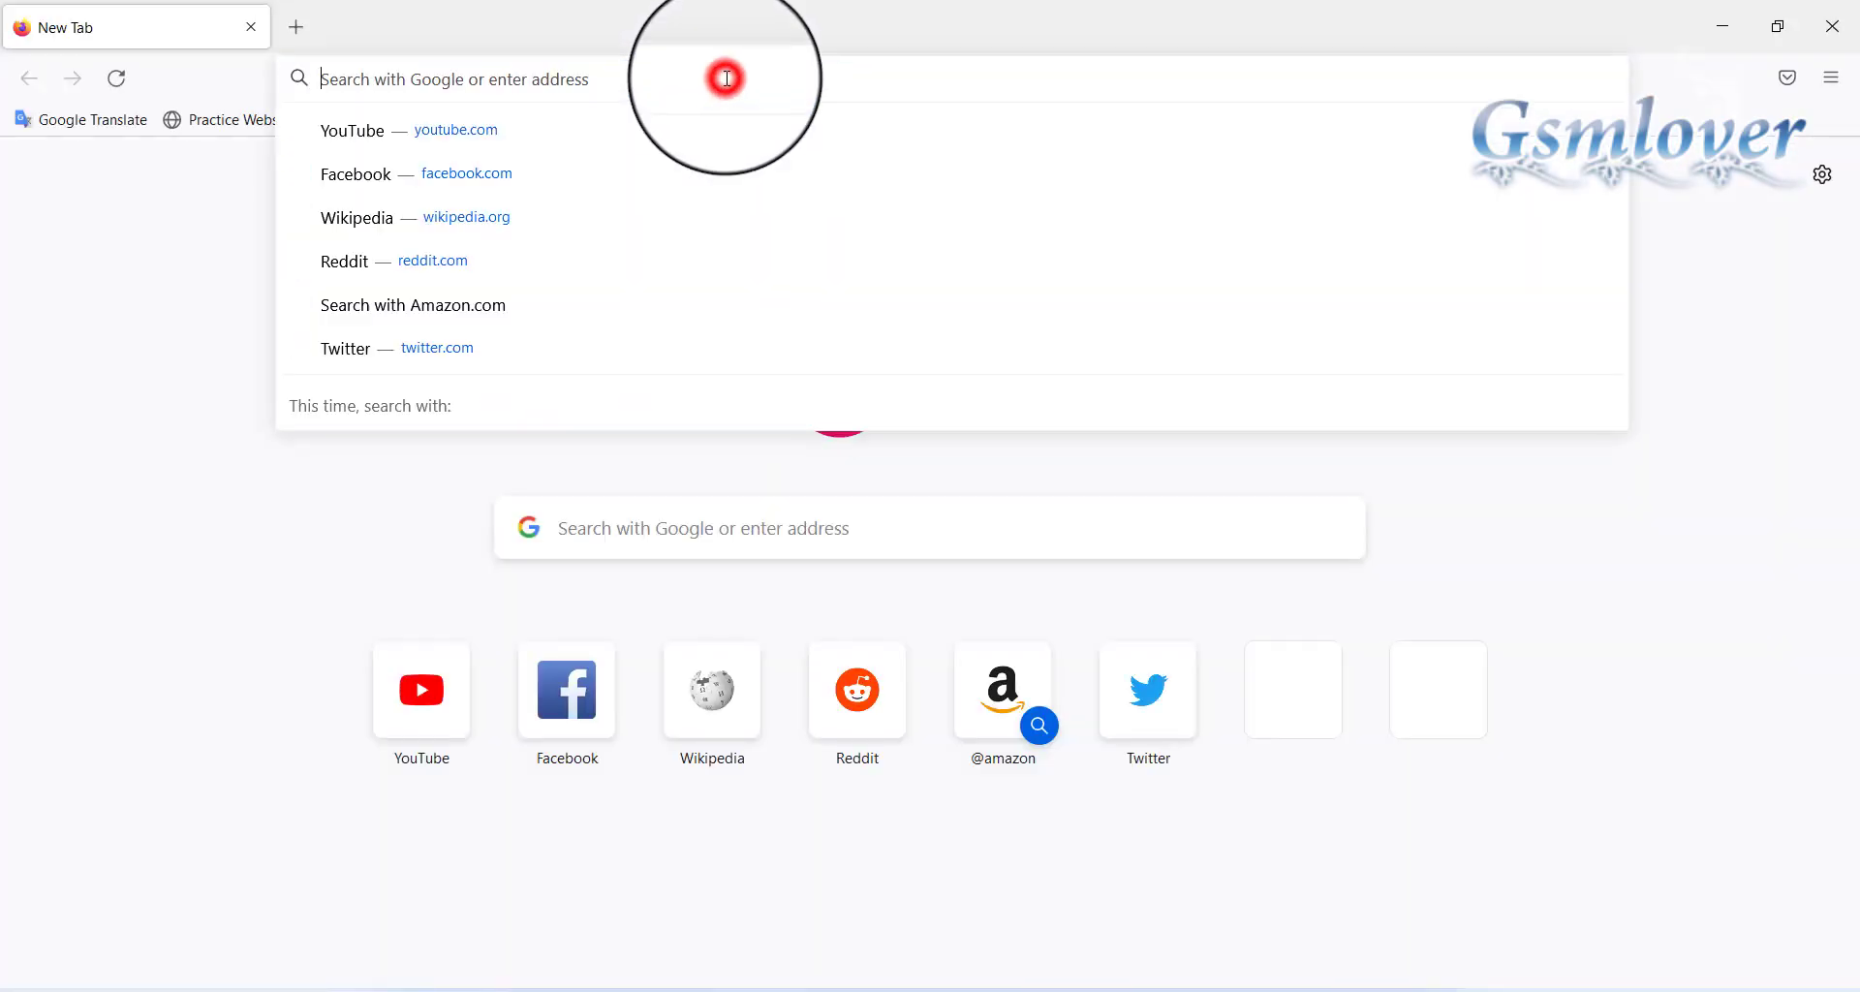
{"action": "type", "text": "localhost/wordpress/wp-admin"}
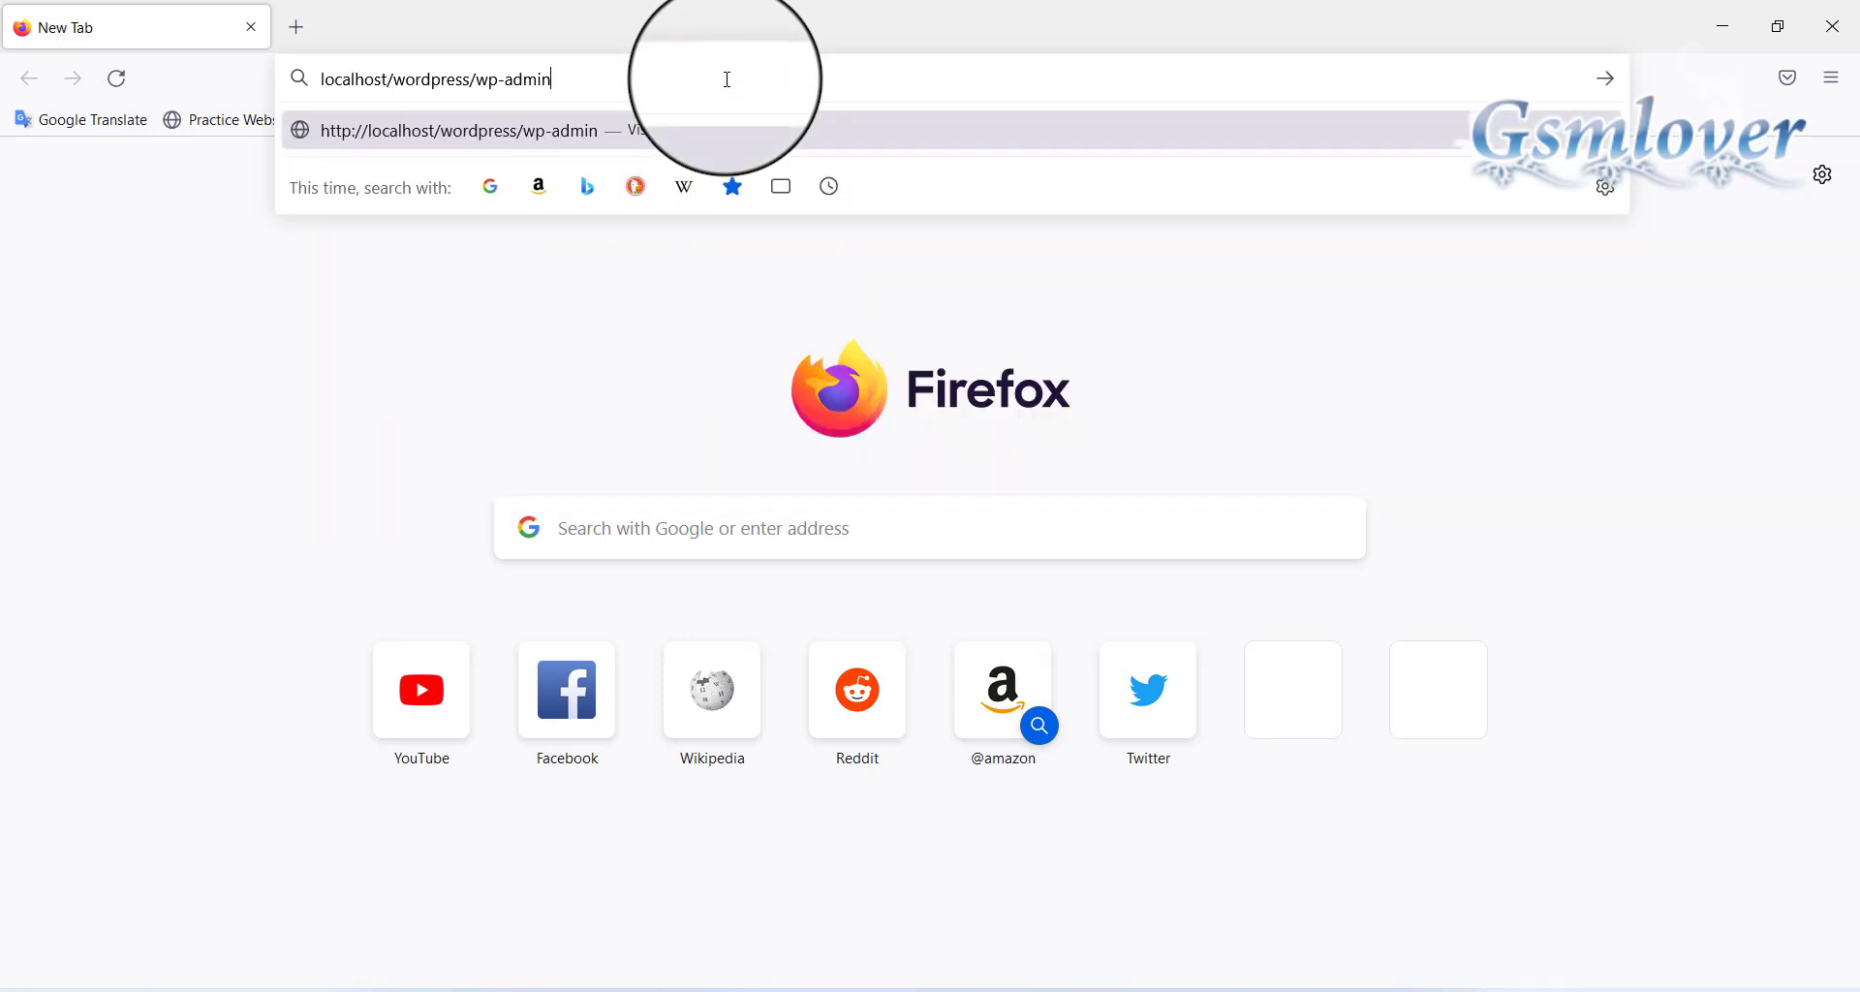
{"action": "key", "text": "Return"}
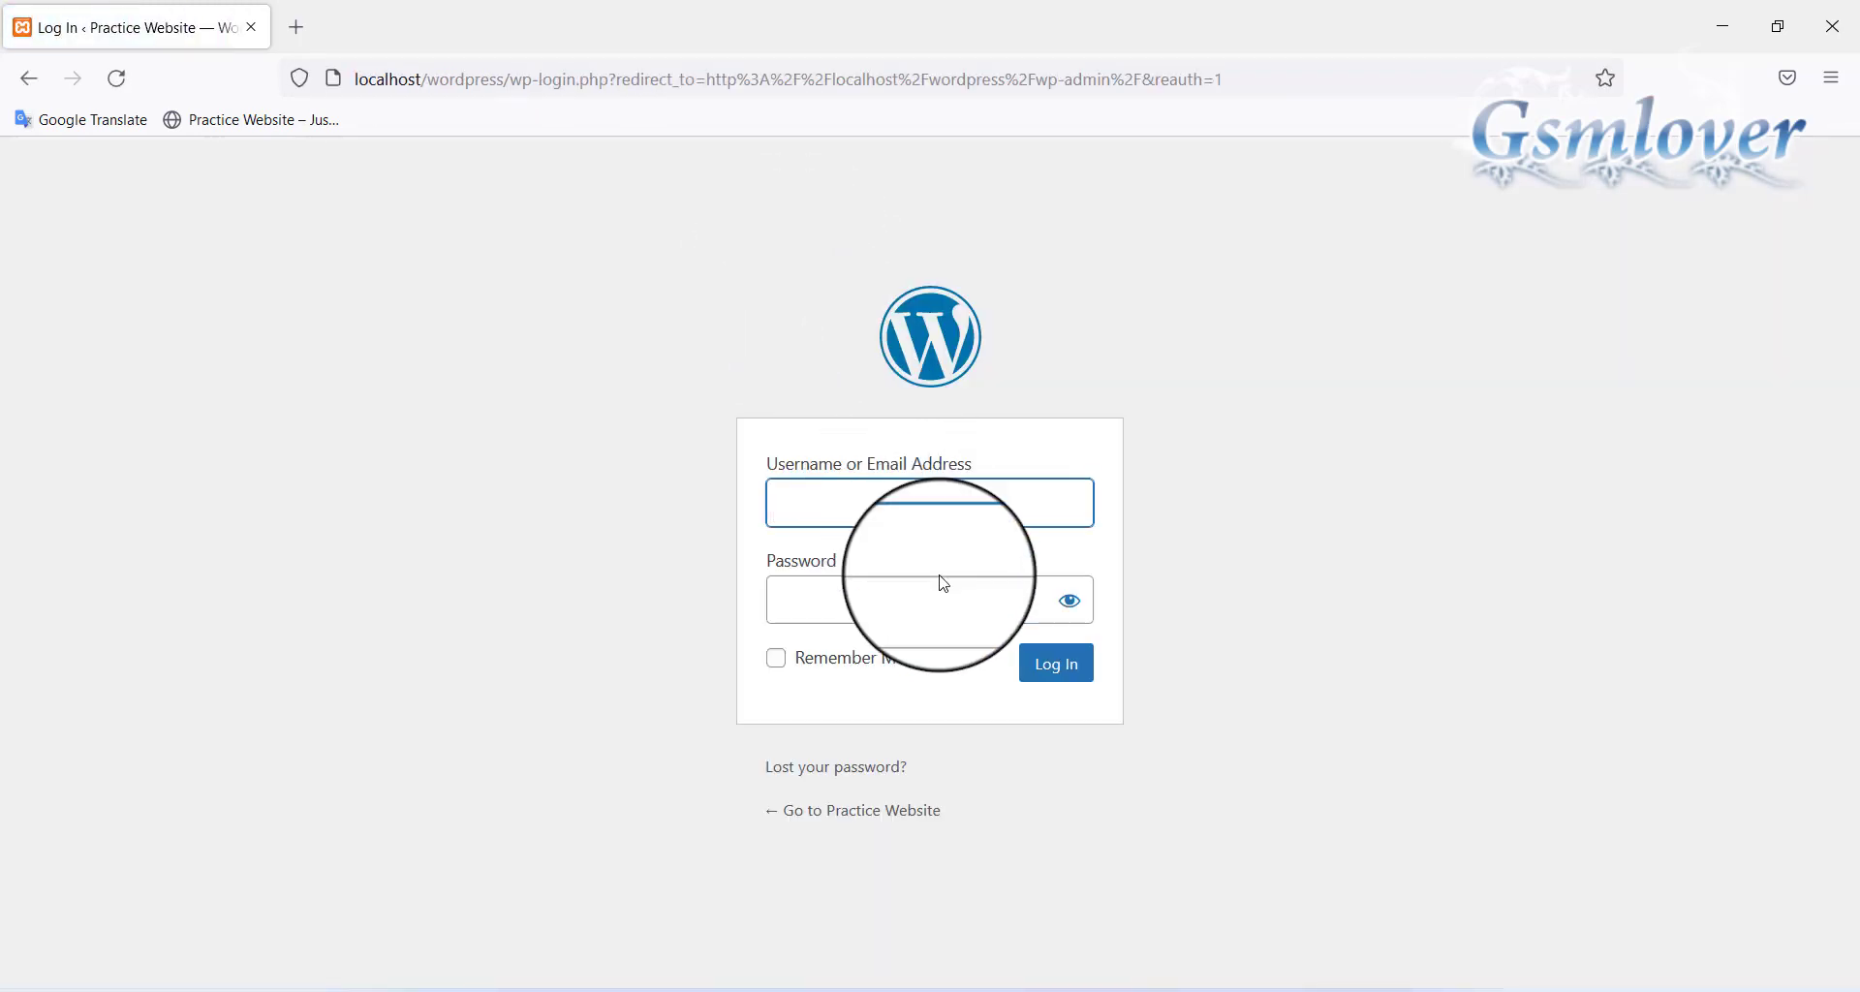
Log in with the admin username and password, decline saving the login, and dismiss the Astra notice
{"action": "left_click", "coordinate": [974, 506]}
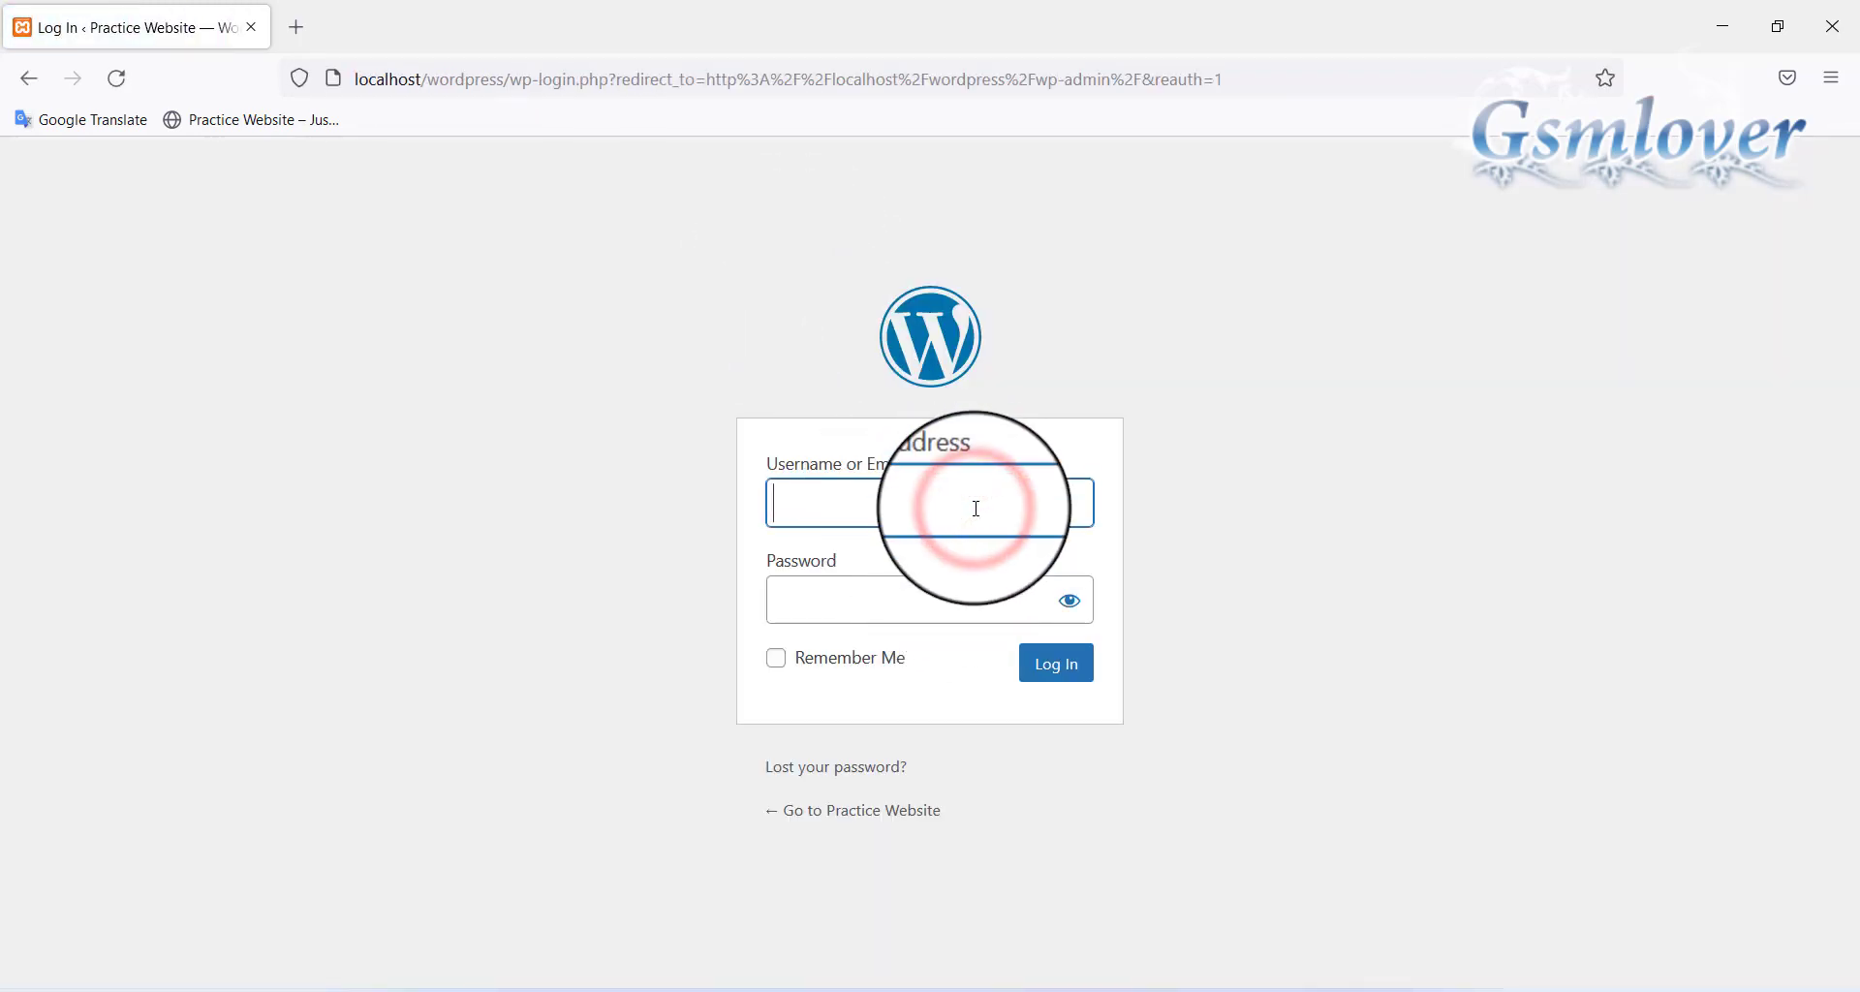
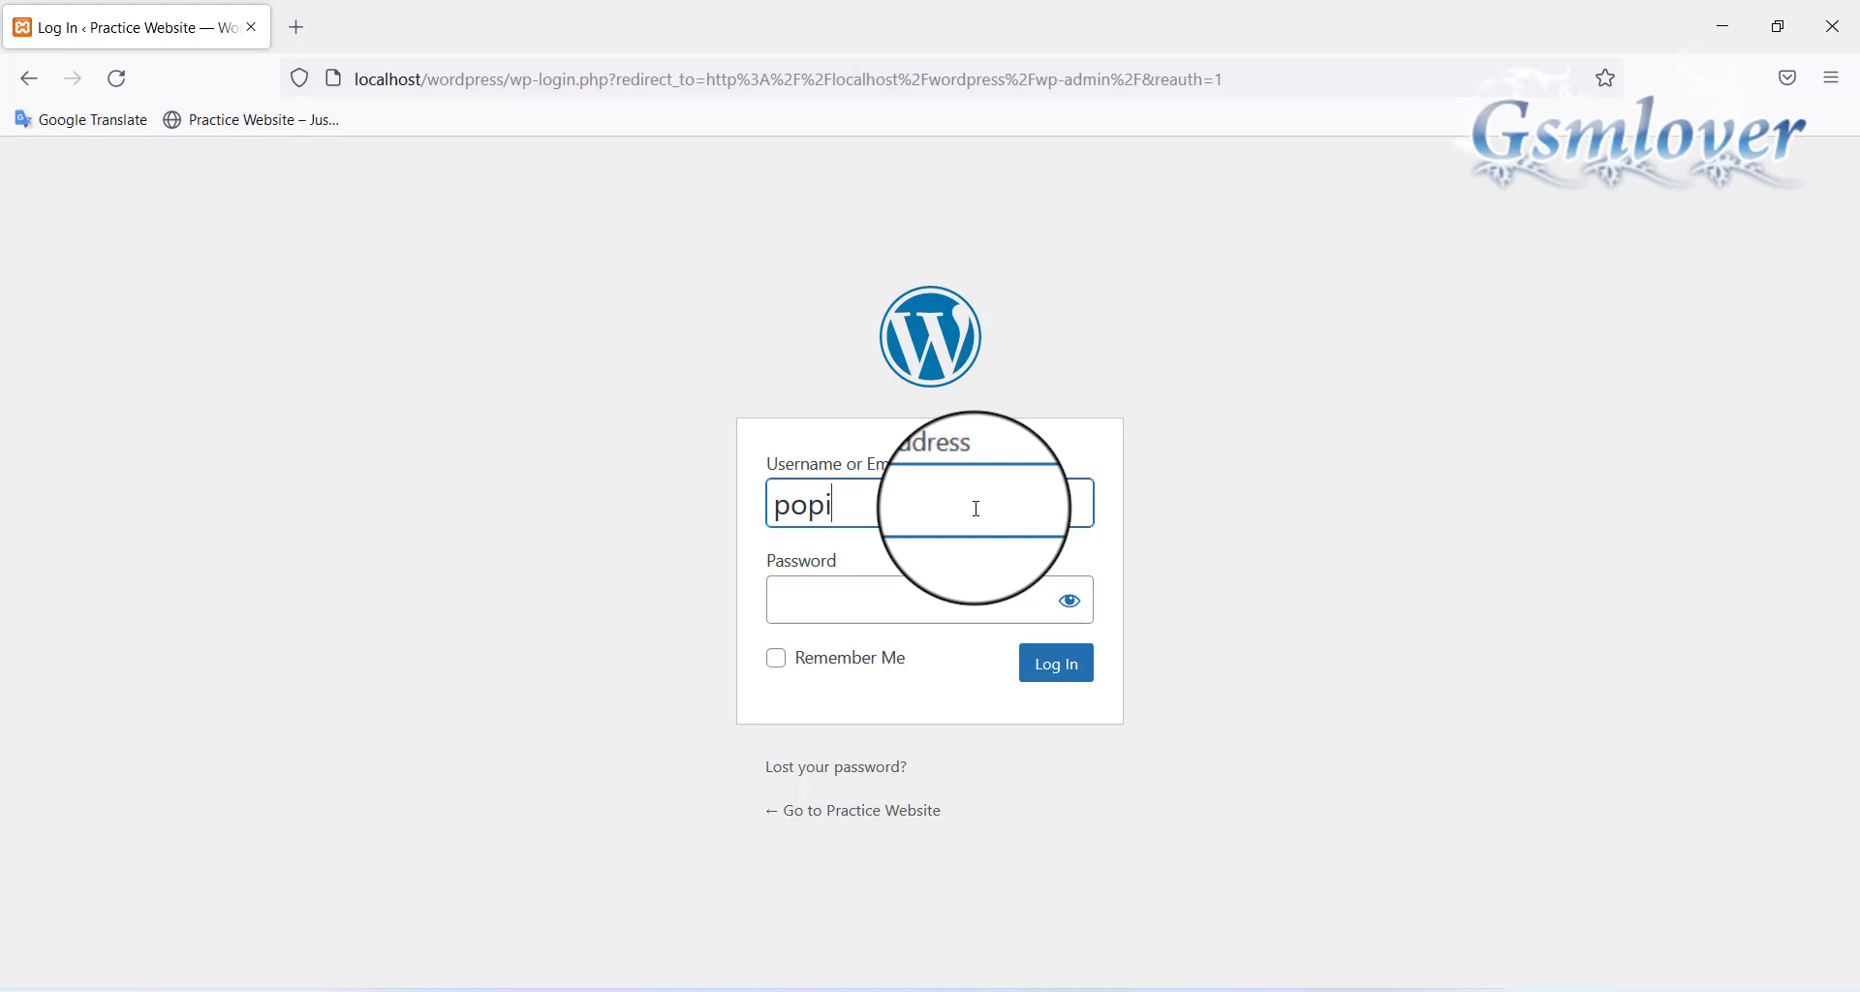
{"action": "key", "text": "Tab"}
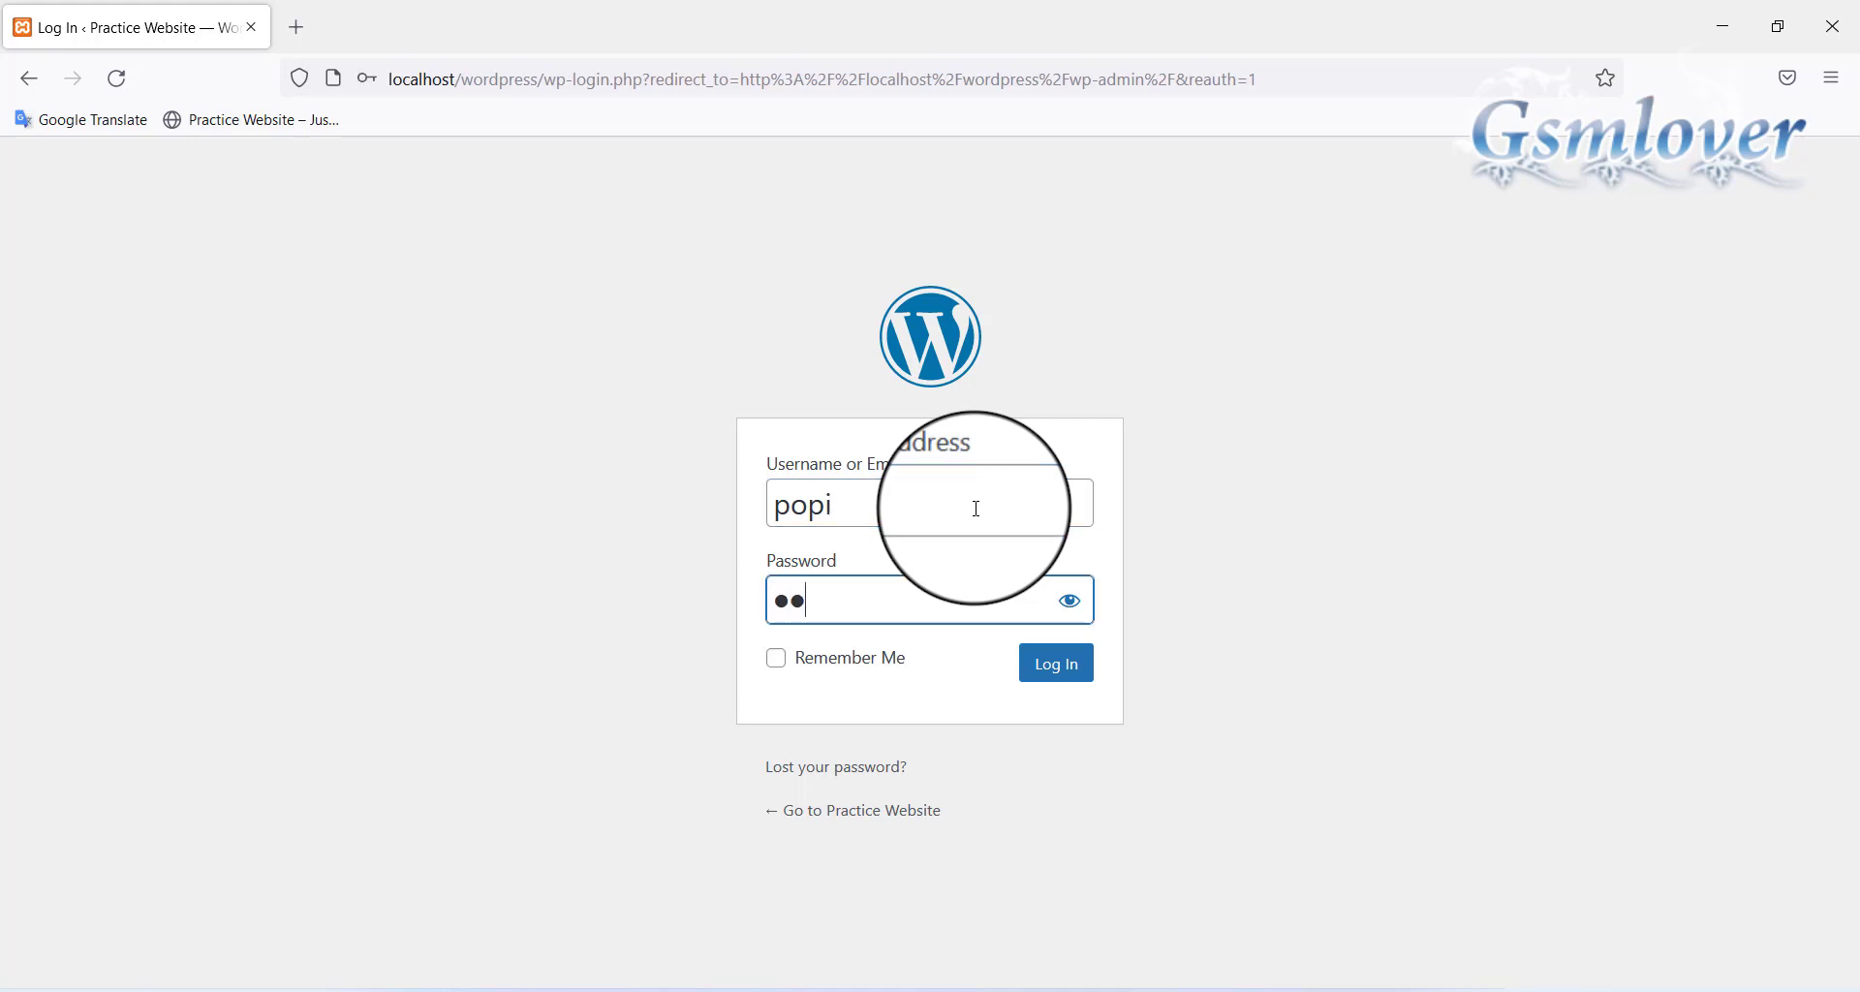
{"action": "key", "text": "Return"}
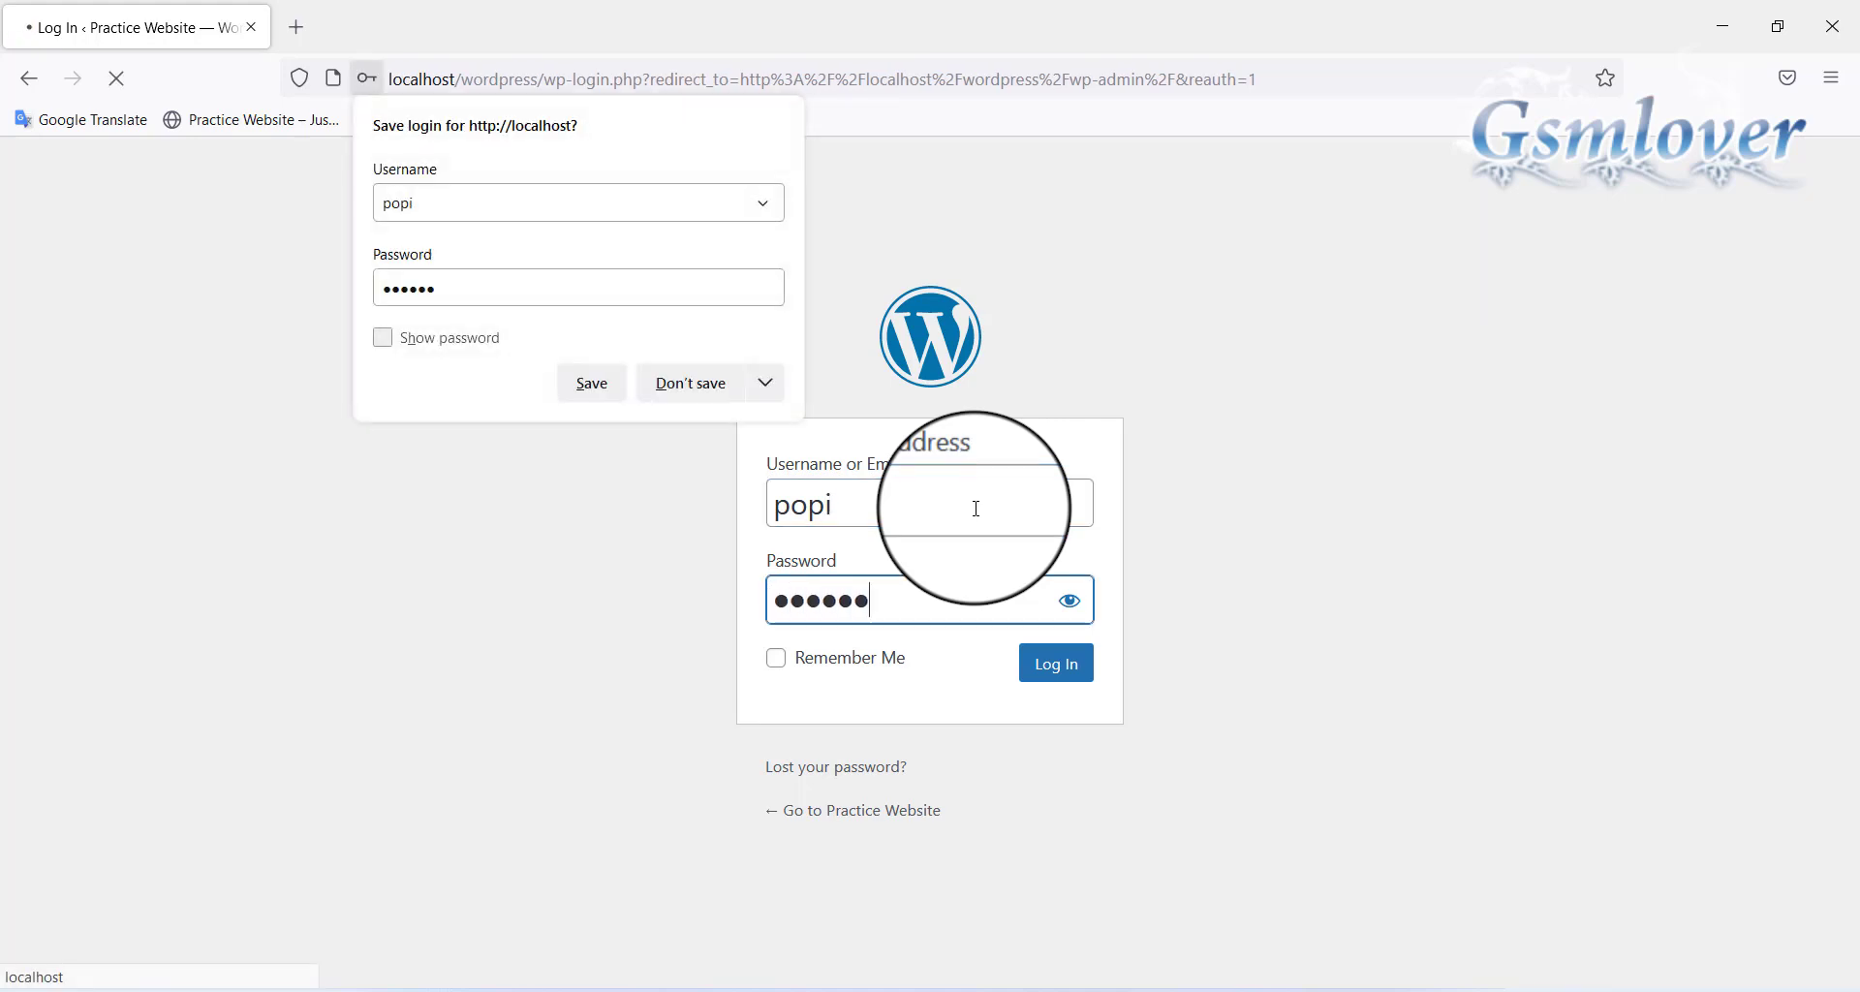
{"action": "left_click", "coordinate": [667, 384]}
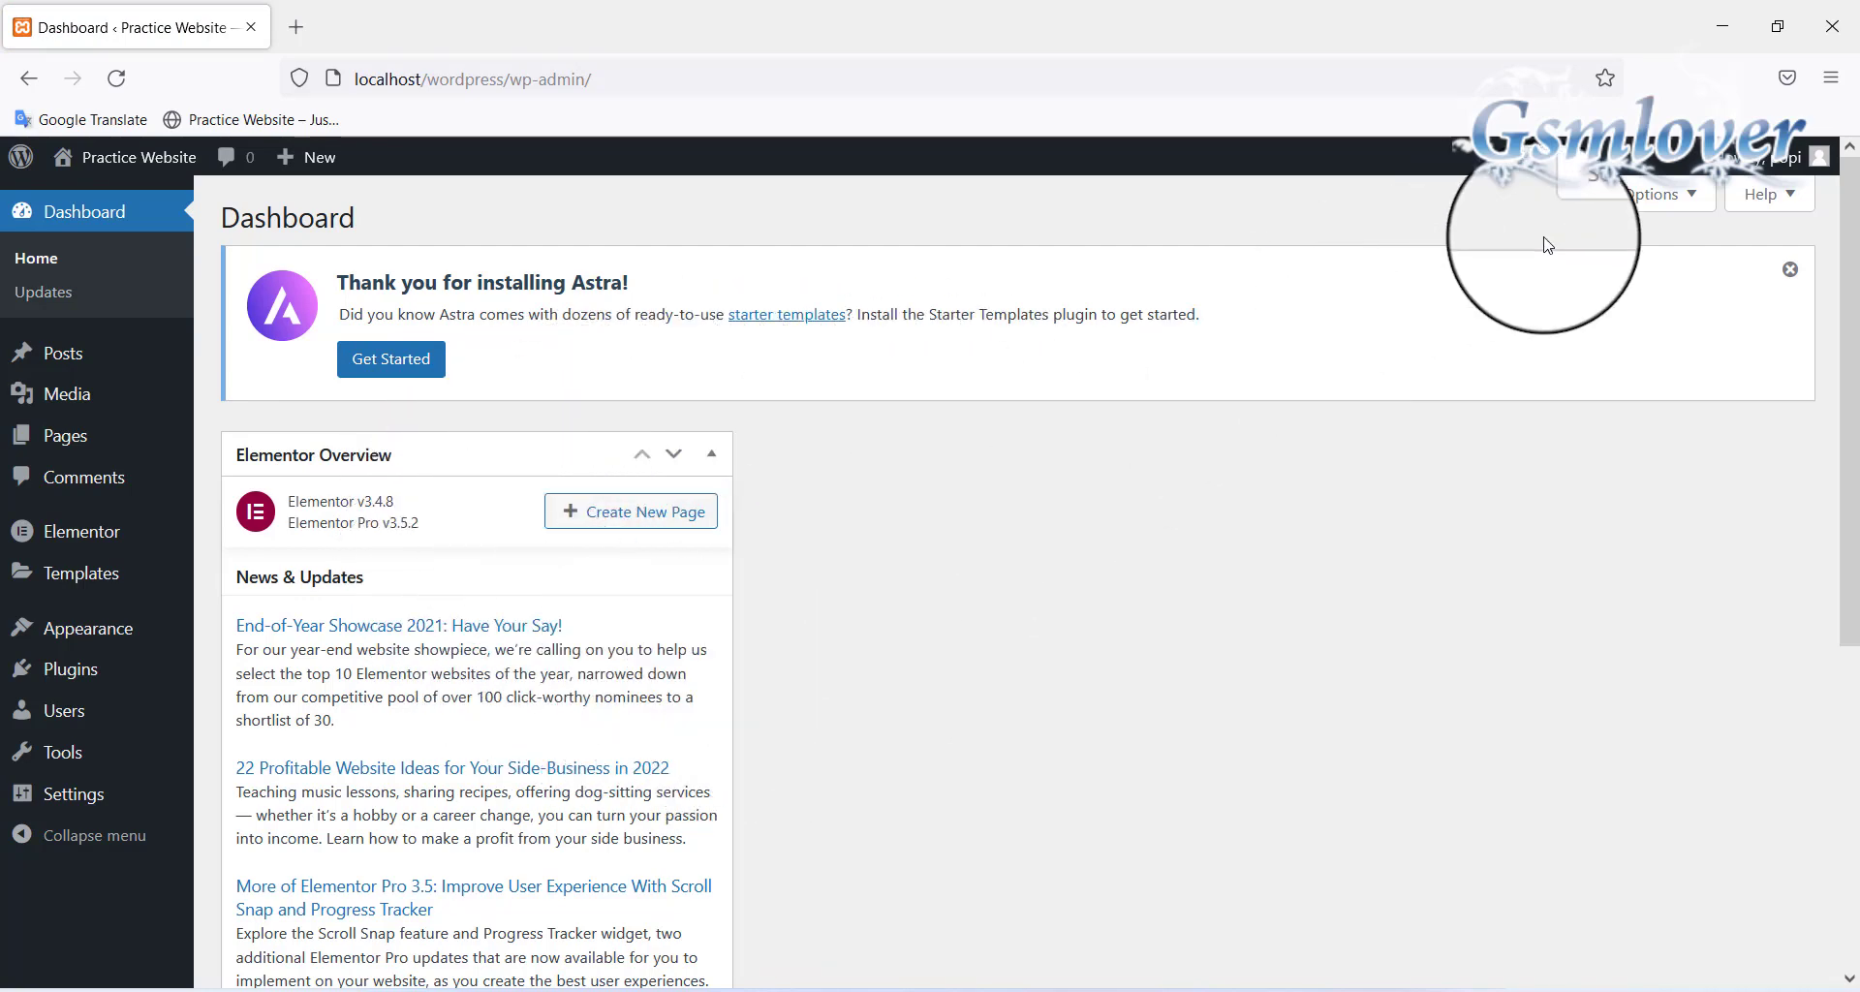
{"action": "left_click", "coordinate": [1789, 272]}
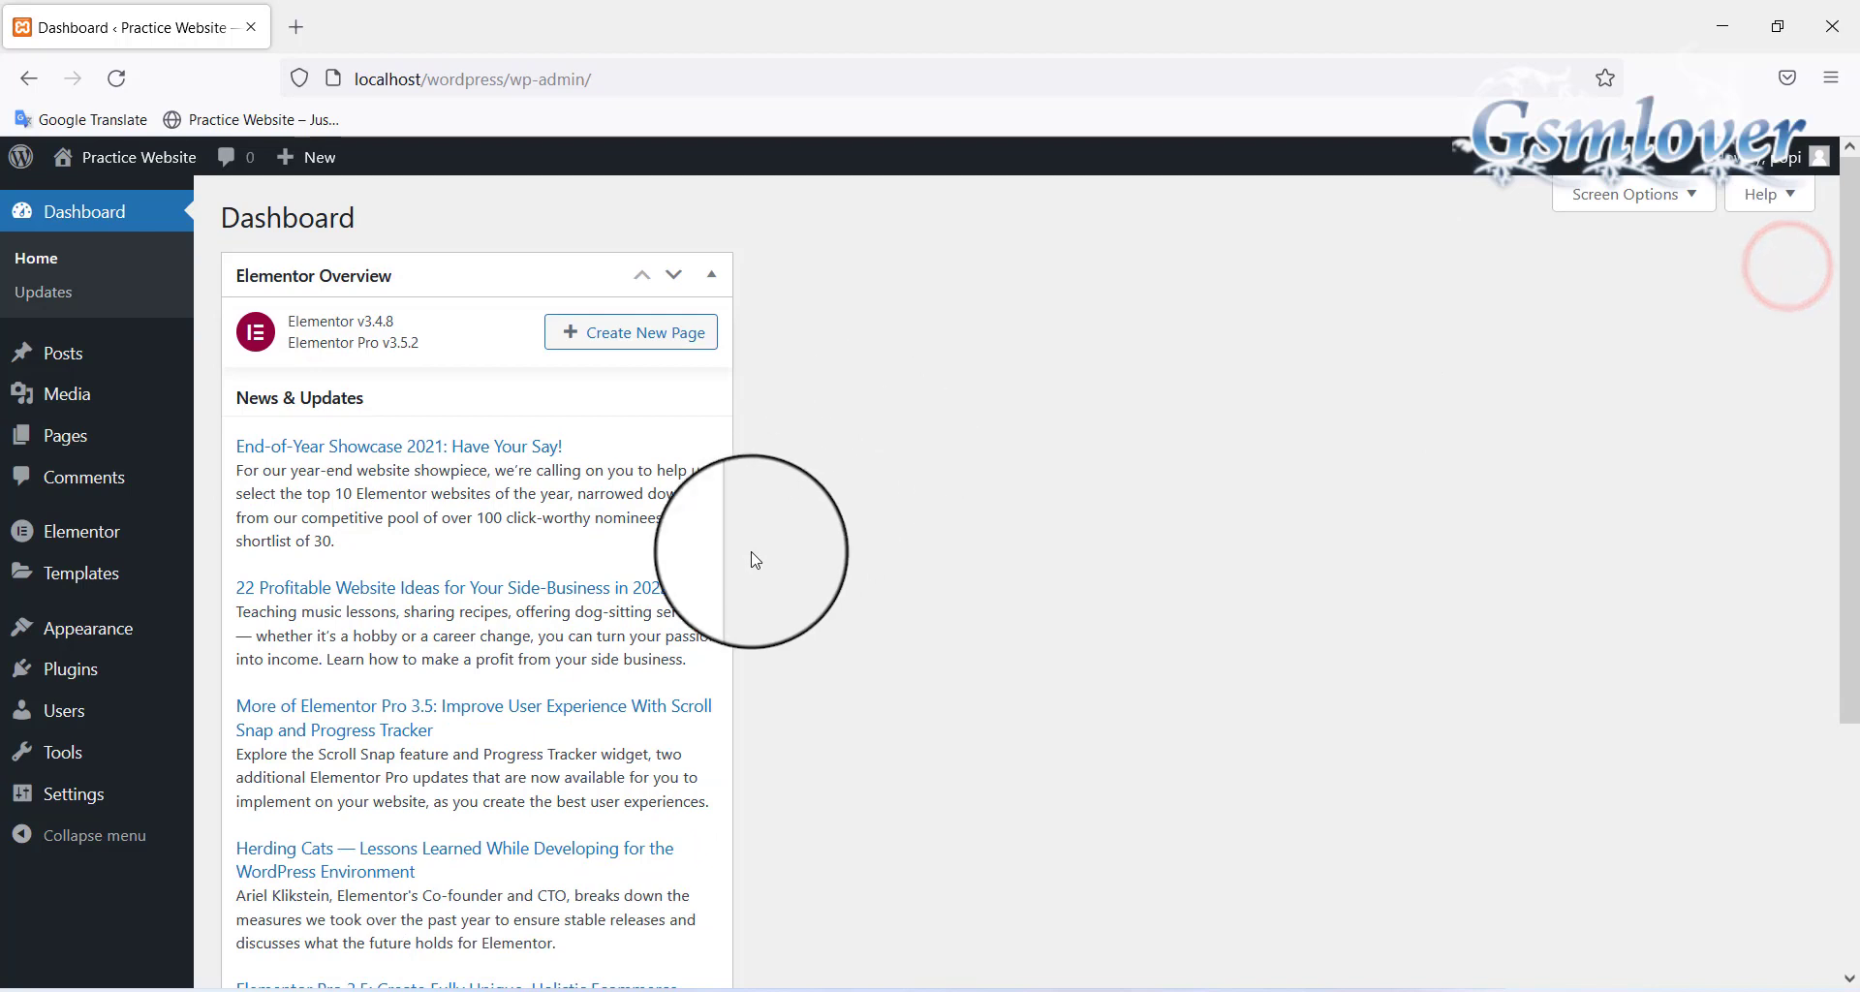
{"action": "mouse_move", "coordinate": [56, 446]}
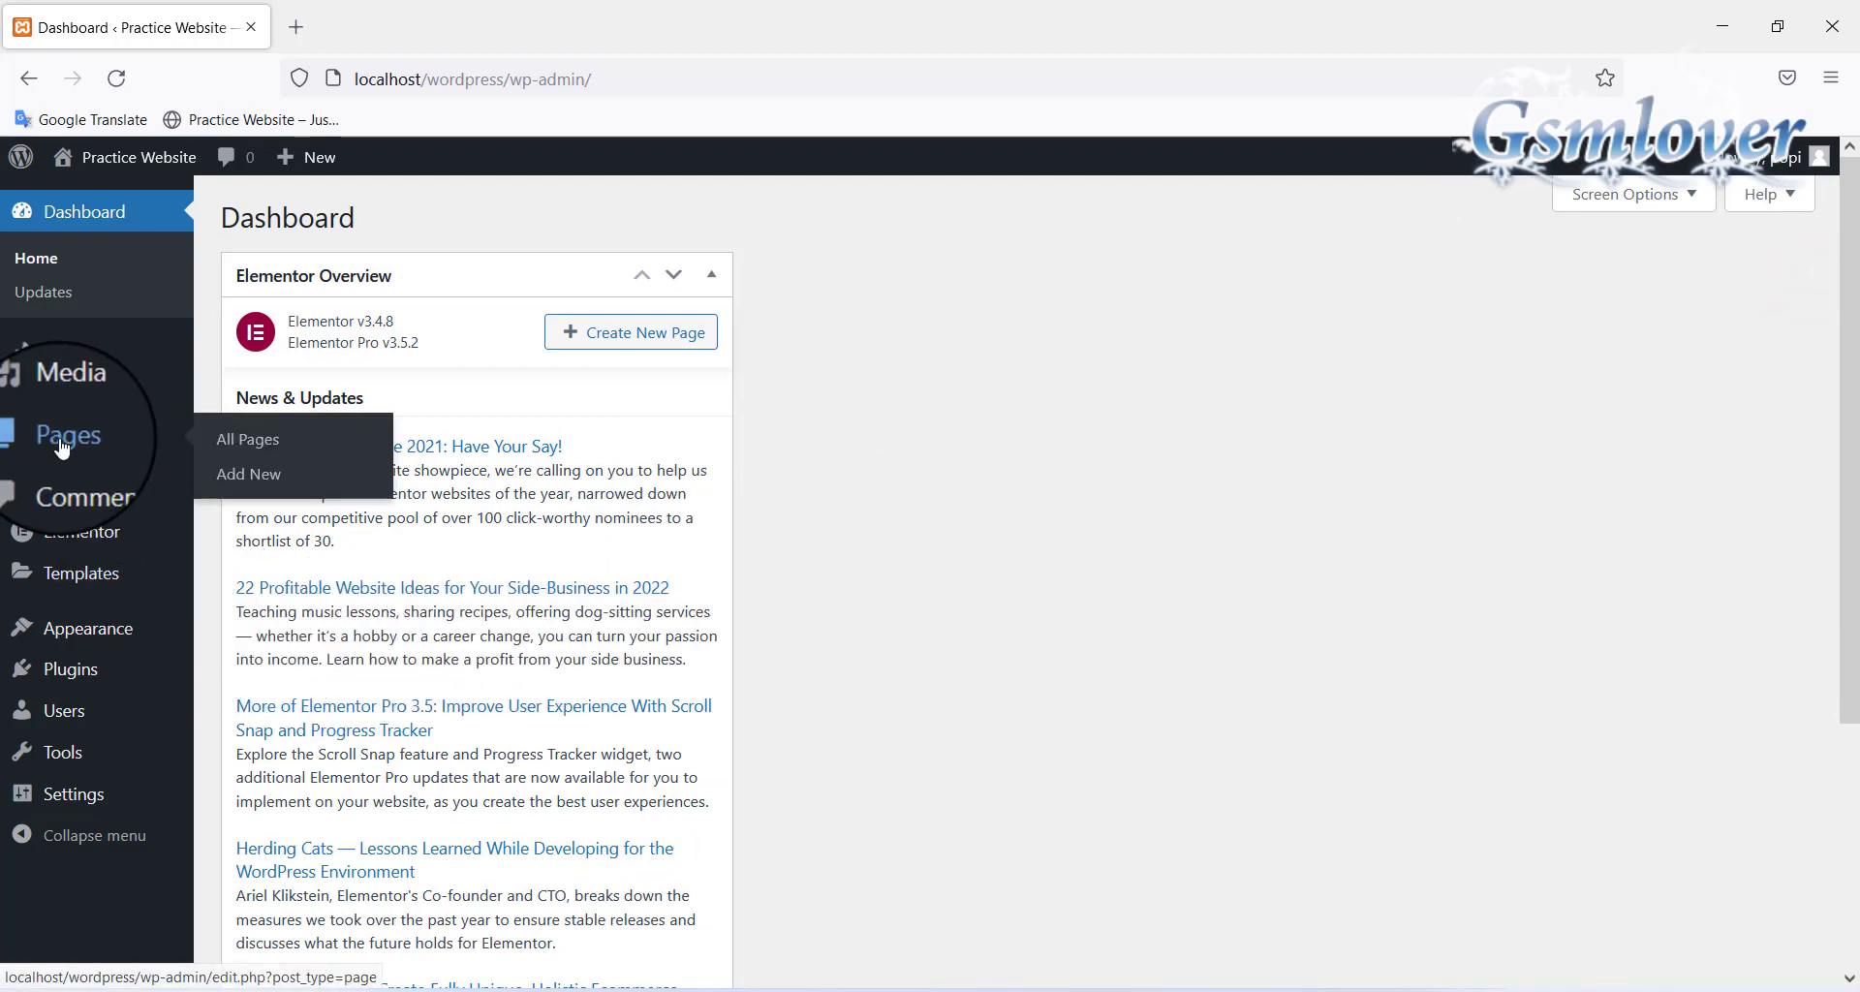
Start a new page, step through and close the welcome guide, then return to the Pages list
{"action": "left_click", "coordinate": [254, 471]}
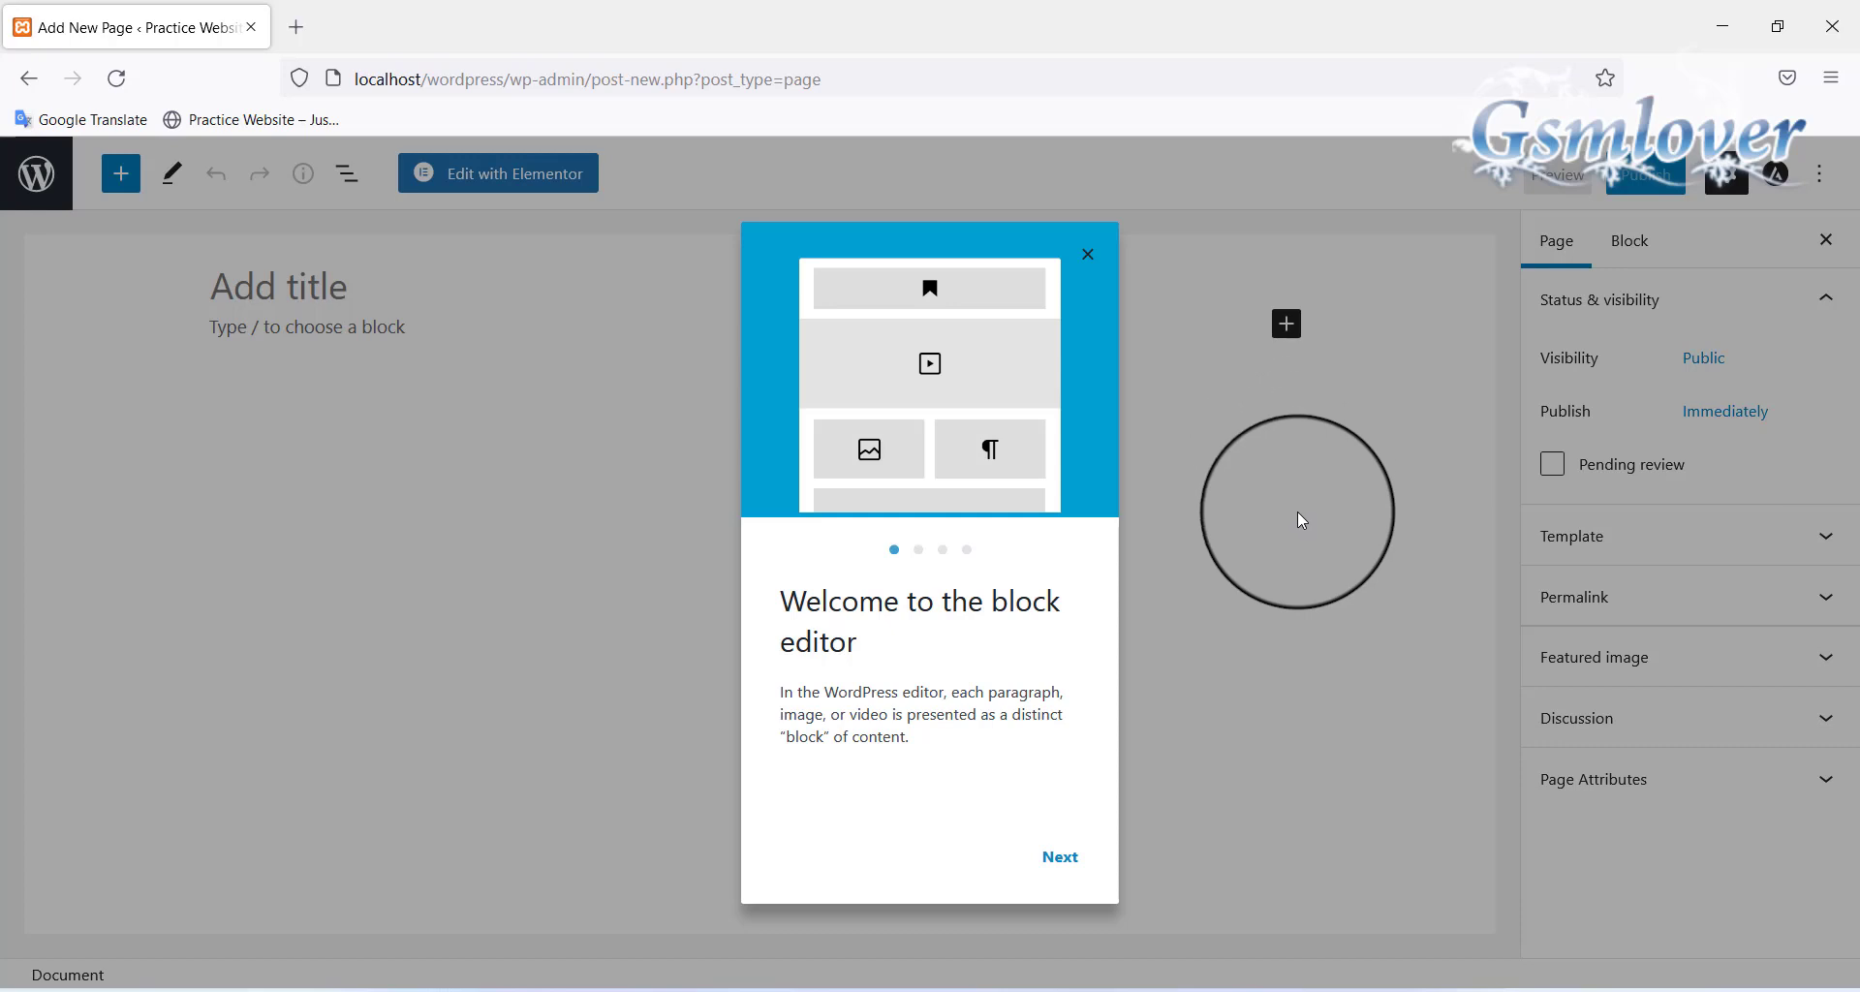
{"action": "left_click", "coordinate": [1055, 862]}
{"action": "left_click", "coordinate": [1053, 866]}
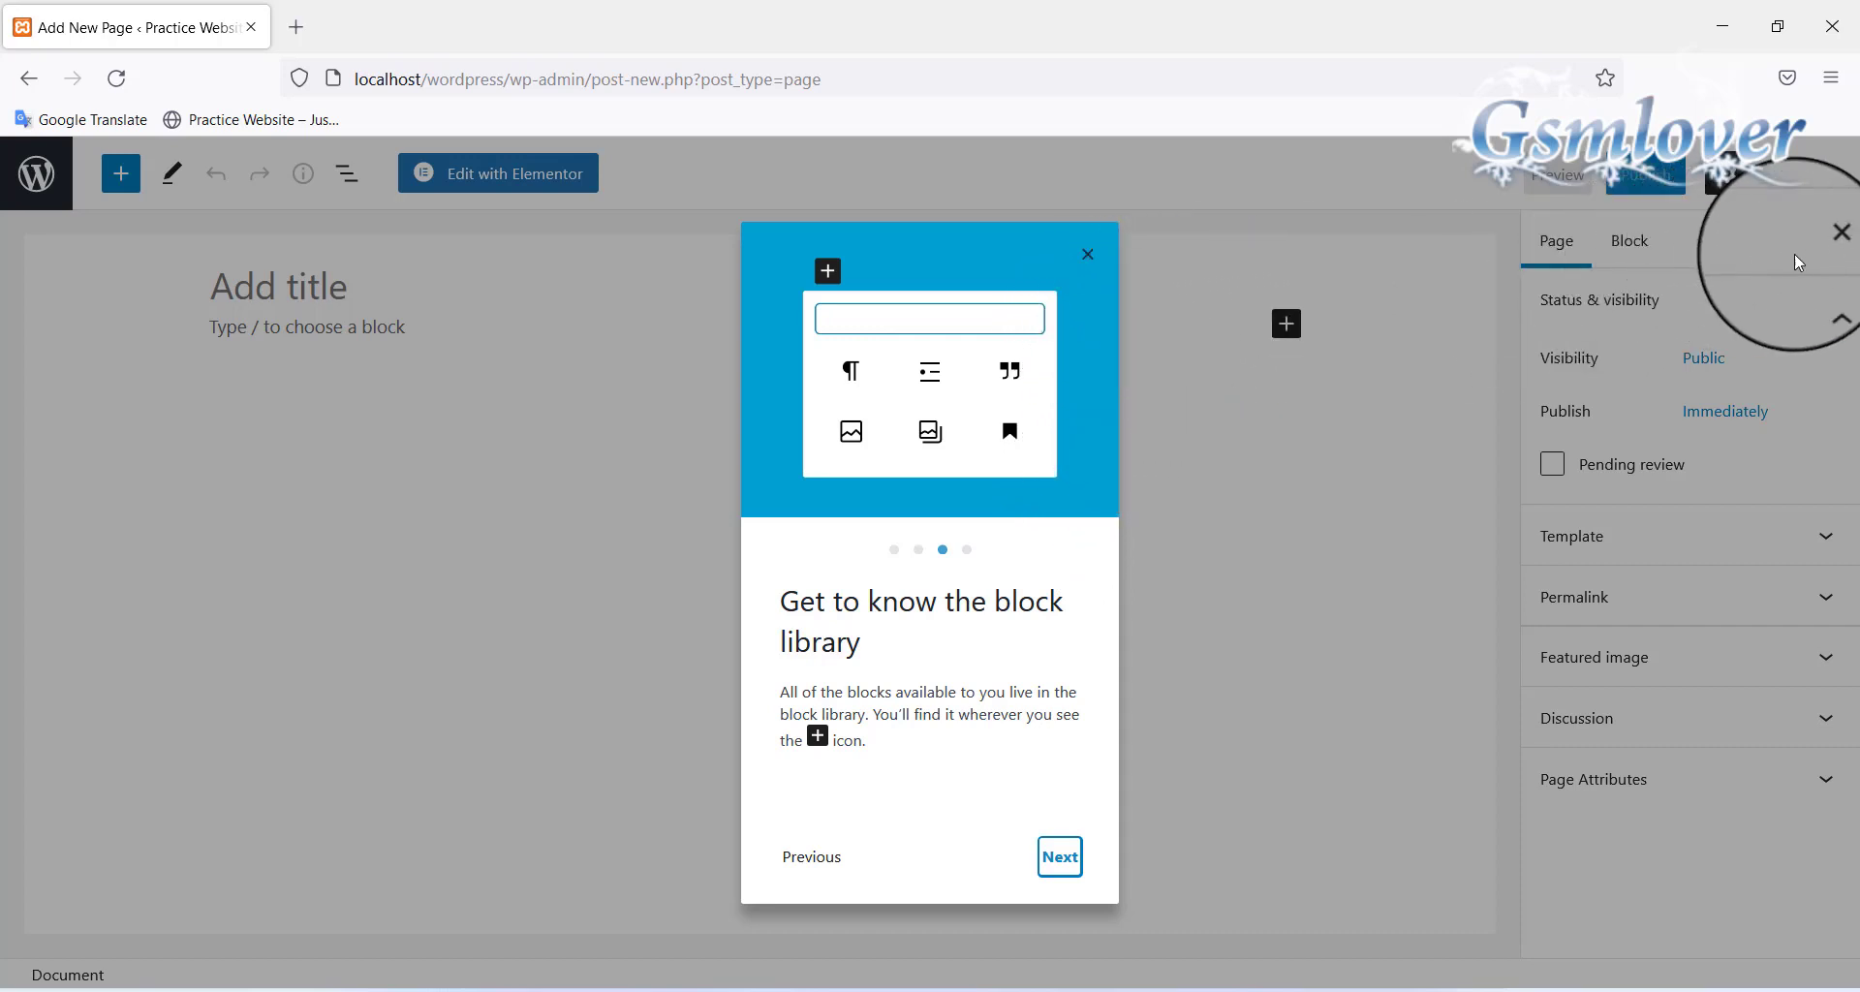
{"action": "left_click", "coordinate": [43, 176]}
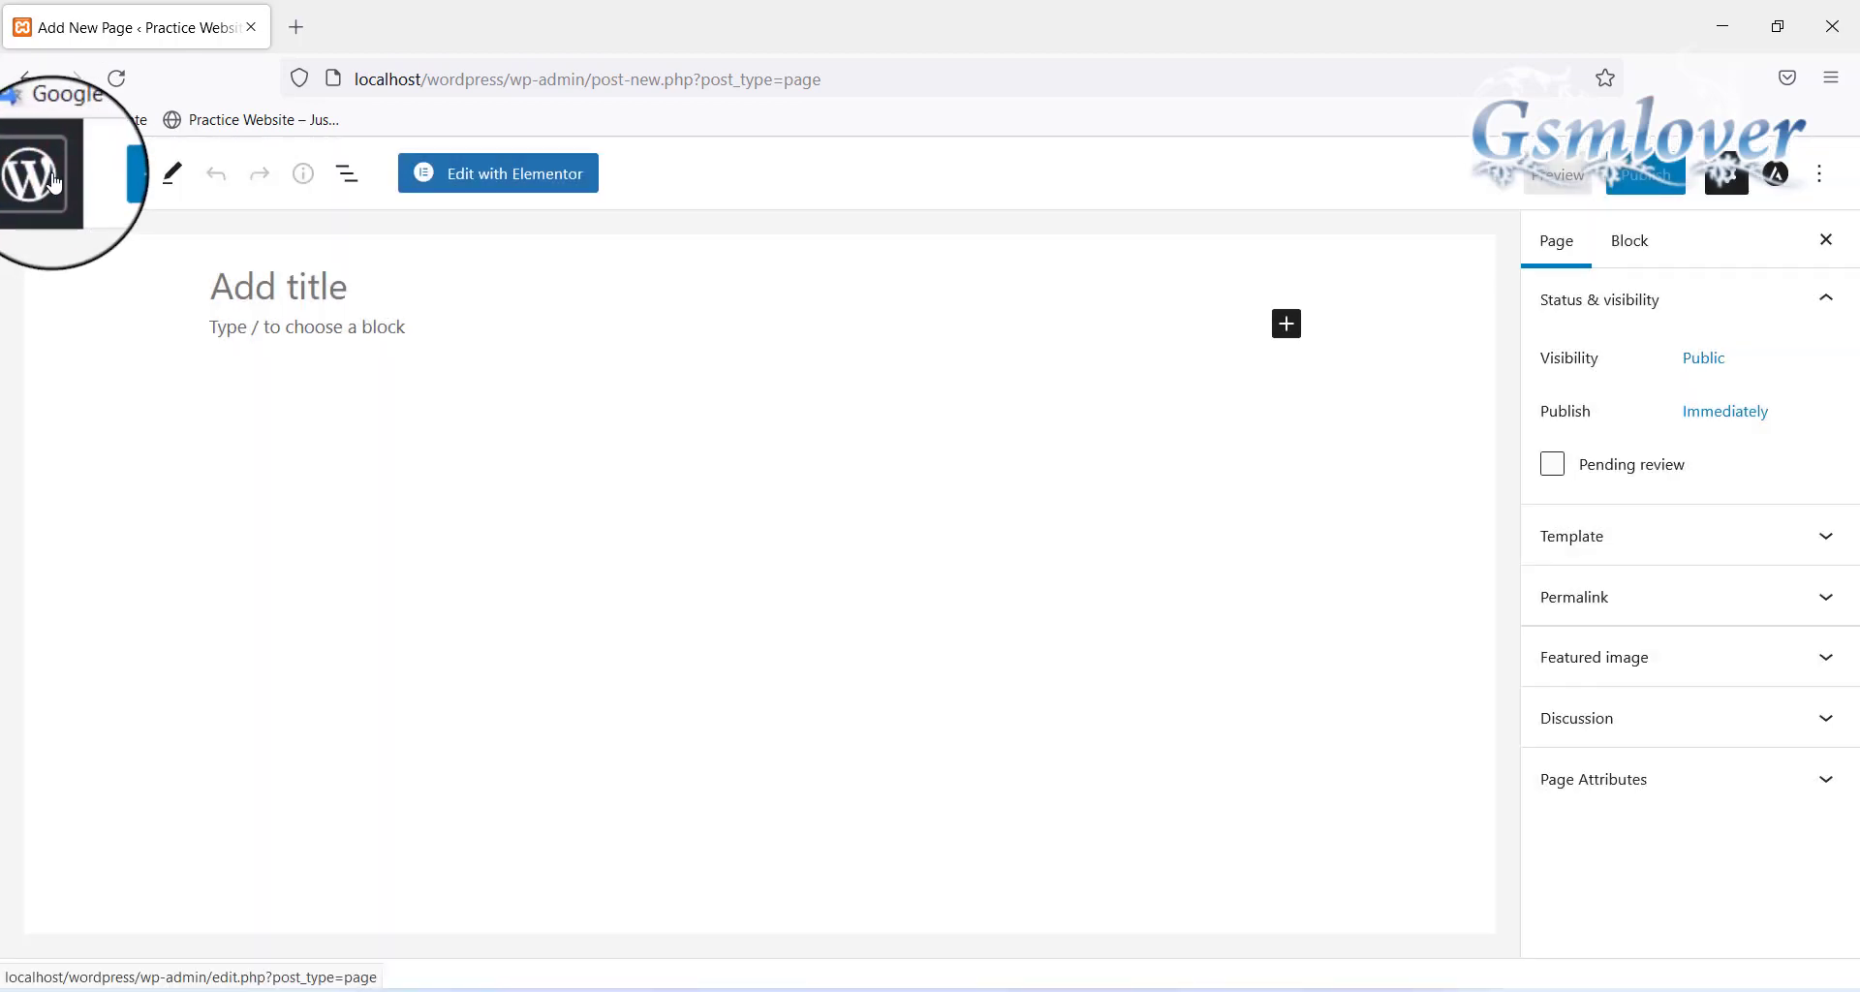
{"action": "left_click", "coordinate": [53, 182]}
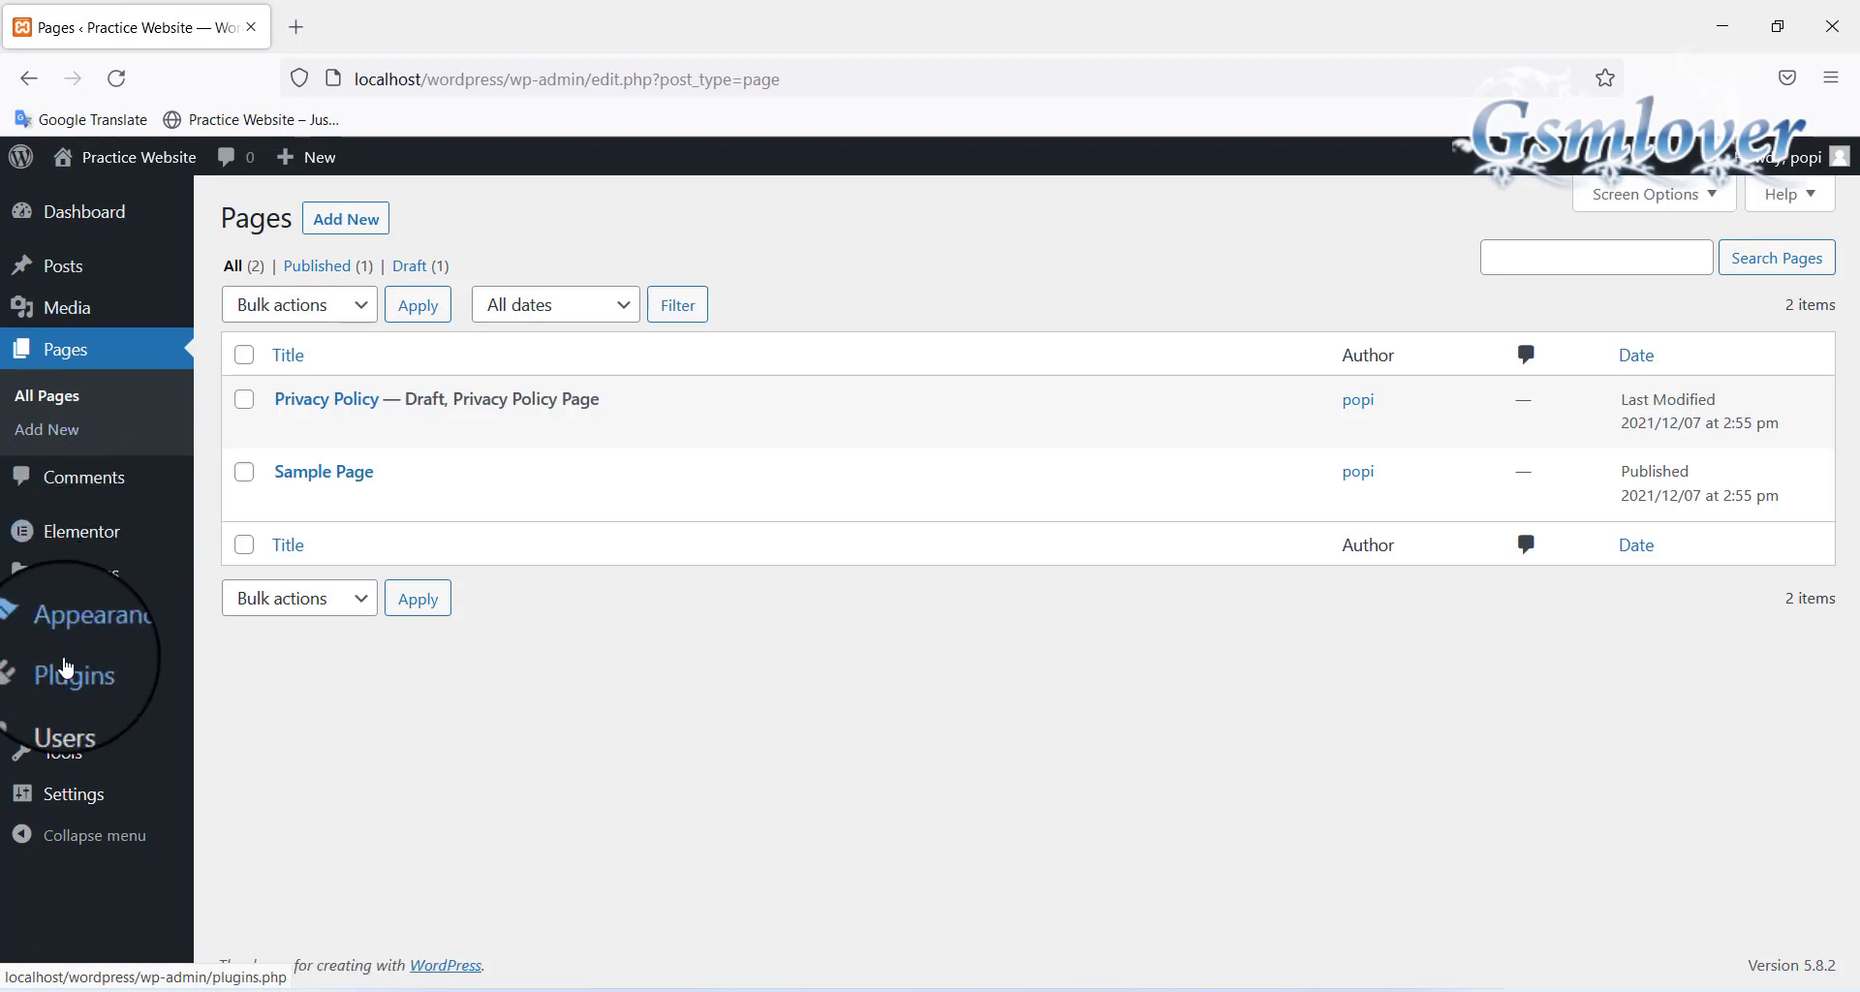
Install and activate the Classic Editor plugin from Plugins > Add New, then start a new page
{"action": "mouse_move", "coordinate": [66, 677]}
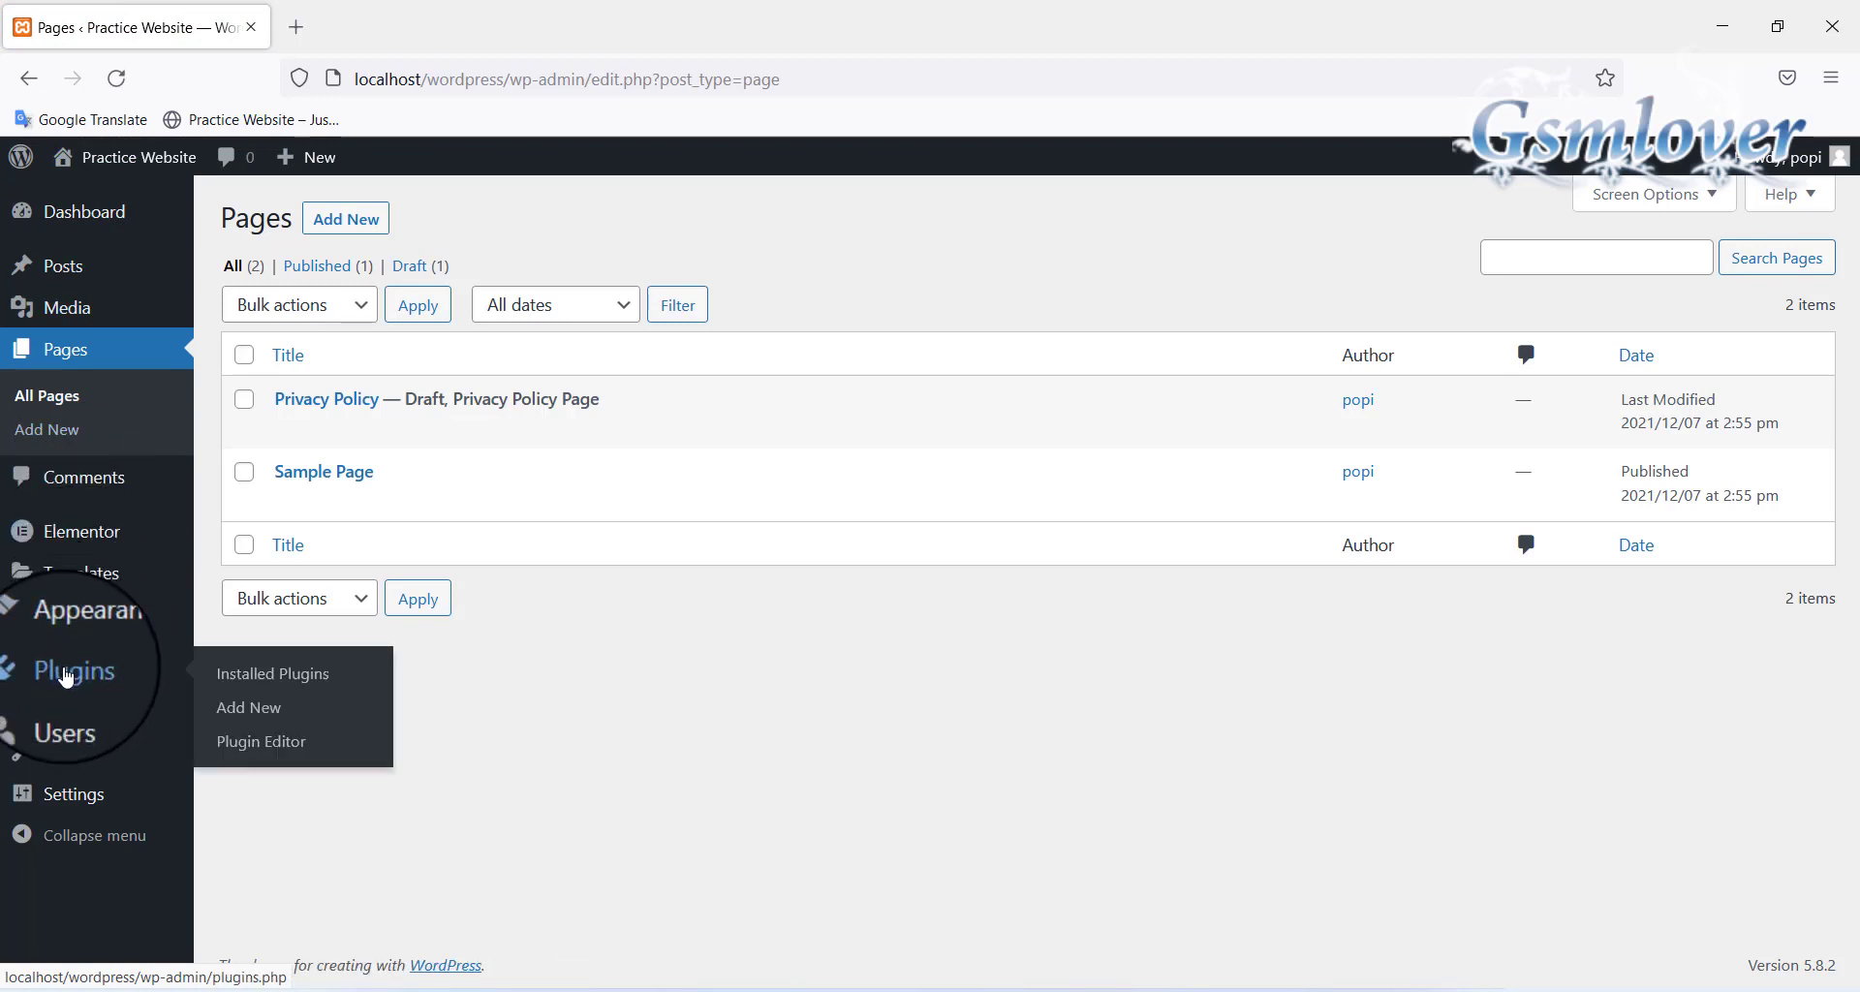
{"action": "left_click", "coordinate": [270, 701]}
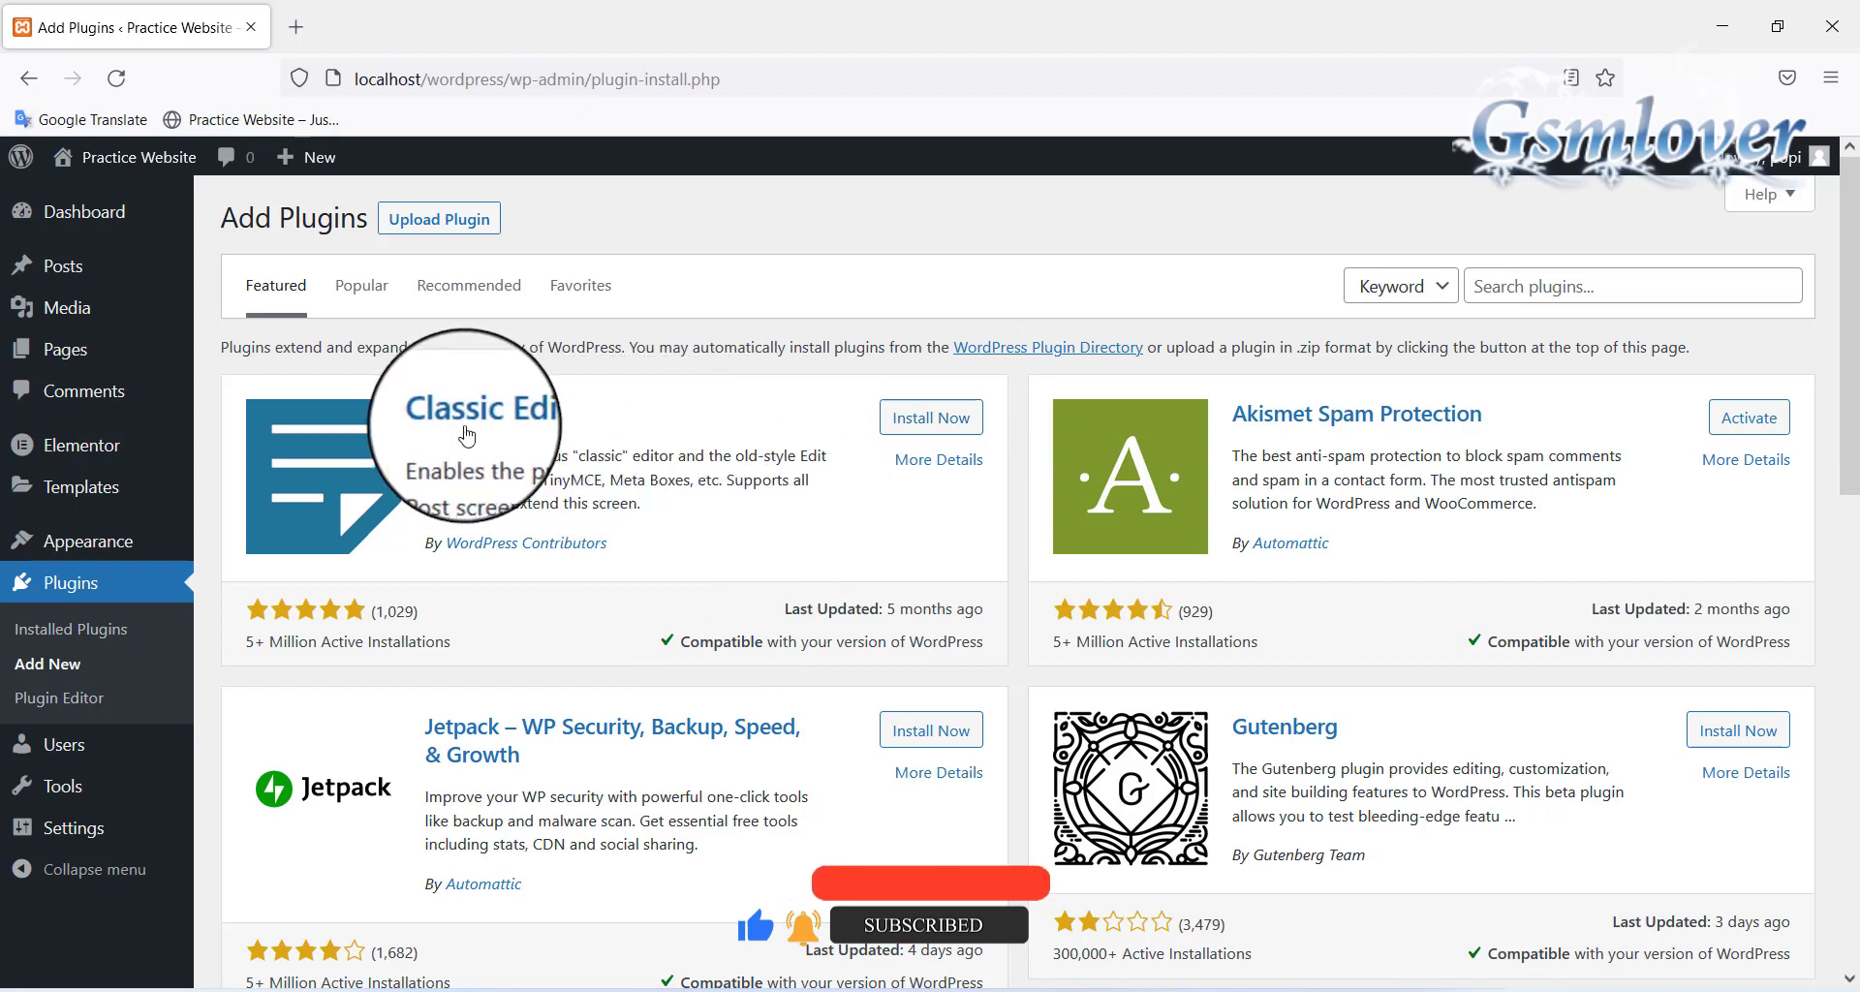
{"action": "left_click", "coordinate": [930, 420]}
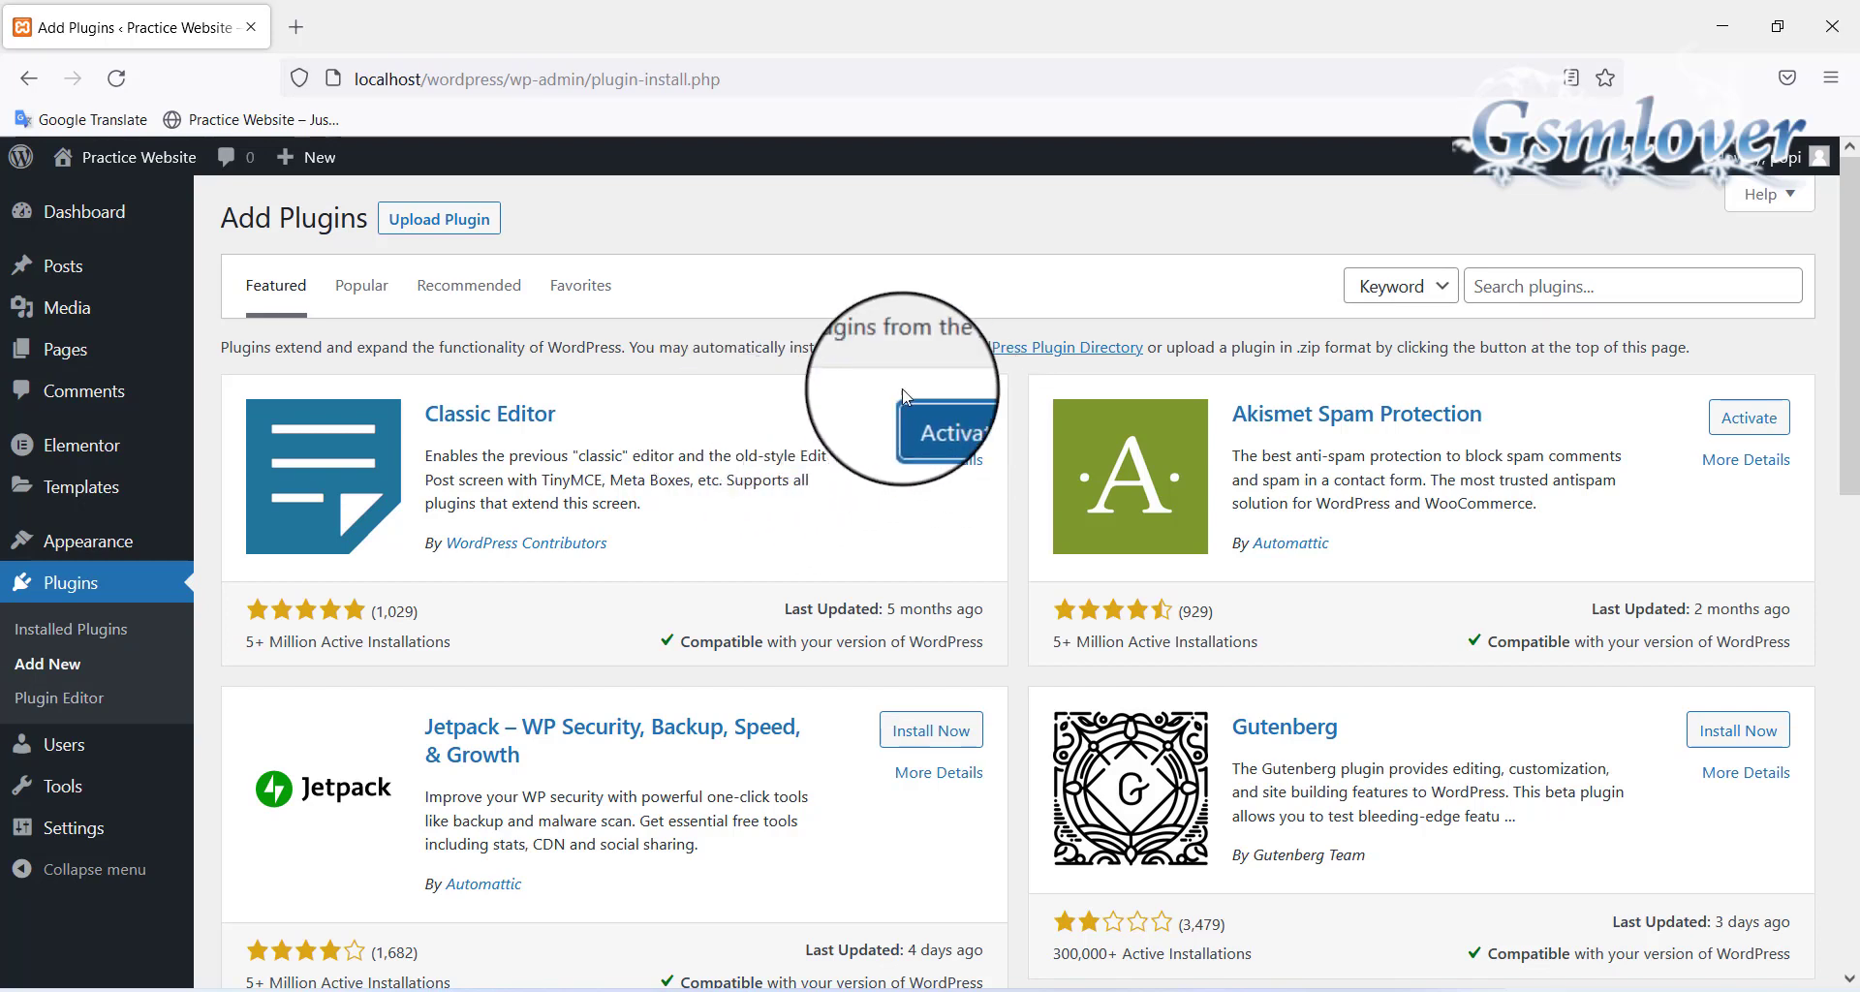
{"action": "left_click", "coordinate": [941, 418]}
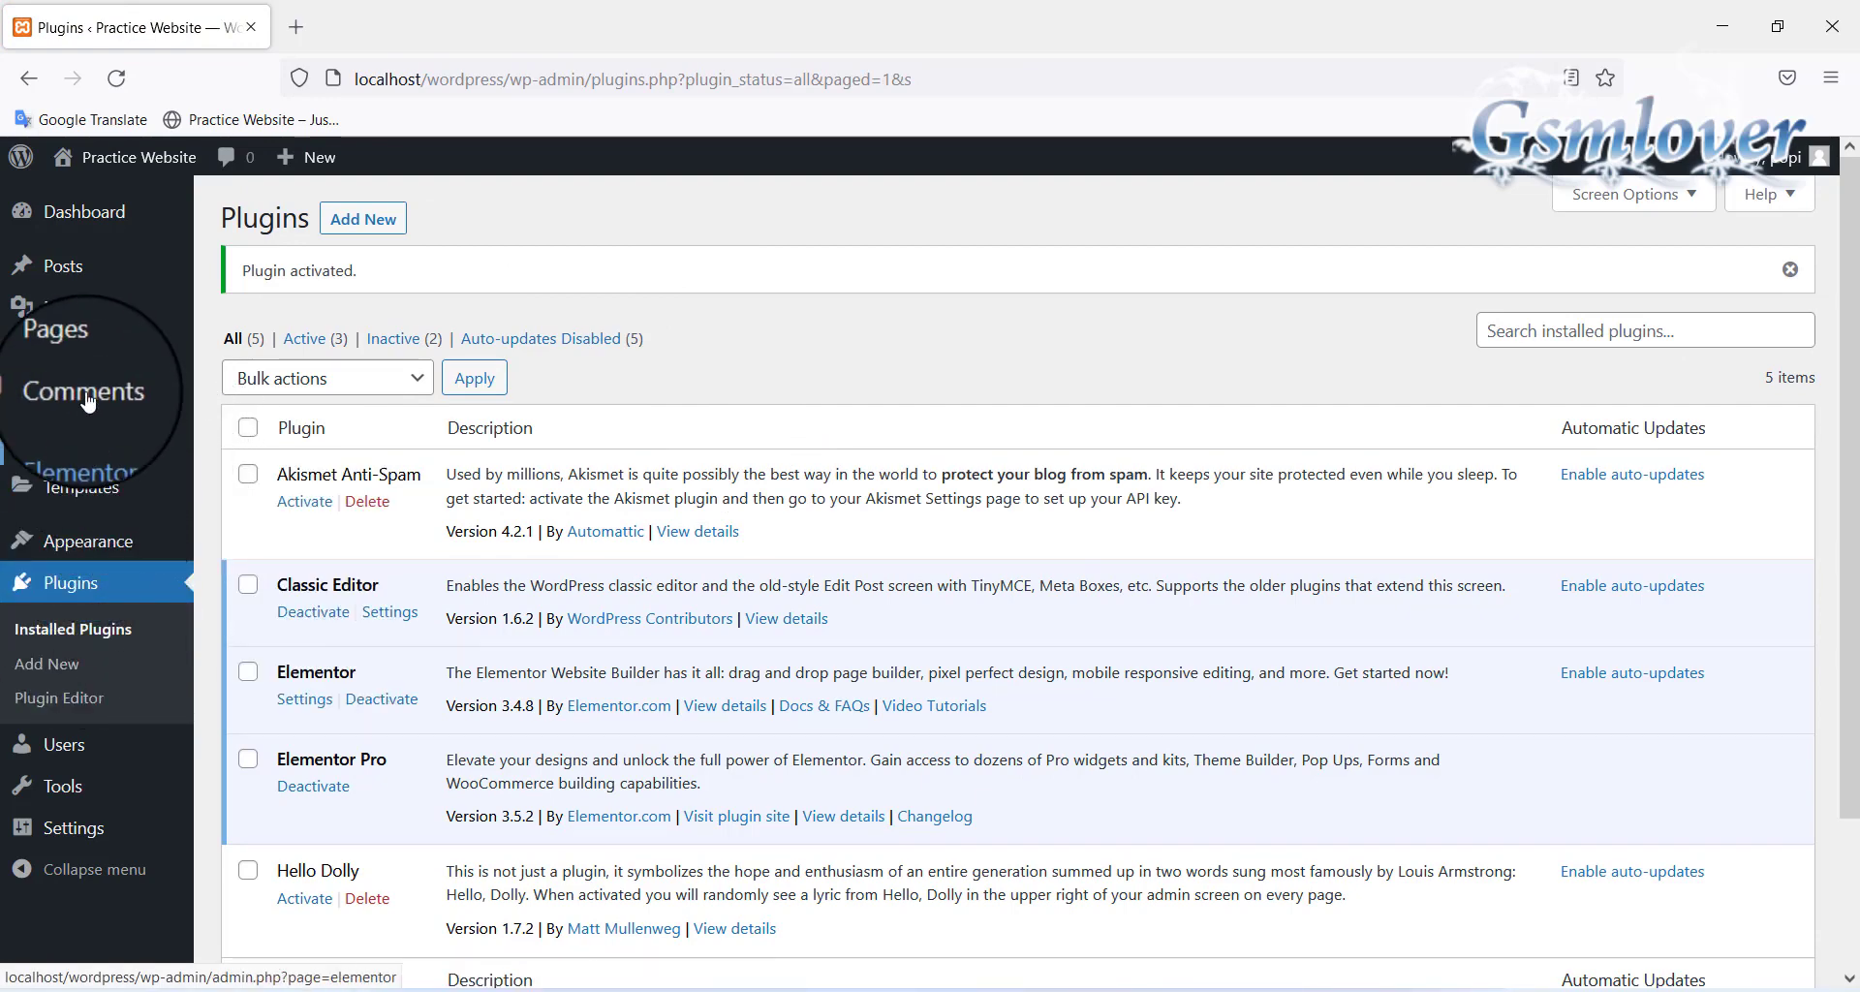
{"action": "mouse_move", "coordinate": [65, 349]}
{"action": "left_click", "coordinate": [294, 389]}
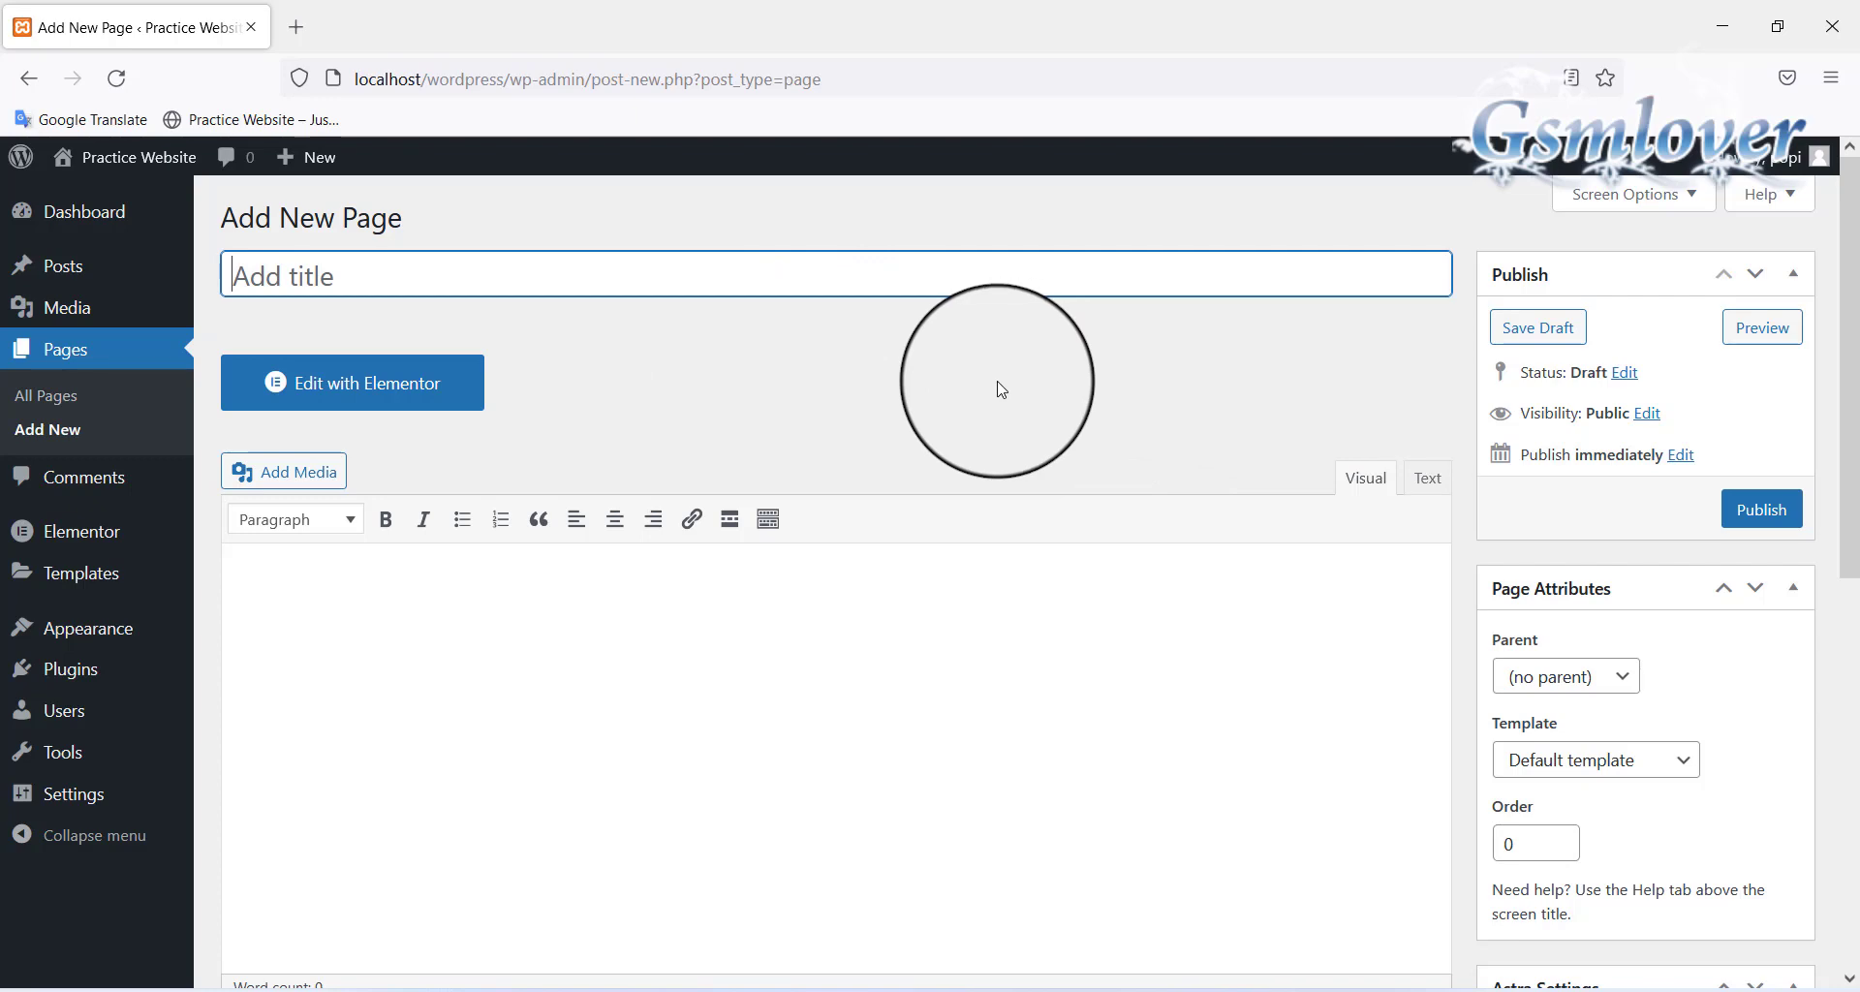
Tick Disable Title and Disable Featured Image in Astra Settings for the new page
{"action": "scroll", "coordinate": [1007, 388], "scroll_direction": "down", "scroll_amount": 6}
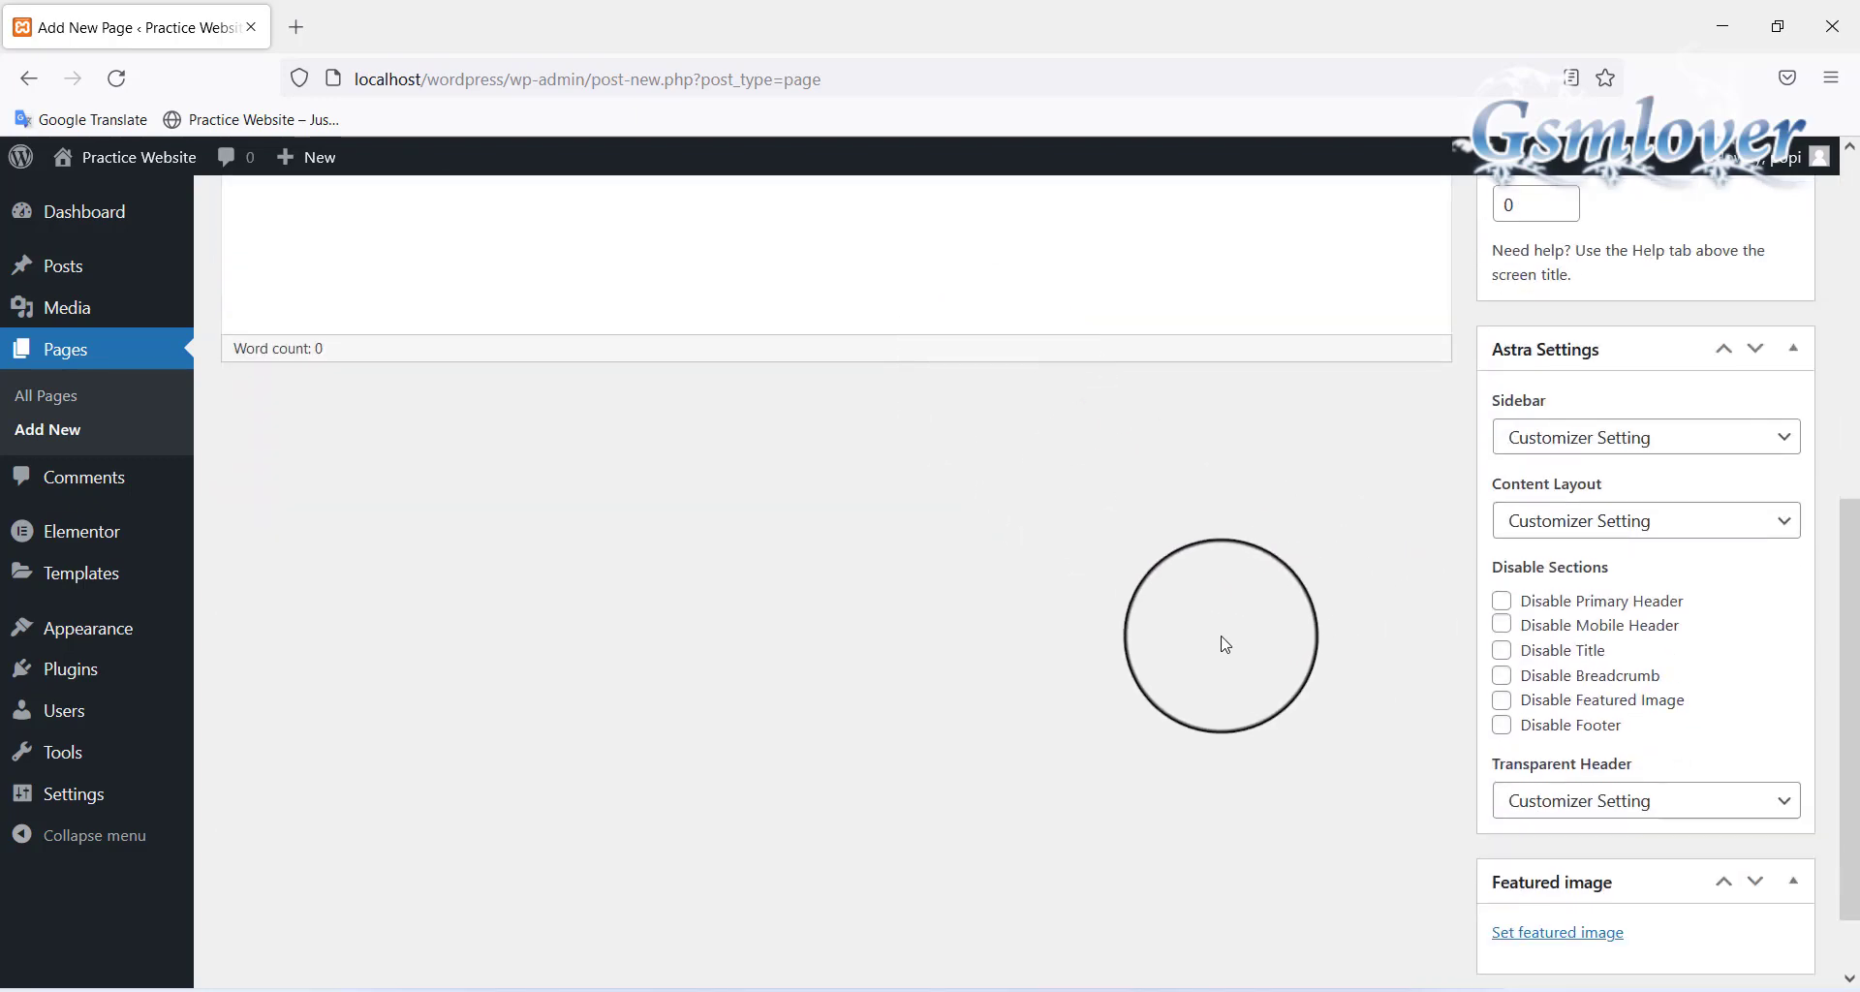
{"action": "scroll", "coordinate": [1224, 642], "scroll_direction": "up", "scroll_amount": 6}
{"action": "scroll", "coordinate": [1224, 642], "scroll_direction": "down", "scroll_amount": 6}
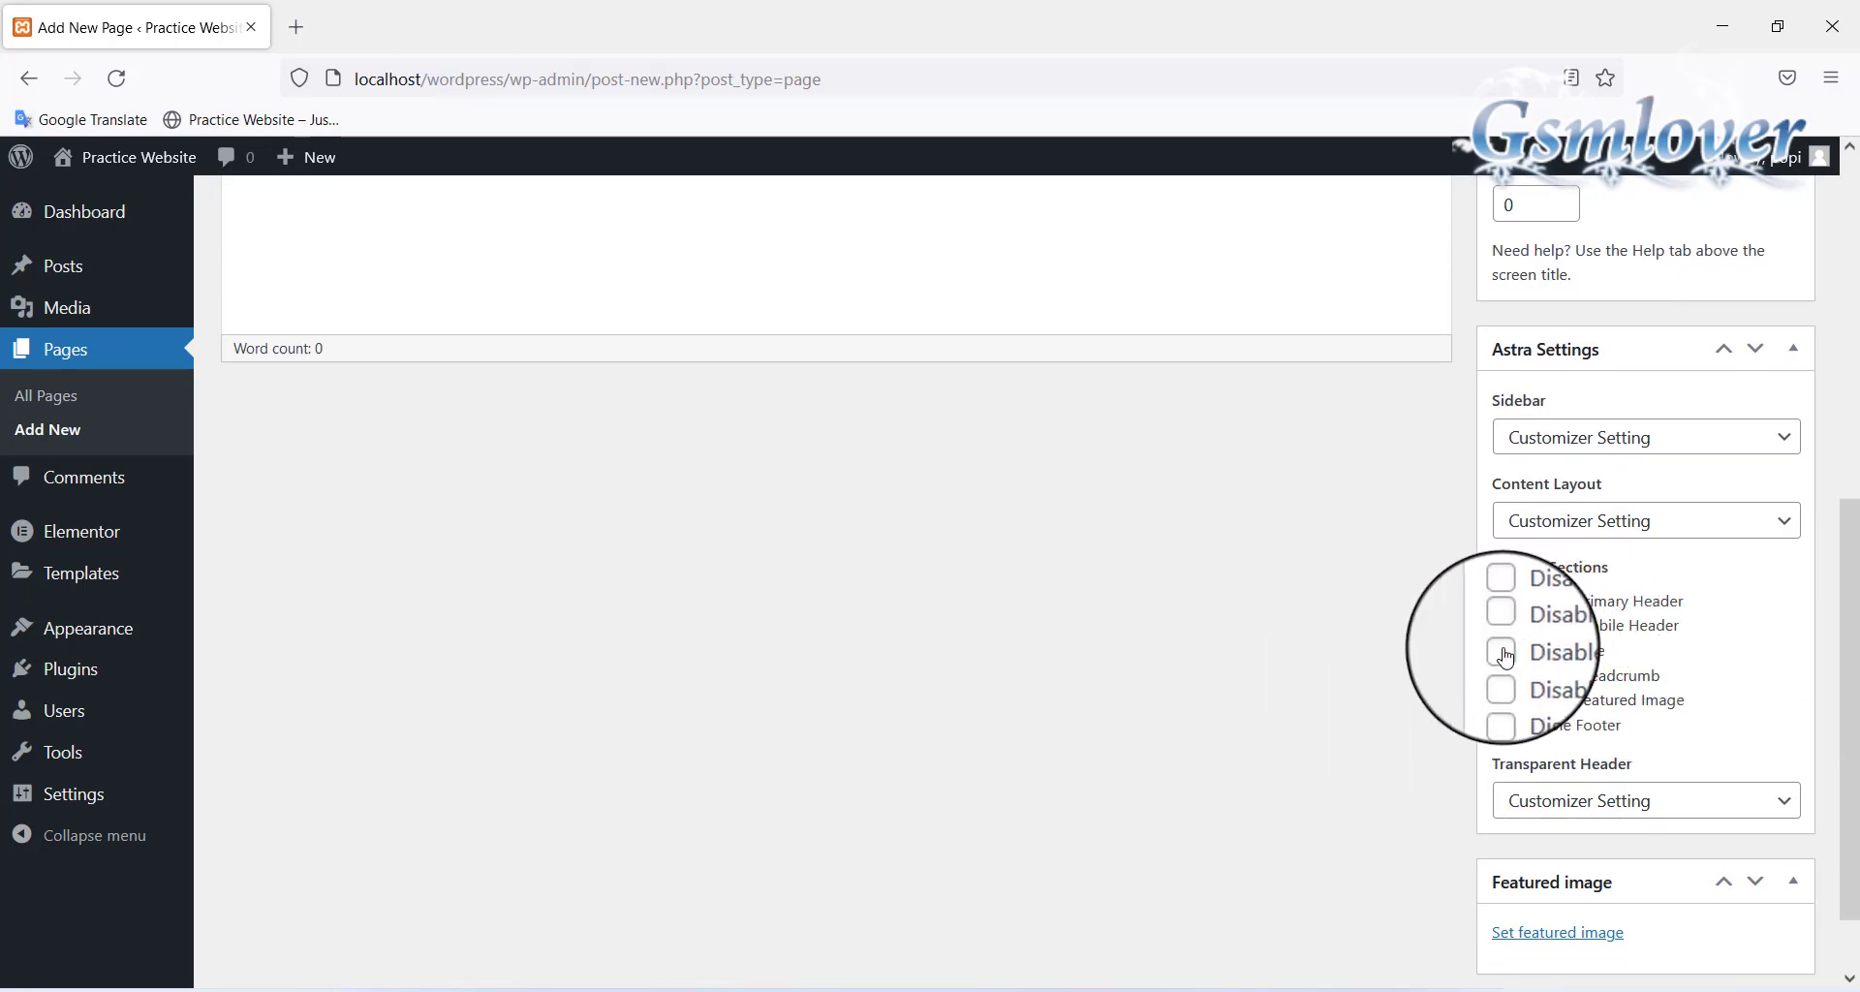
{"action": "left_click", "coordinate": [1502, 653]}
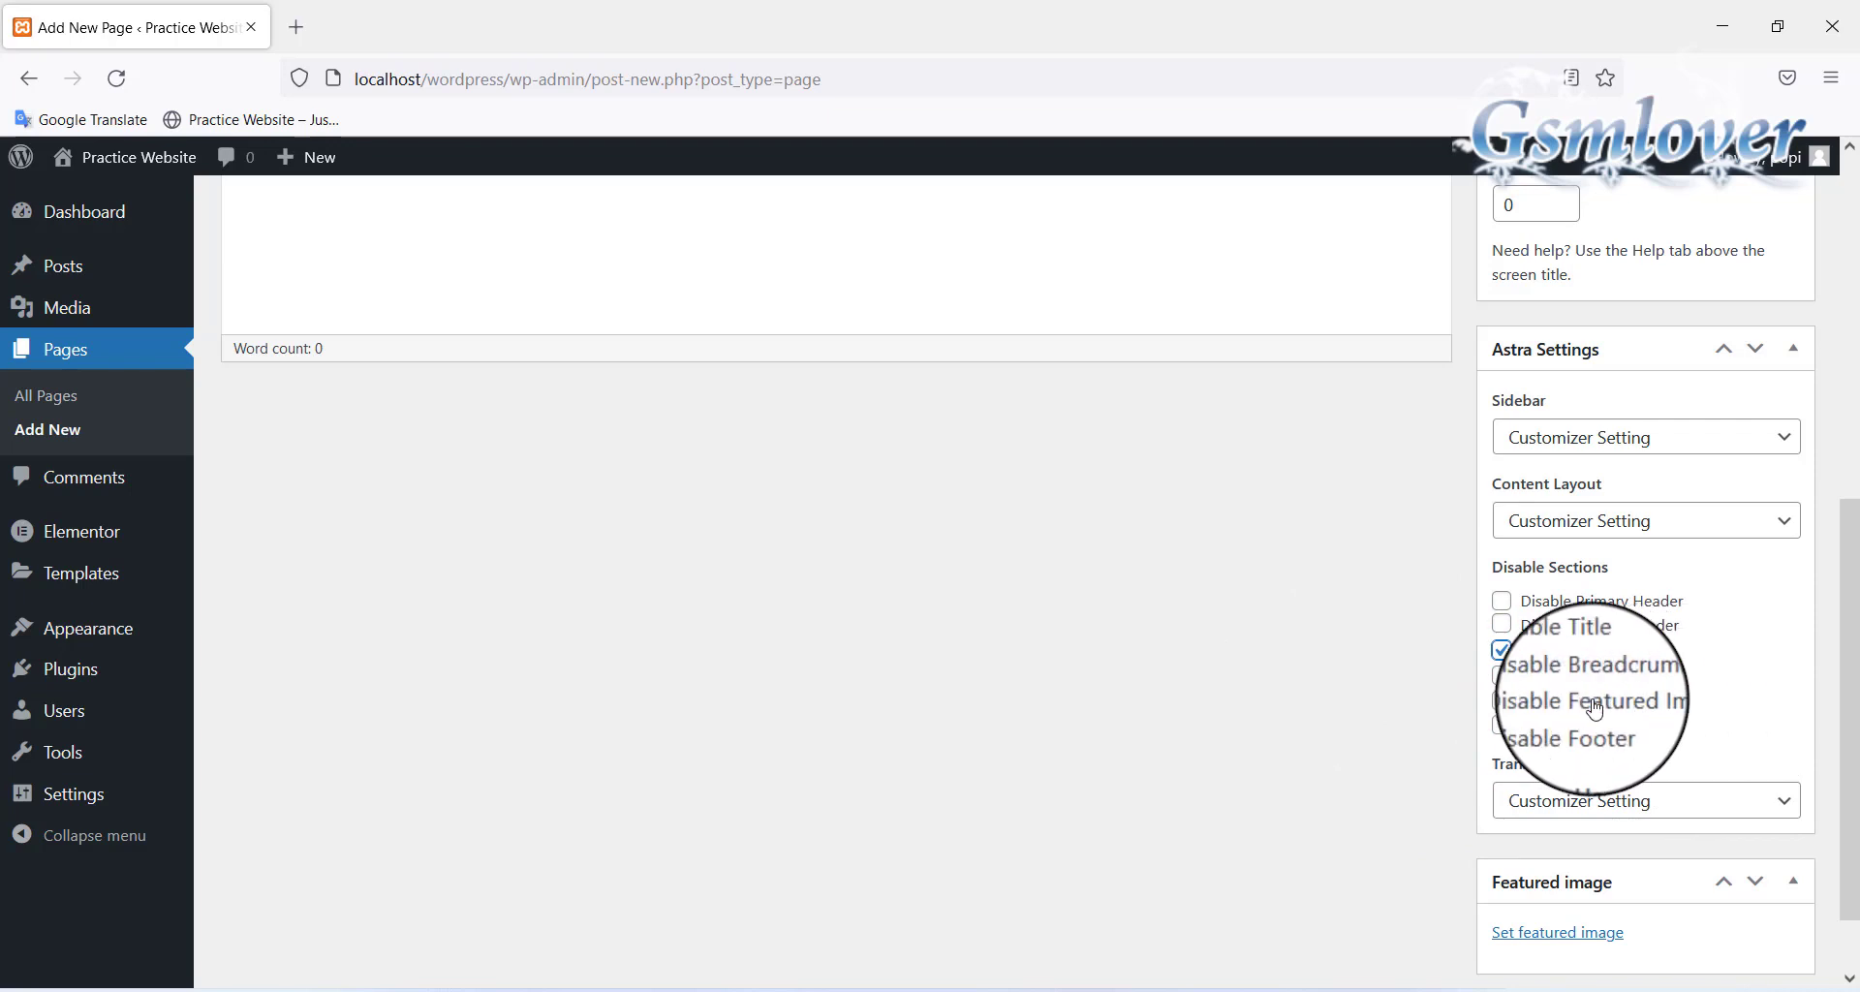
{"action": "left_click", "coordinate": [1502, 703]}
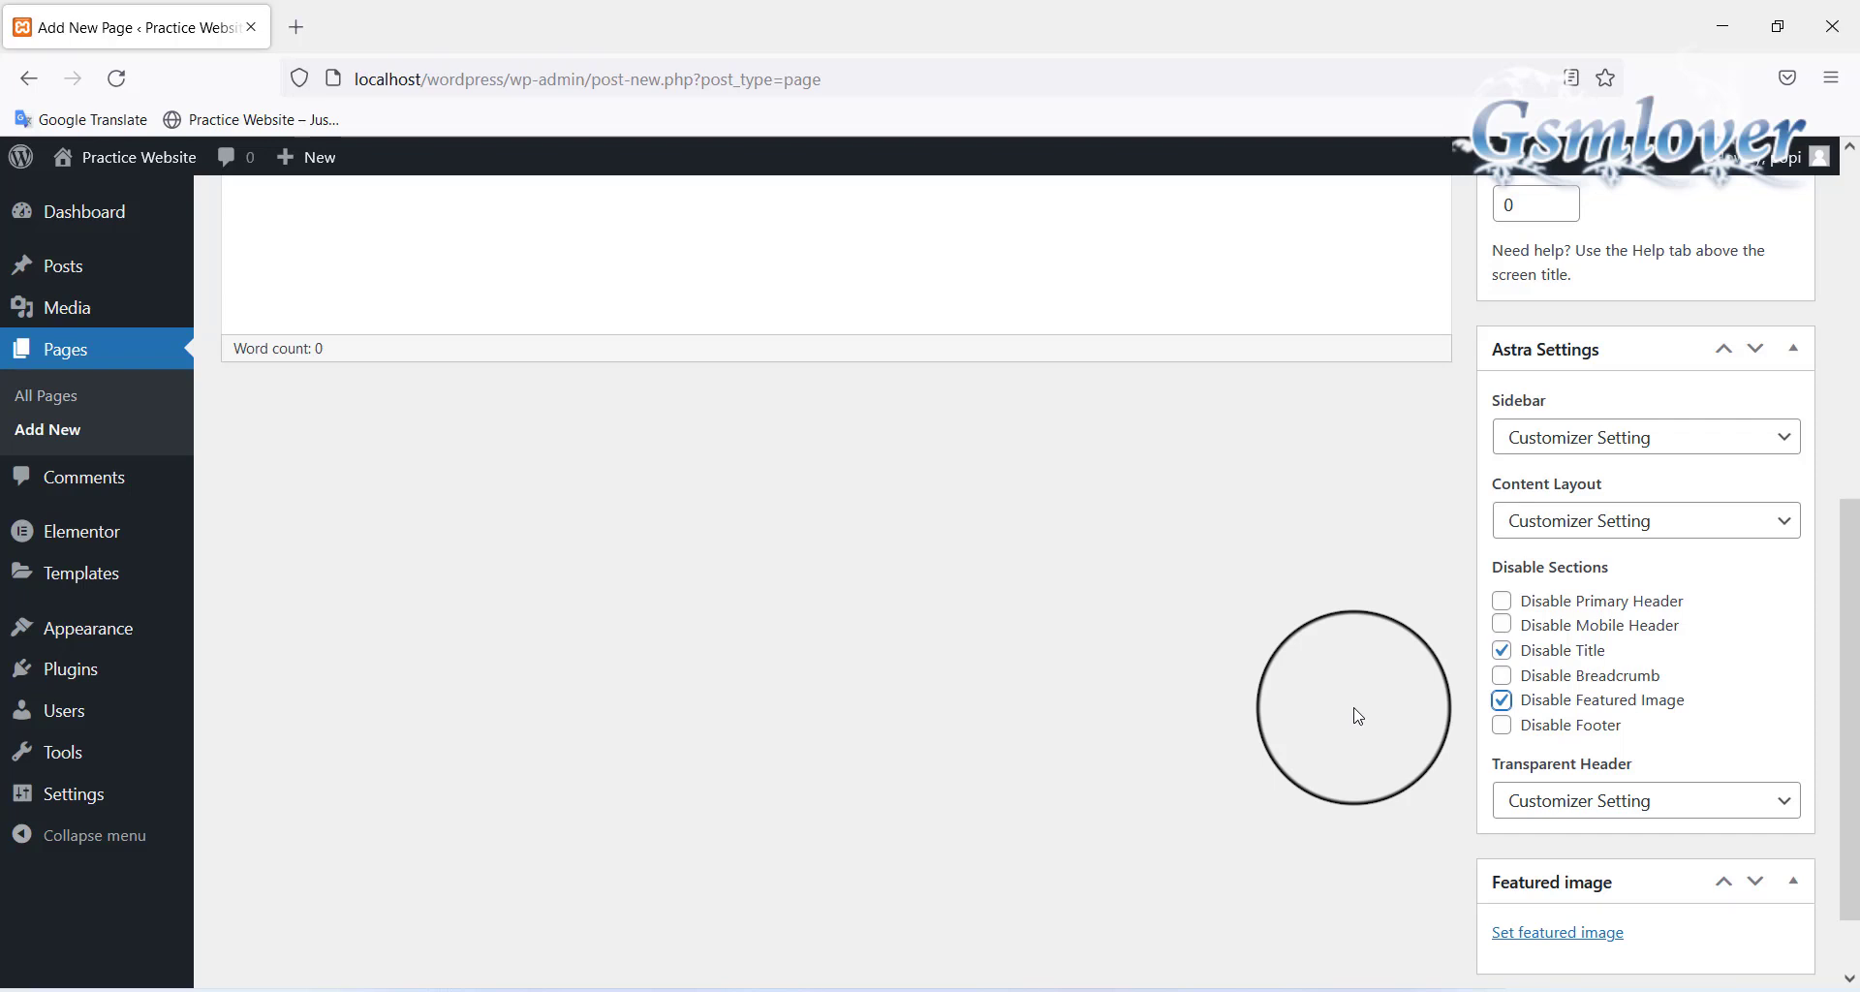
{"action": "scroll", "coordinate": [1357, 716], "scroll_direction": "up", "scroll_amount": 6}
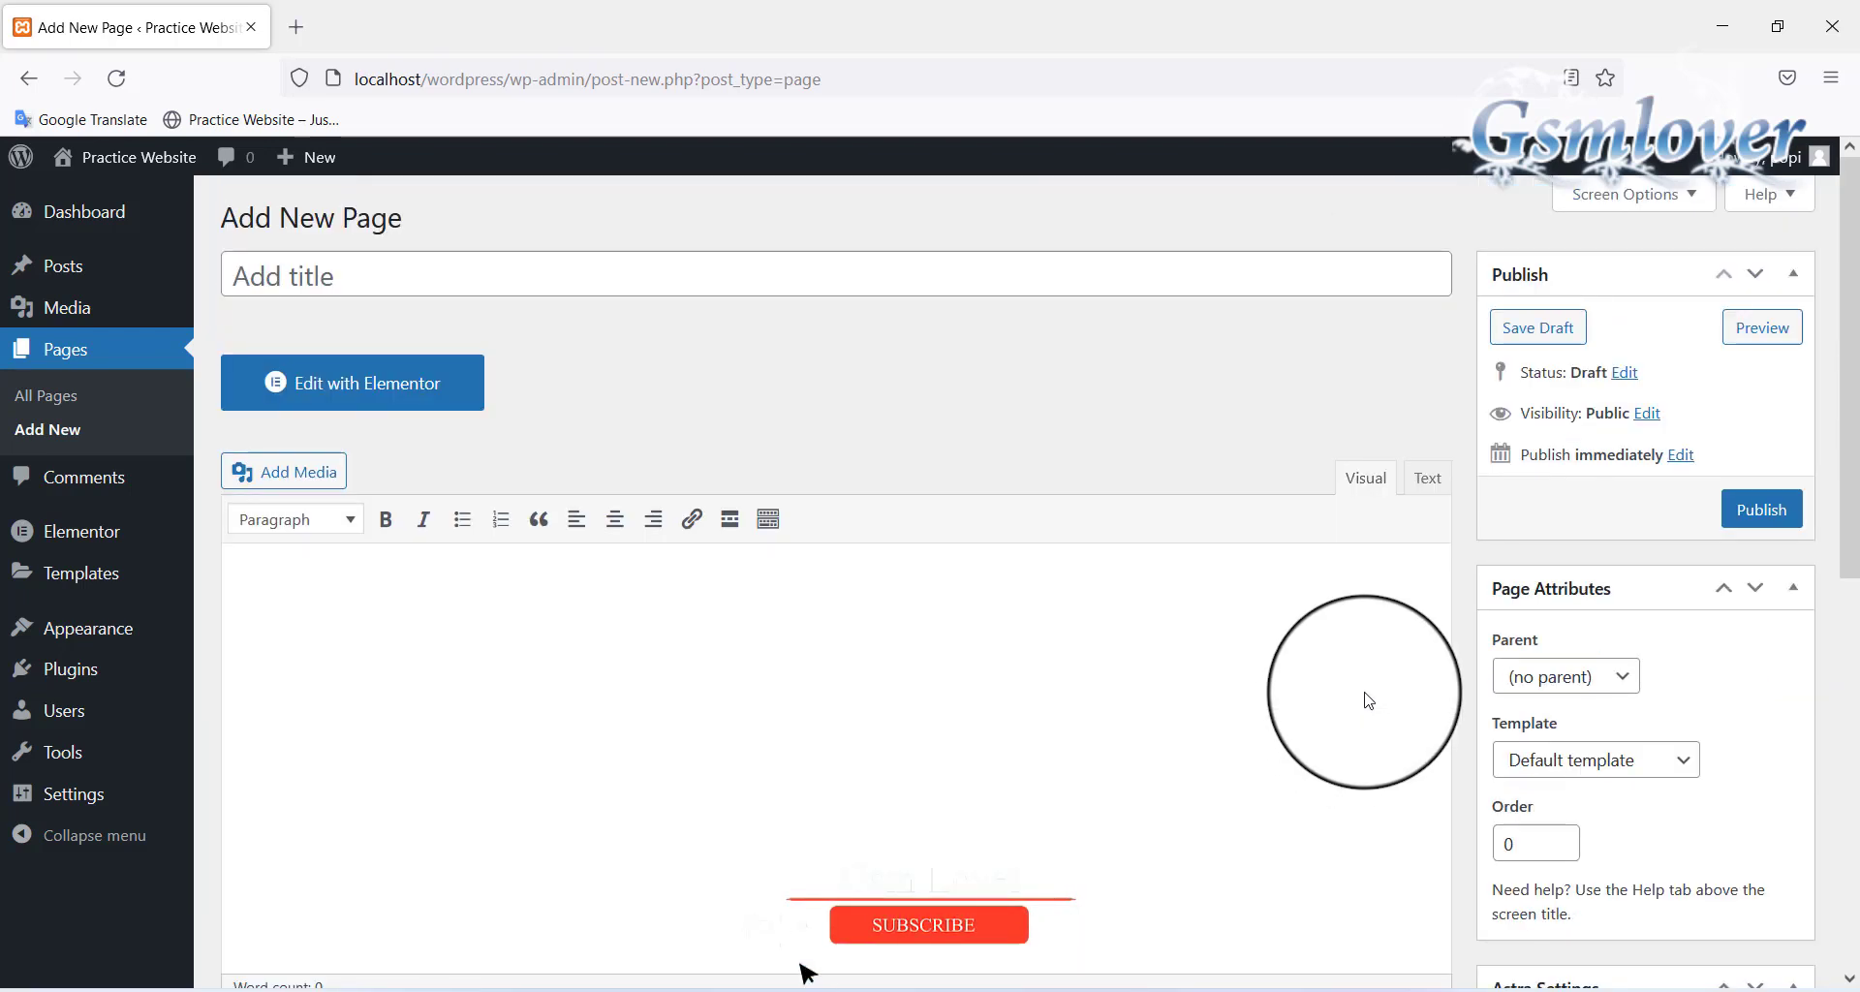
Title the page 'Home', publish it, and start another new page
{"action": "left_click", "coordinate": [561, 279]}
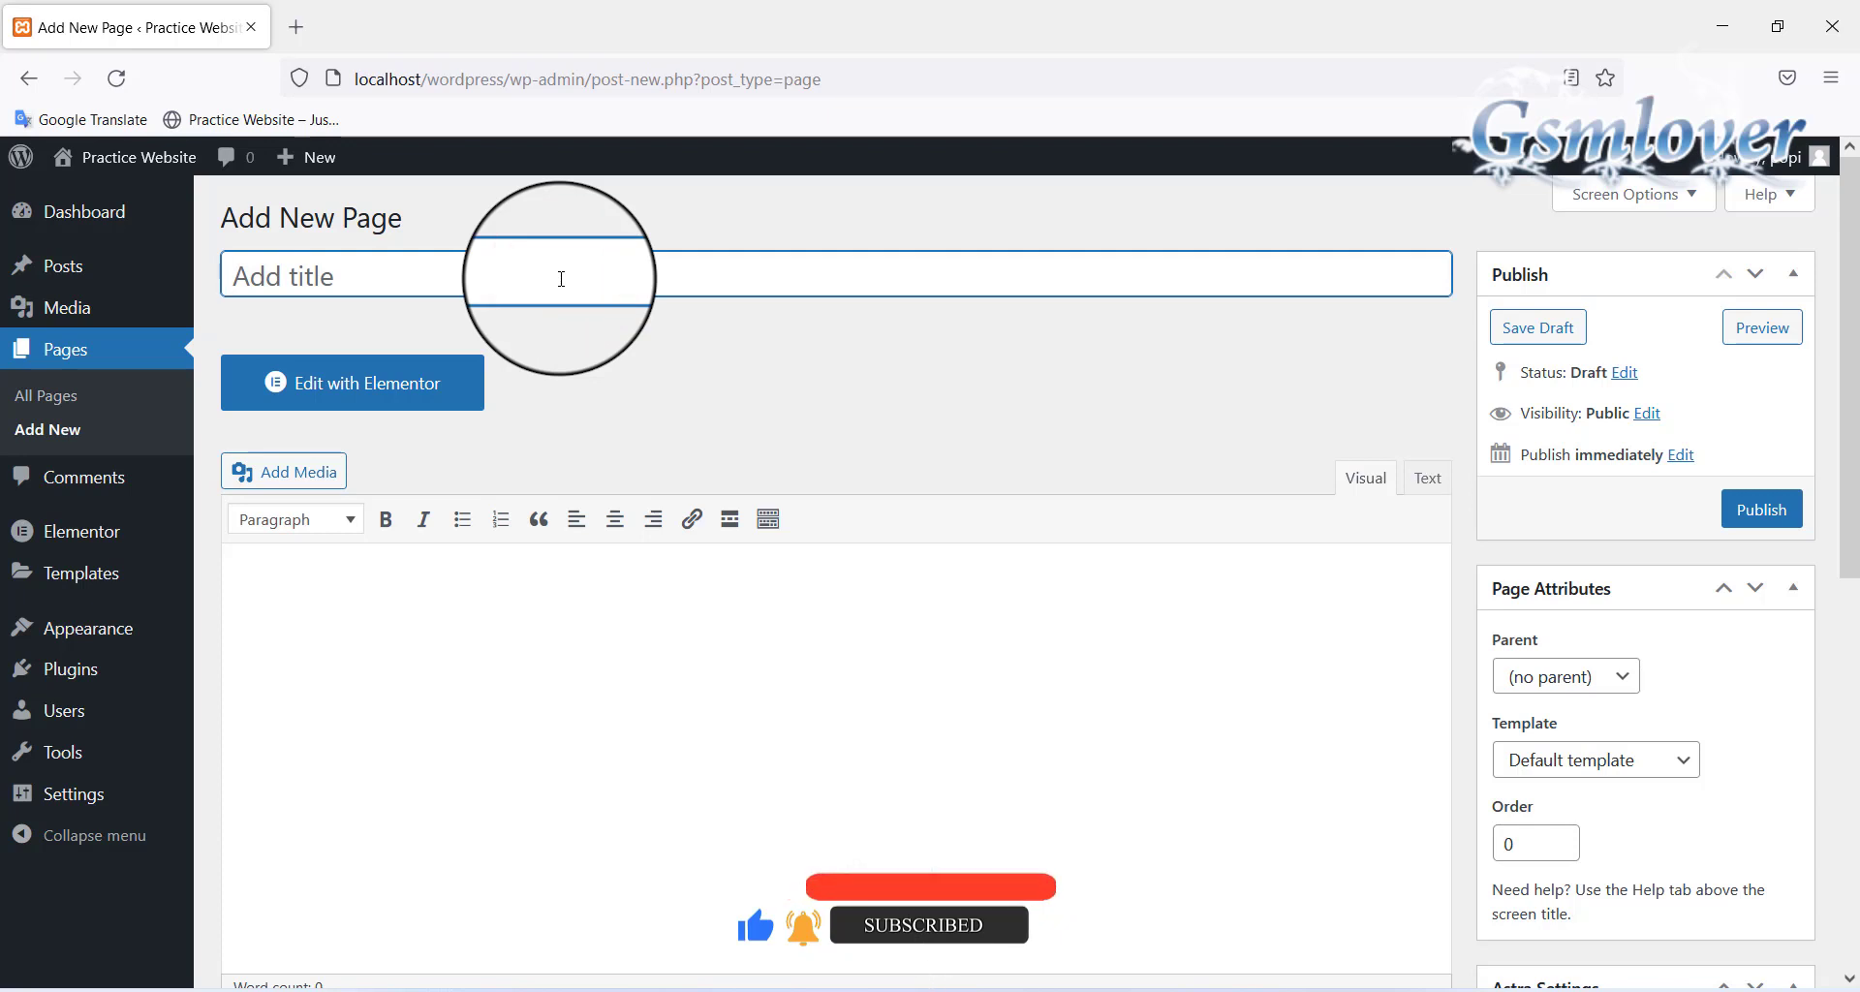
{"action": "type", "text": "Home"}
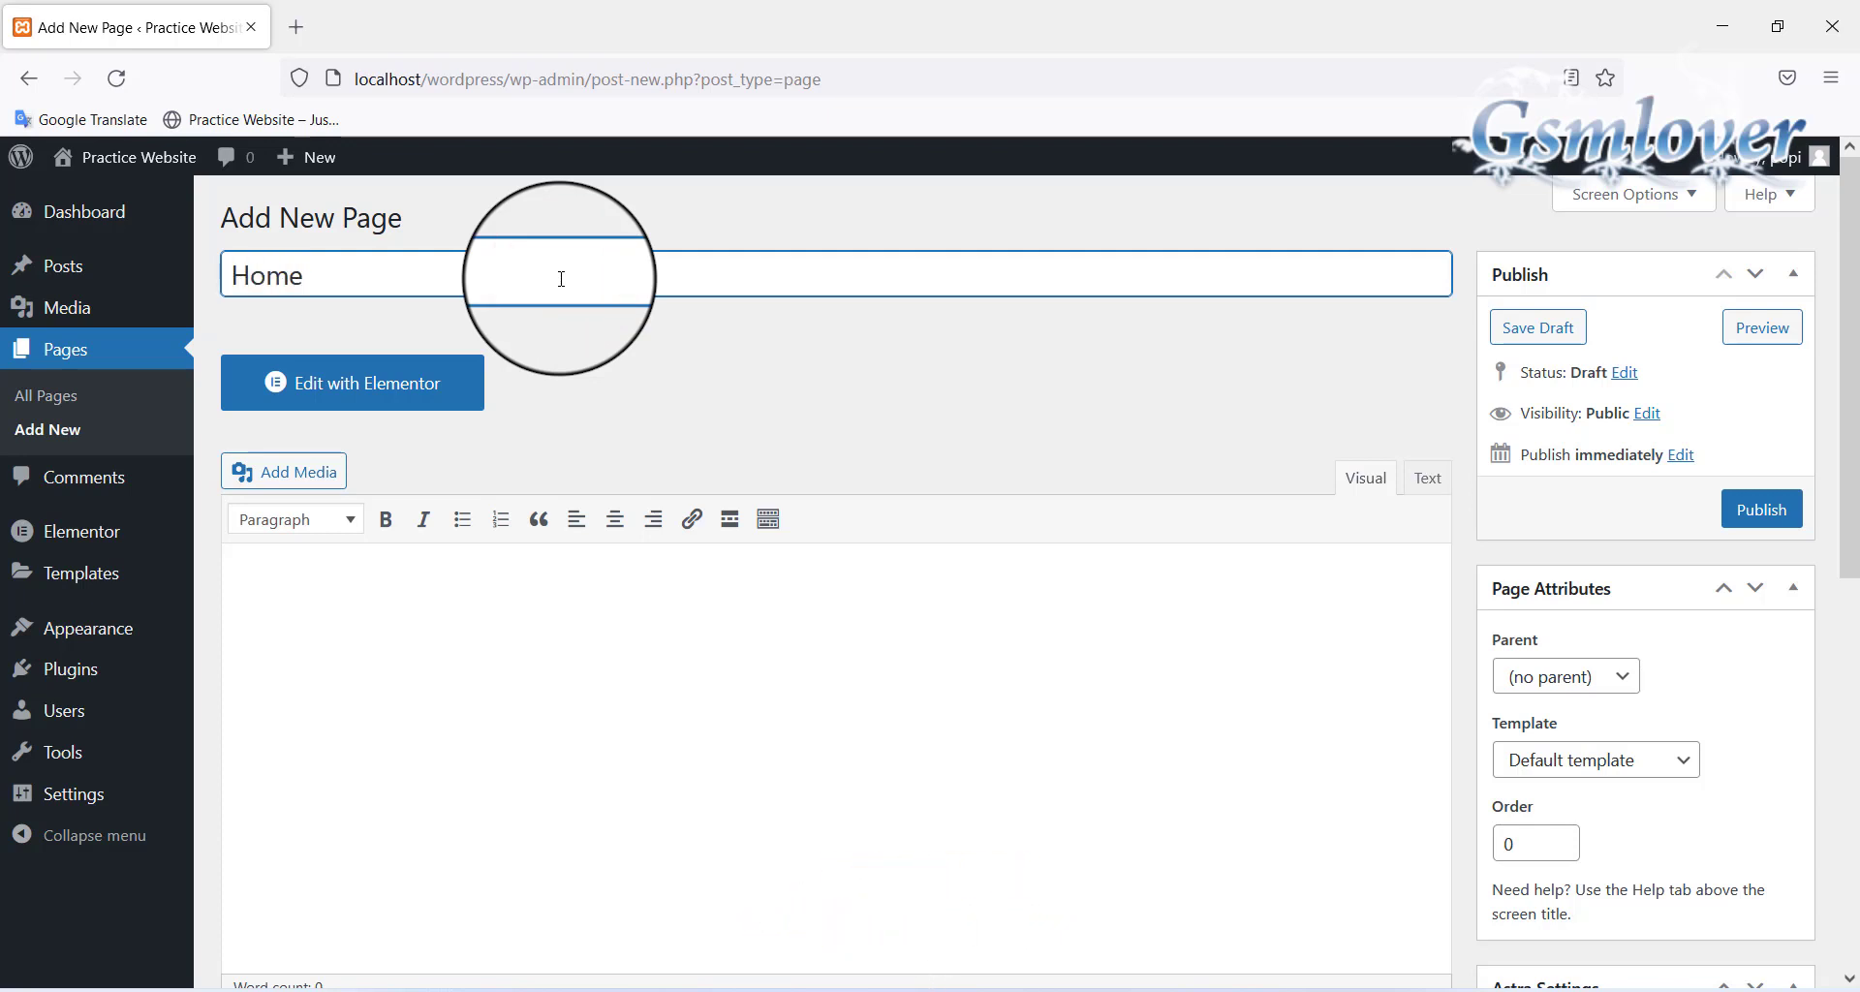
{"action": "left_click", "coordinate": [1760, 509]}
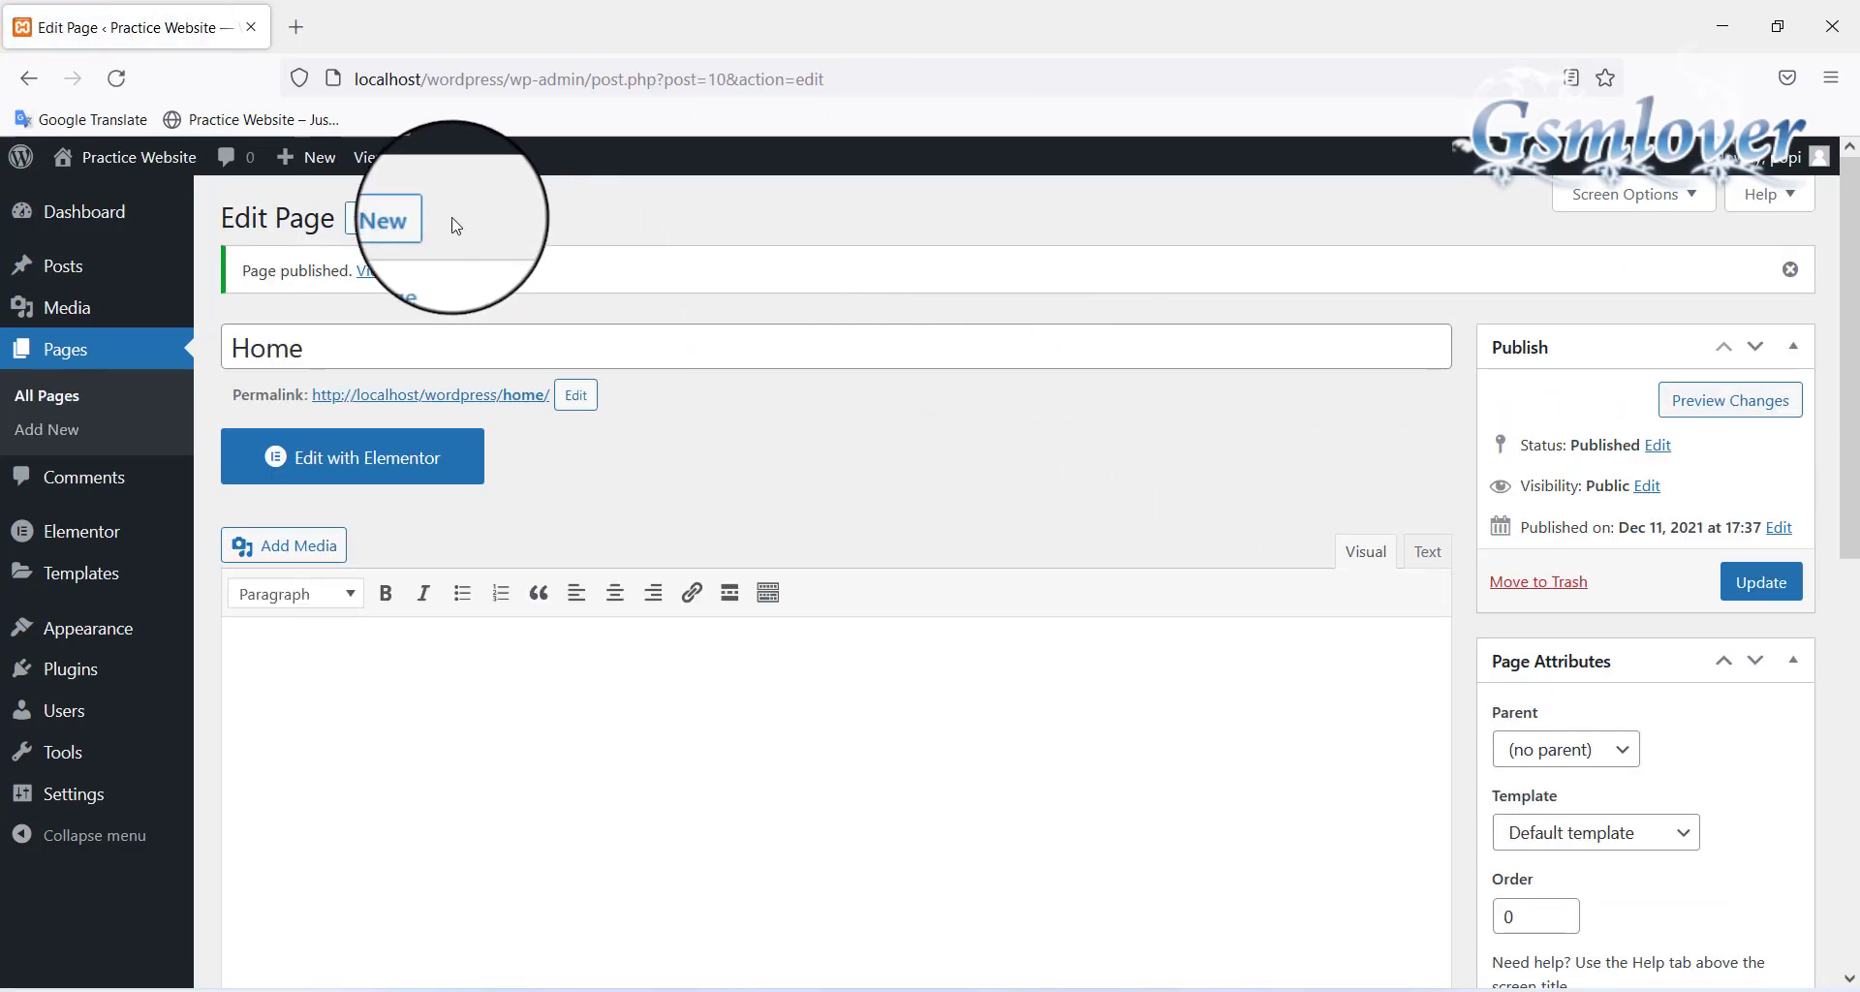
{"action": "left_click", "coordinate": [411, 222]}
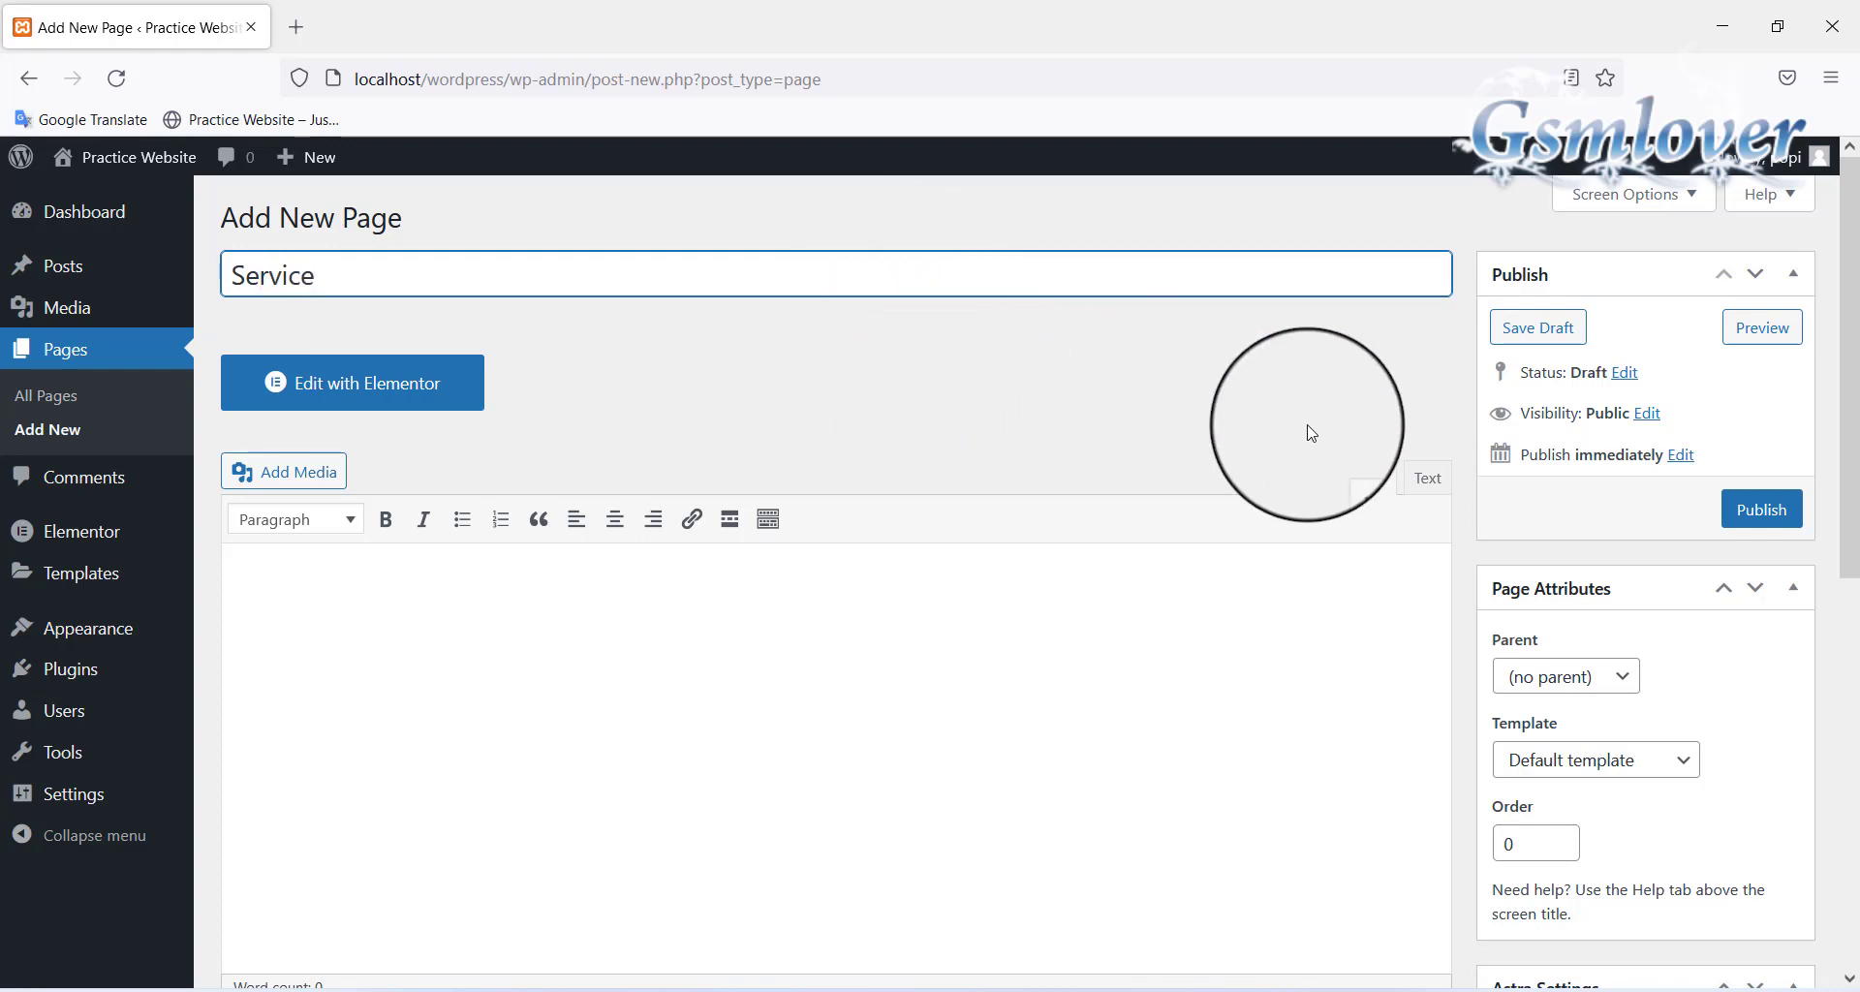
Disable the Service page's title, publish it, and start another new page
{"action": "scroll", "coordinate": [1802, 499], "scroll_direction": "down", "scroll_amount": 5}
{"action": "scroll", "coordinate": [1801, 503], "scroll_direction": "down", "scroll_amount": 1}
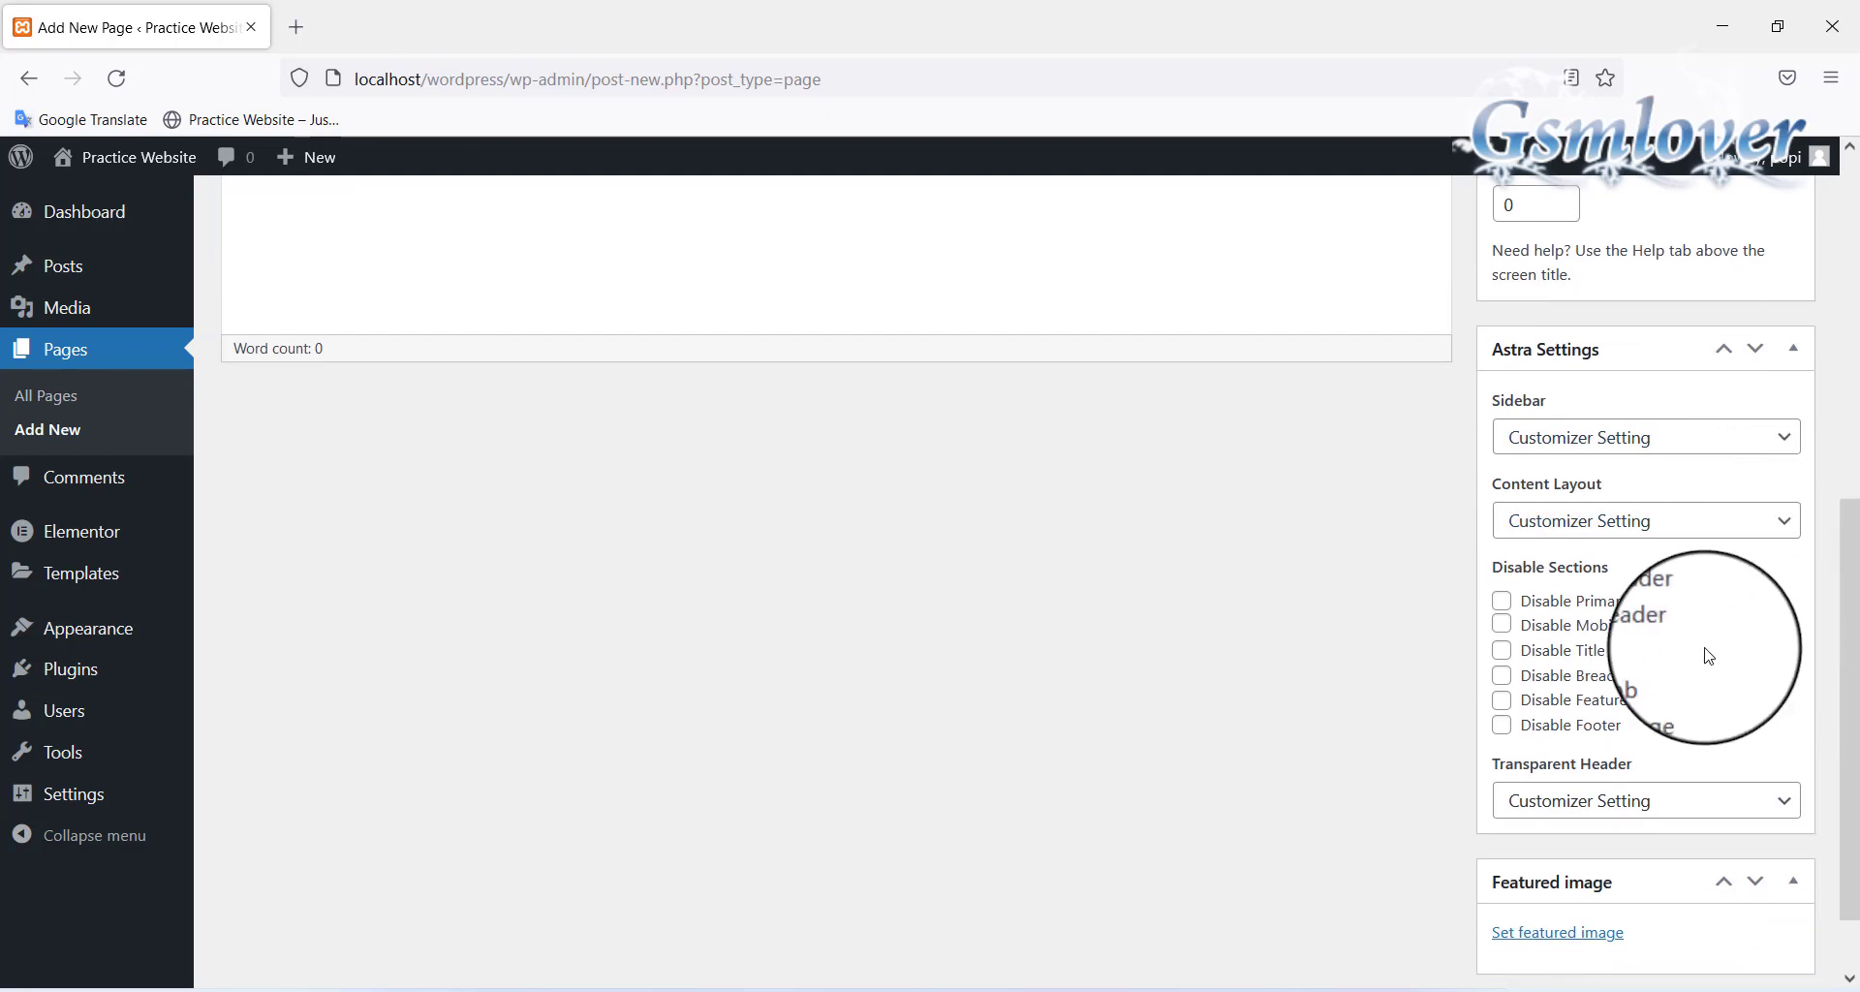
{"action": "left_click", "coordinate": [1501, 649]}
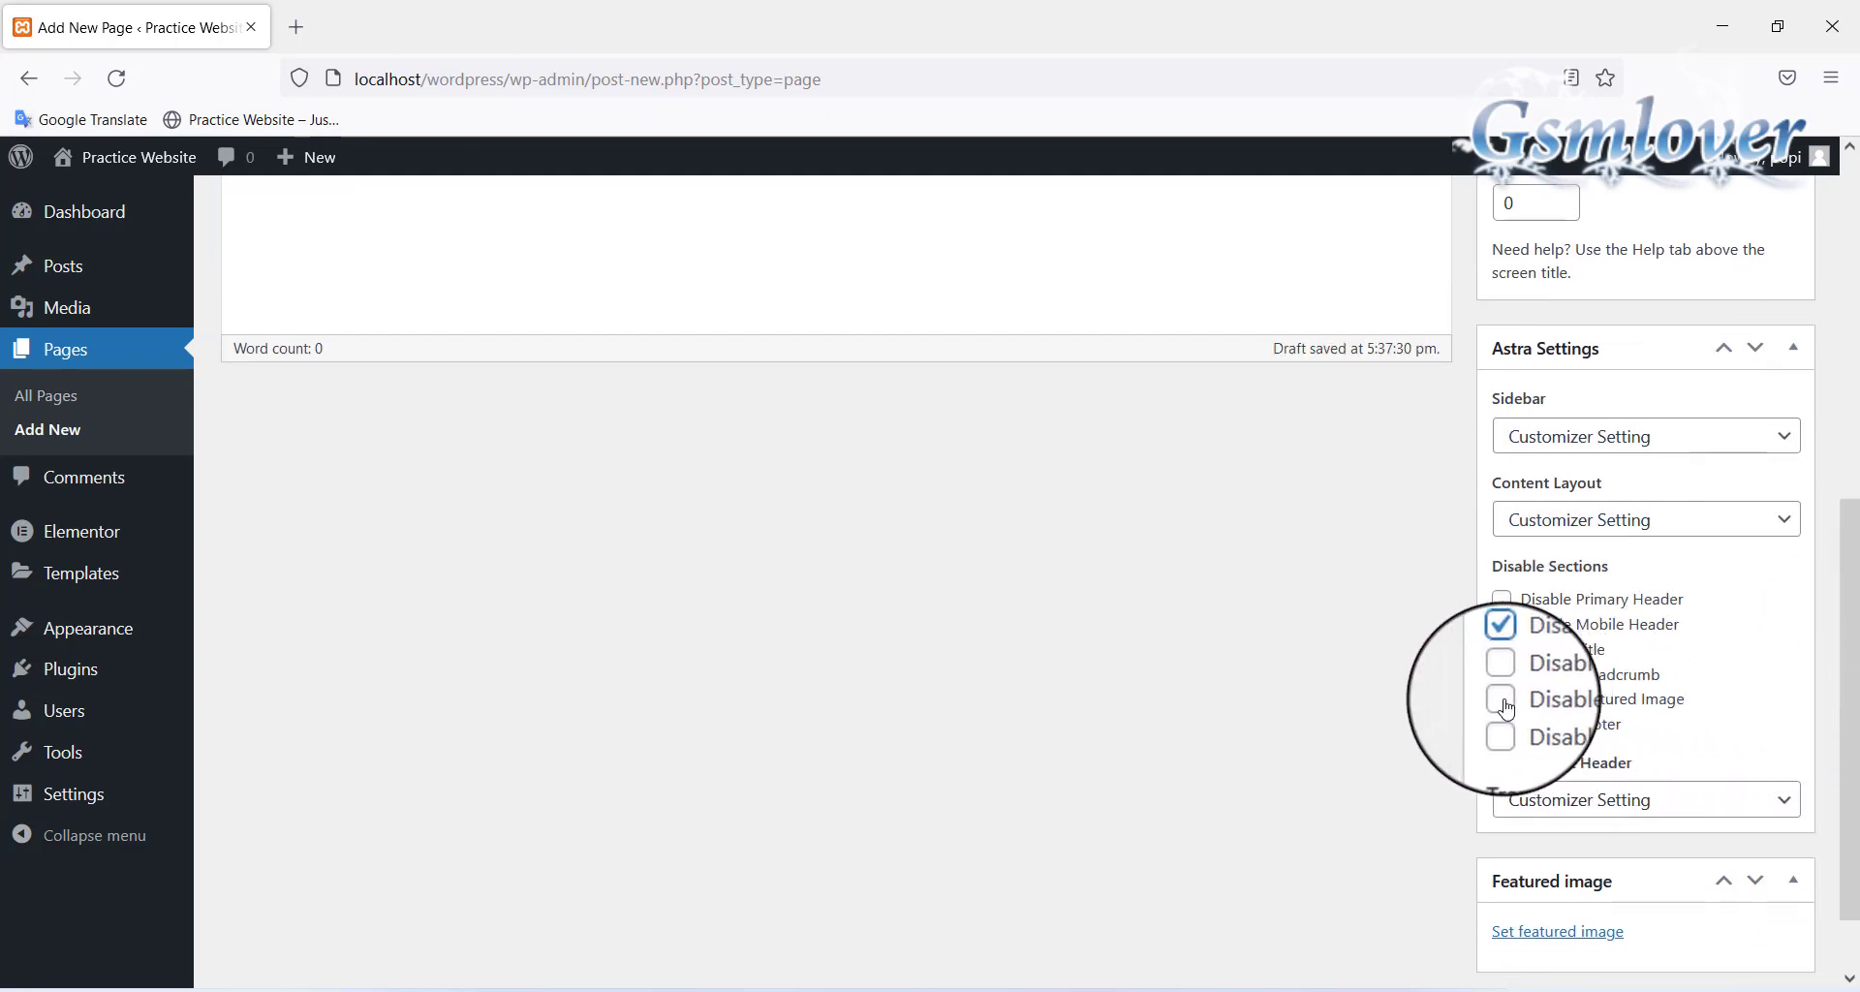
{"action": "scroll", "coordinate": [1404, 712], "scroll_direction": "up", "scroll_amount": 5}
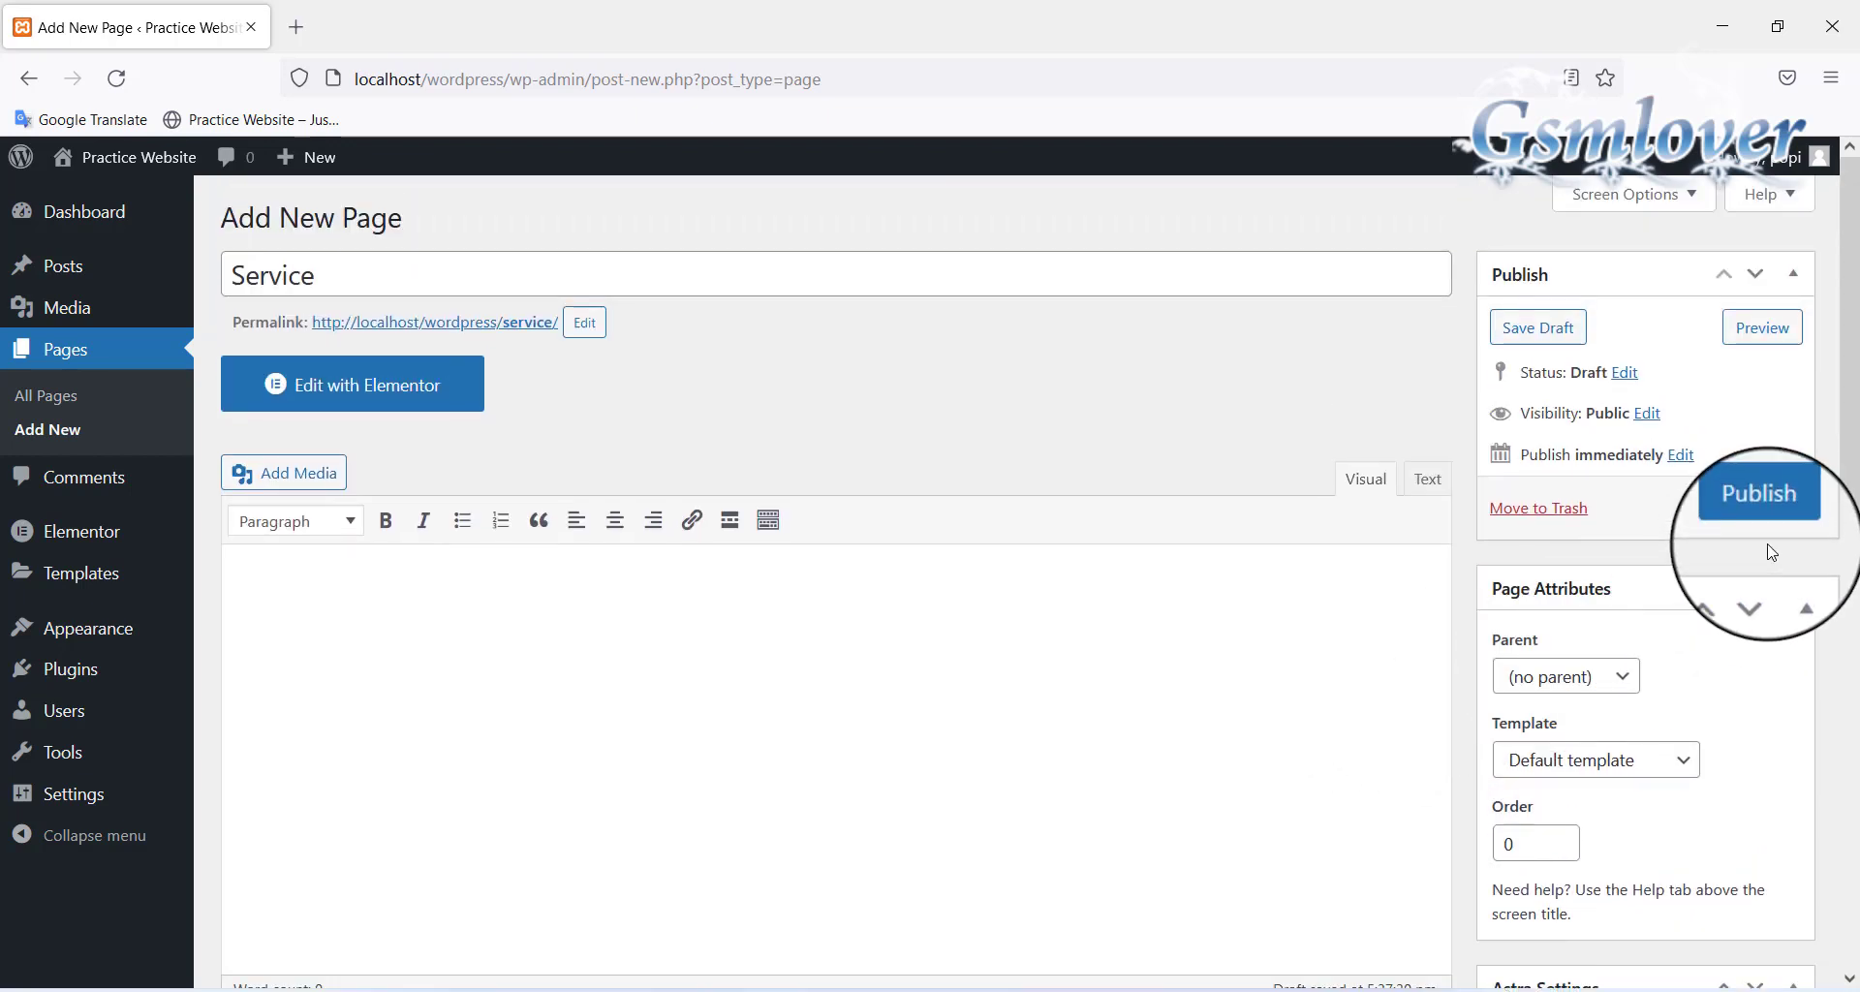
{"action": "left_click", "coordinate": [1762, 514]}
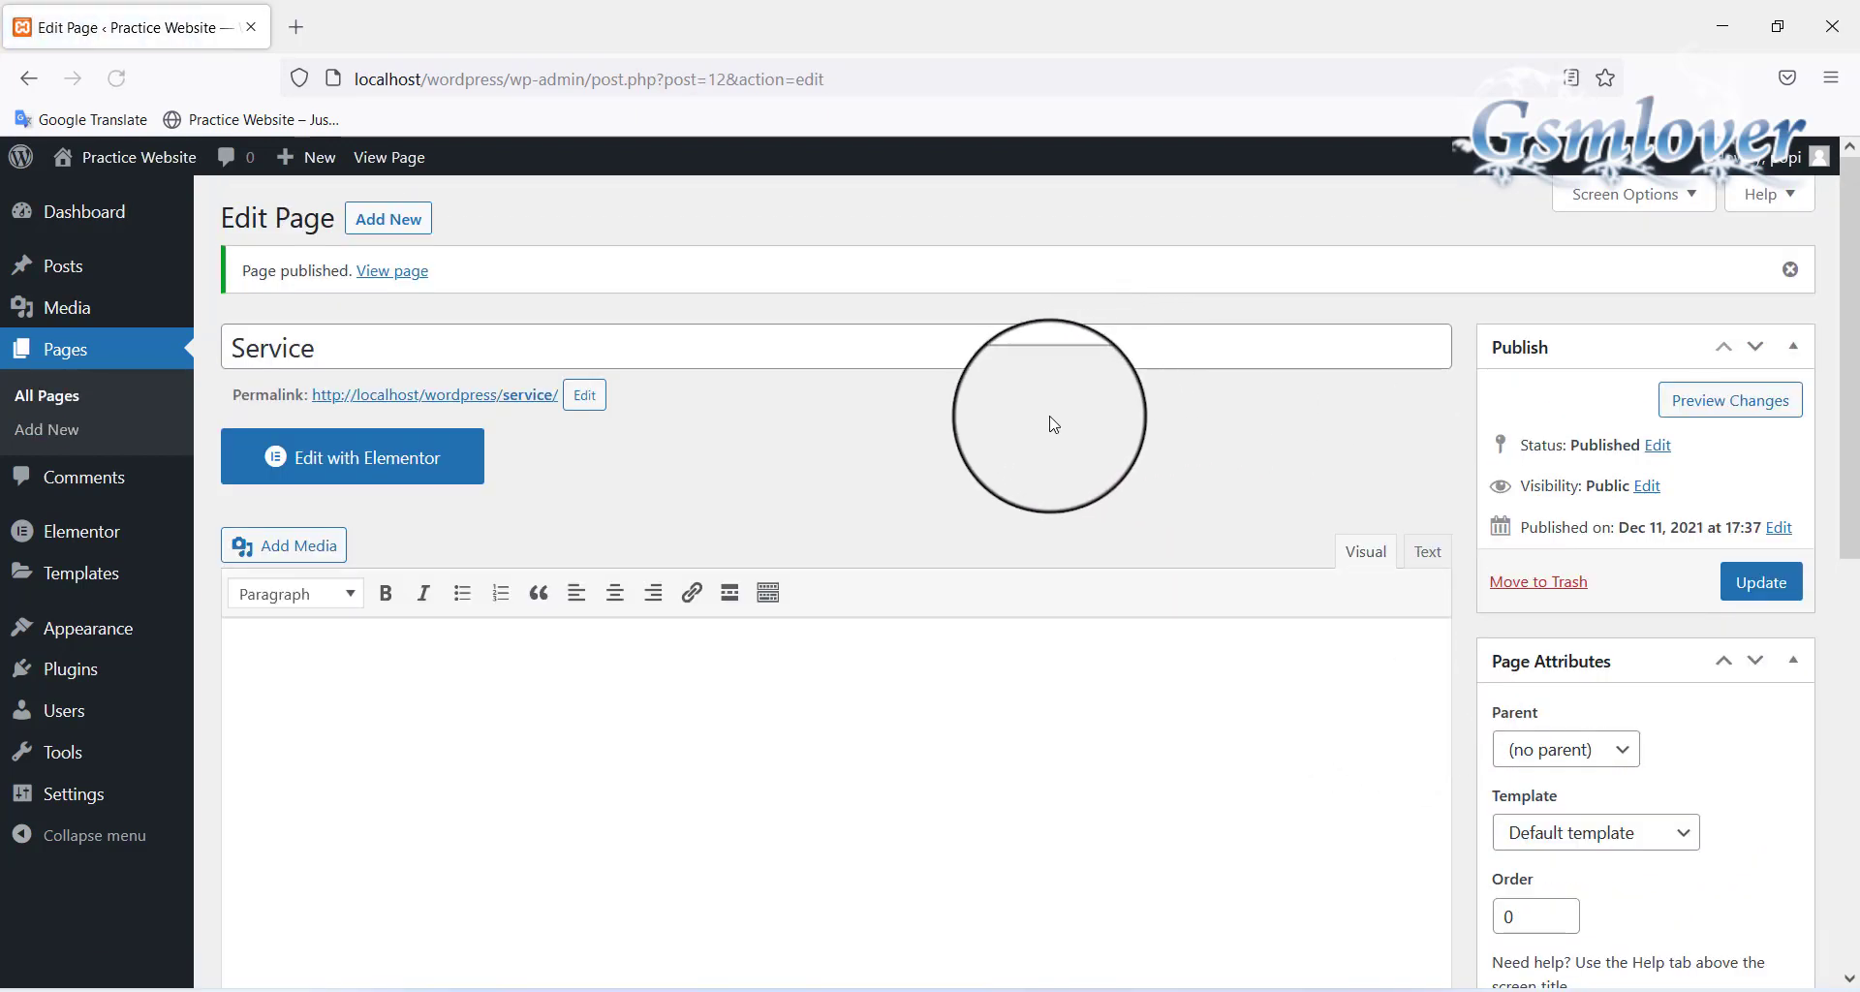
{"action": "left_click", "coordinate": [402, 222]}
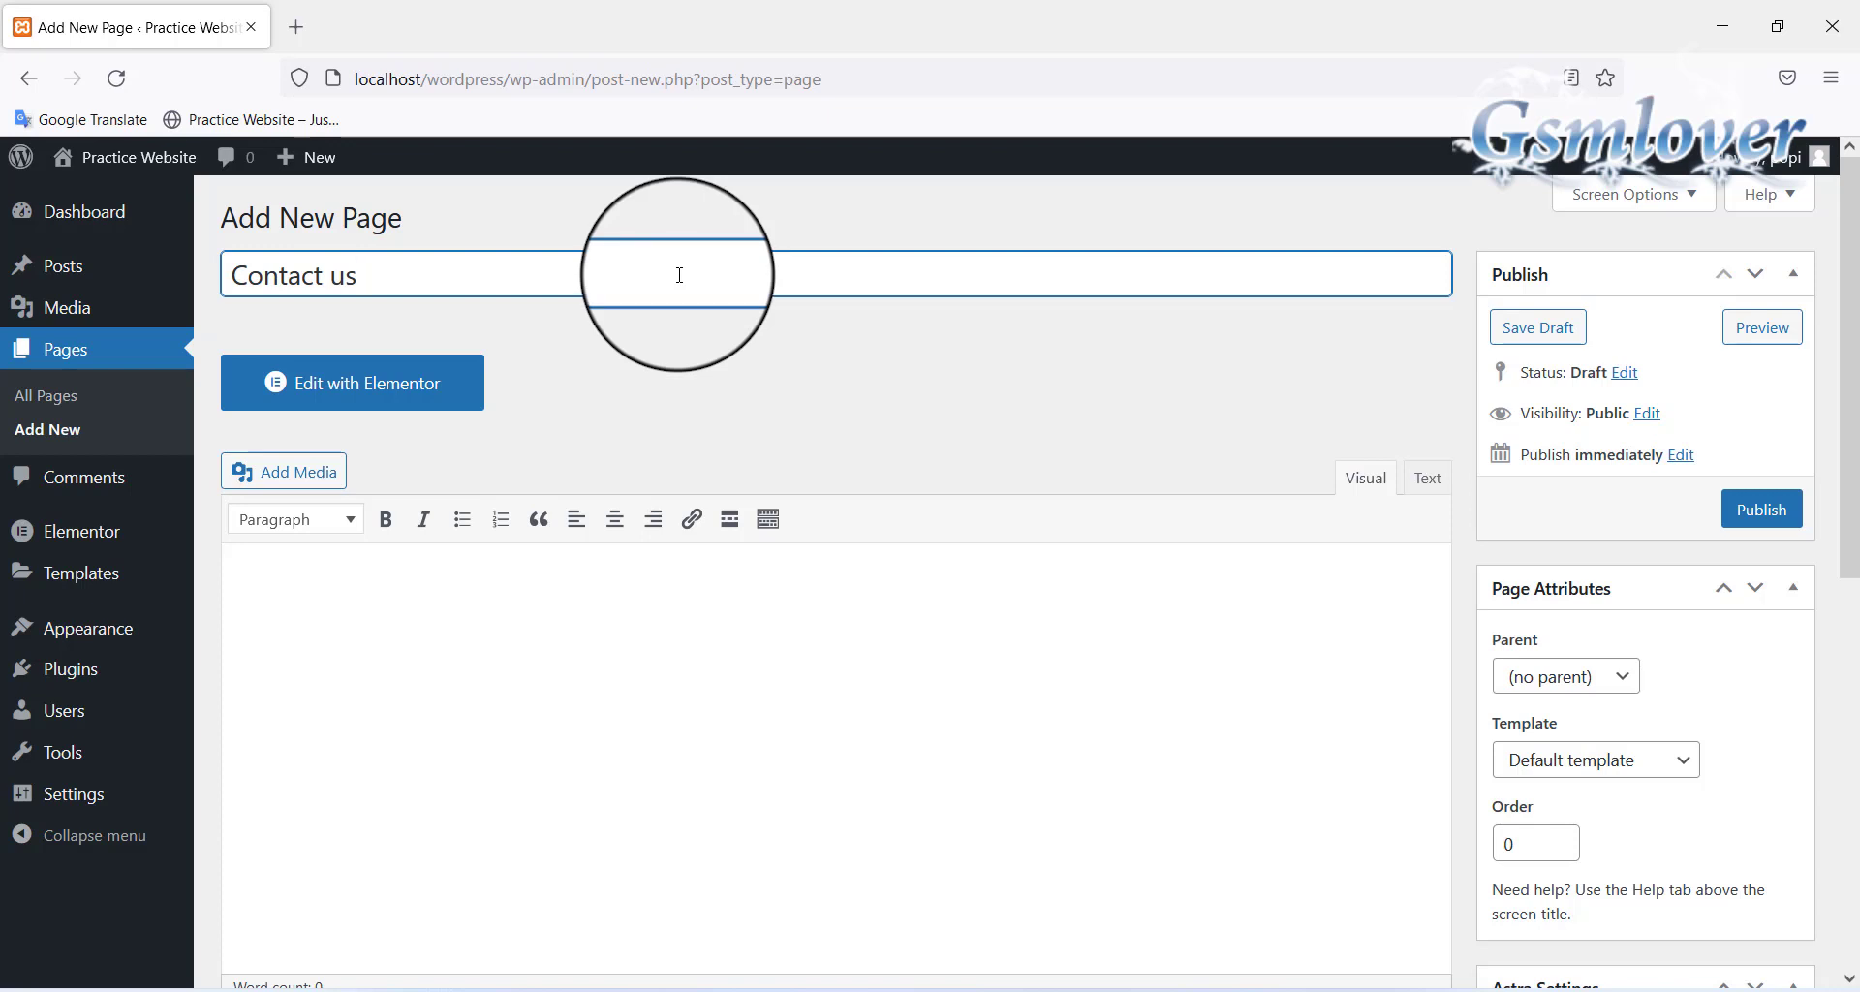
Disable the title and featured image on the Contact us page and publish it
{"action": "scroll", "coordinate": [1685, 481], "scroll_direction": "down", "scroll_amount": 7}
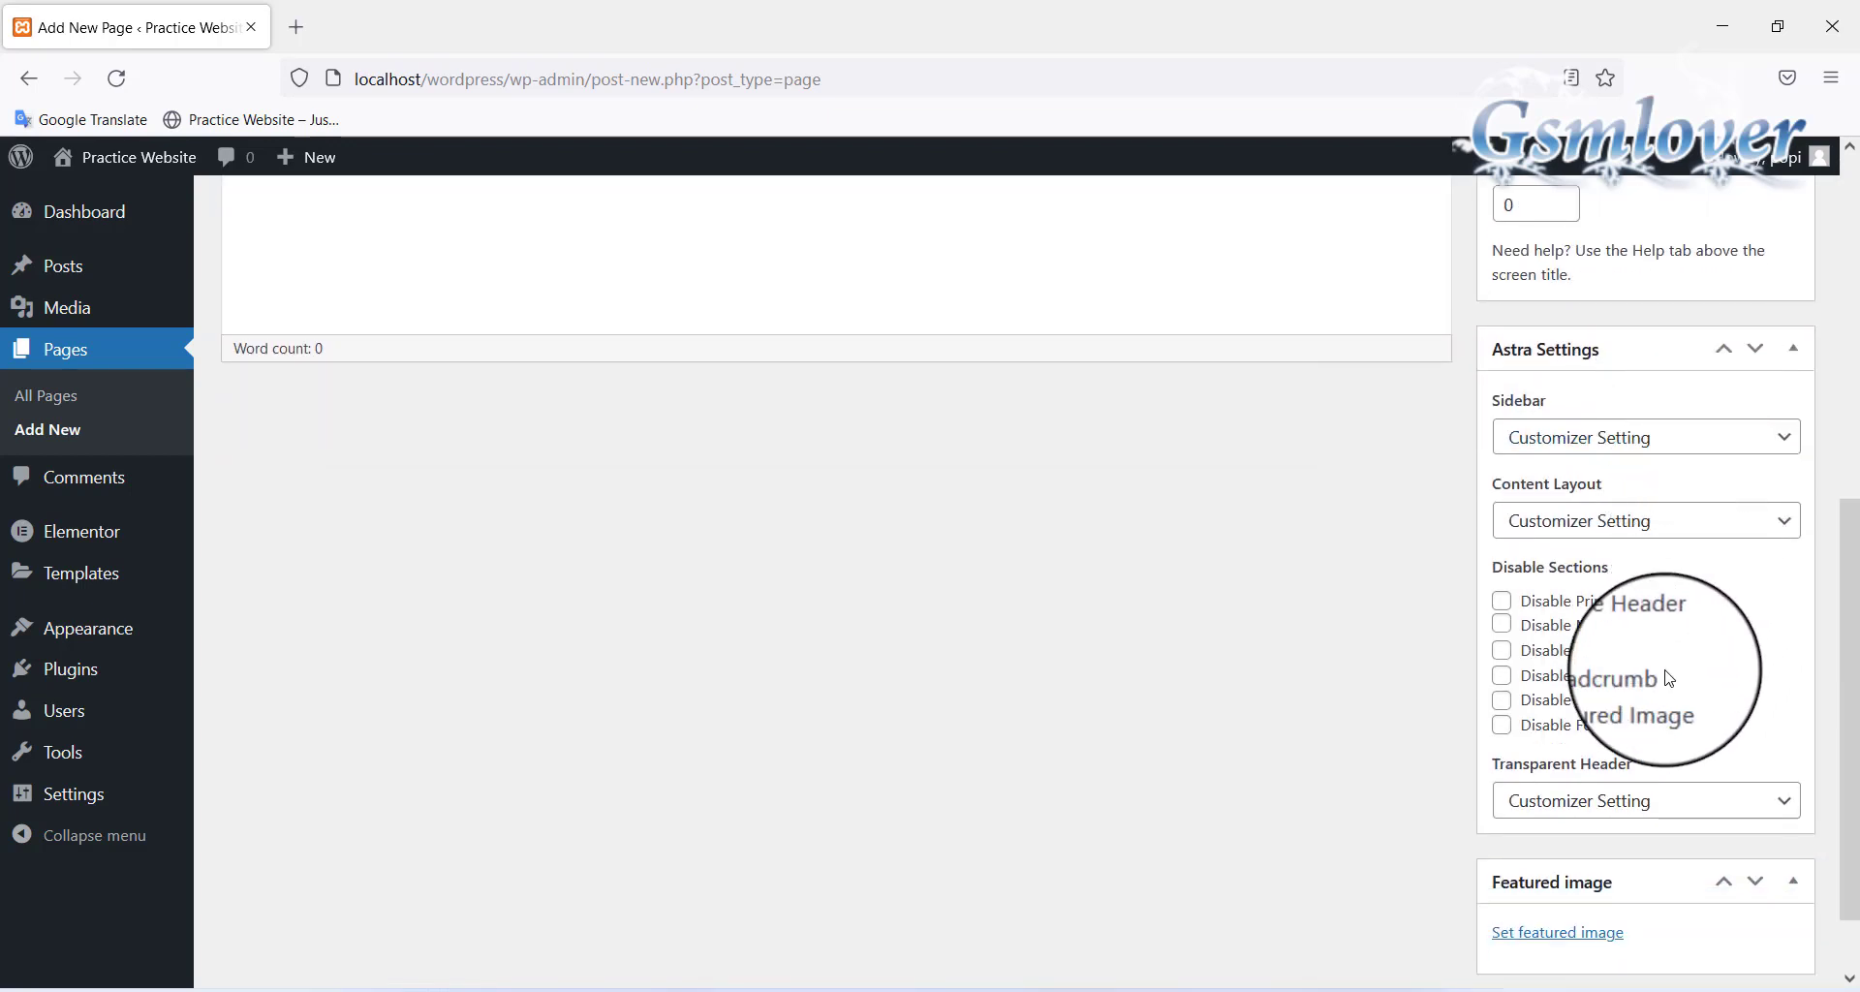
{"action": "left_click", "coordinate": [1504, 649]}
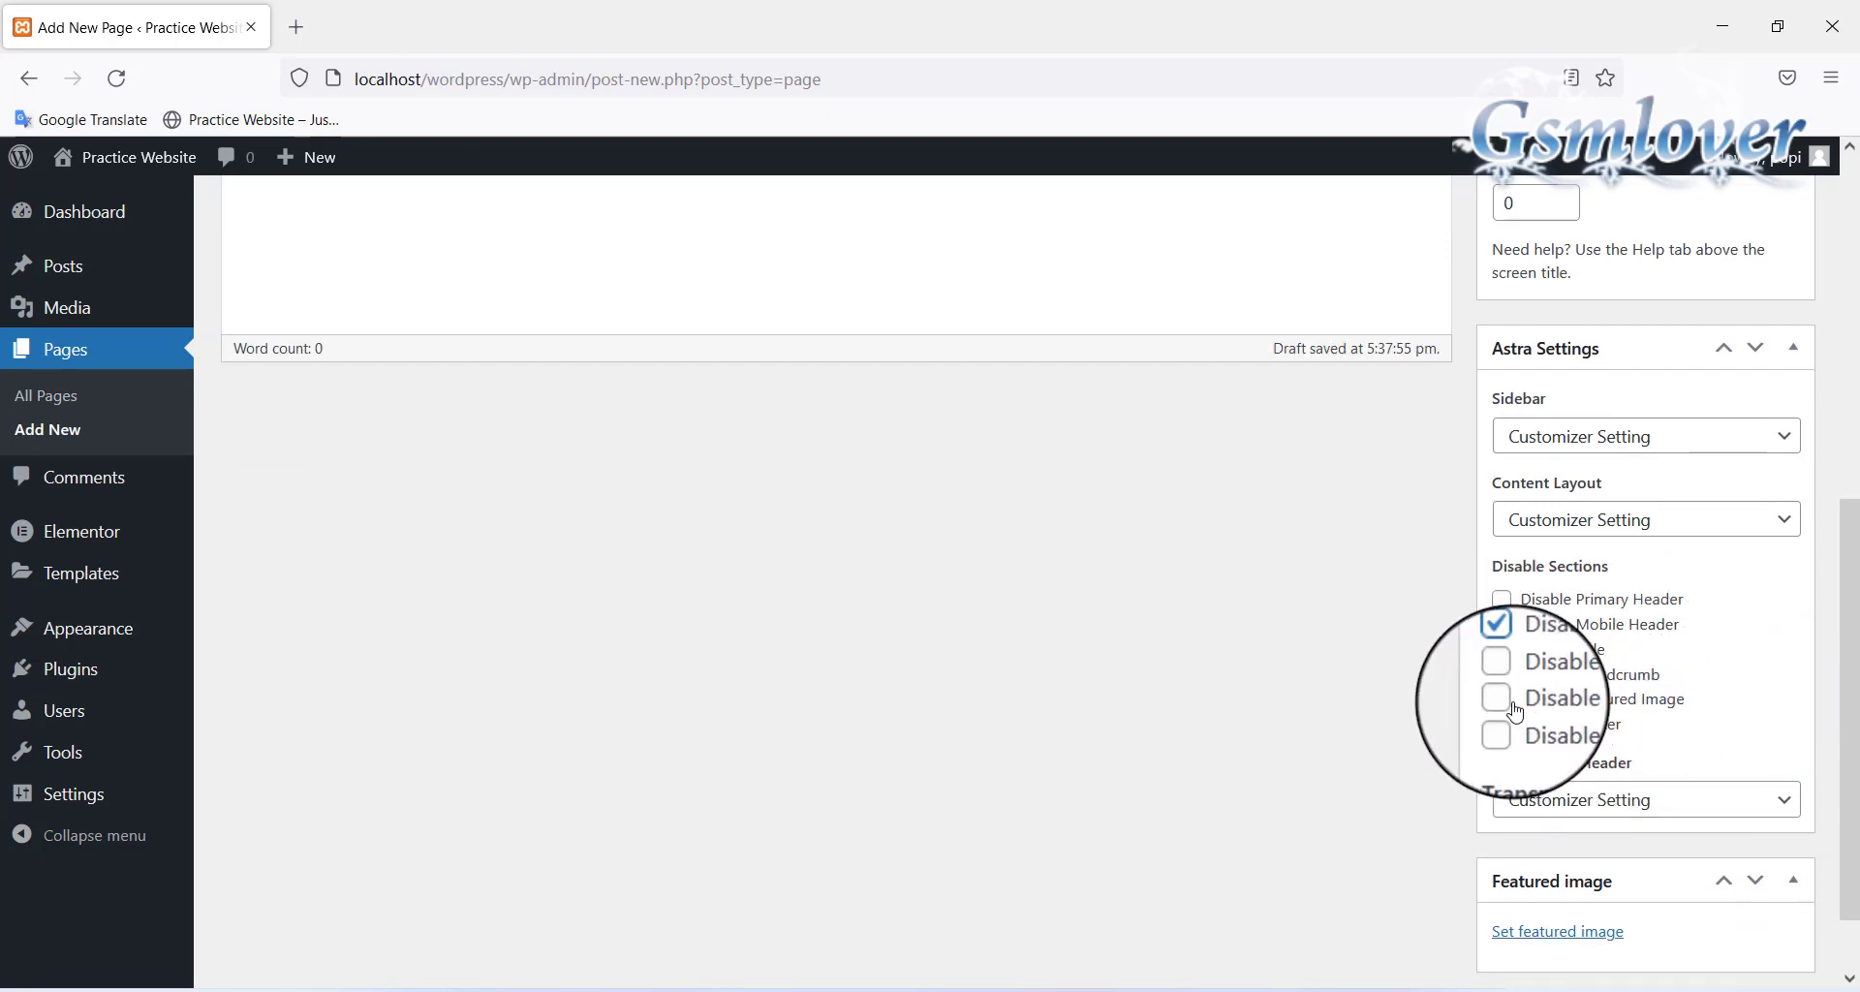
{"action": "left_click", "coordinate": [1501, 700]}
{"action": "scroll", "coordinate": [1370, 726], "scroll_direction": "up", "scroll_amount": 7}
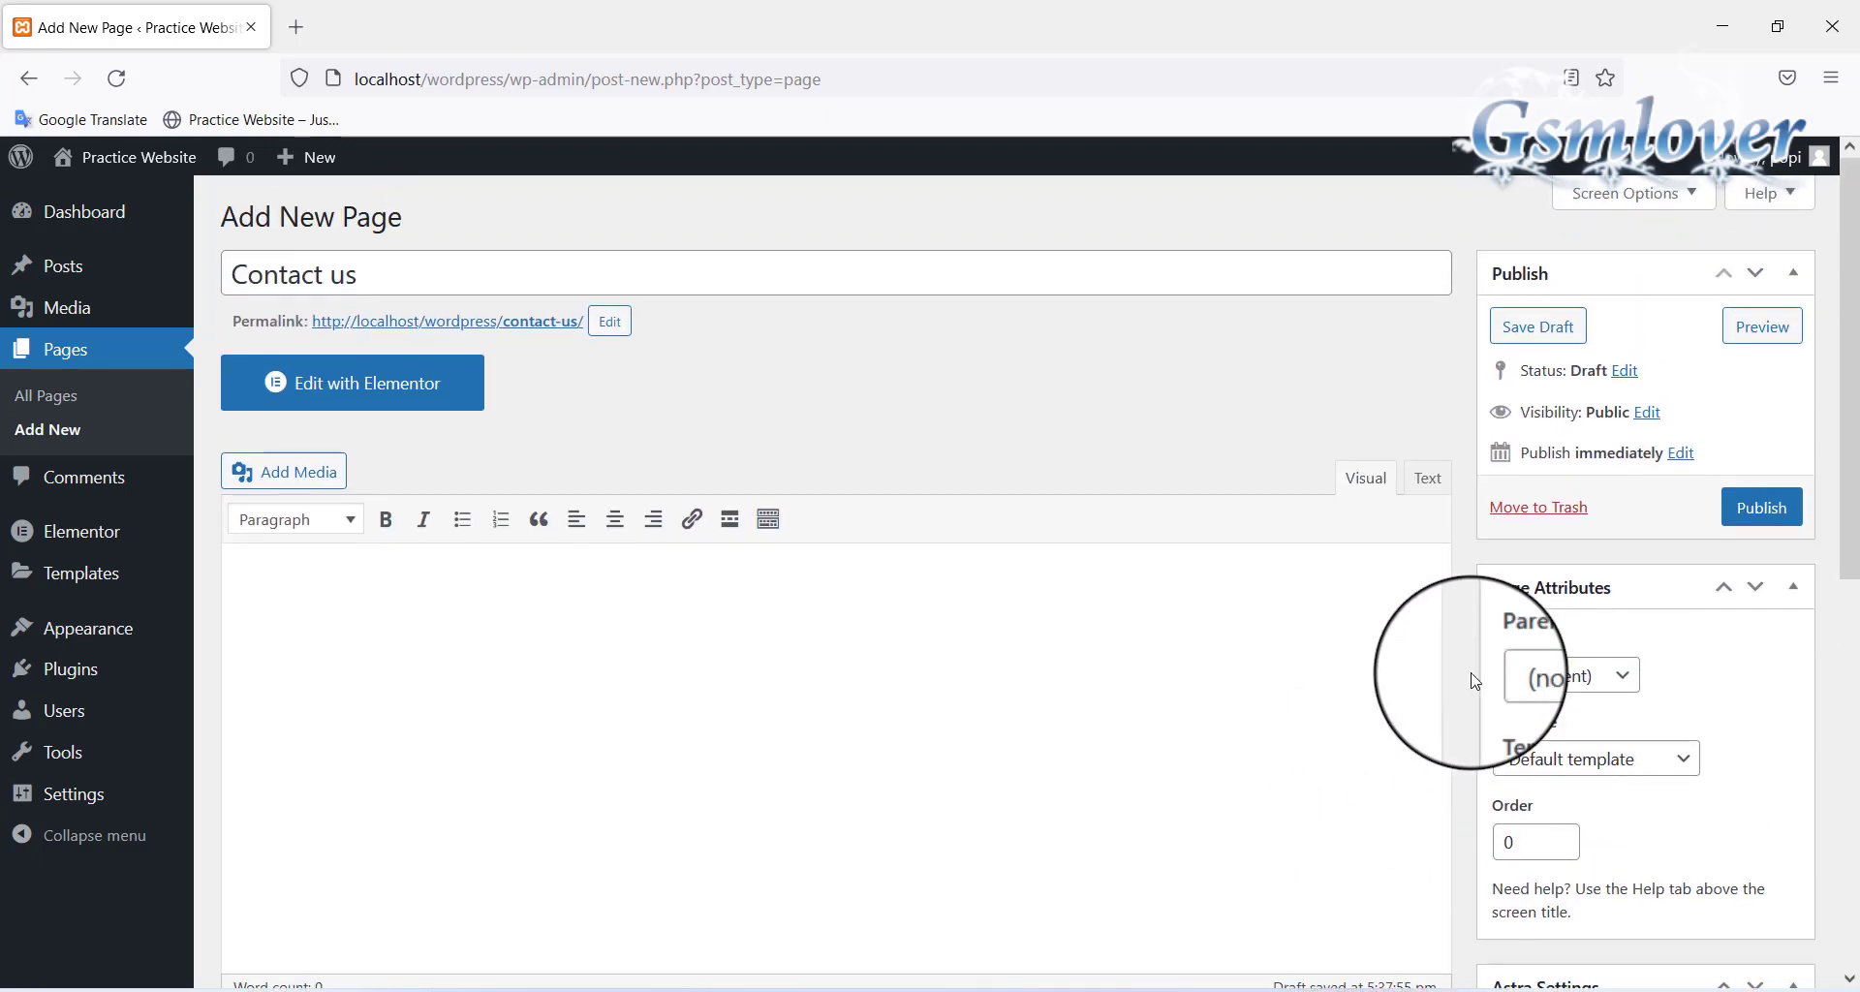
{"action": "left_click", "coordinate": [1761, 508]}
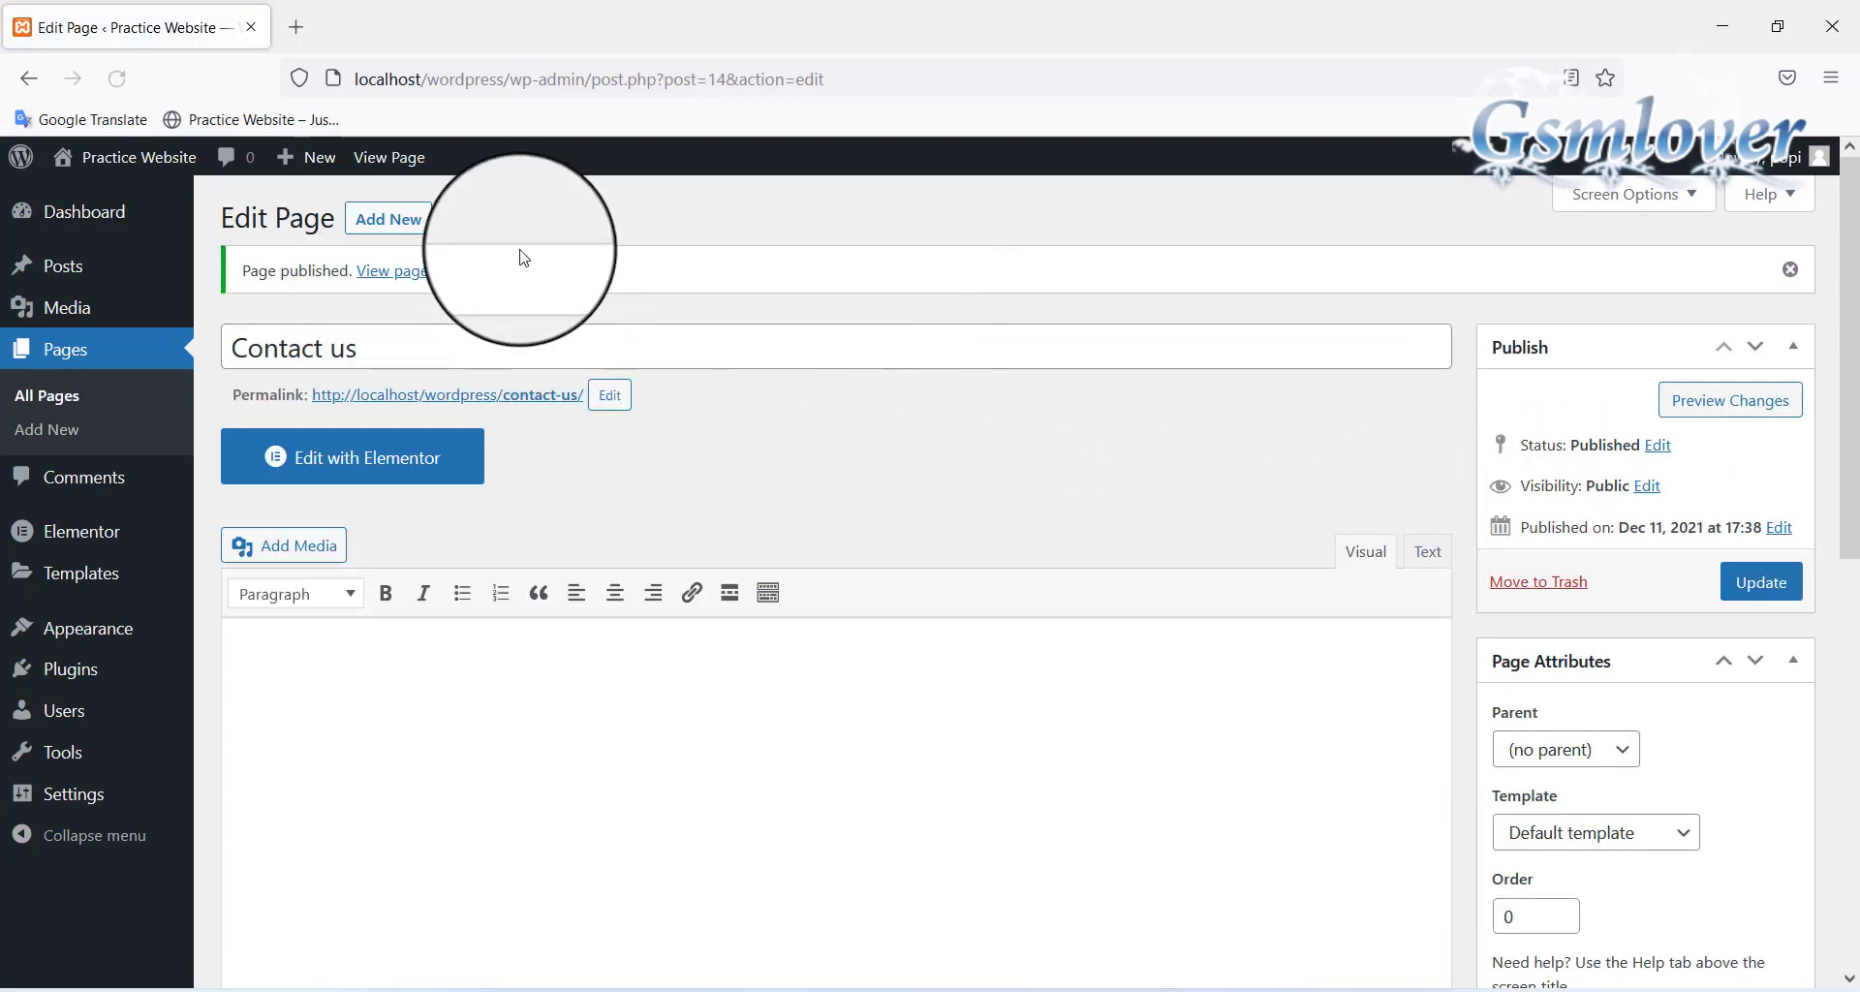
Create an 'About us' page with title and featured image disabled, and publish it
{"action": "left_click", "coordinate": [404, 222]}
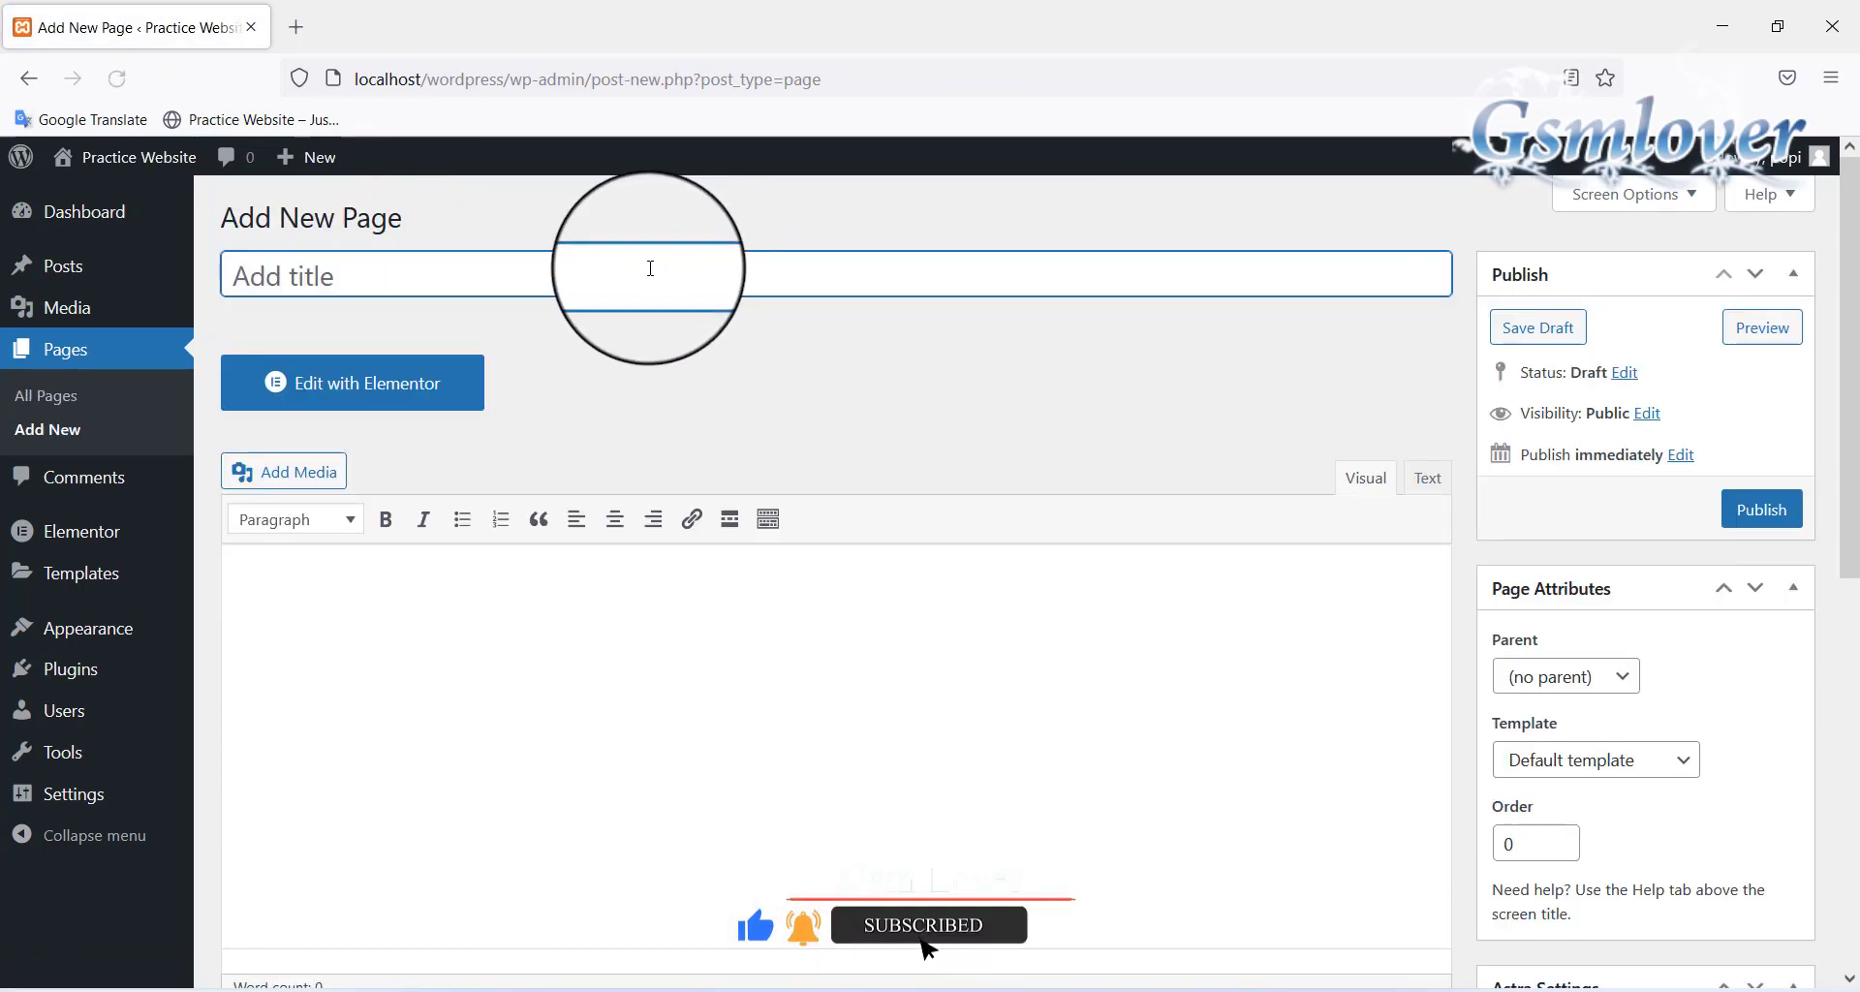
{"action": "left_click", "coordinate": [626, 281]}
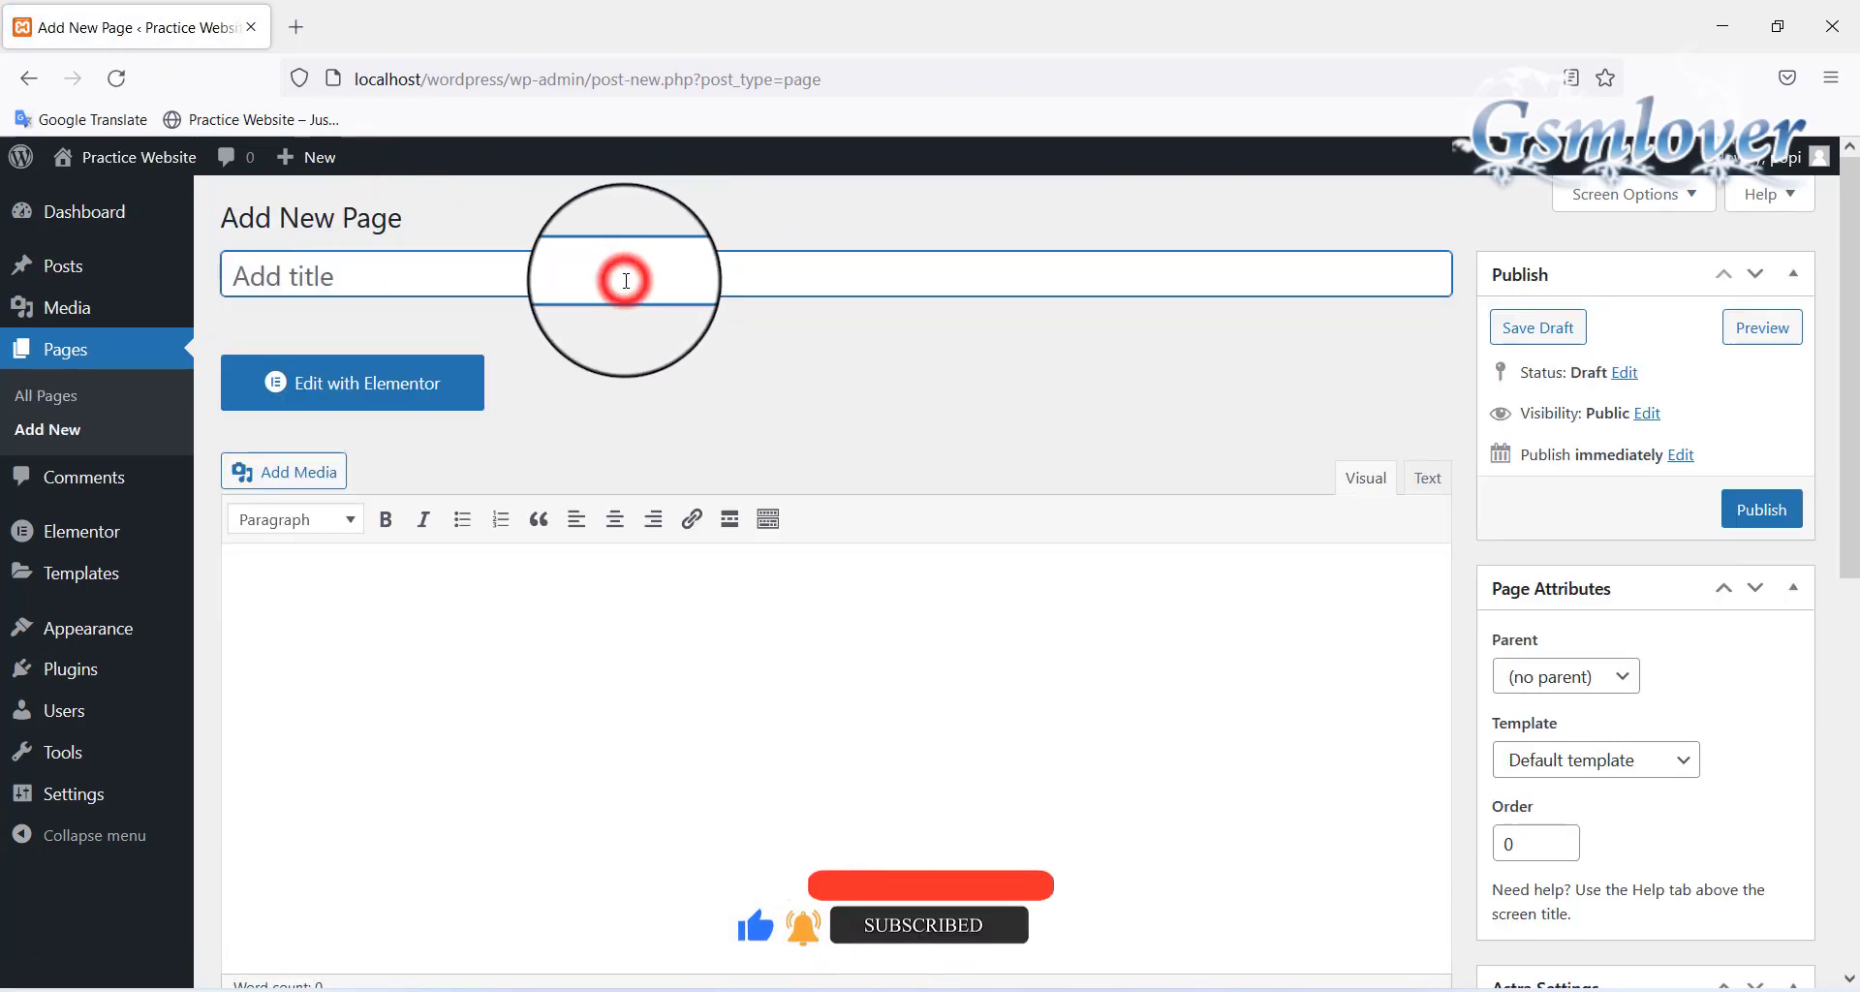
{"action": "type", "text": "About us"}
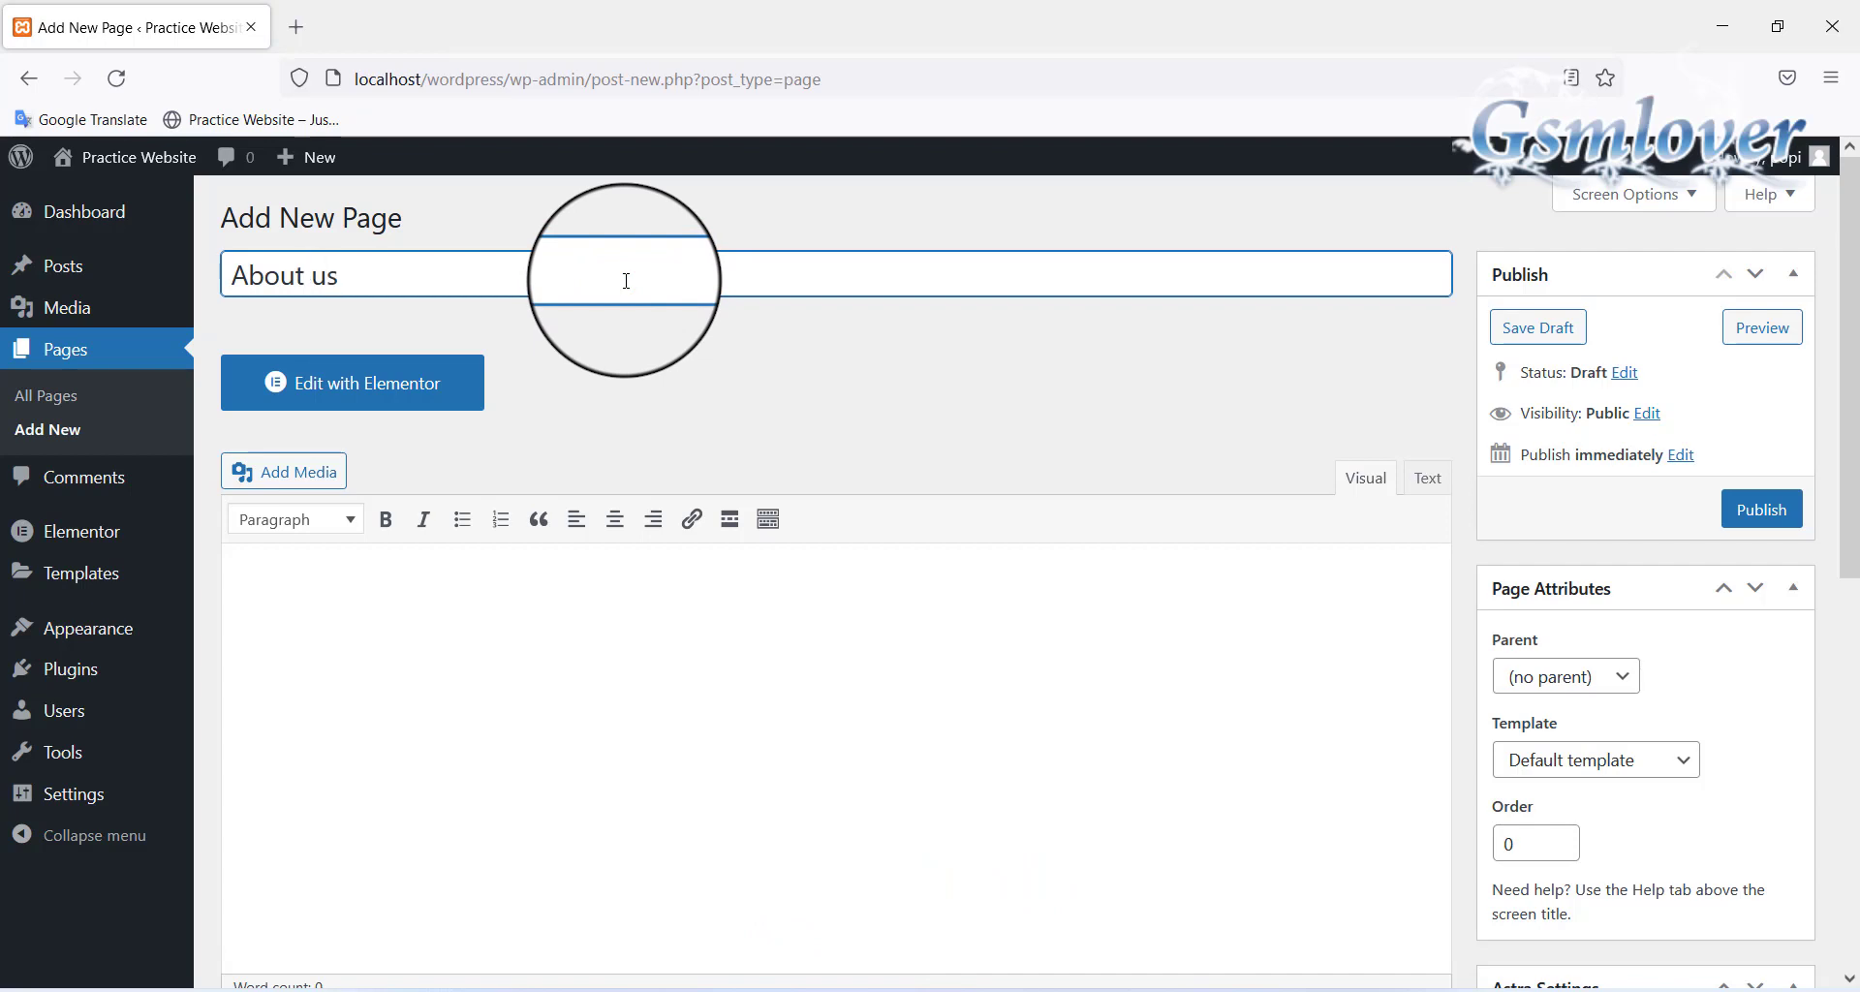
{"action": "scroll", "coordinate": [855, 482], "scroll_direction": "down", "scroll_amount": 6}
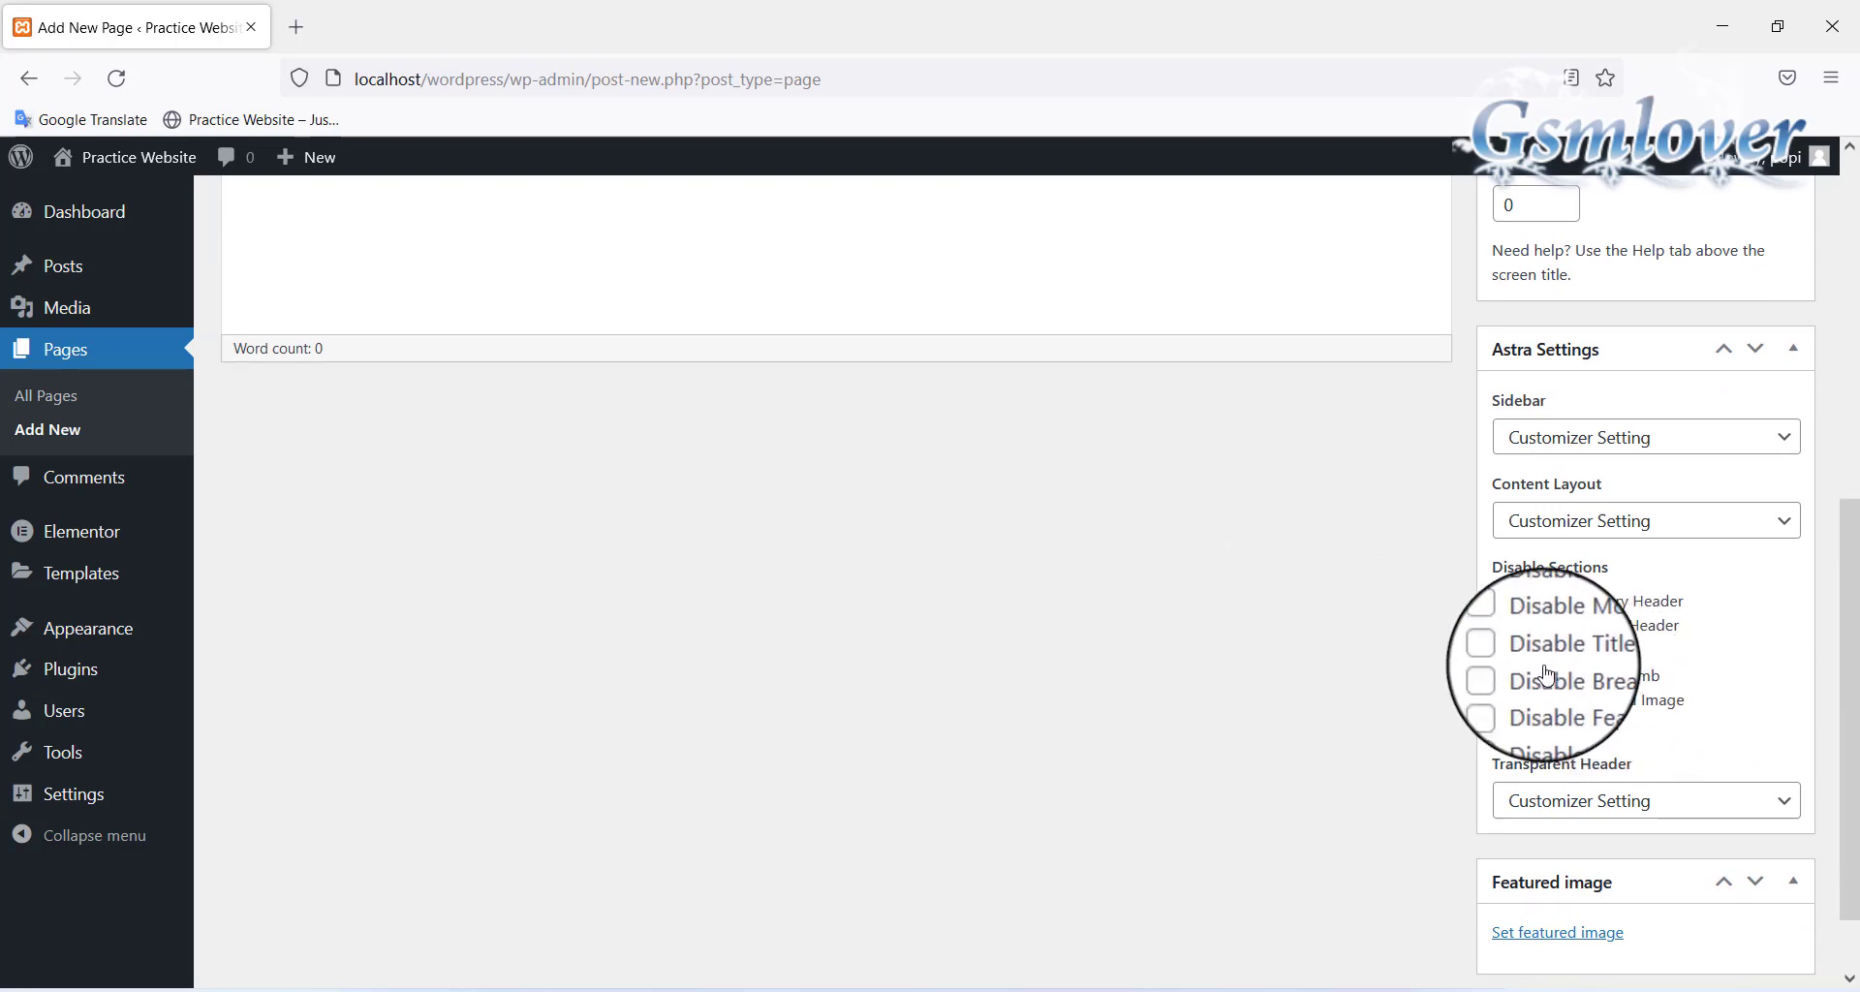
{"action": "left_click", "coordinate": [1502, 652]}
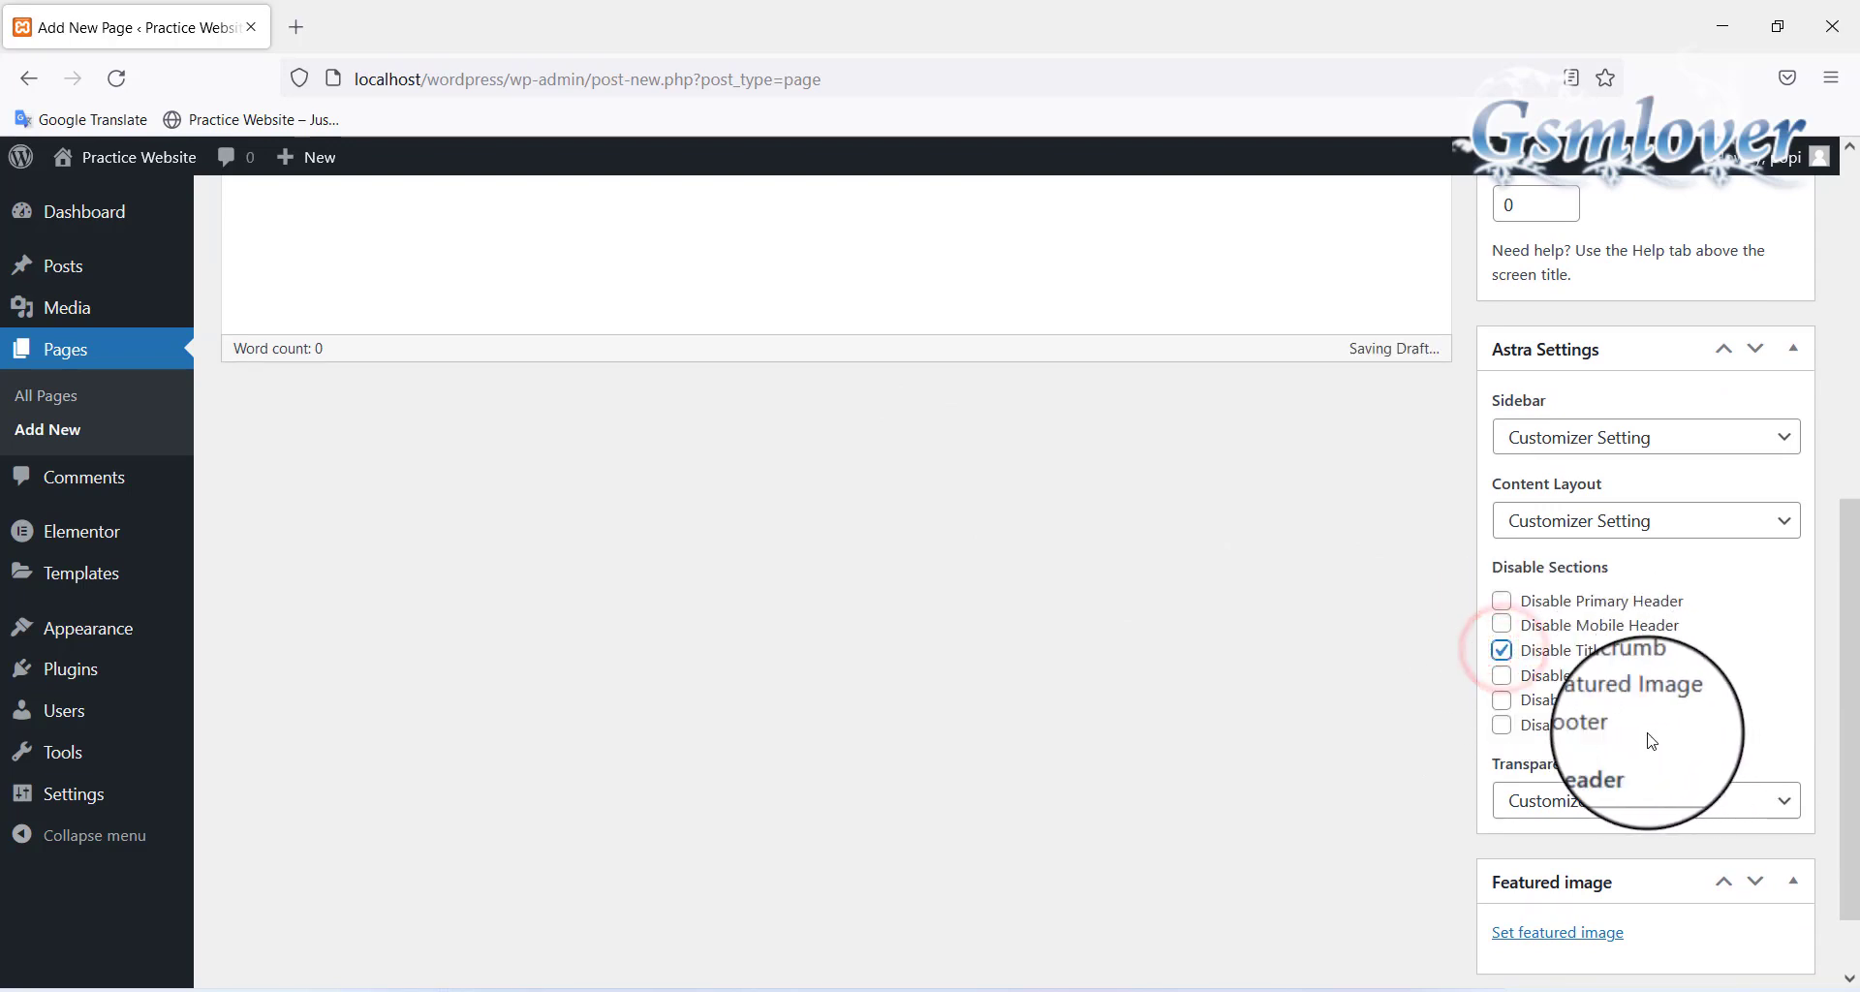
{"action": "left_click", "coordinate": [1502, 698]}
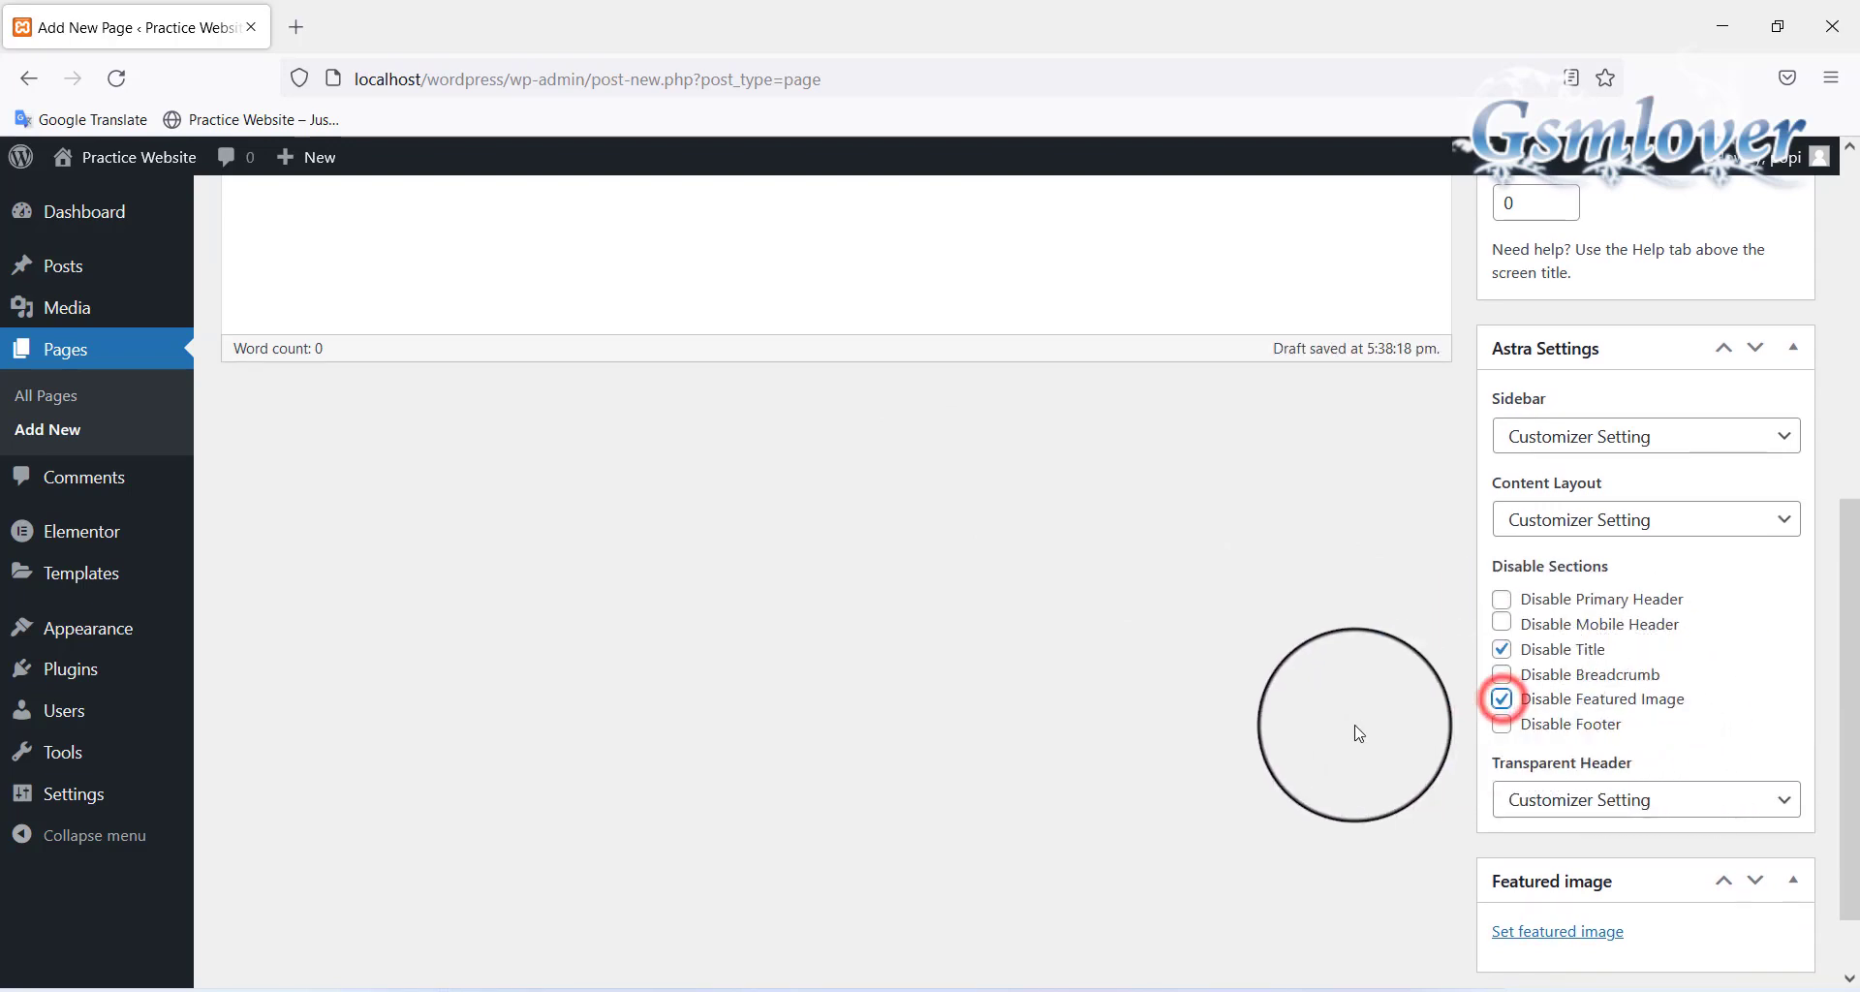
{"action": "scroll", "coordinate": [1357, 730], "scroll_direction": "up", "scroll_amount": 7}
{"action": "left_click", "coordinate": [1760, 508]}
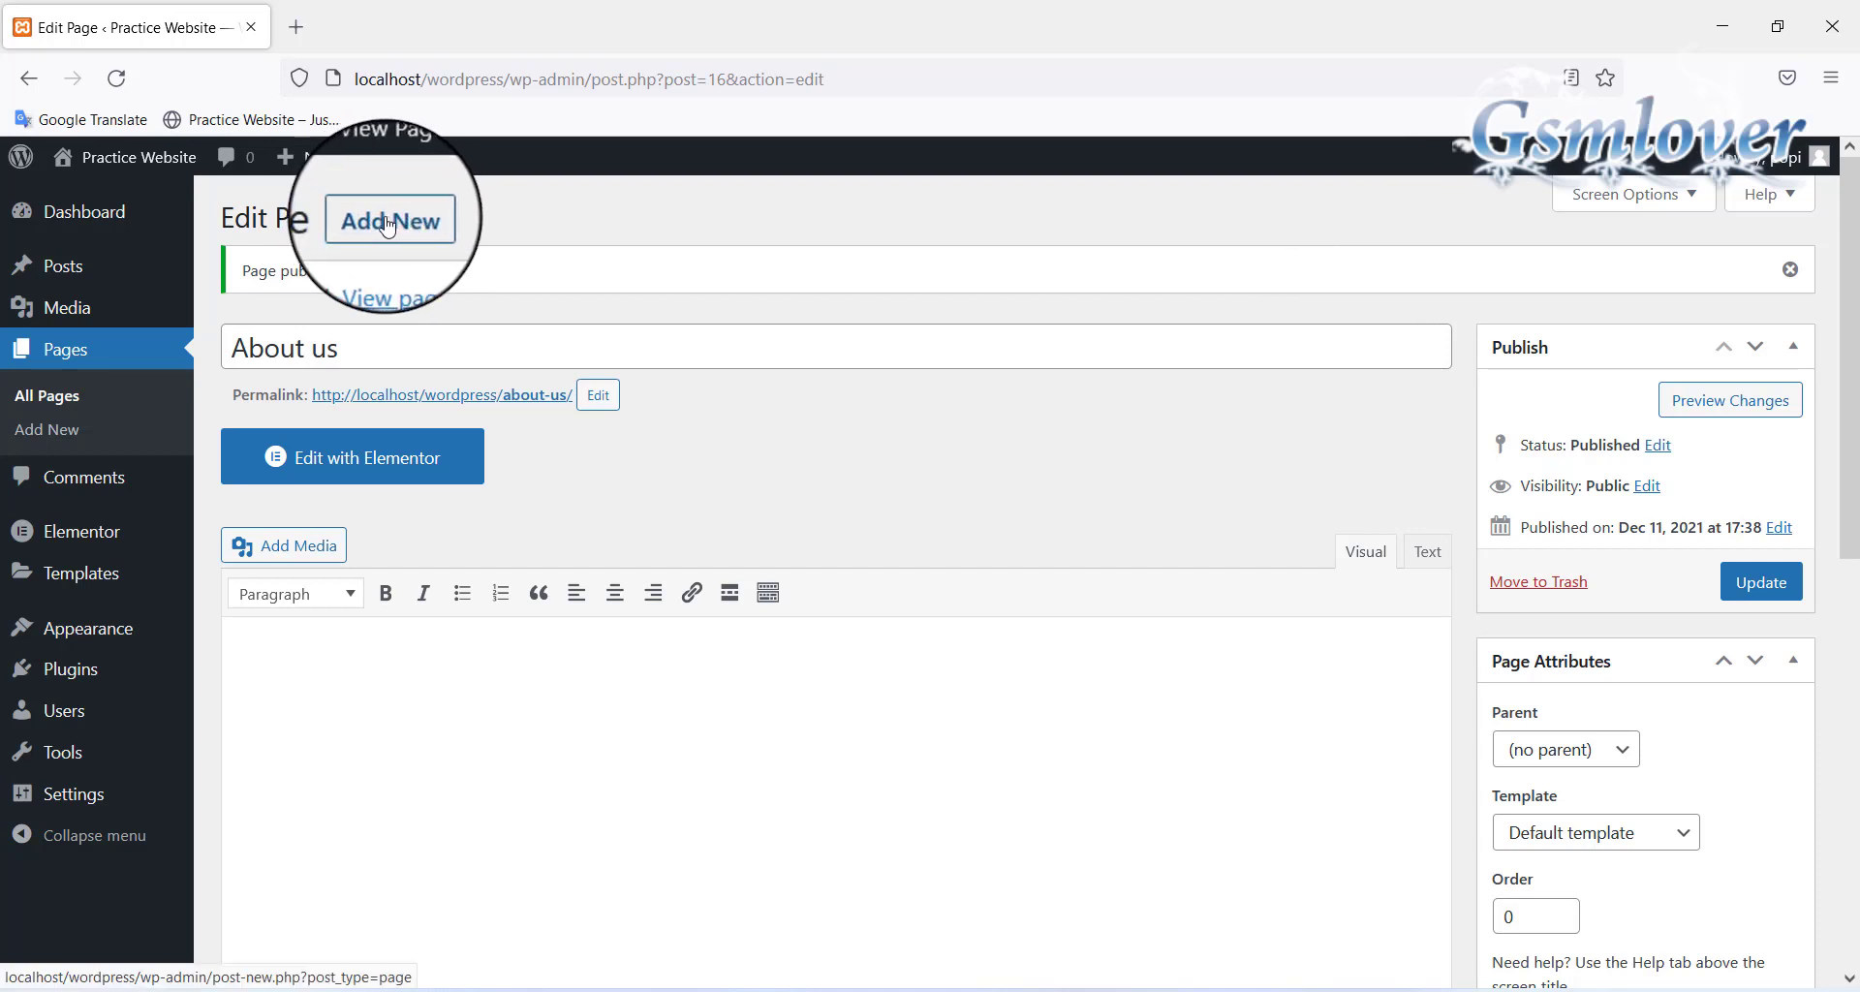
Create a new page titled 'Blog' and publish it
{"action": "left_click", "coordinate": [387, 223]}
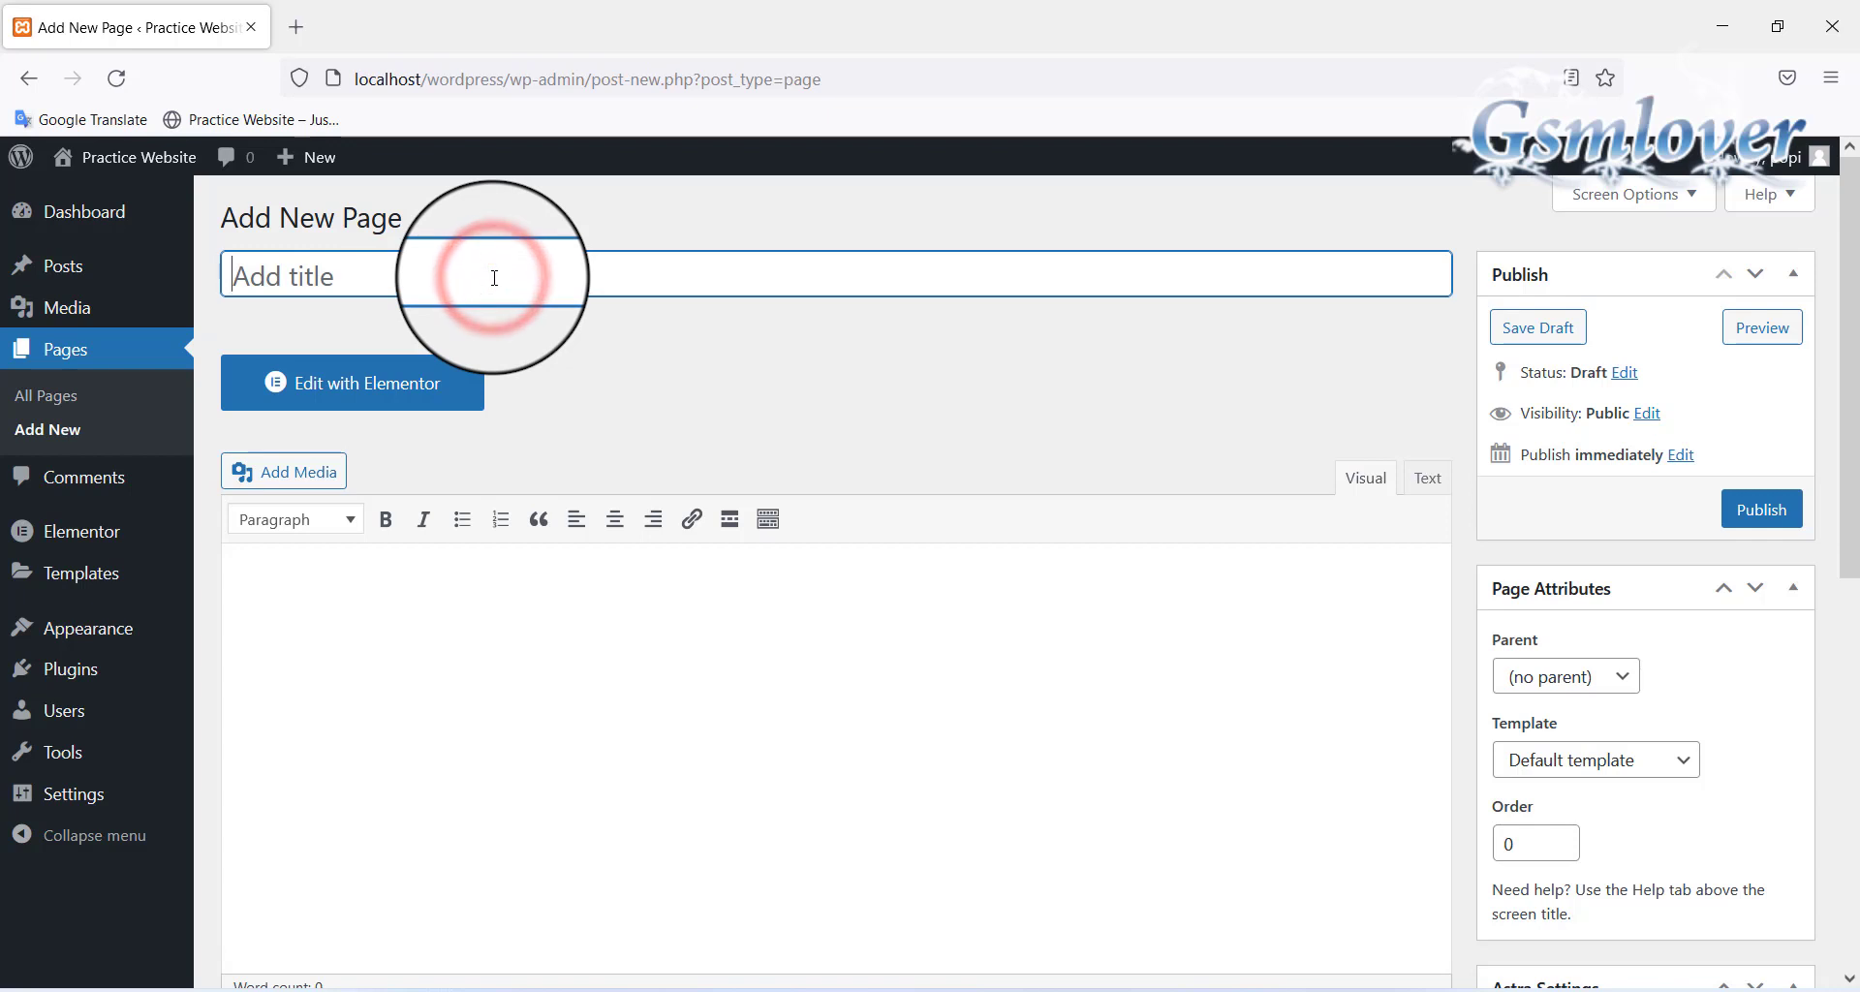
{"action": "type", "text": "Blog"}
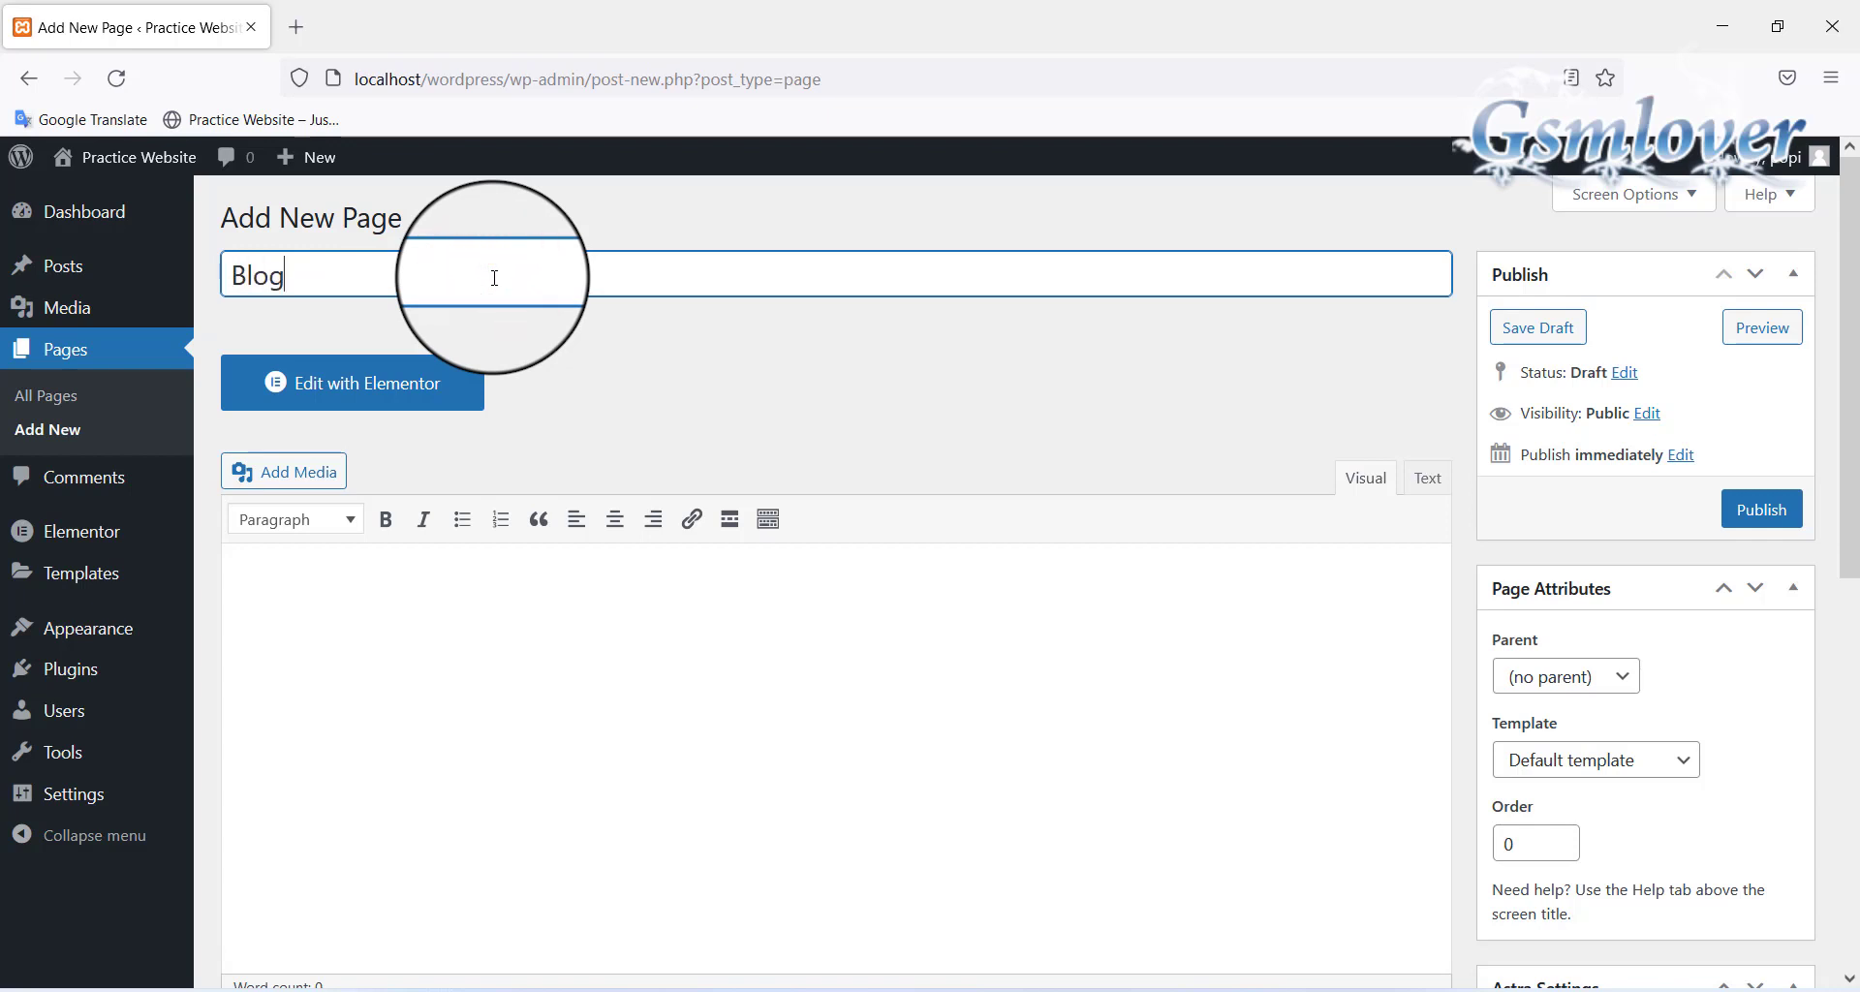
{"action": "left_click", "coordinate": [1168, 758]}
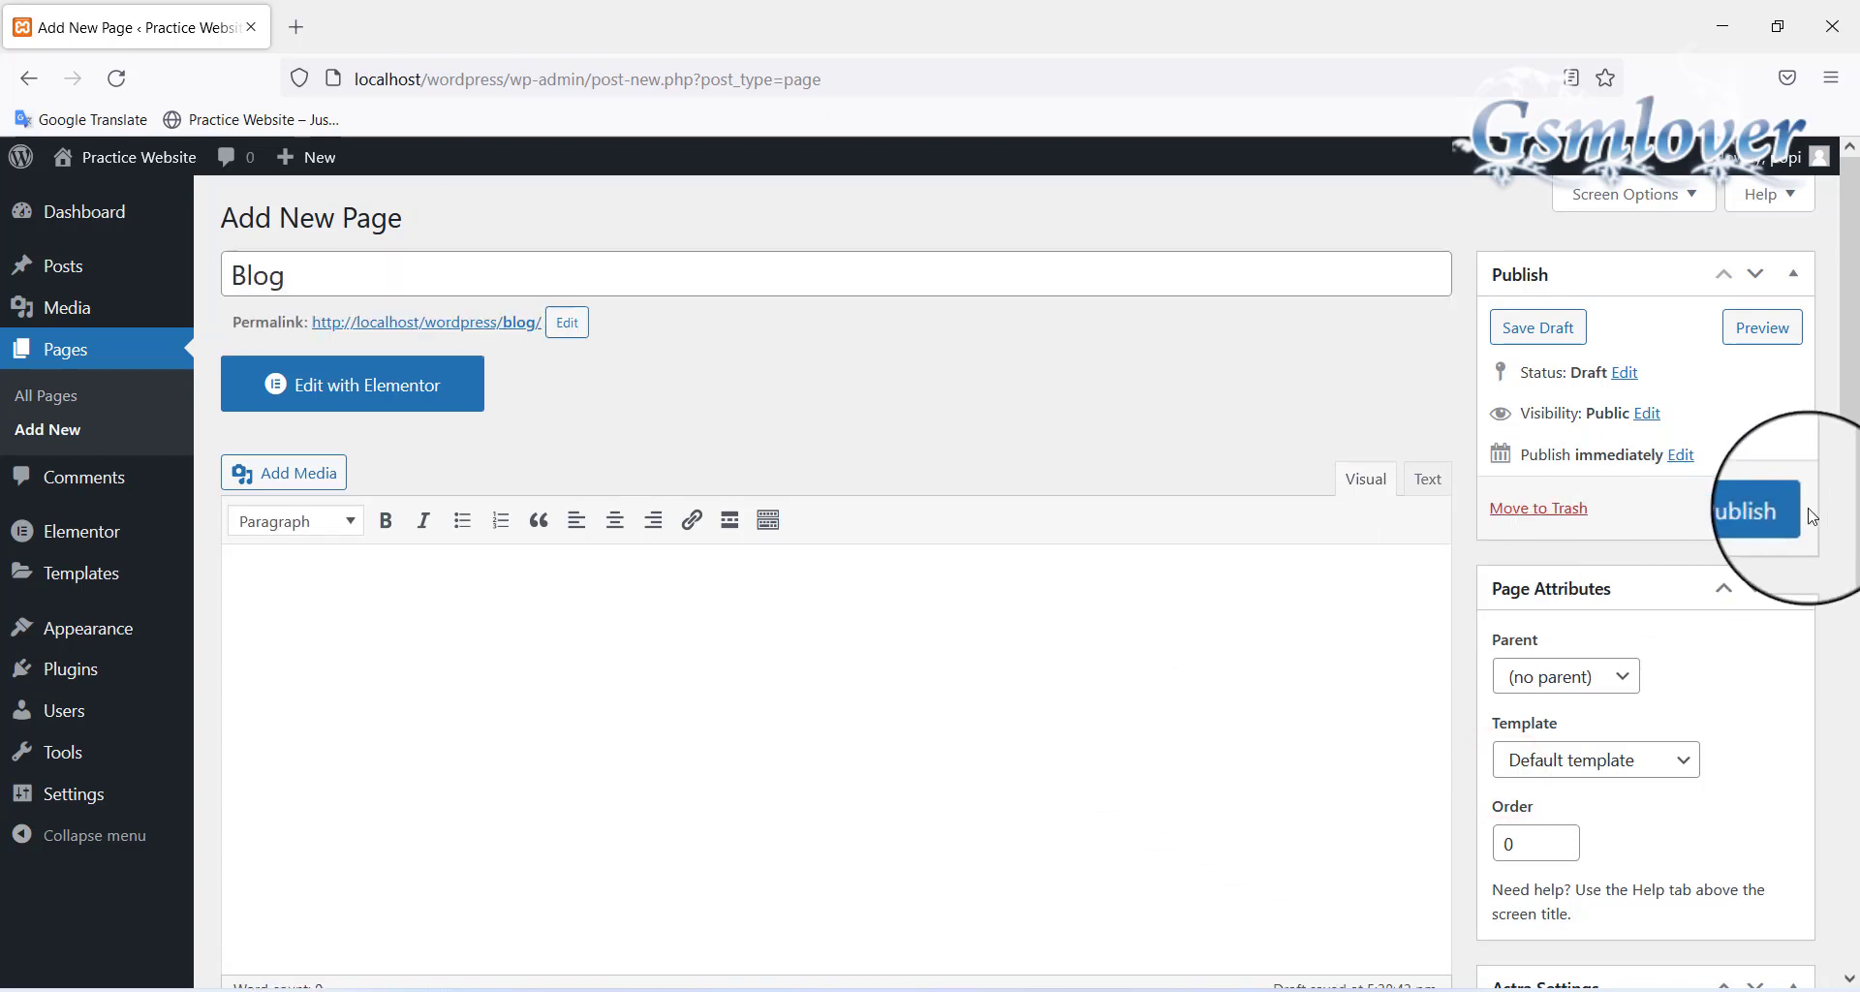
{"action": "left_click", "coordinate": [1780, 510]}
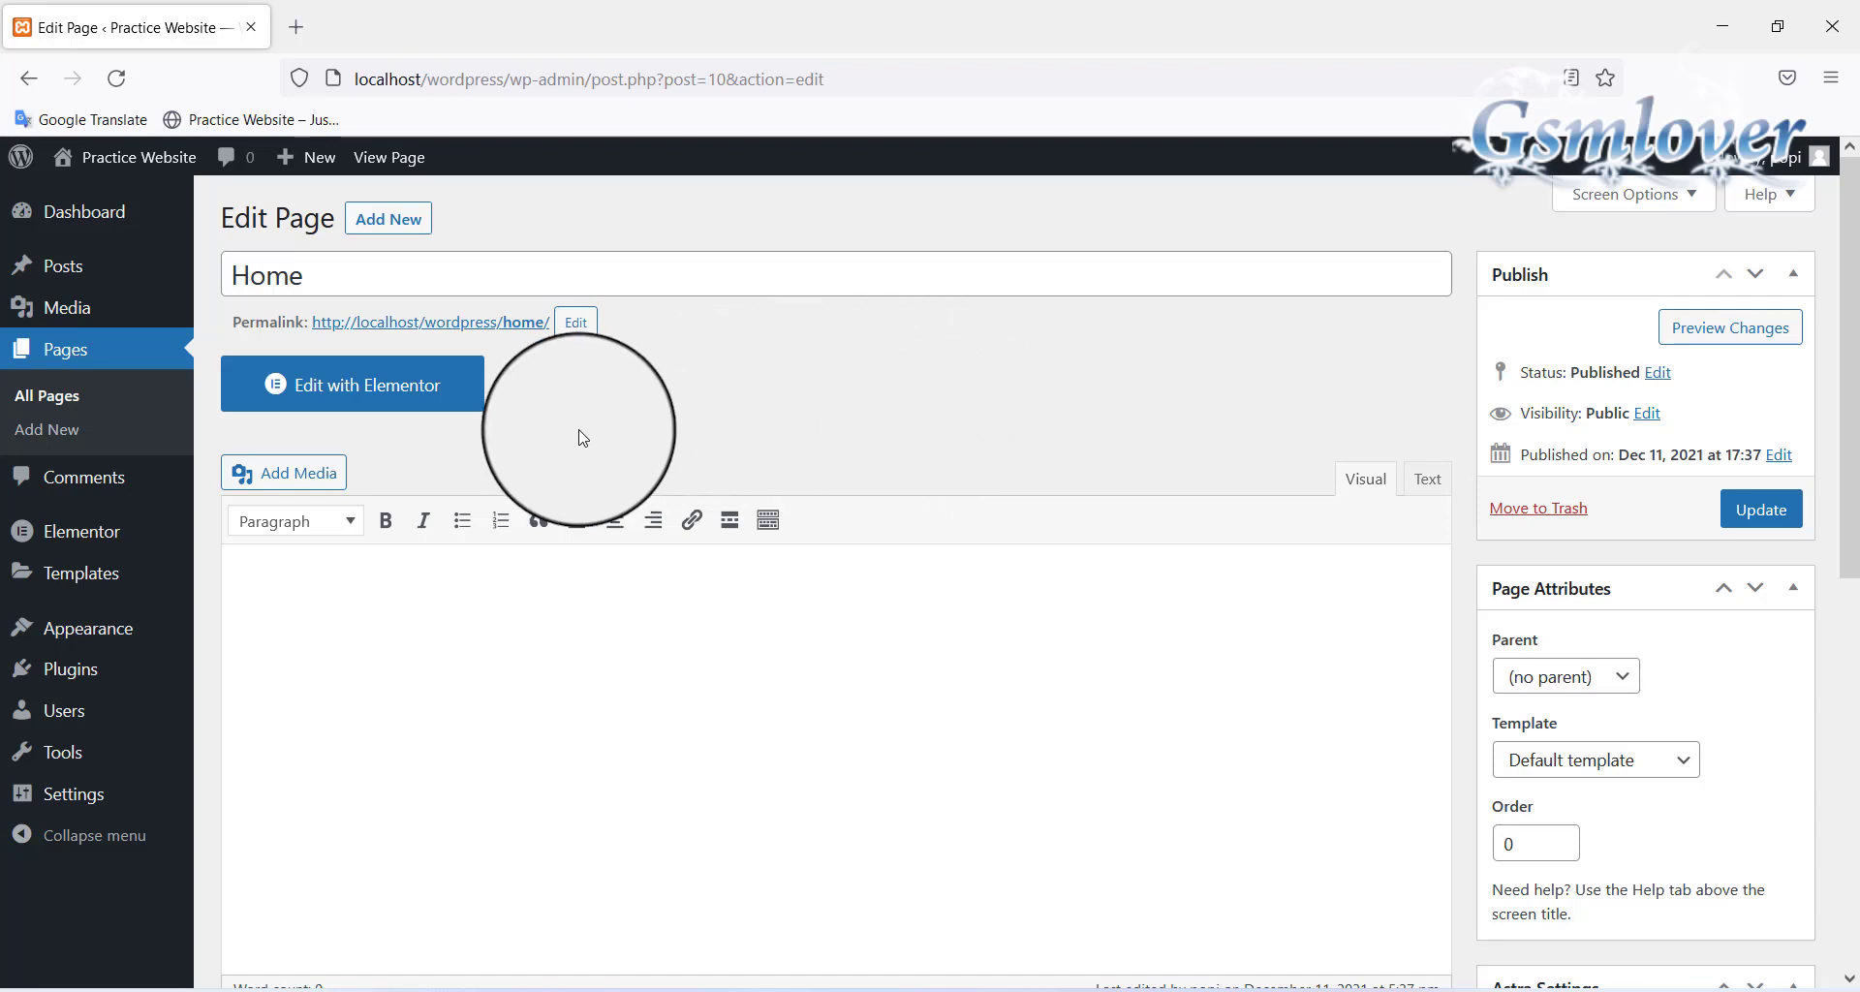
Launch the Elementor builder for the Home page with Edit with Elementor
{"action": "left_click", "coordinate": [388, 388]}
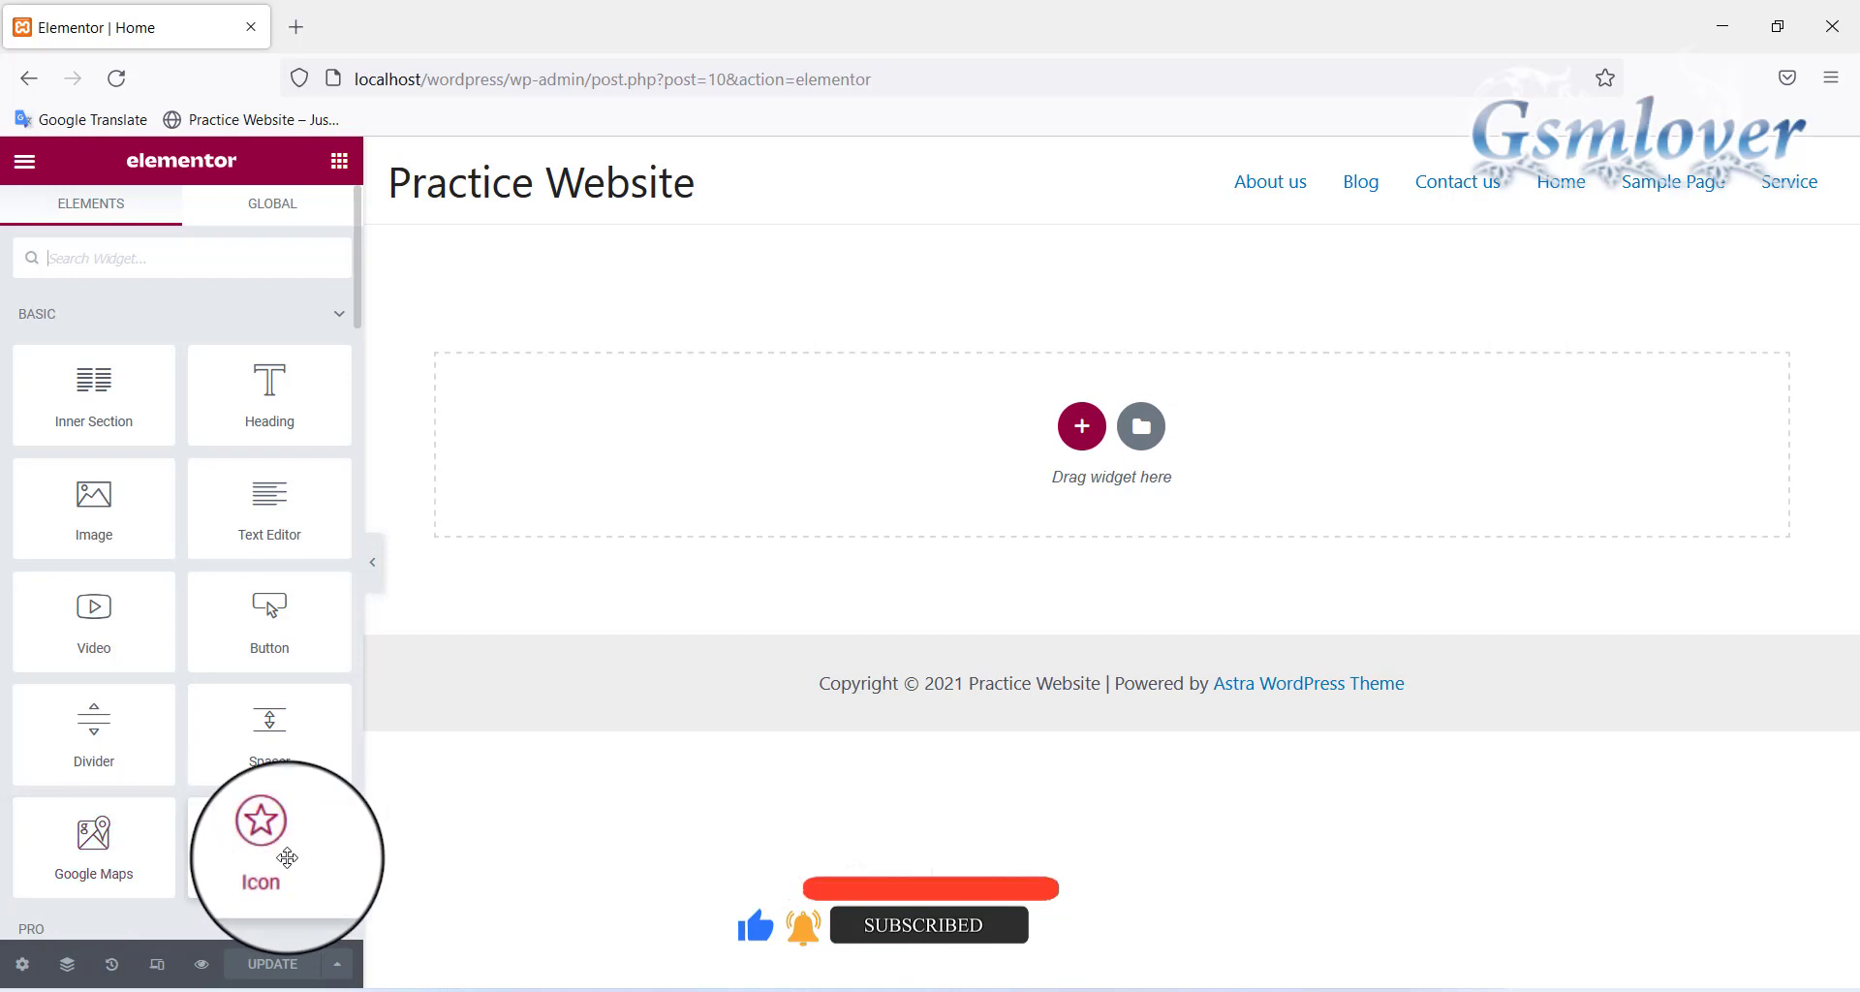
Browse the Elements panel, then use the red + to open the Select Your Structure picker
{"action": "scroll", "coordinate": [269, 619], "scroll_direction": "down", "scroll_amount": 3}
{"action": "scroll", "coordinate": [269, 619], "scroll_direction": "down", "scroll_amount": 2}
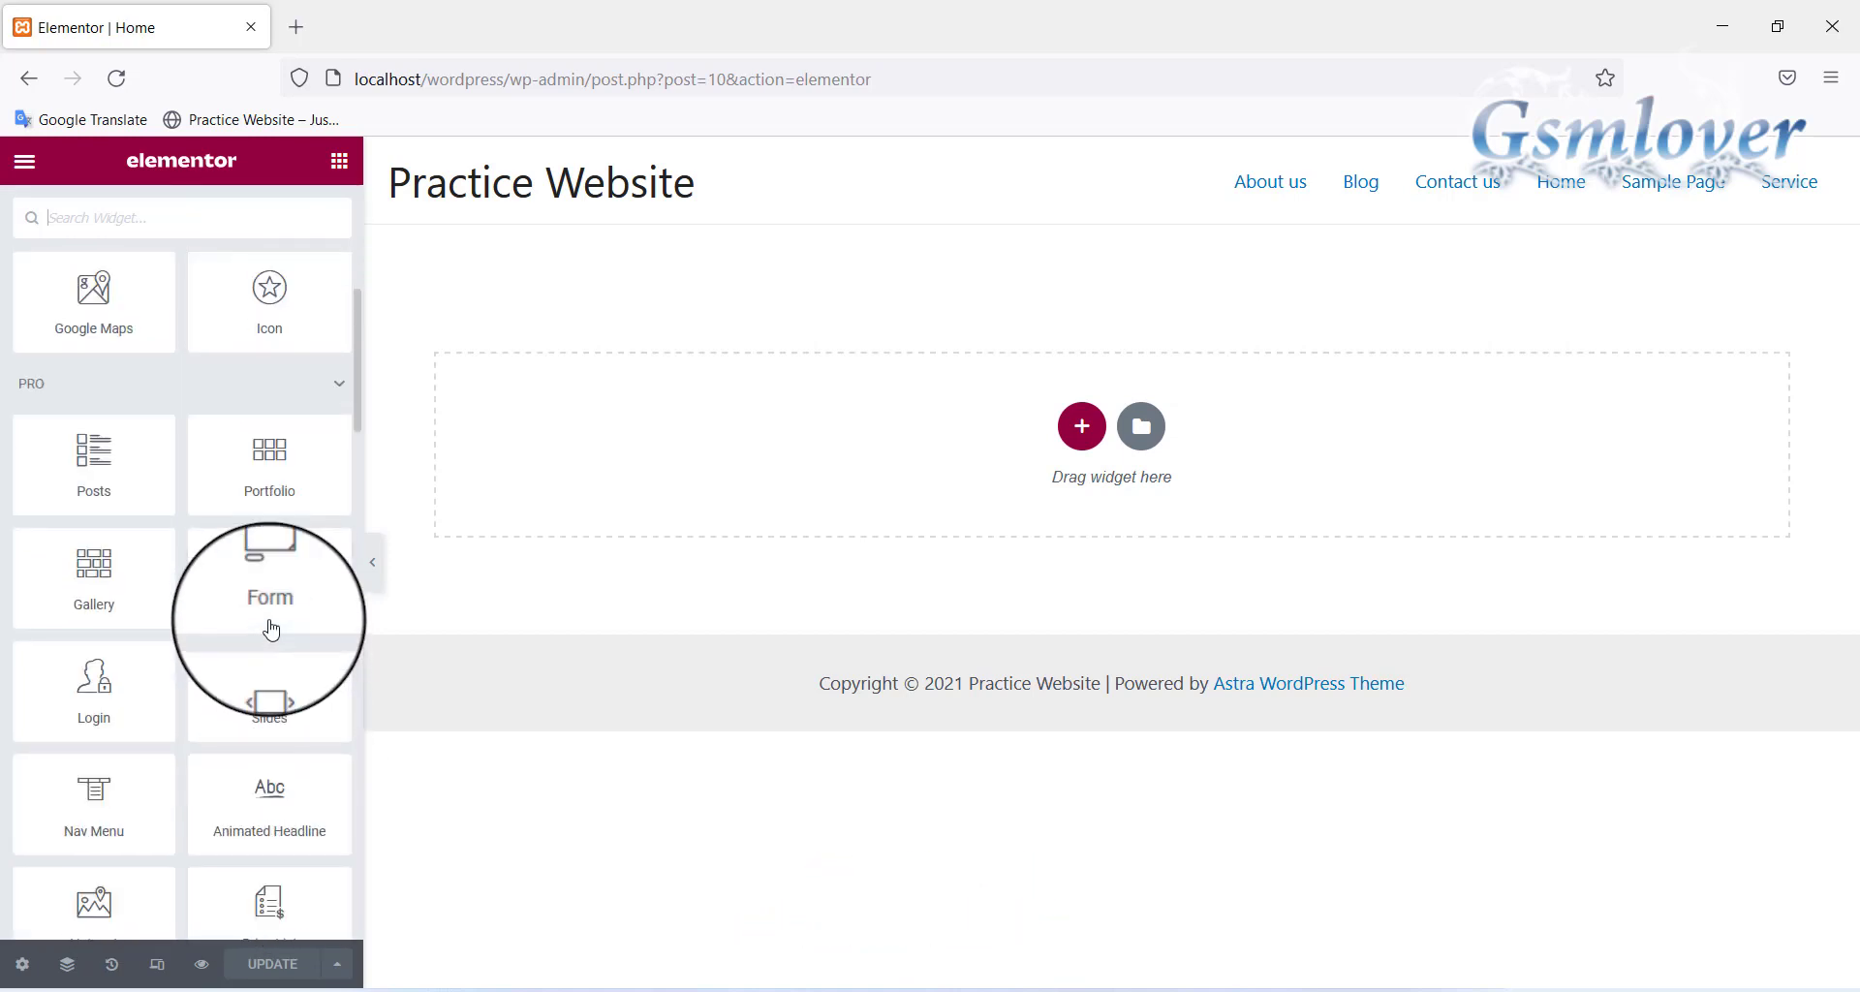
{"action": "scroll", "coordinate": [276, 511], "scroll_direction": "down", "scroll_amount": 6}
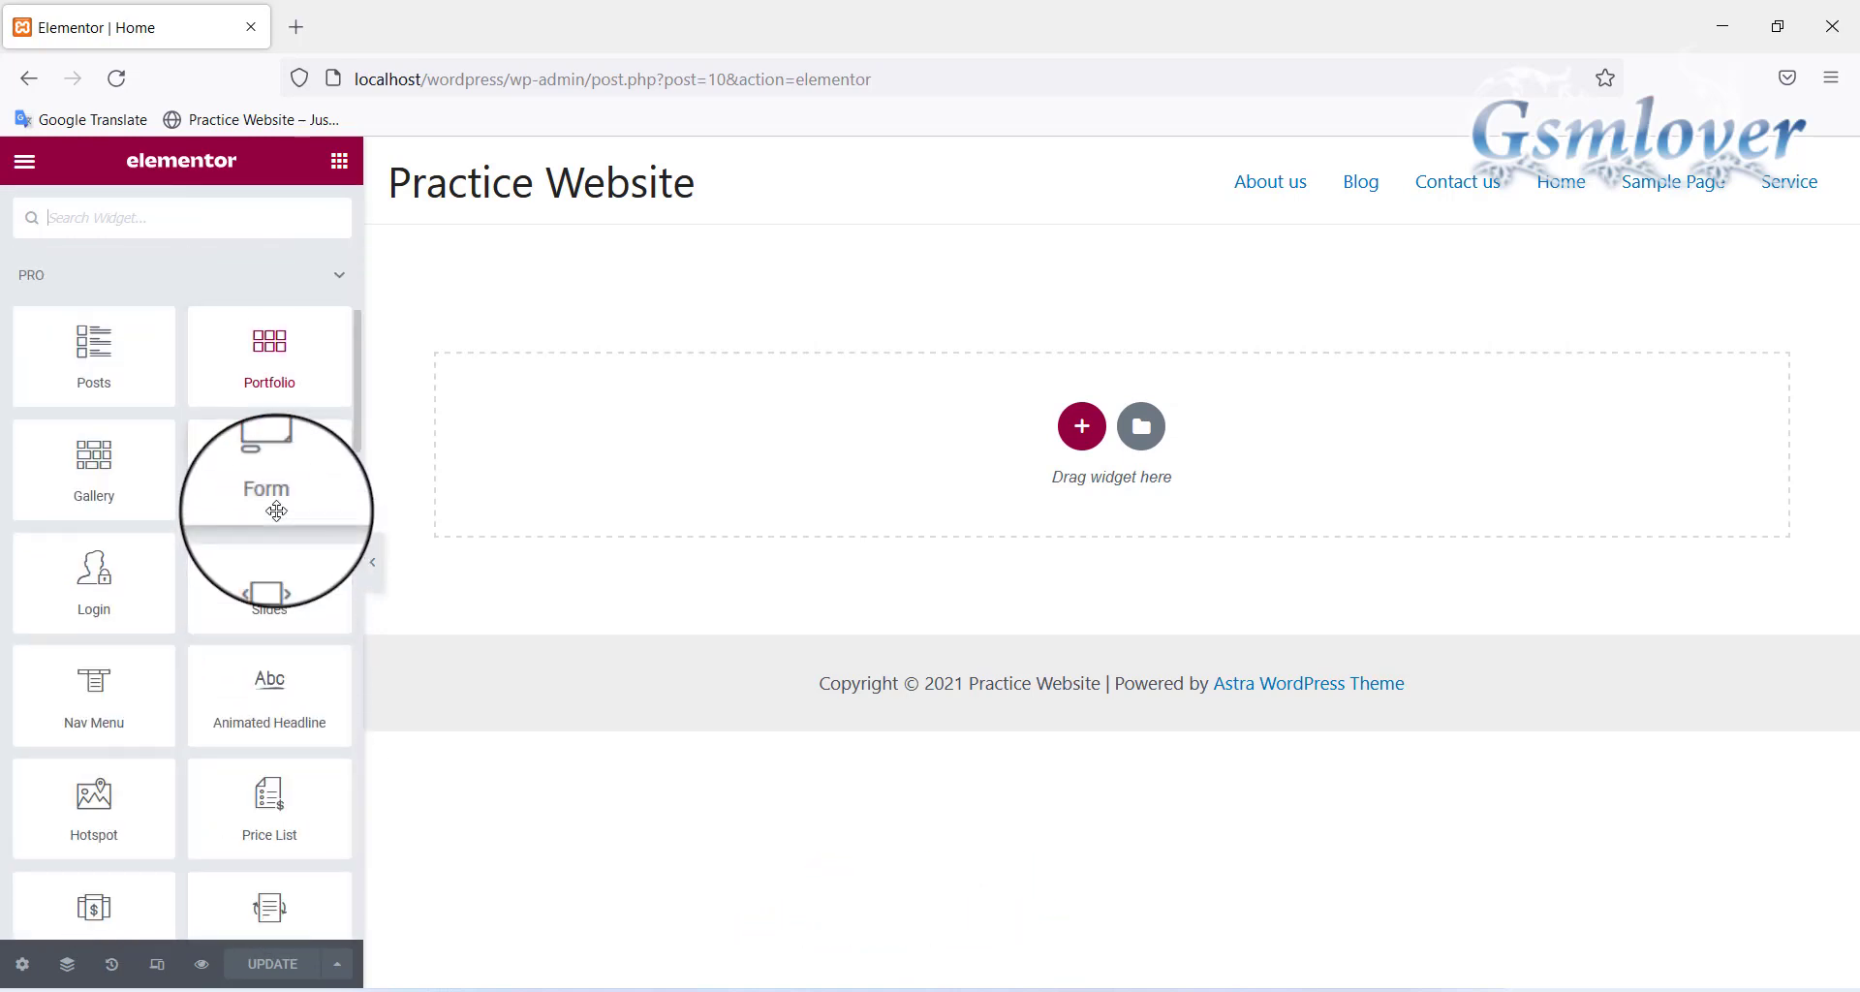
{"action": "scroll", "coordinate": [276, 510], "scroll_direction": "down", "scroll_amount": 8}
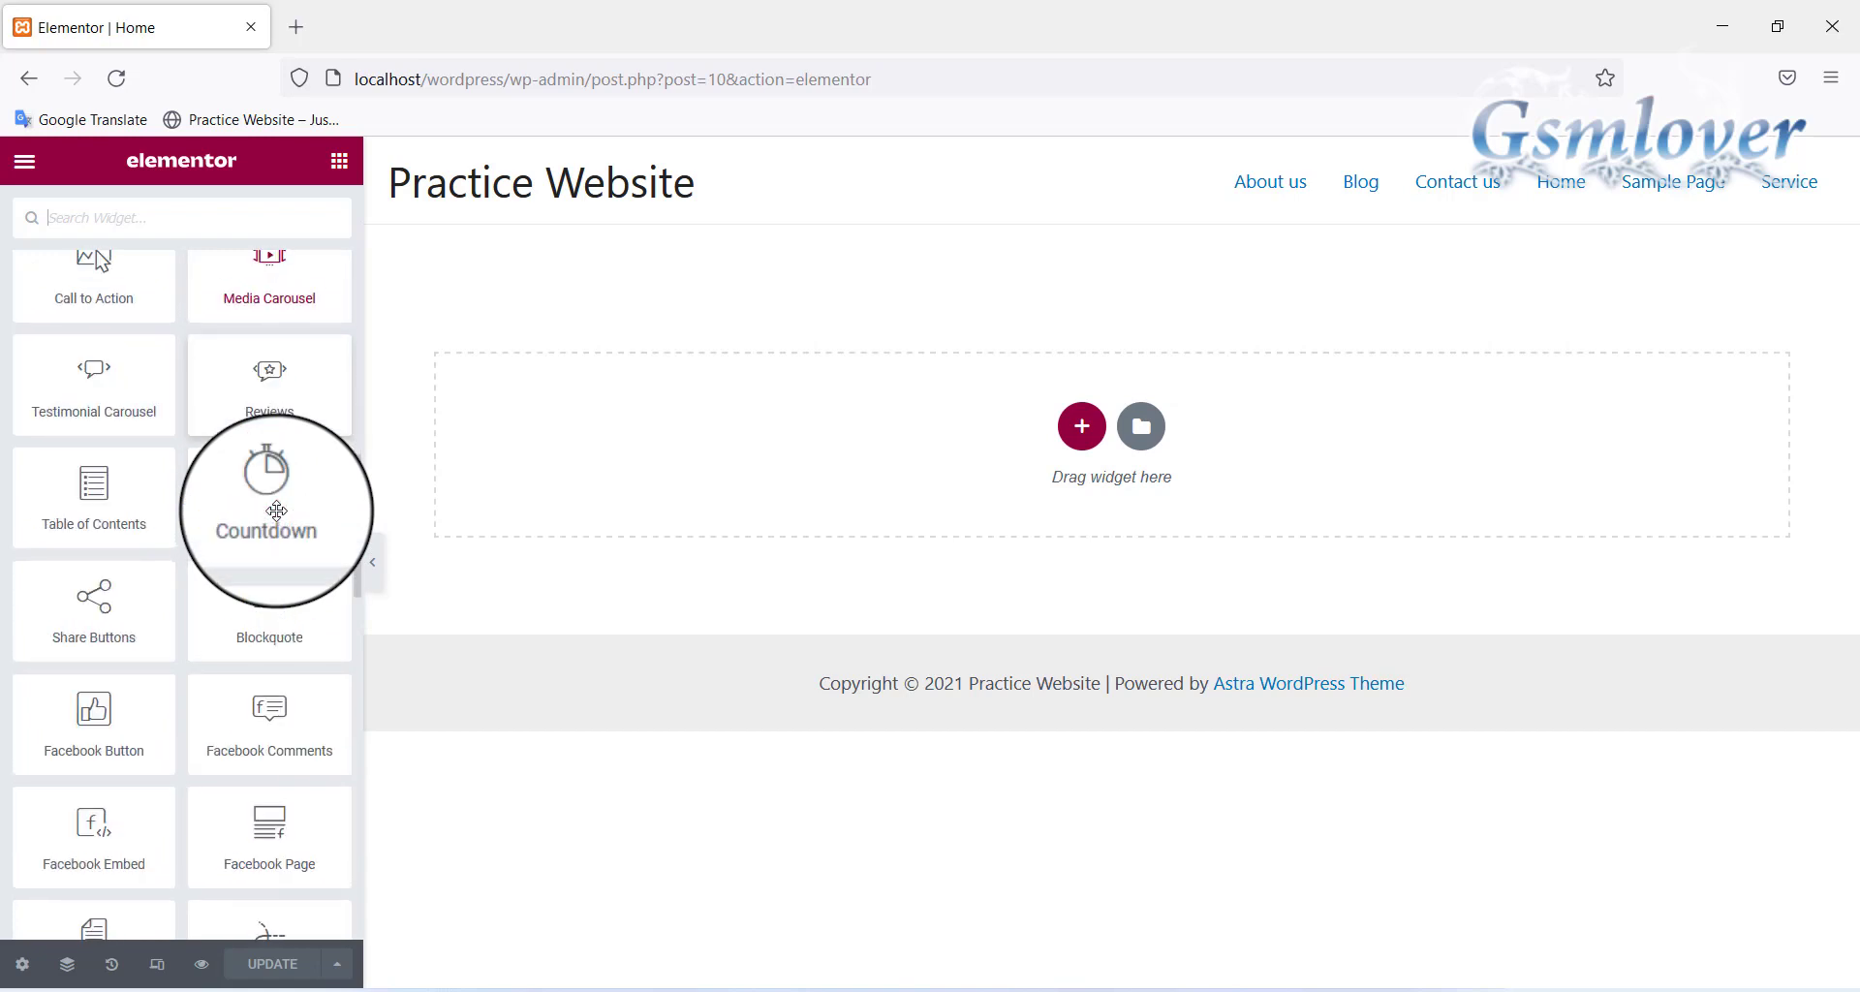
{"action": "scroll", "coordinate": [276, 510], "scroll_direction": "down", "scroll_amount": 3}
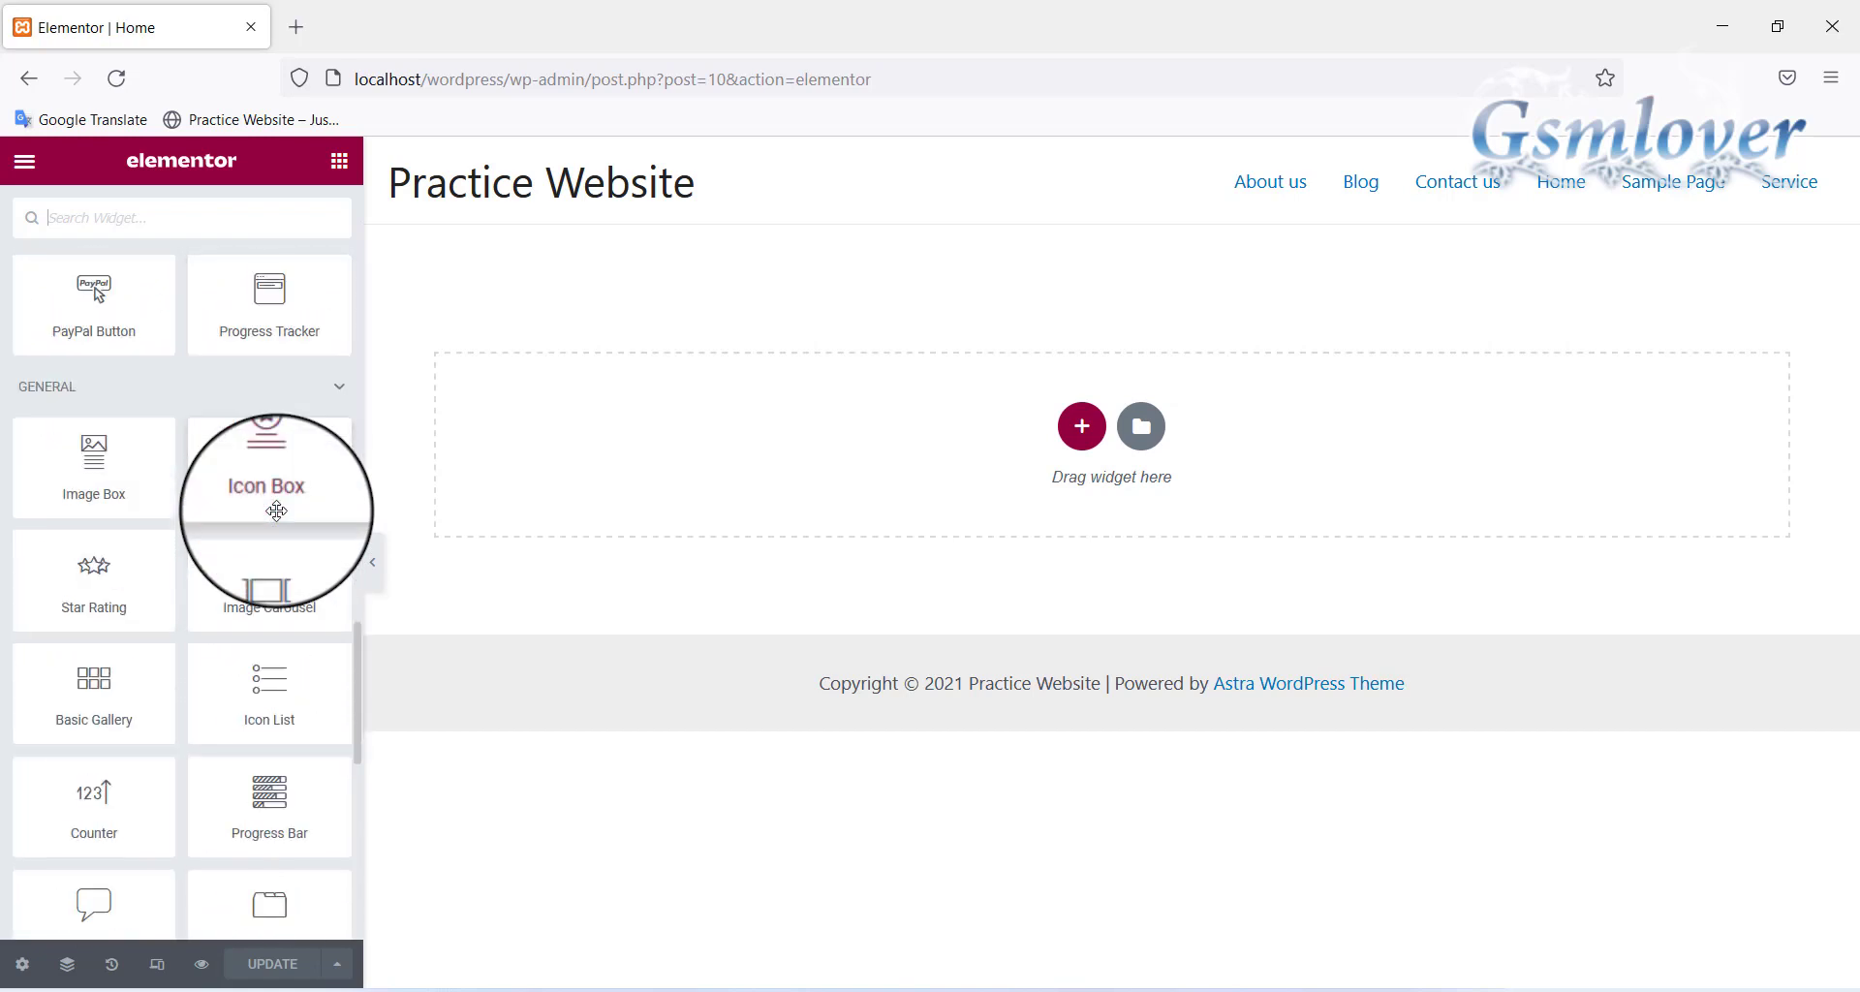
{"action": "scroll", "coordinate": [276, 511], "scroll_direction": "down", "scroll_amount": 8}
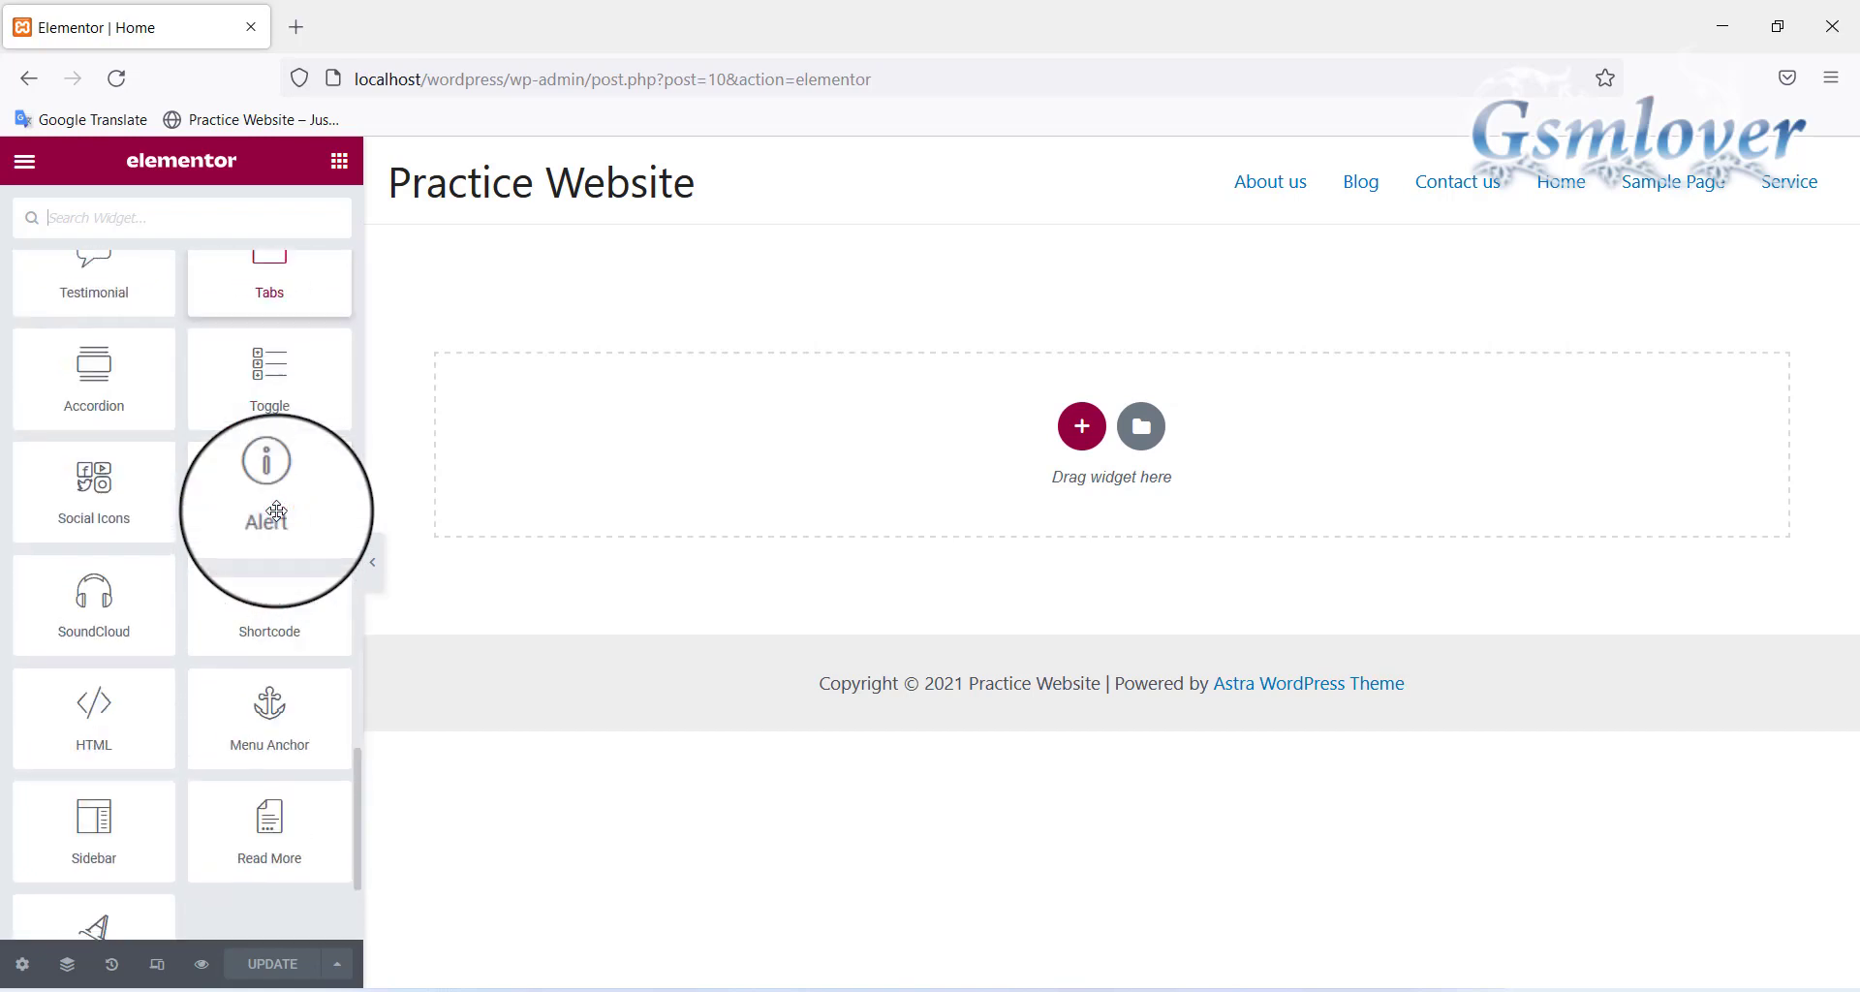
{"action": "scroll", "coordinate": [276, 510], "scroll_direction": "down", "scroll_amount": 1}
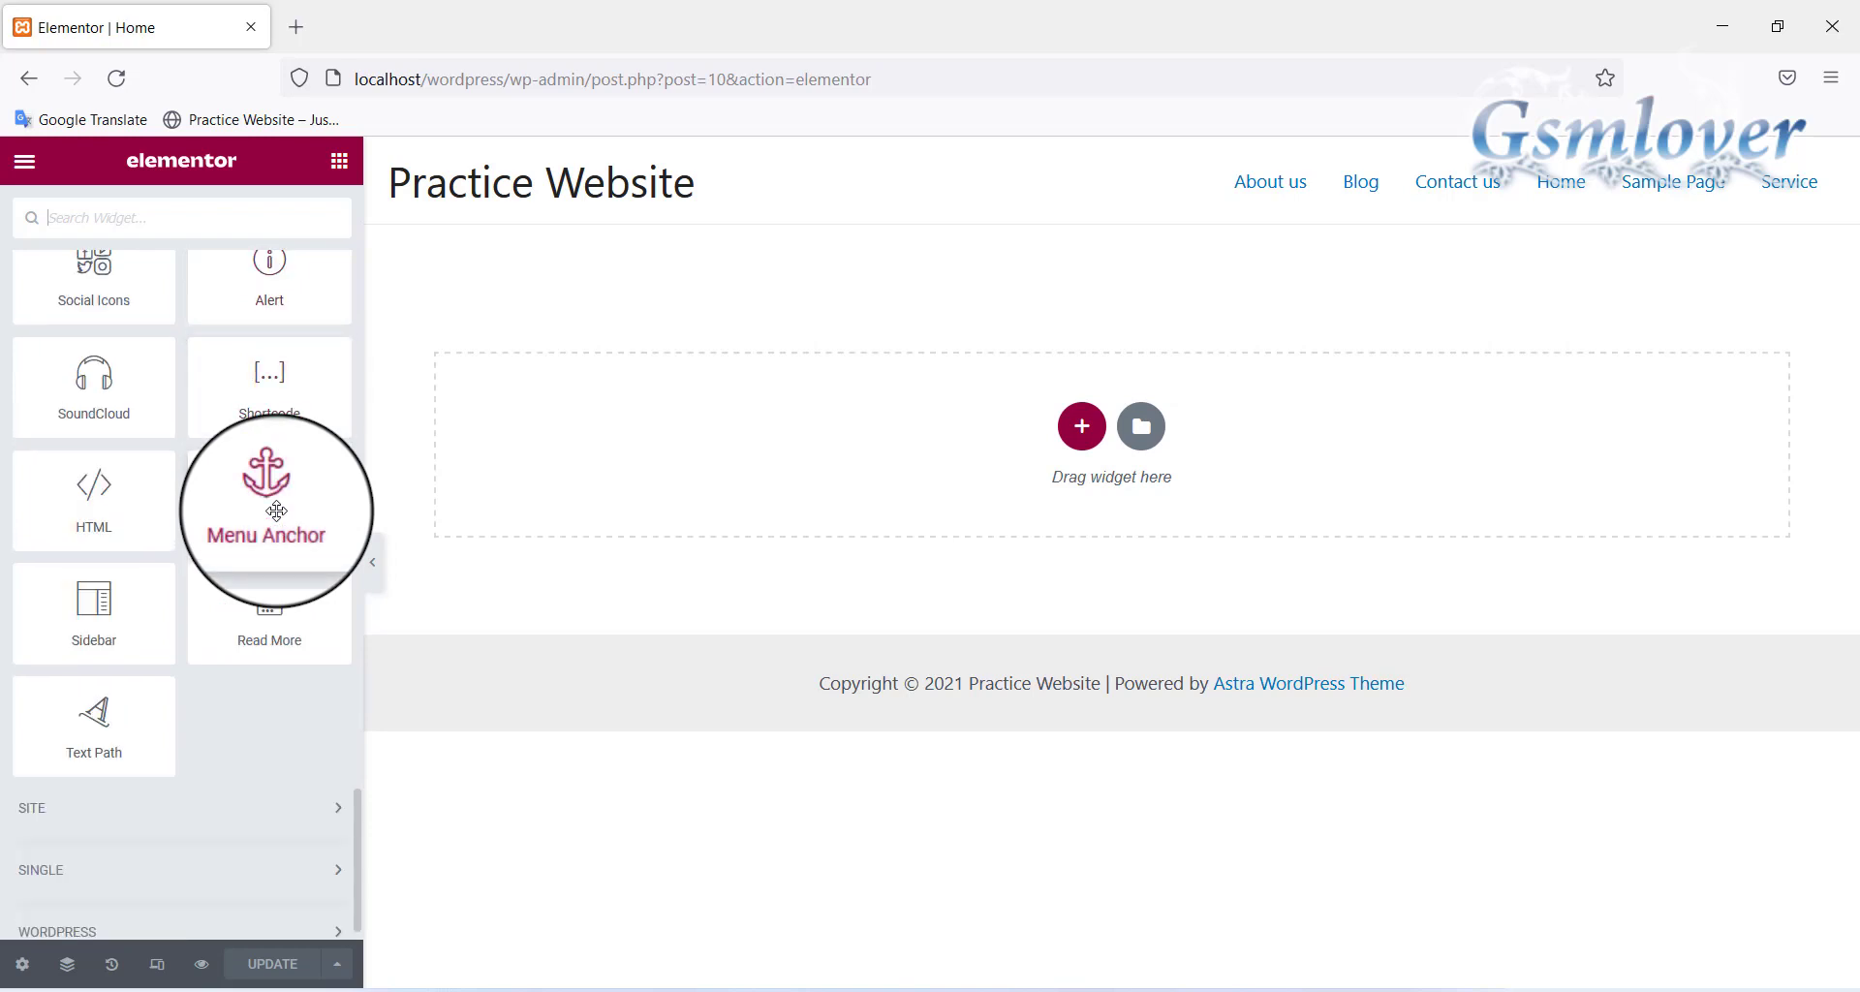
{"action": "scroll", "coordinate": [276, 510], "scroll_direction": "up", "scroll_amount": 10}
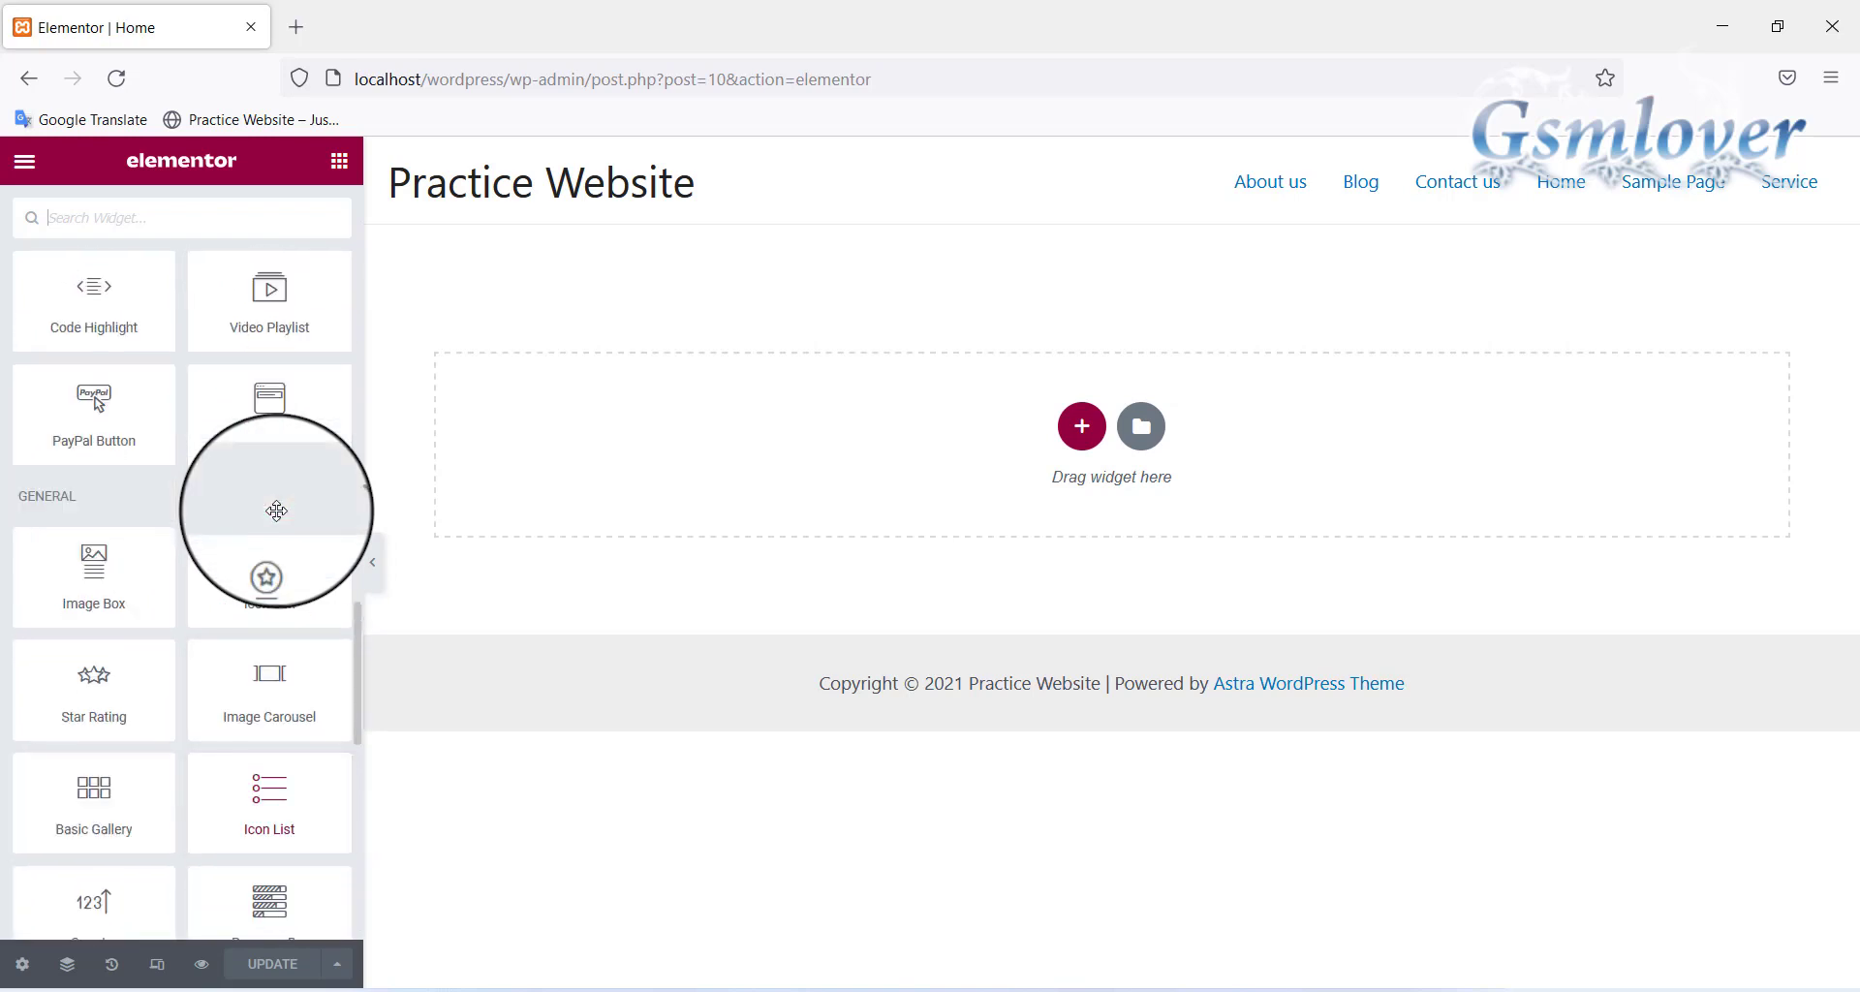
{"action": "scroll", "coordinate": [276, 511], "scroll_direction": "up", "scroll_amount": 8}
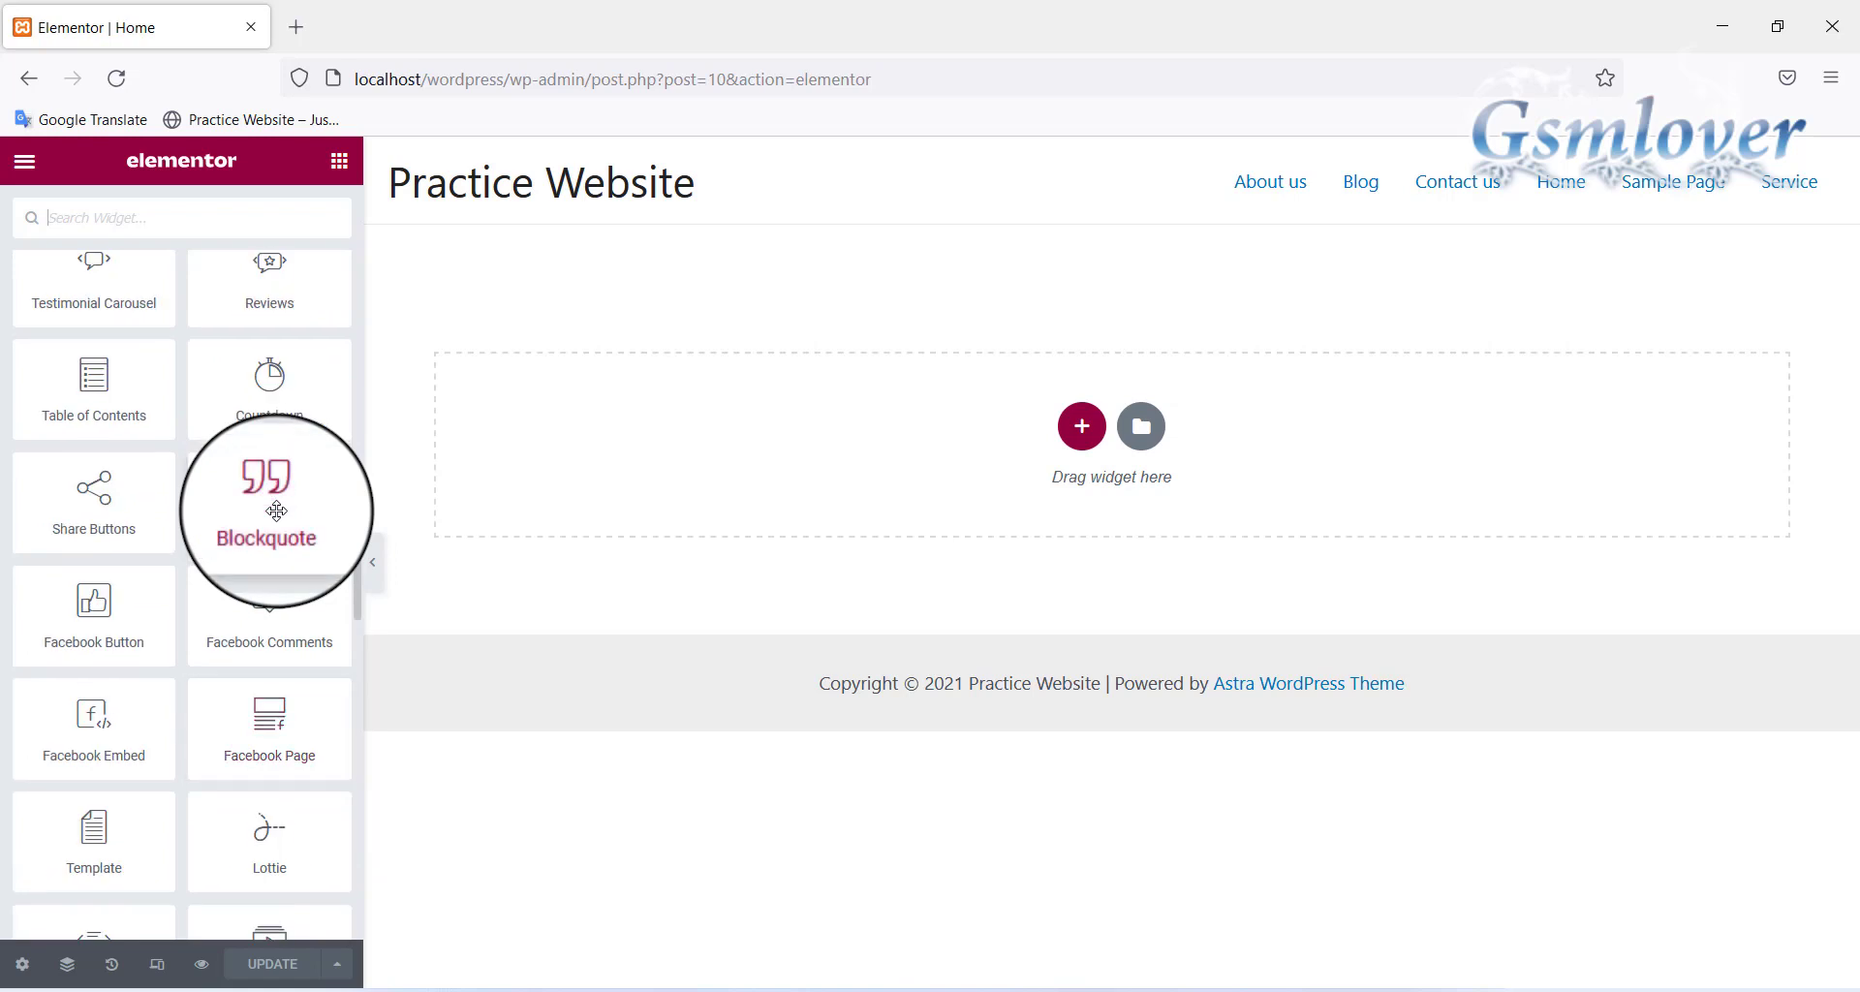
{"action": "scroll", "coordinate": [276, 510], "scroll_direction": "up", "scroll_amount": 10}
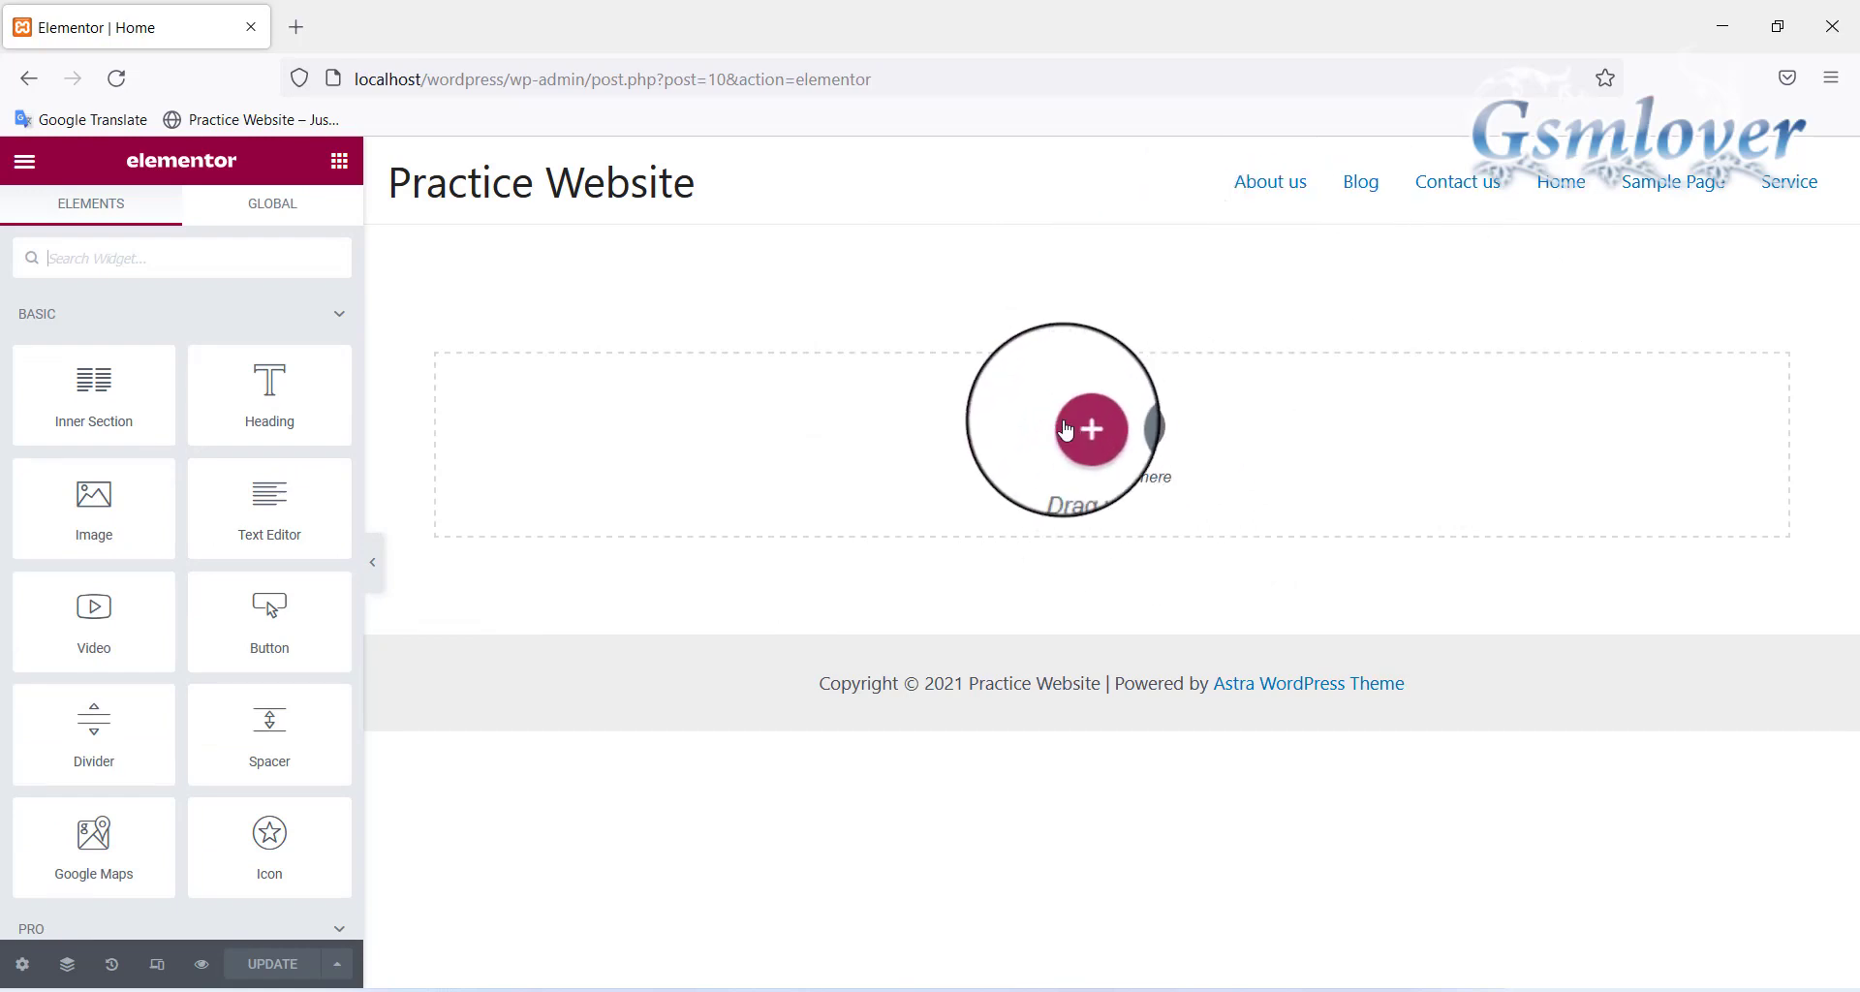
{"action": "left_click", "coordinate": [1082, 428]}
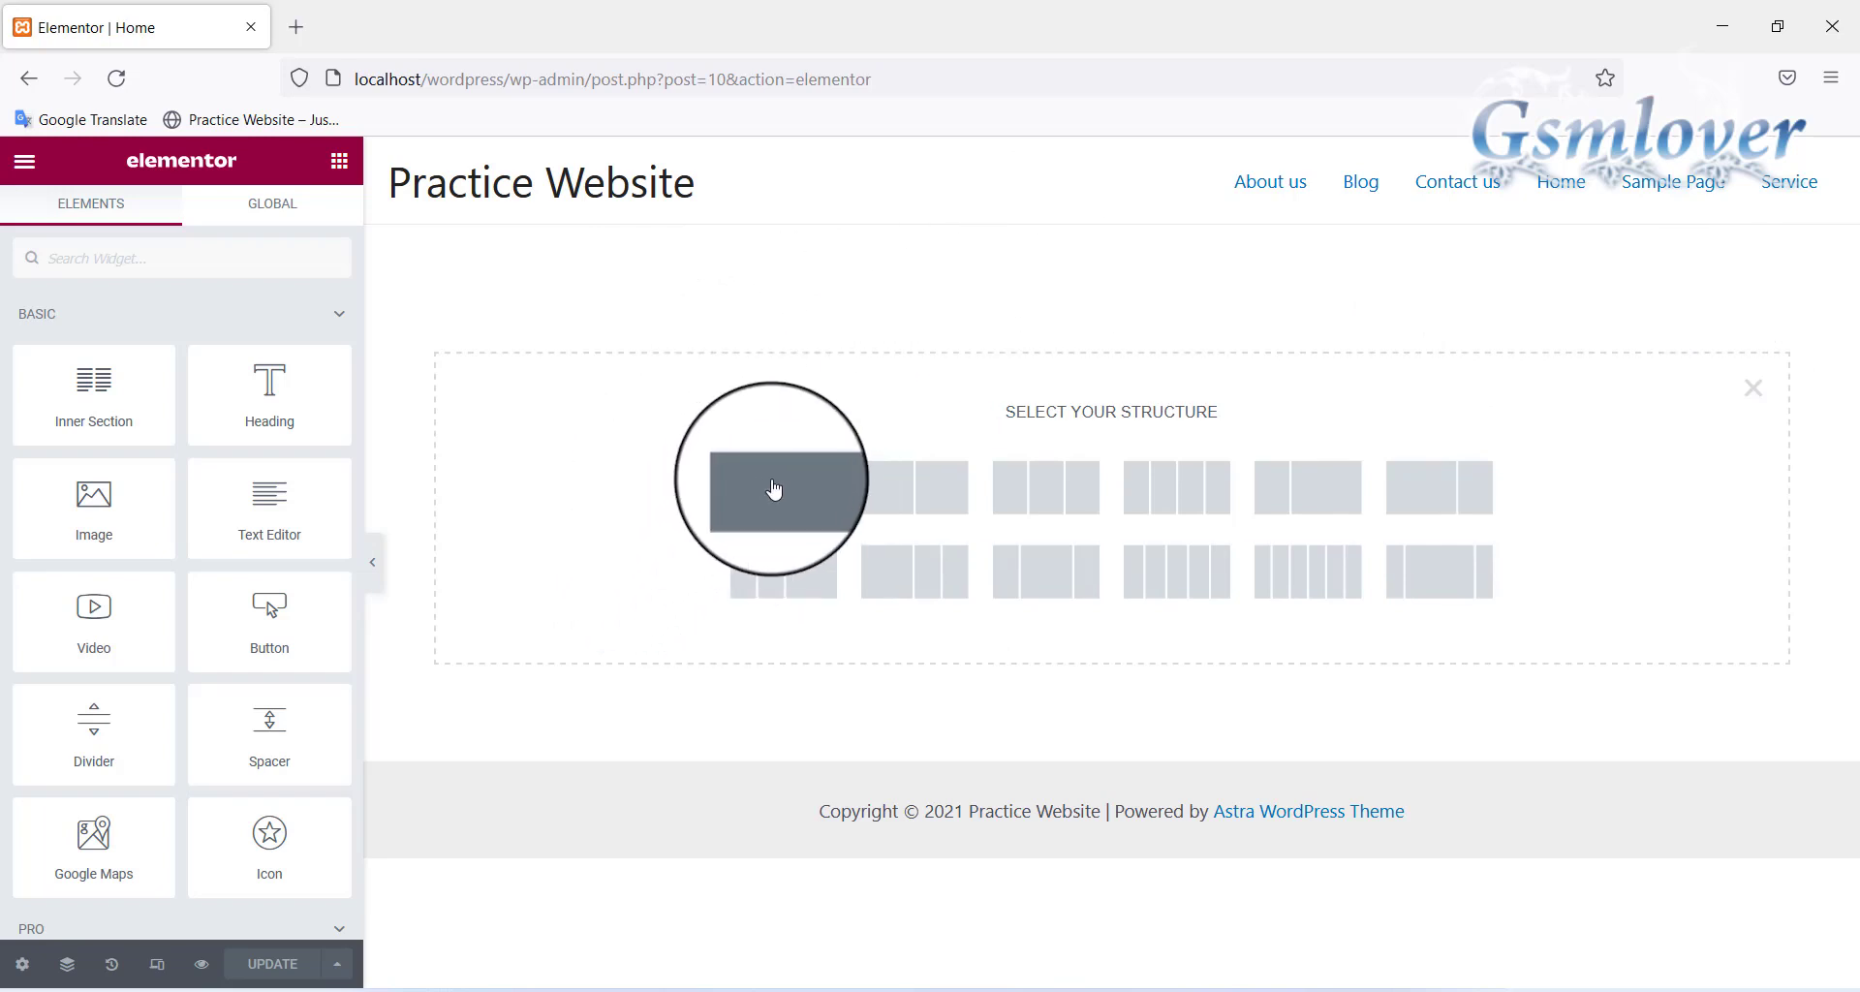
Add a one-column section and scroll the Elements panel down to the PRO widgets
{"action": "left_click", "coordinate": [773, 487]}
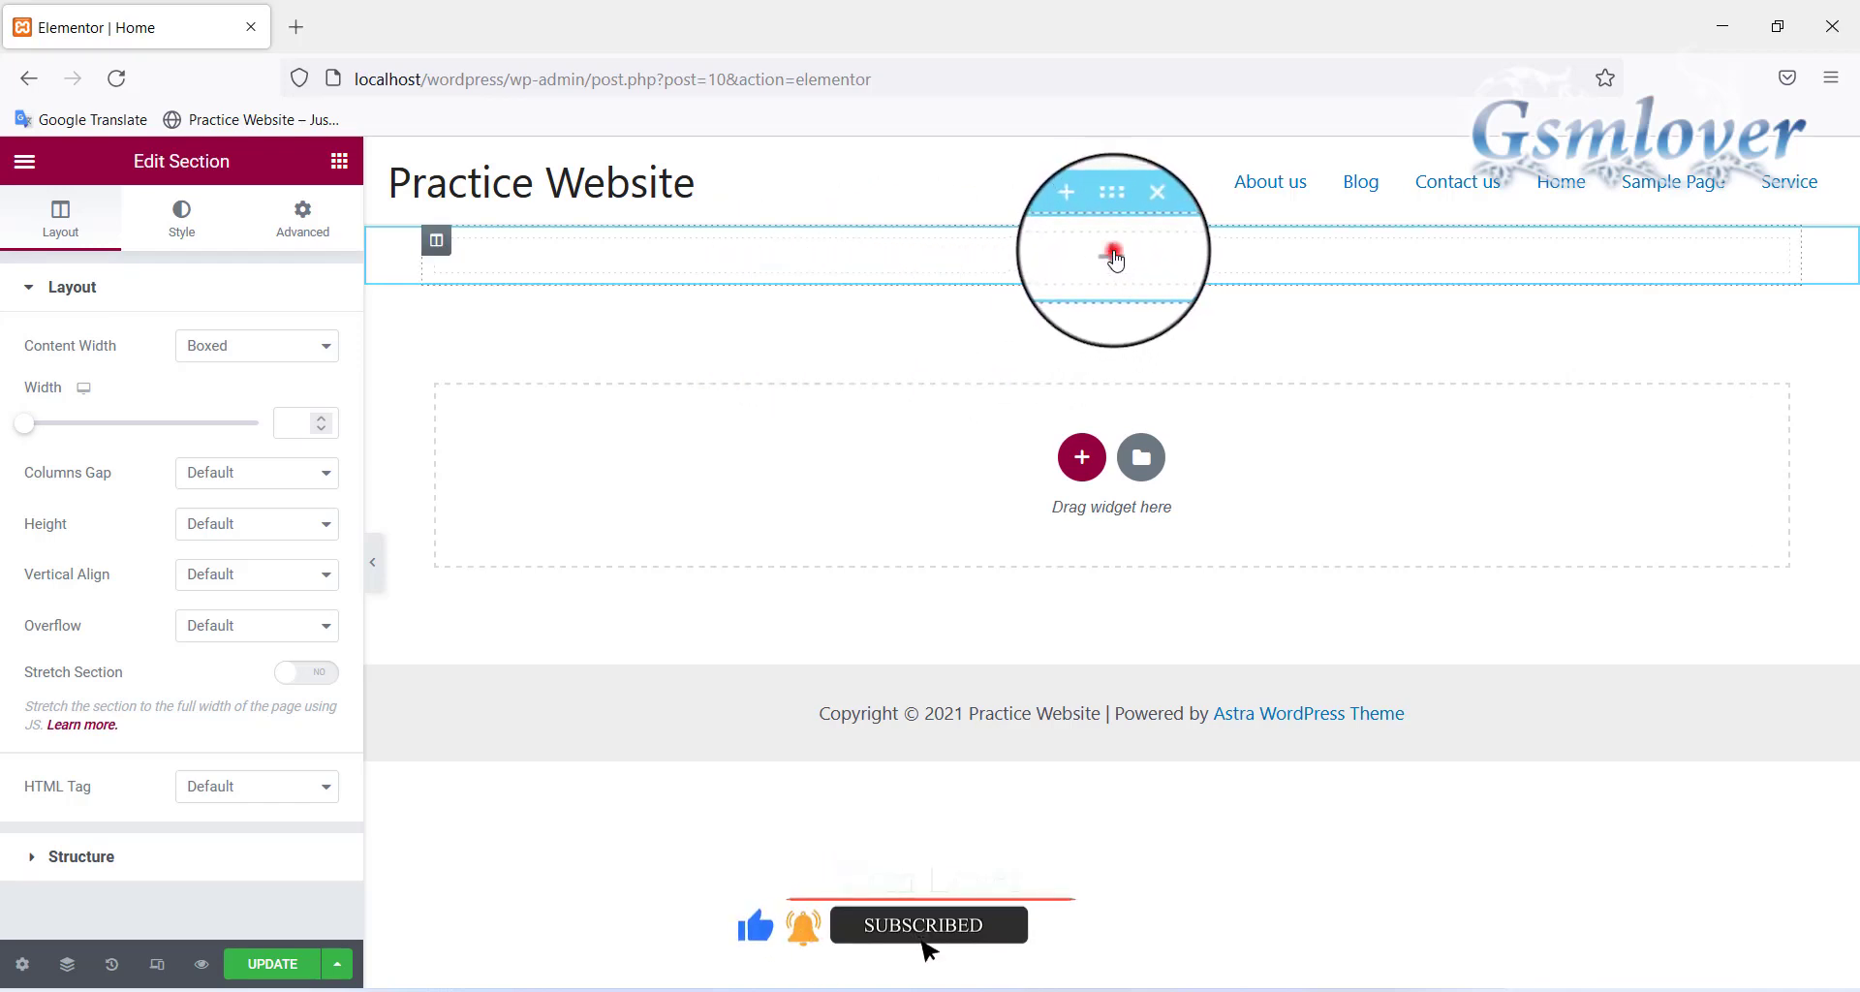
{"action": "left_click", "coordinate": [1112, 258]}
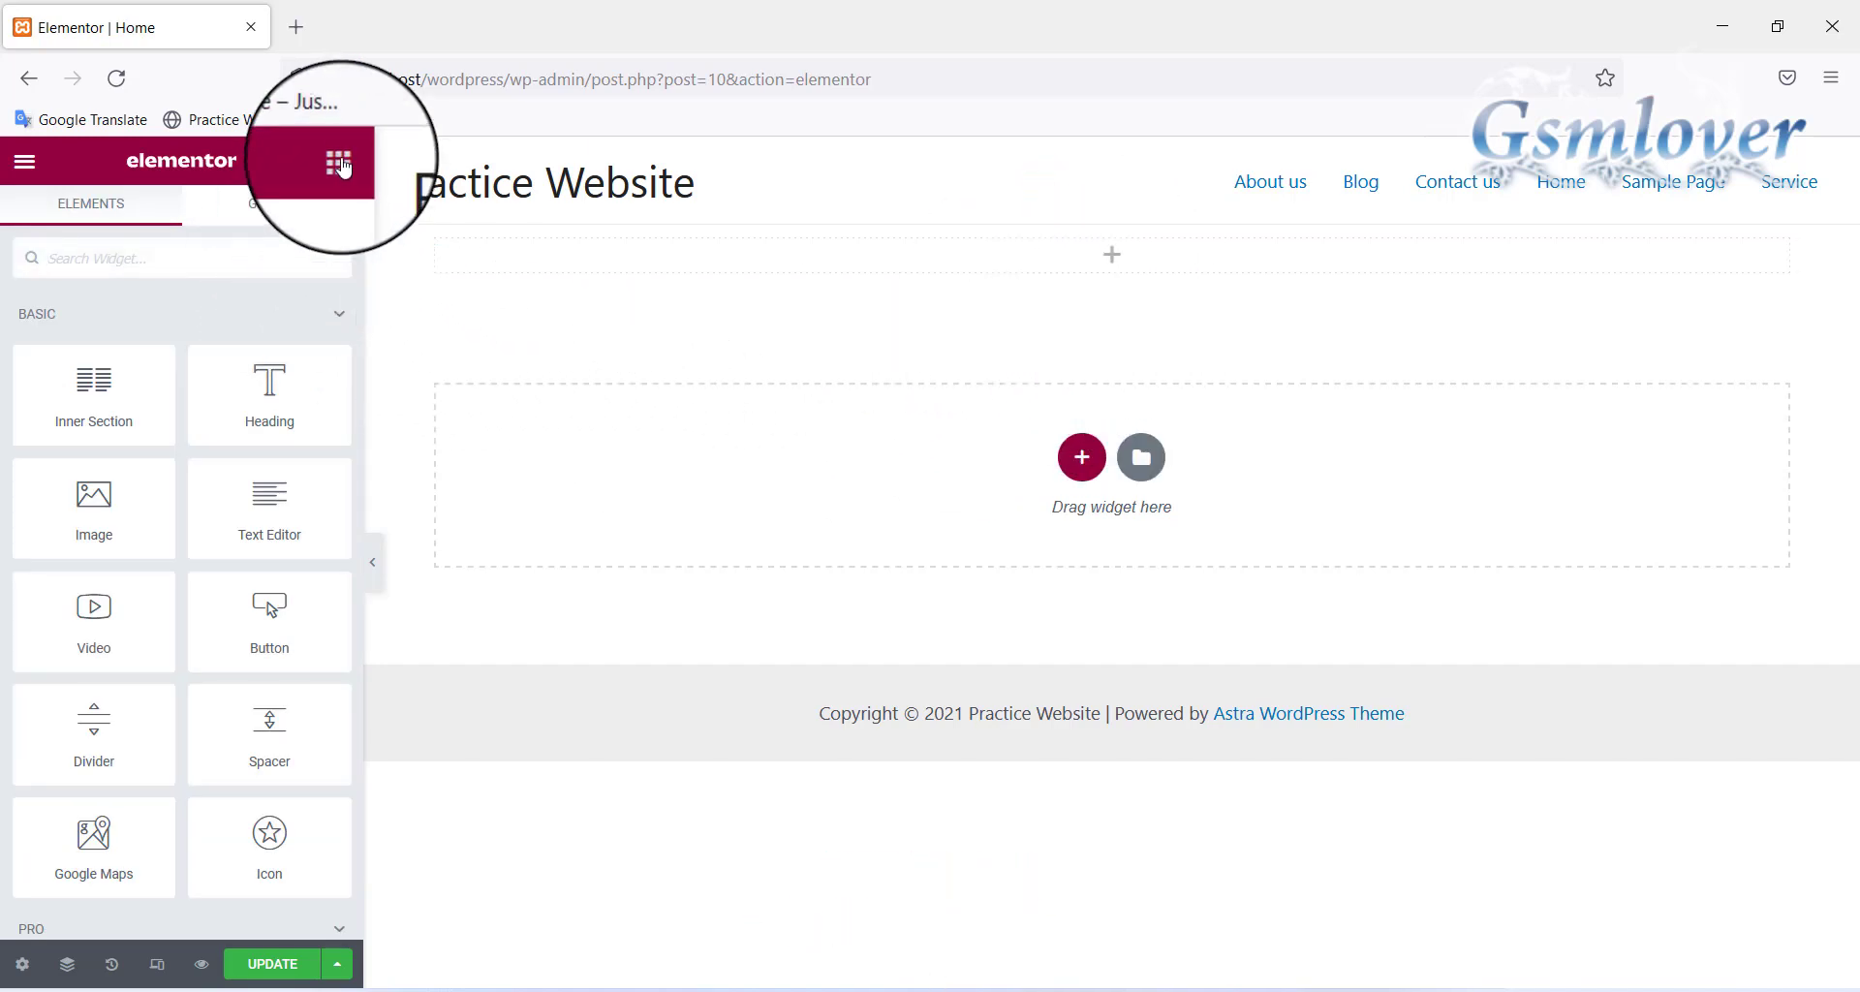
{"action": "scroll", "coordinate": [252, 489], "scroll_direction": "down", "scroll_amount": 3}
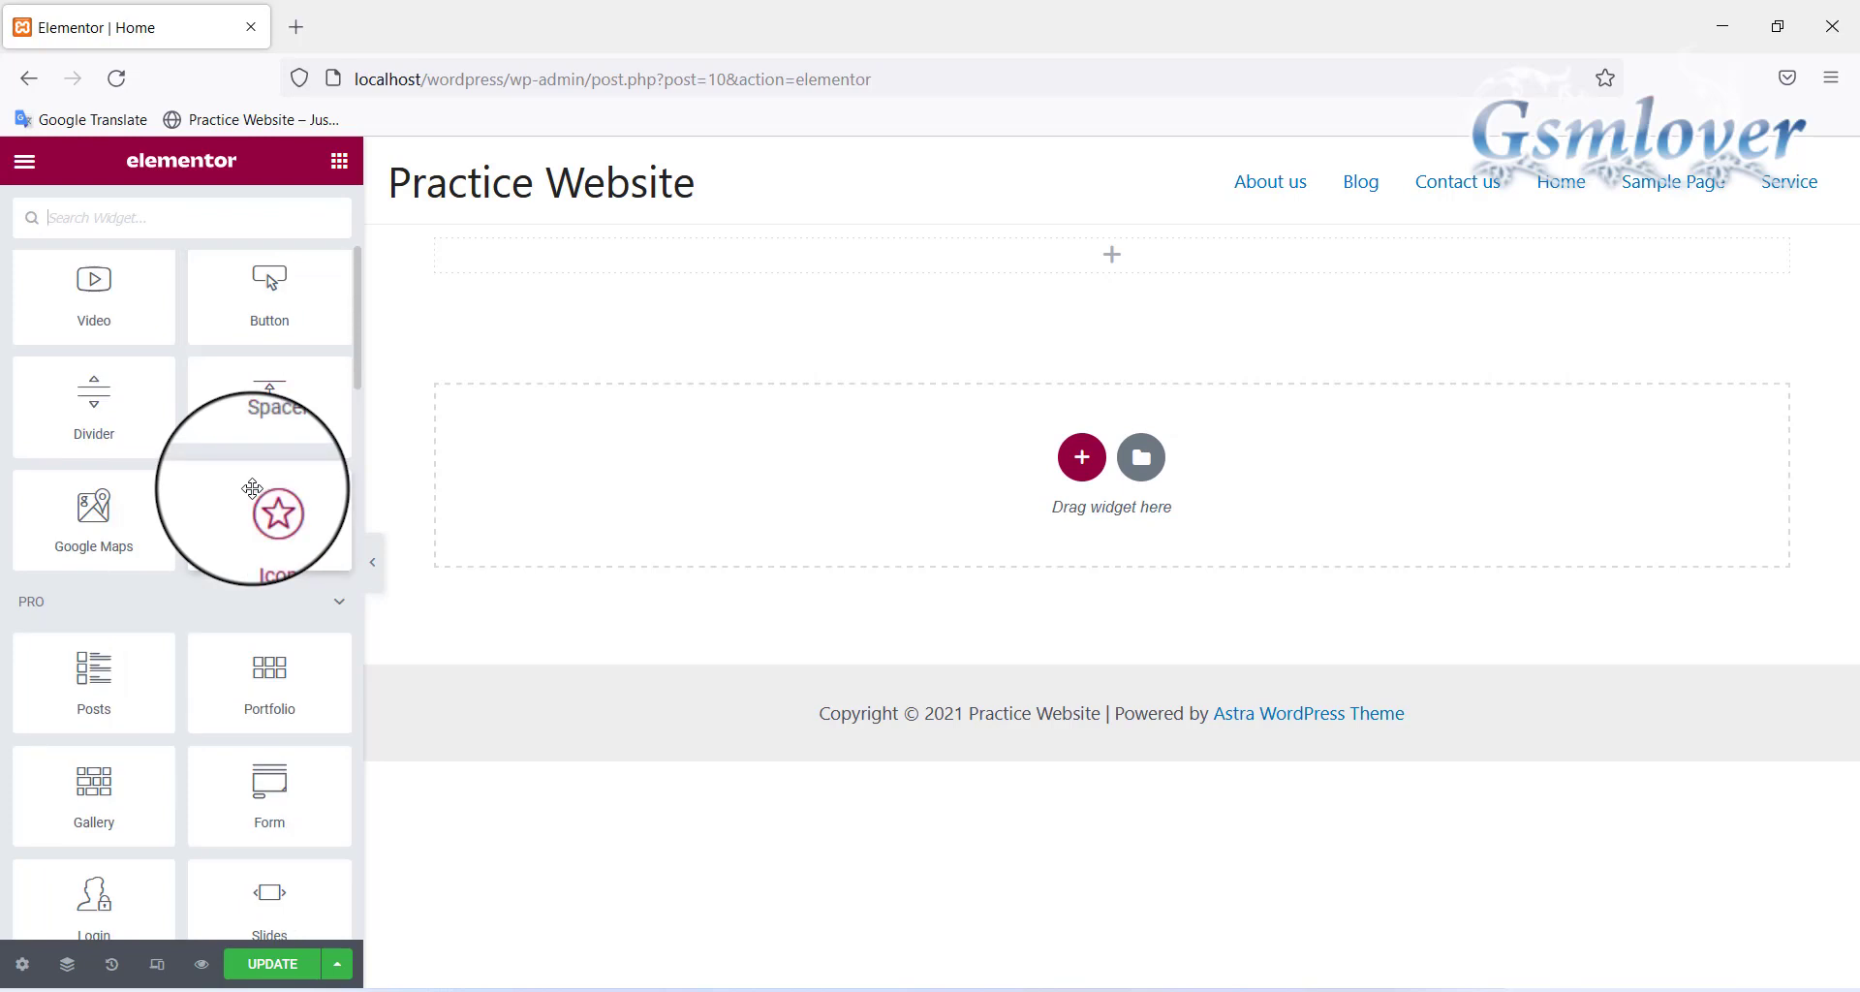
{"action": "scroll", "coordinate": [251, 488], "scroll_direction": "down", "scroll_amount": 1}
{"action": "scroll", "coordinate": [254, 497], "scroll_direction": "down", "scroll_amount": 1}
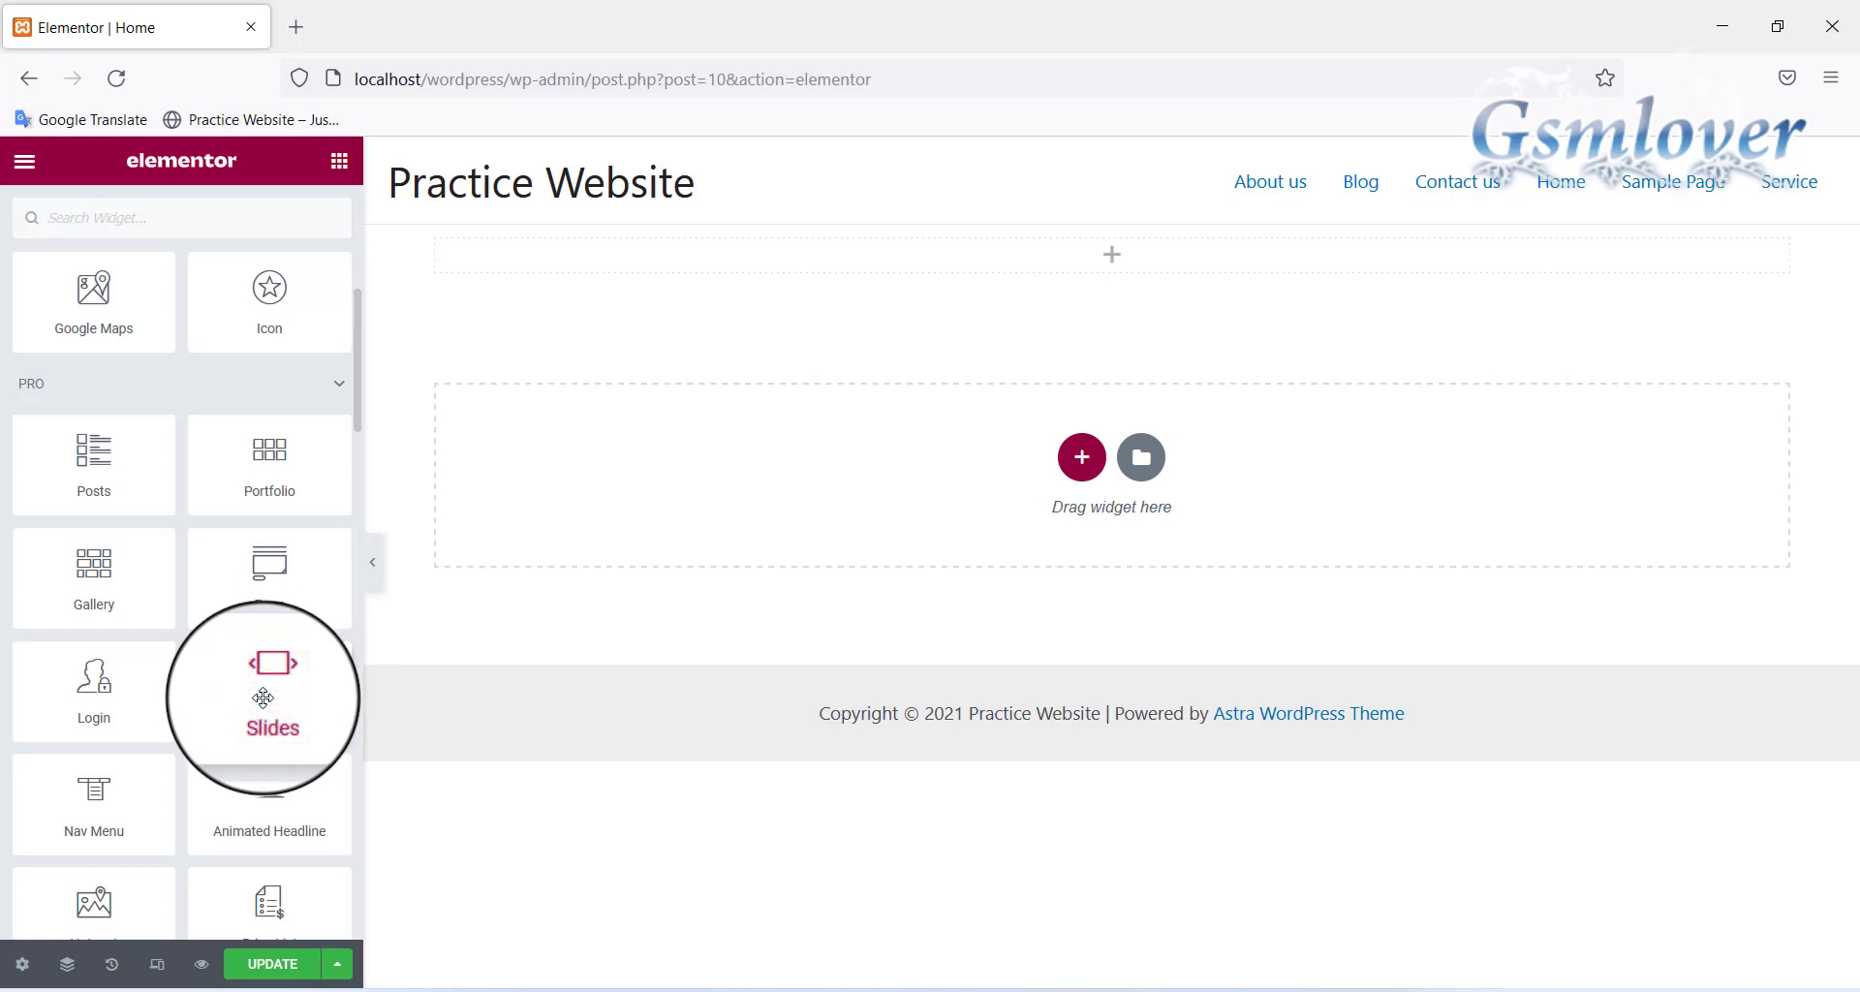
Drop the Slides widget into the new section and expand Slide 1 Heading's settings
{"action": "left_click_drag", "start_coordinate": [263, 697], "coordinate": [1008, 257]}
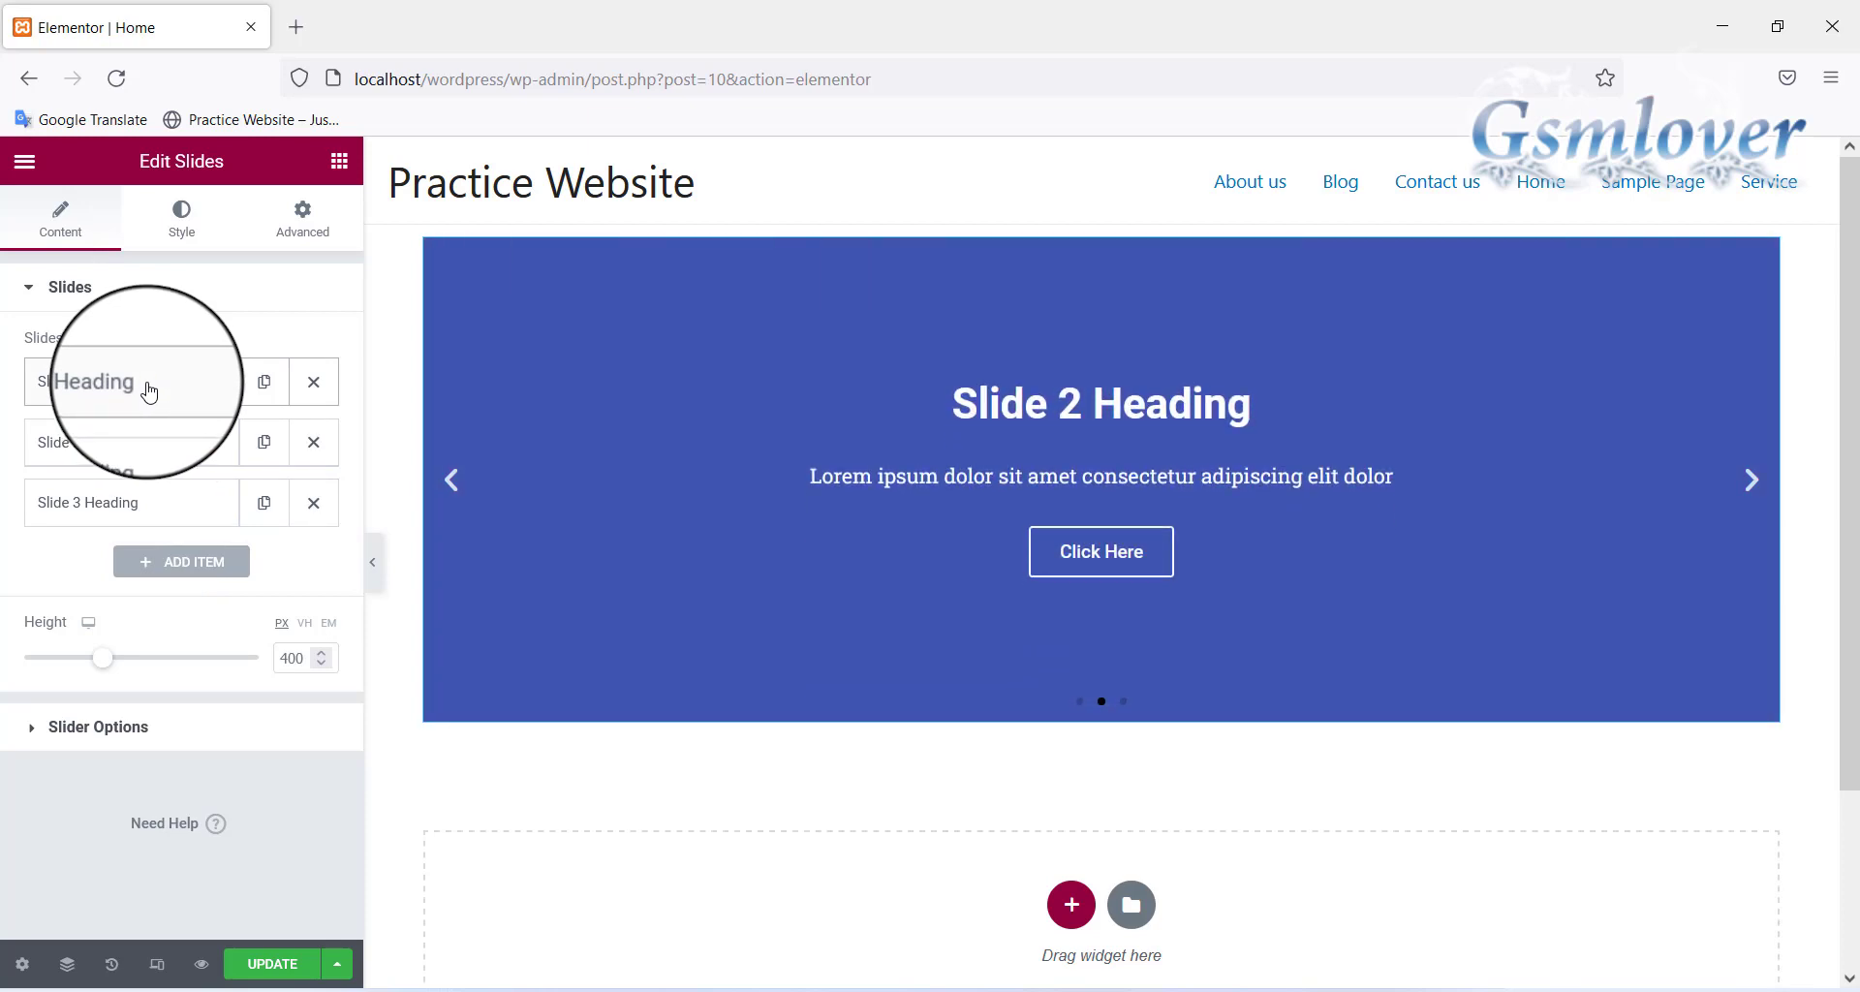
{"action": "left_click", "coordinate": [149, 391]}
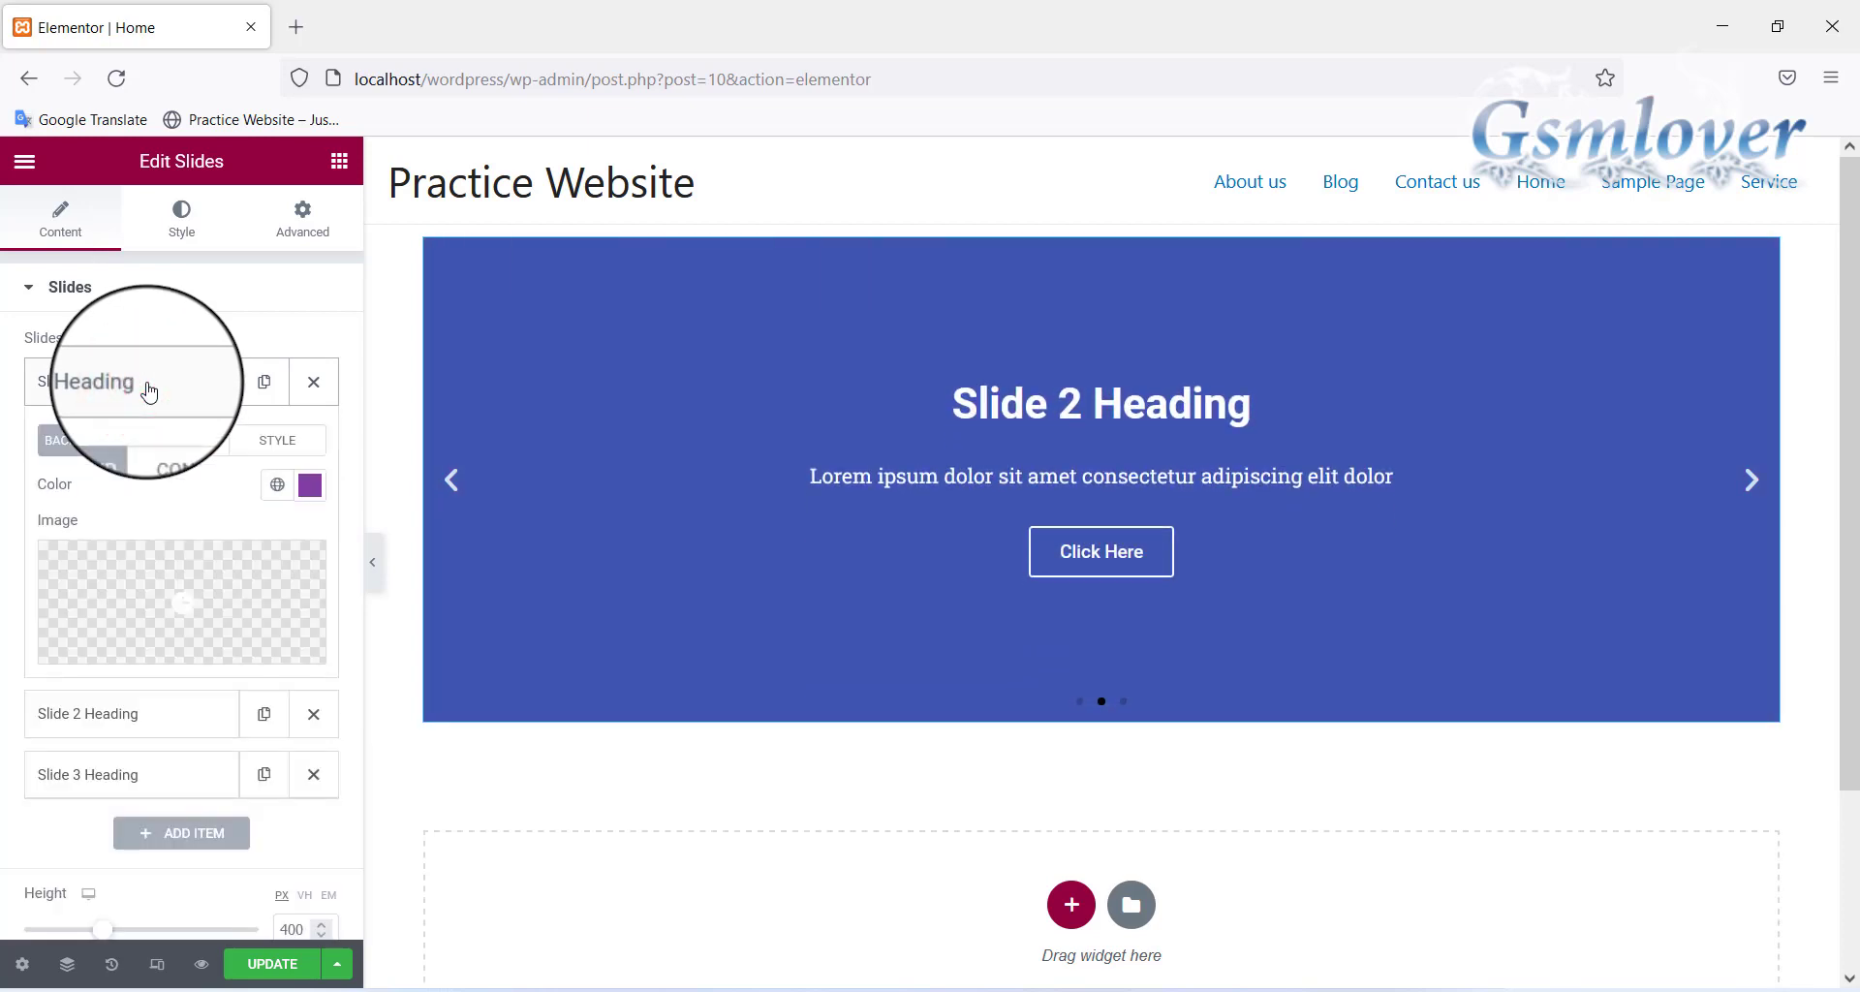
Clear Slide 1's purple colour and upload nature-6844982_1280 as its background image
{"action": "left_click", "coordinate": [312, 487]}
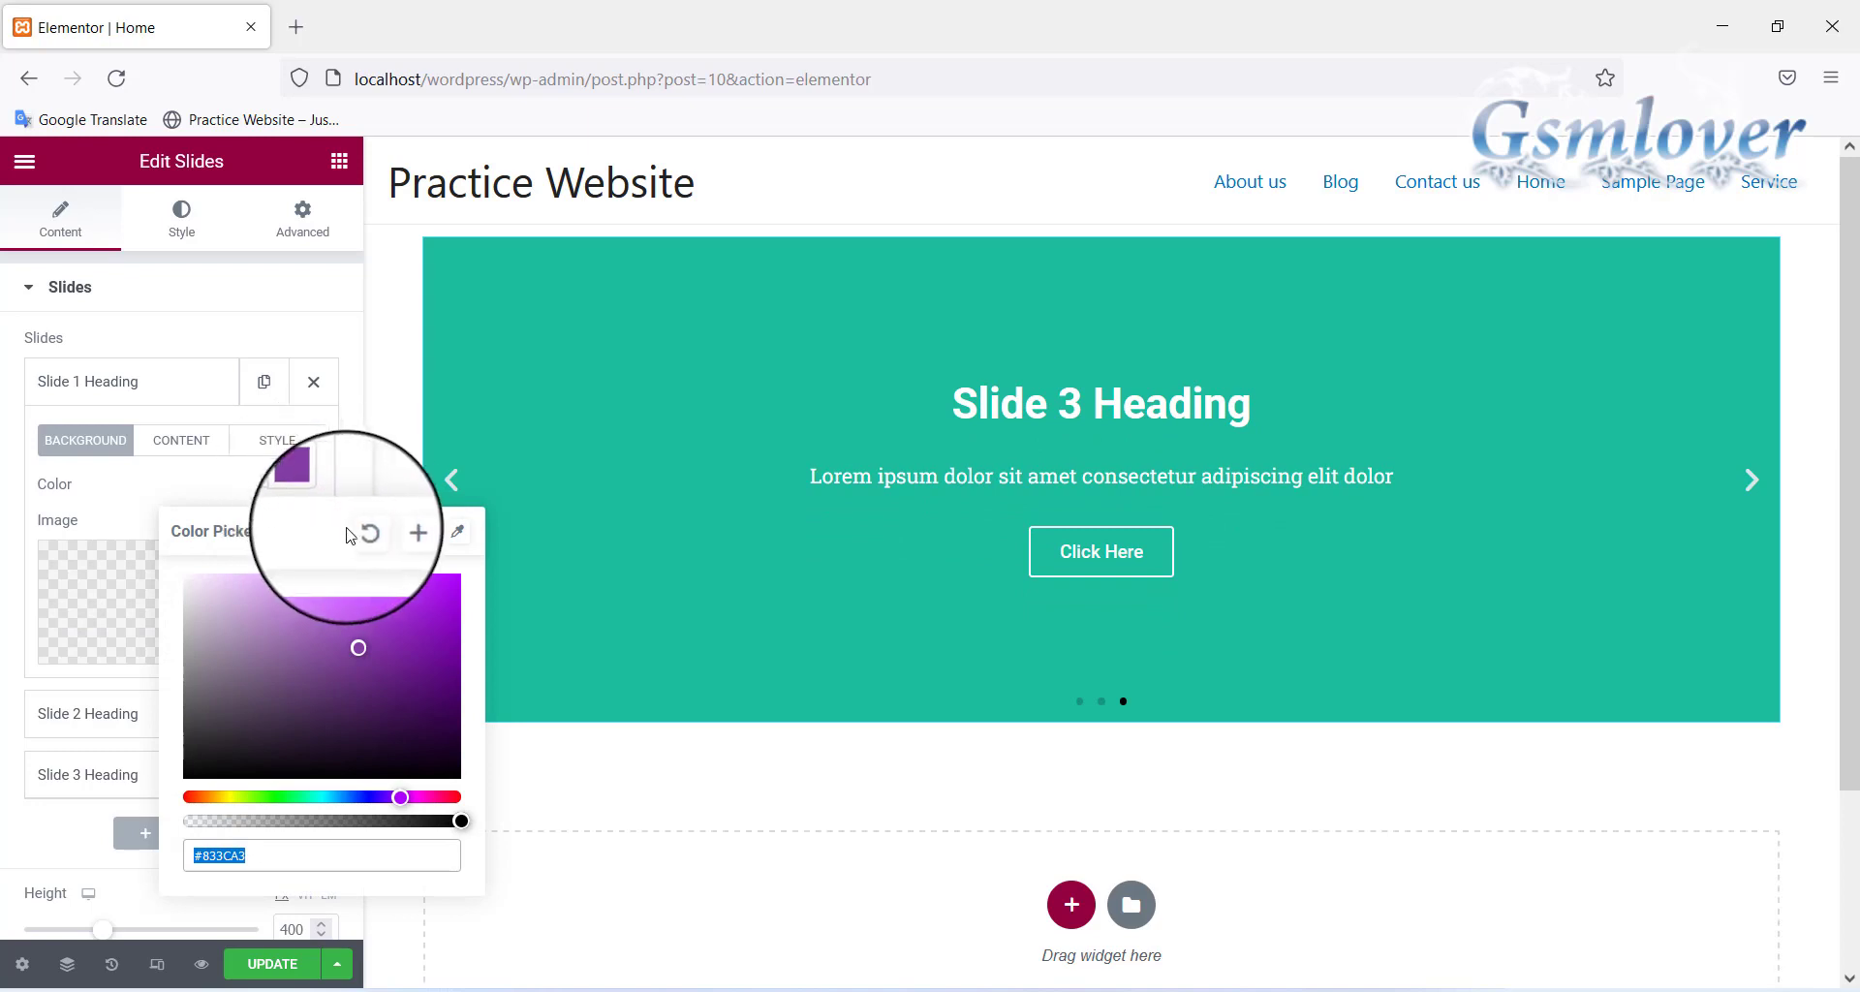
{"action": "left_click", "coordinate": [361, 533]}
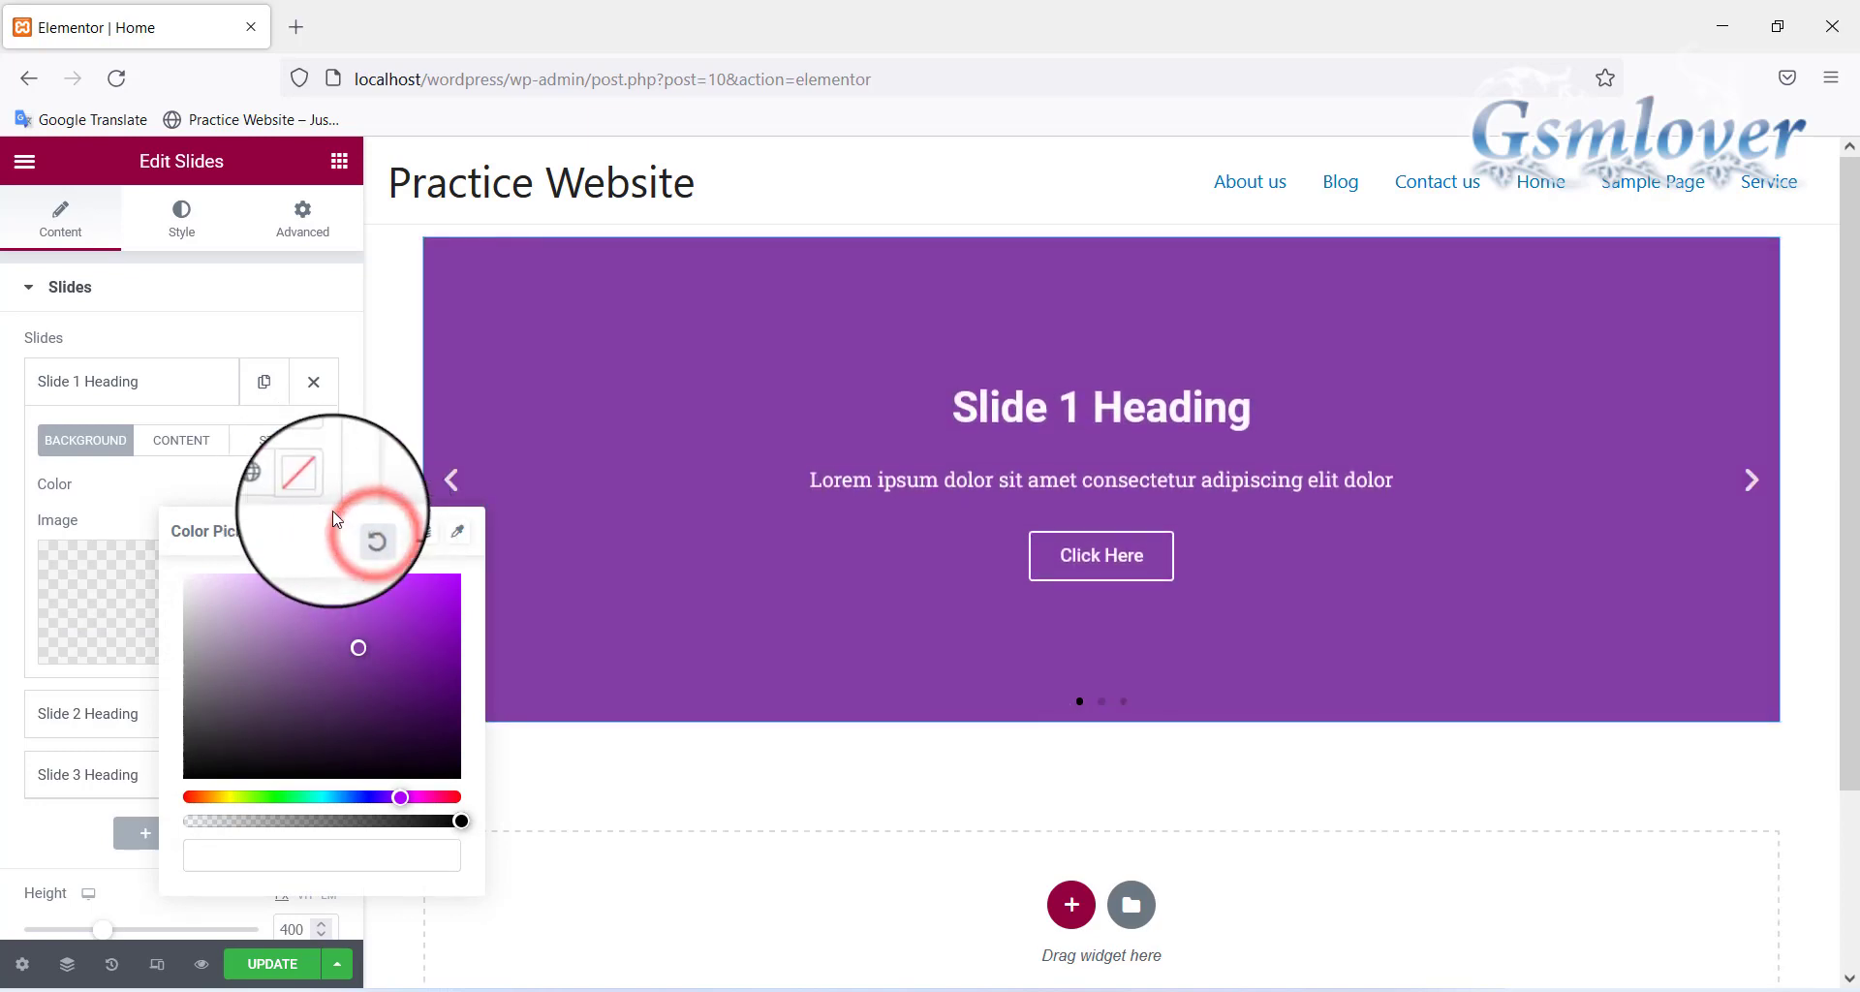
{"action": "left_click", "coordinate": [221, 484]}
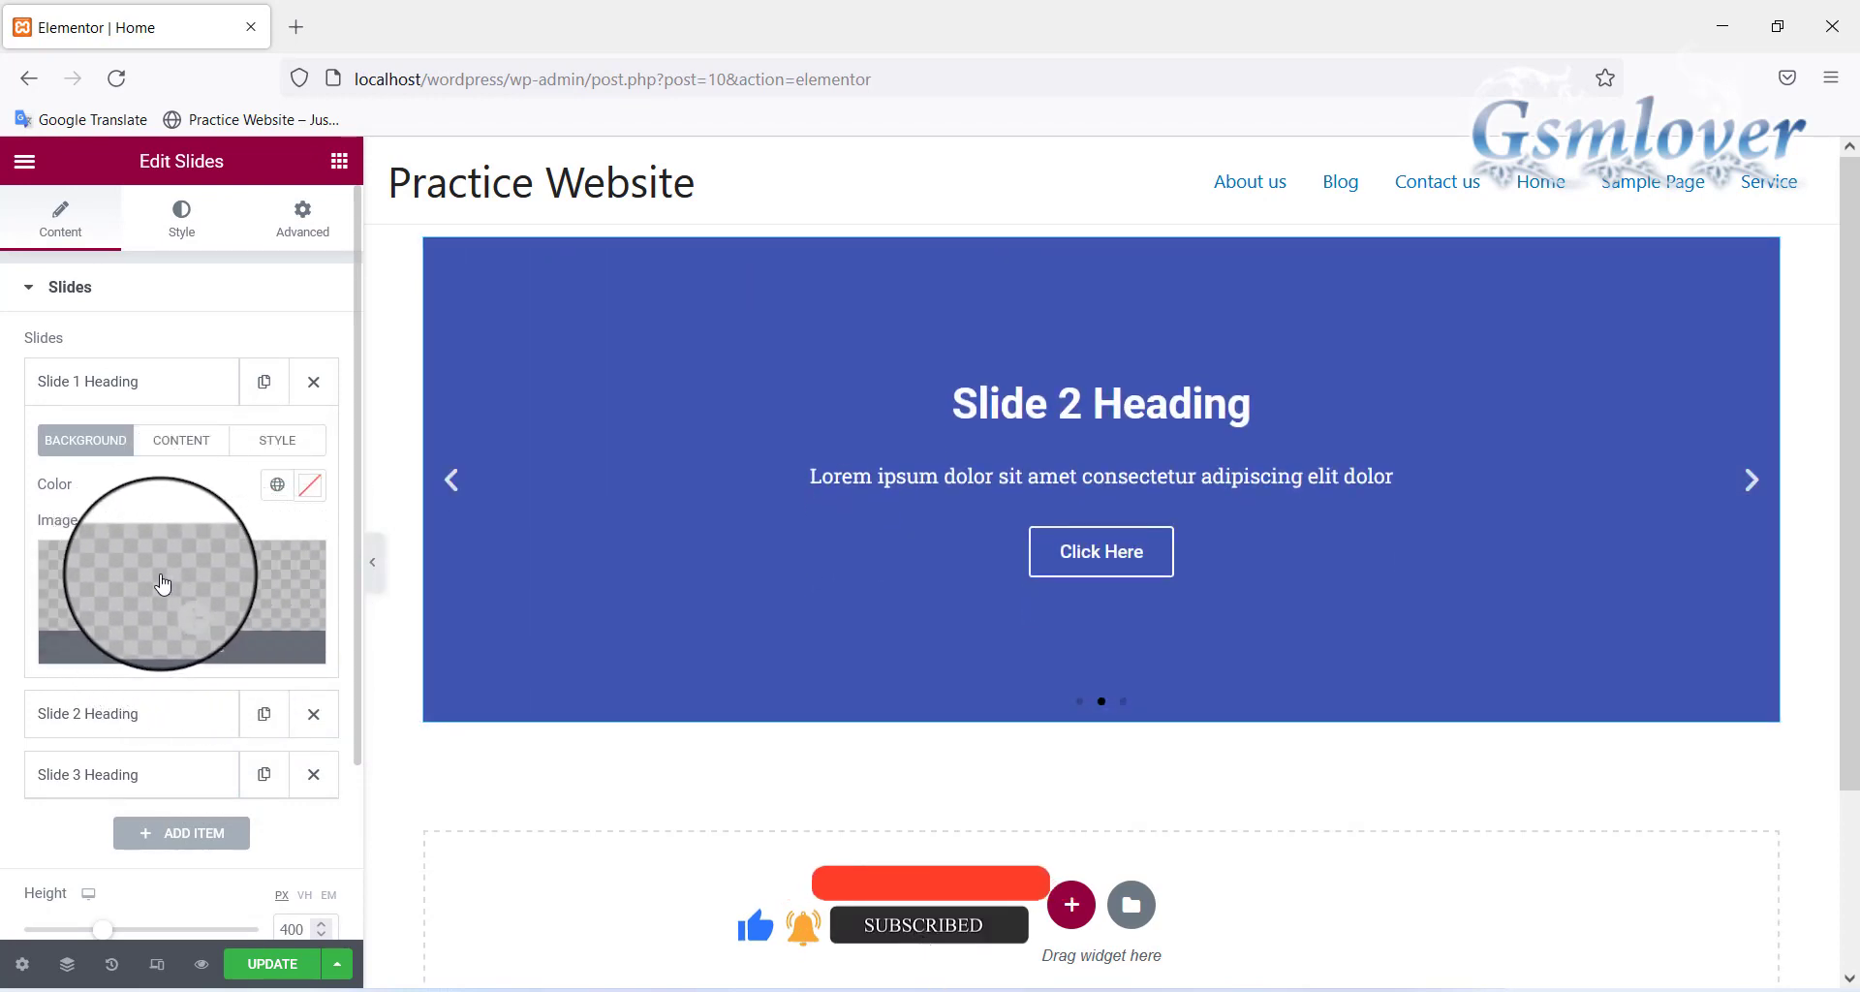
{"action": "left_click", "coordinate": [243, 597]}
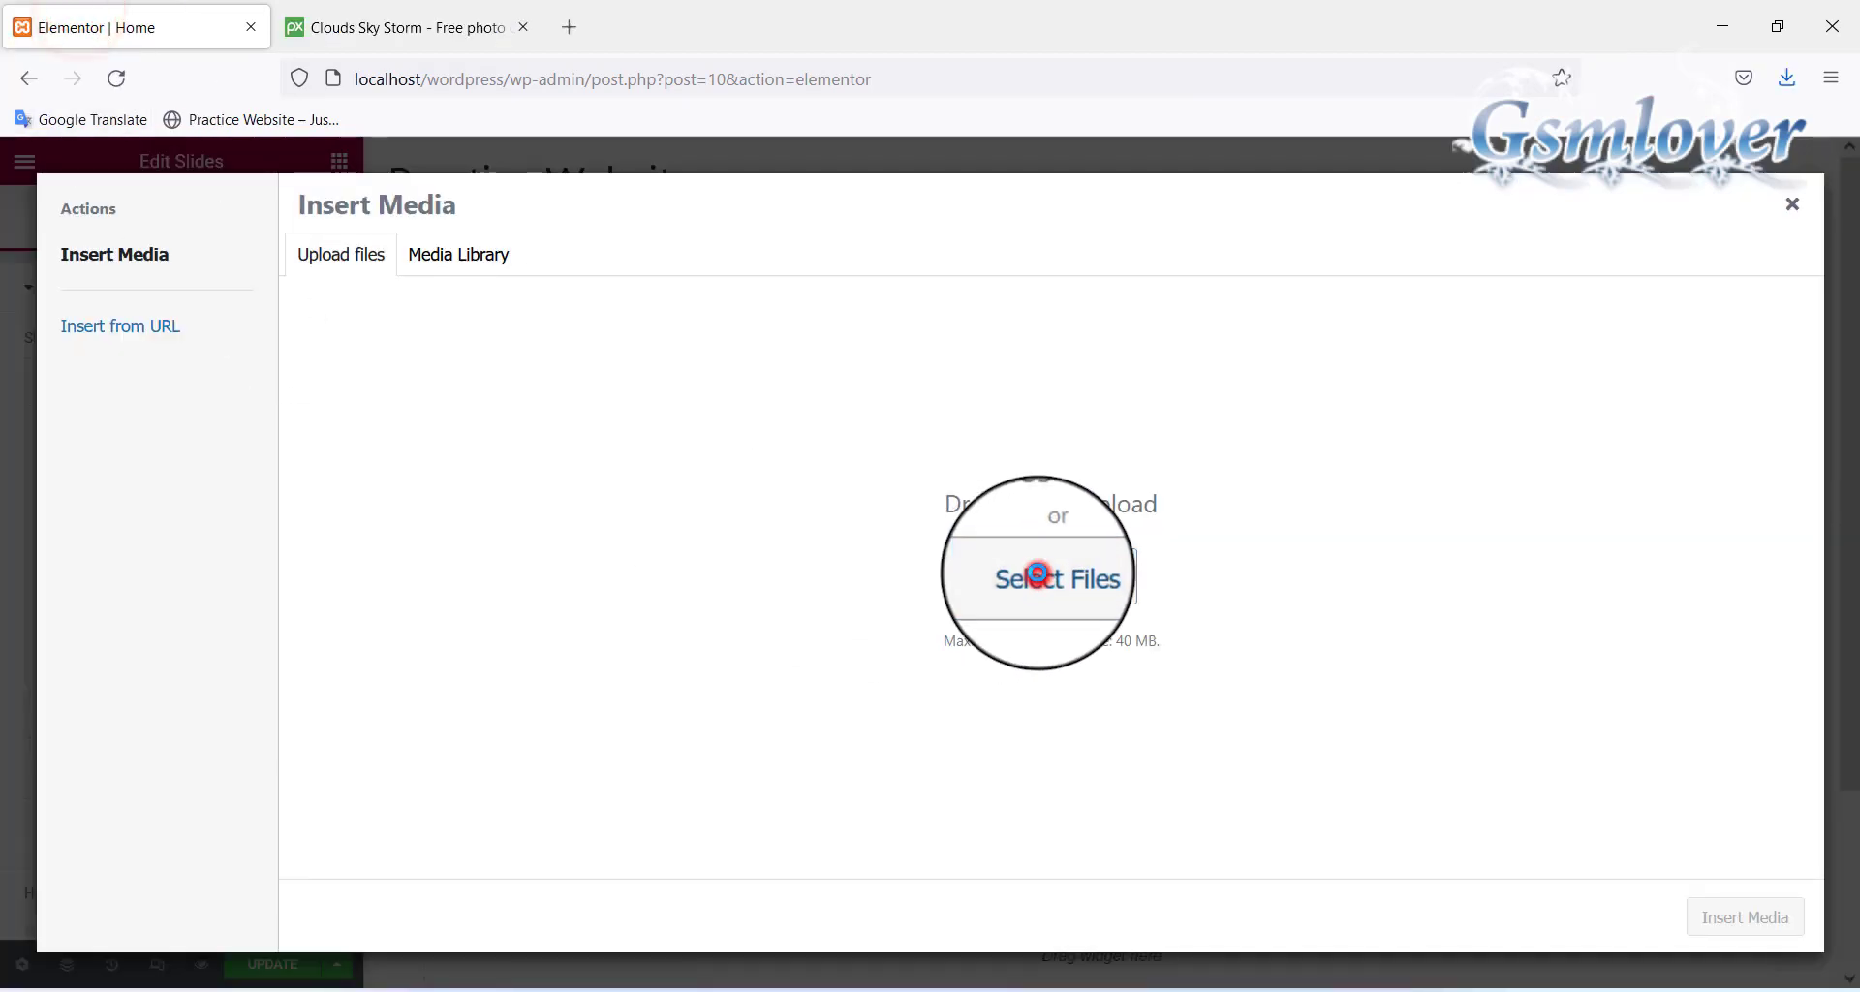
{"action": "left_click", "coordinate": [1036, 575]}
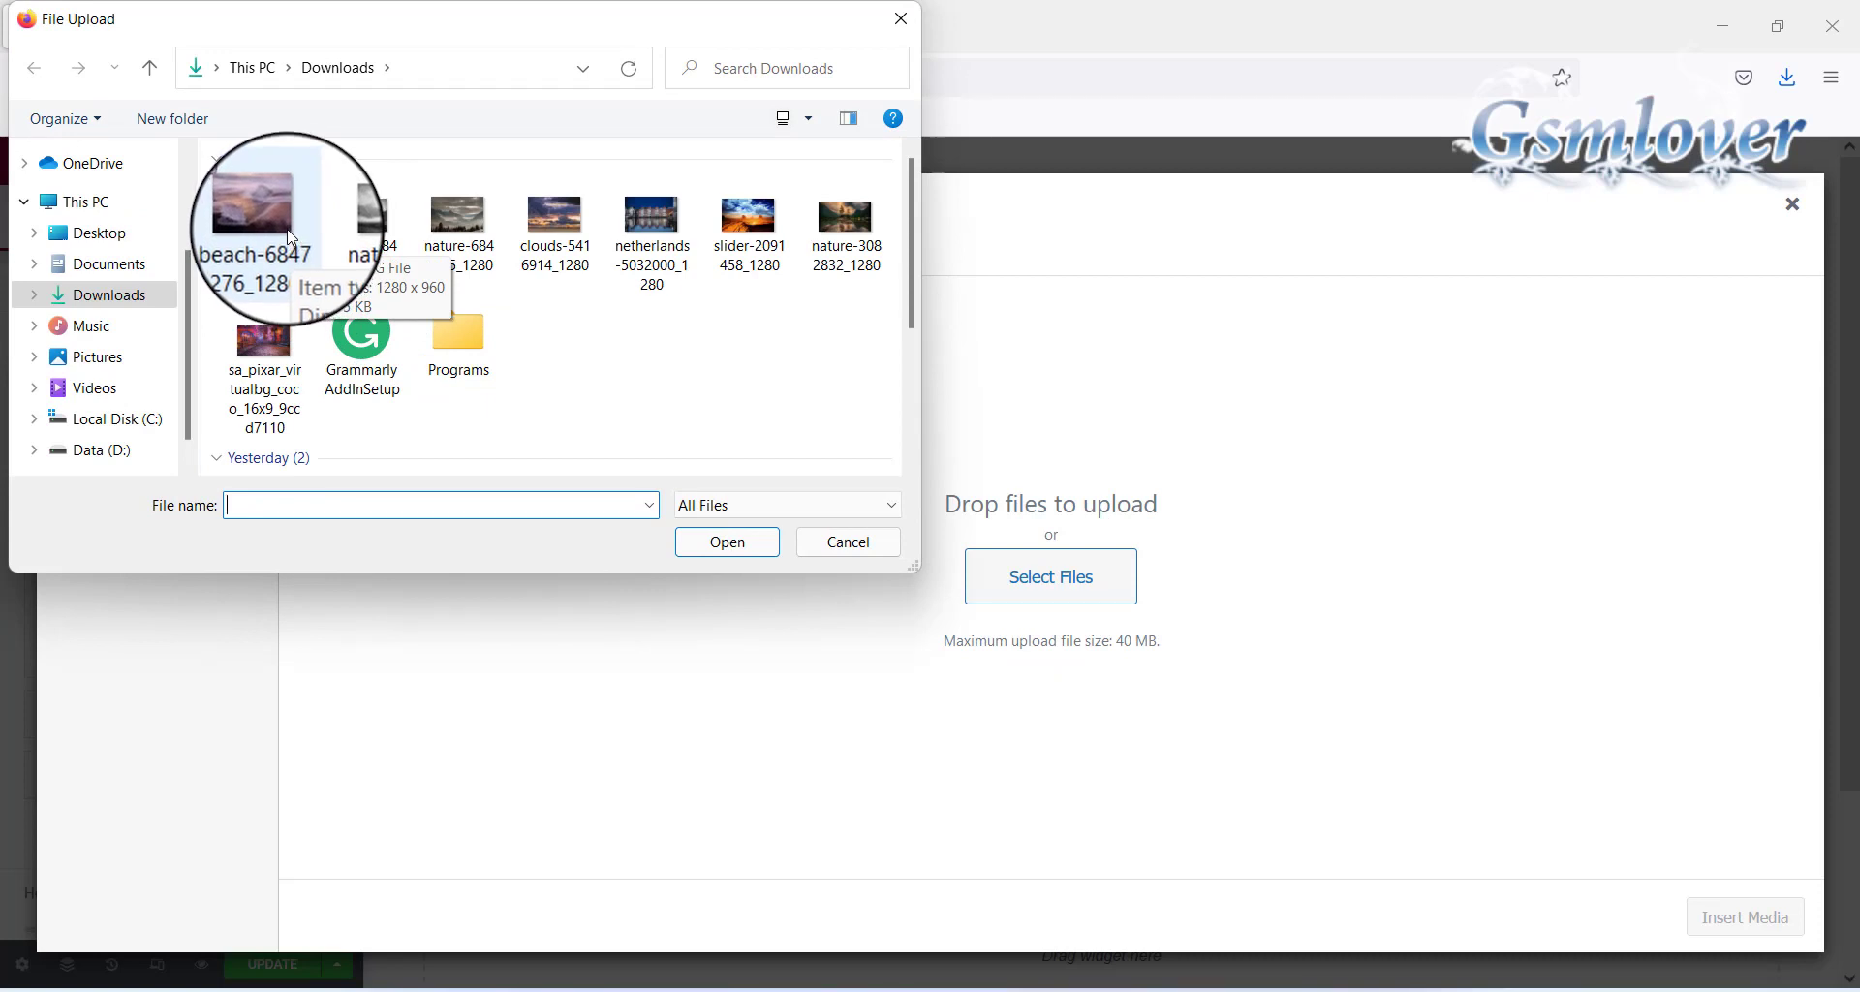
{"action": "left_click", "coordinate": [354, 225]}
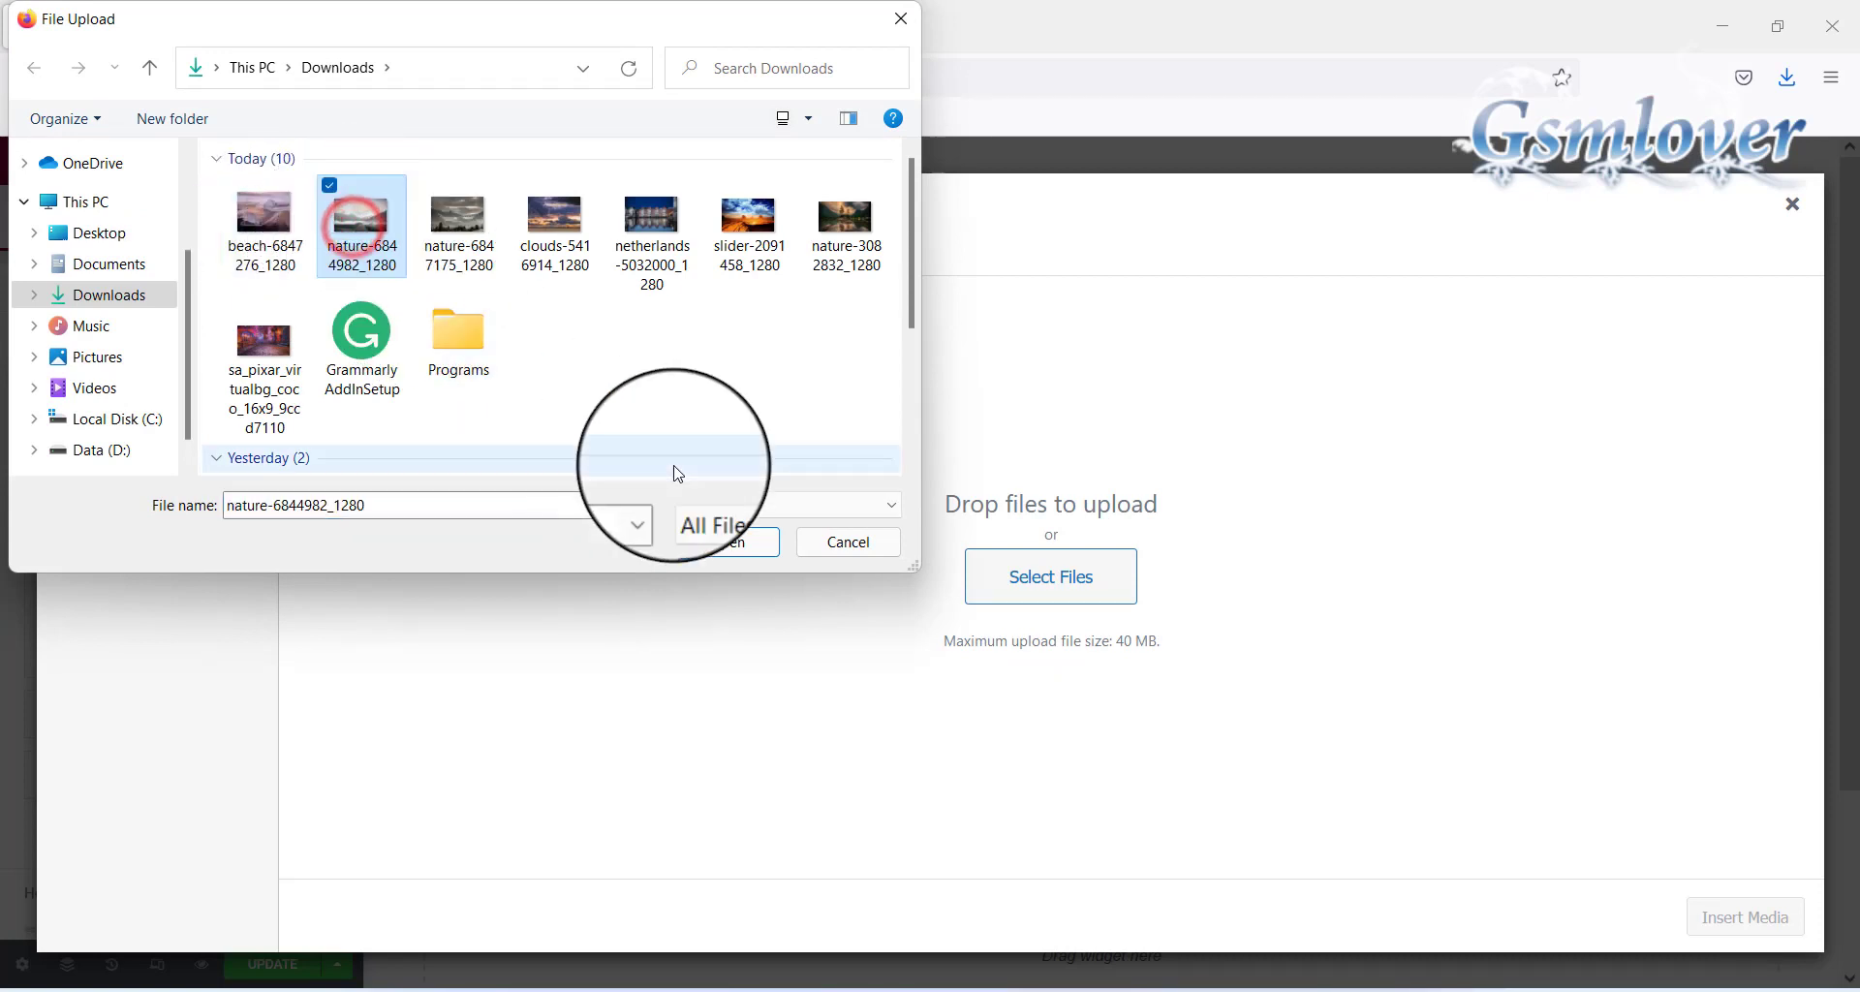
{"action": "left_click", "coordinate": [712, 548]}
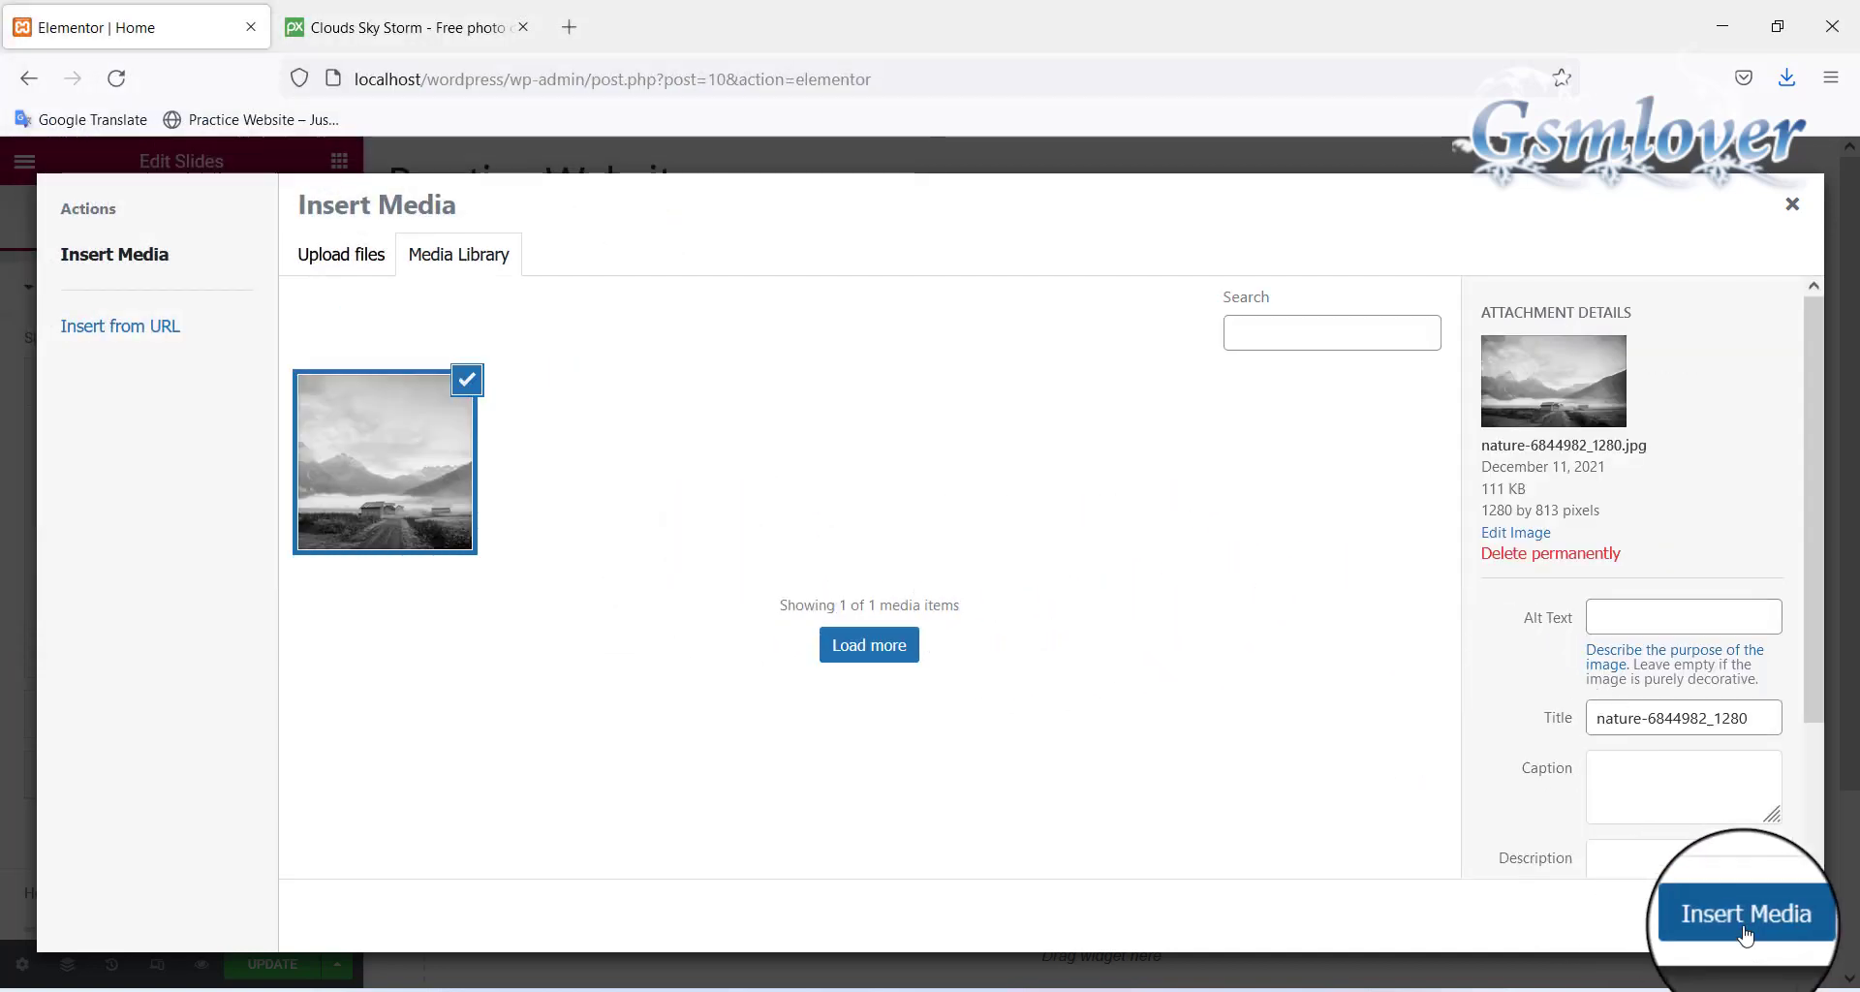
{"action": "left_click", "coordinate": [1743, 934]}
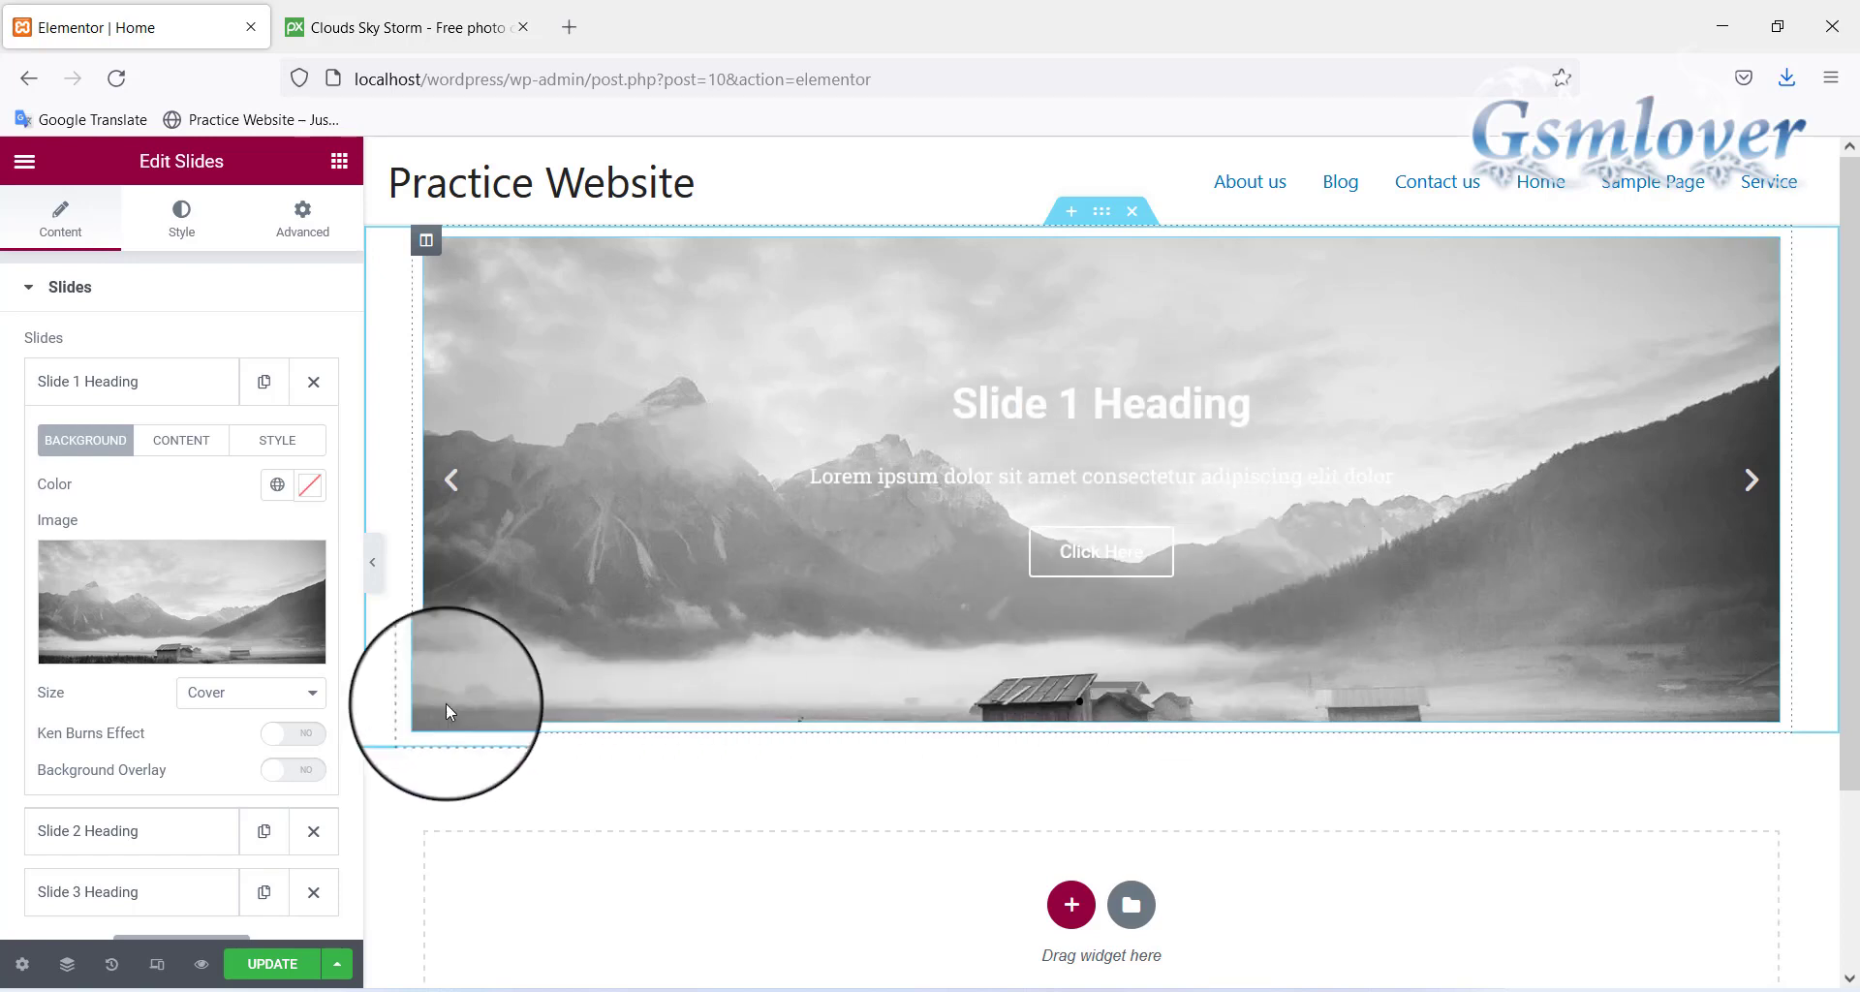
Try fitting Slide 1's background image inside the slide, then set it back to fill the slide
{"action": "left_click", "coordinate": [313, 694]}
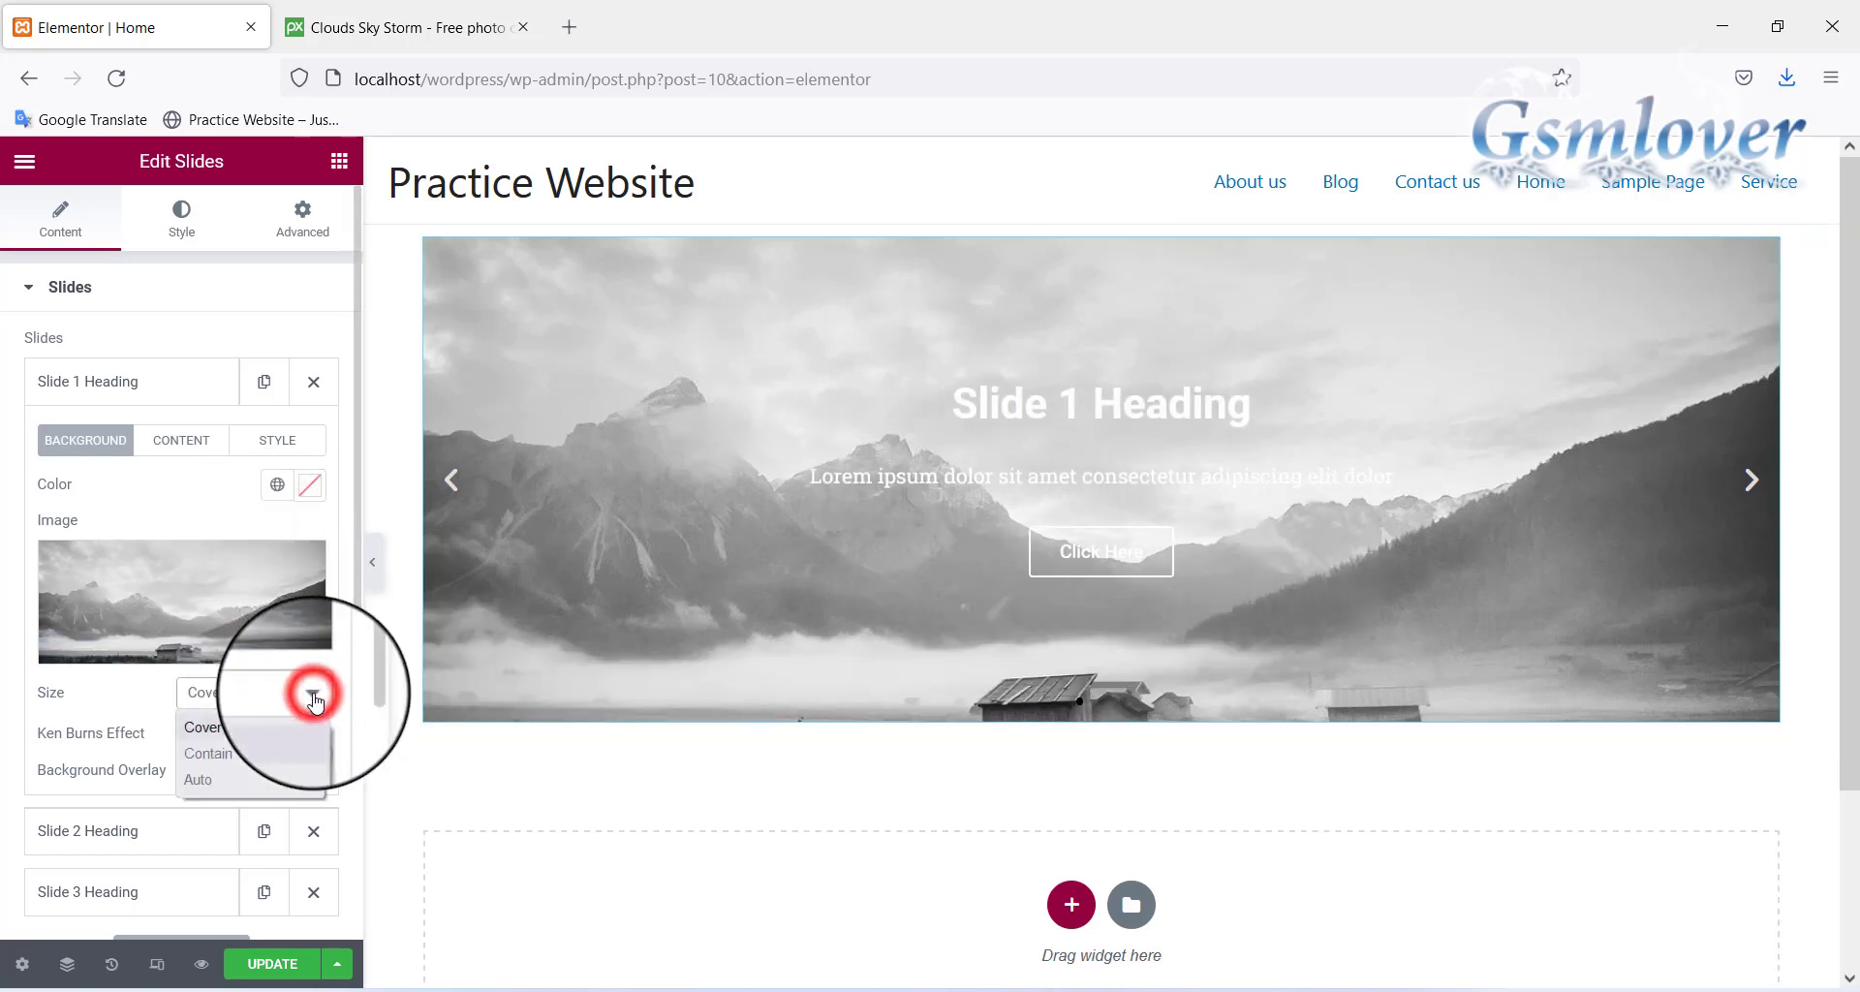
{"action": "left_click", "coordinate": [237, 759]}
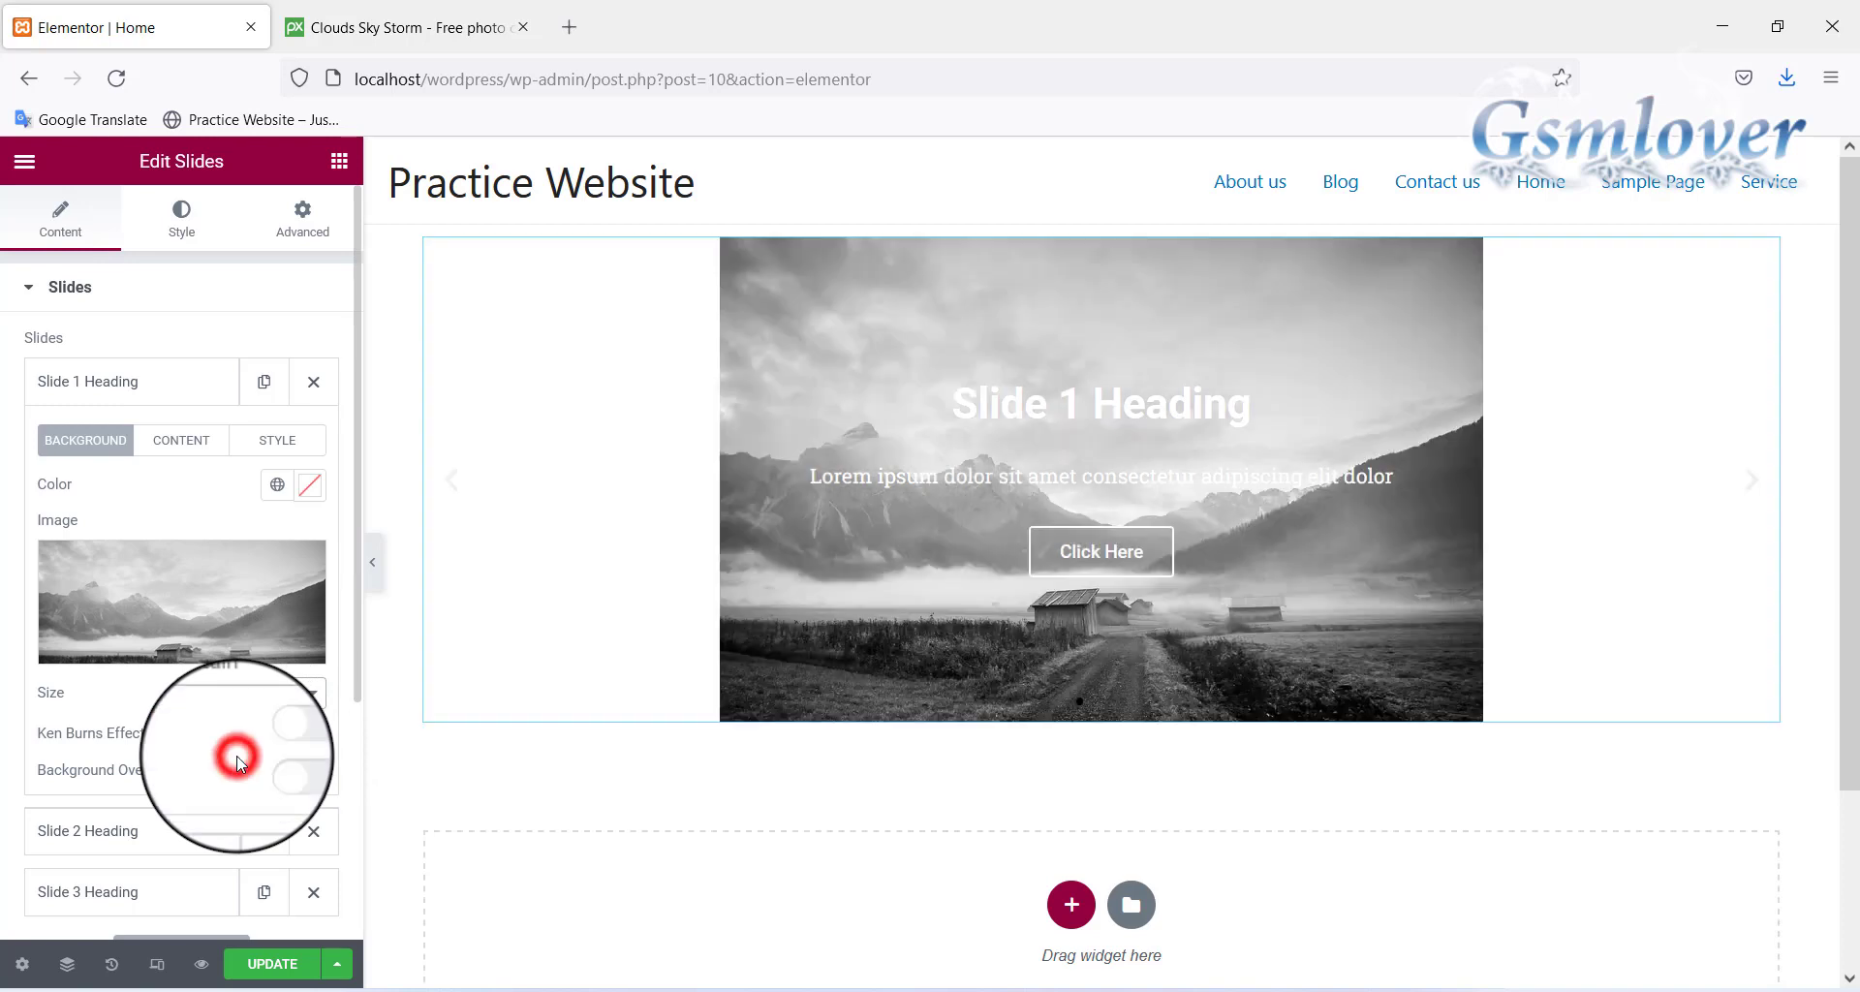
{"action": "left_click", "coordinate": [308, 693]}
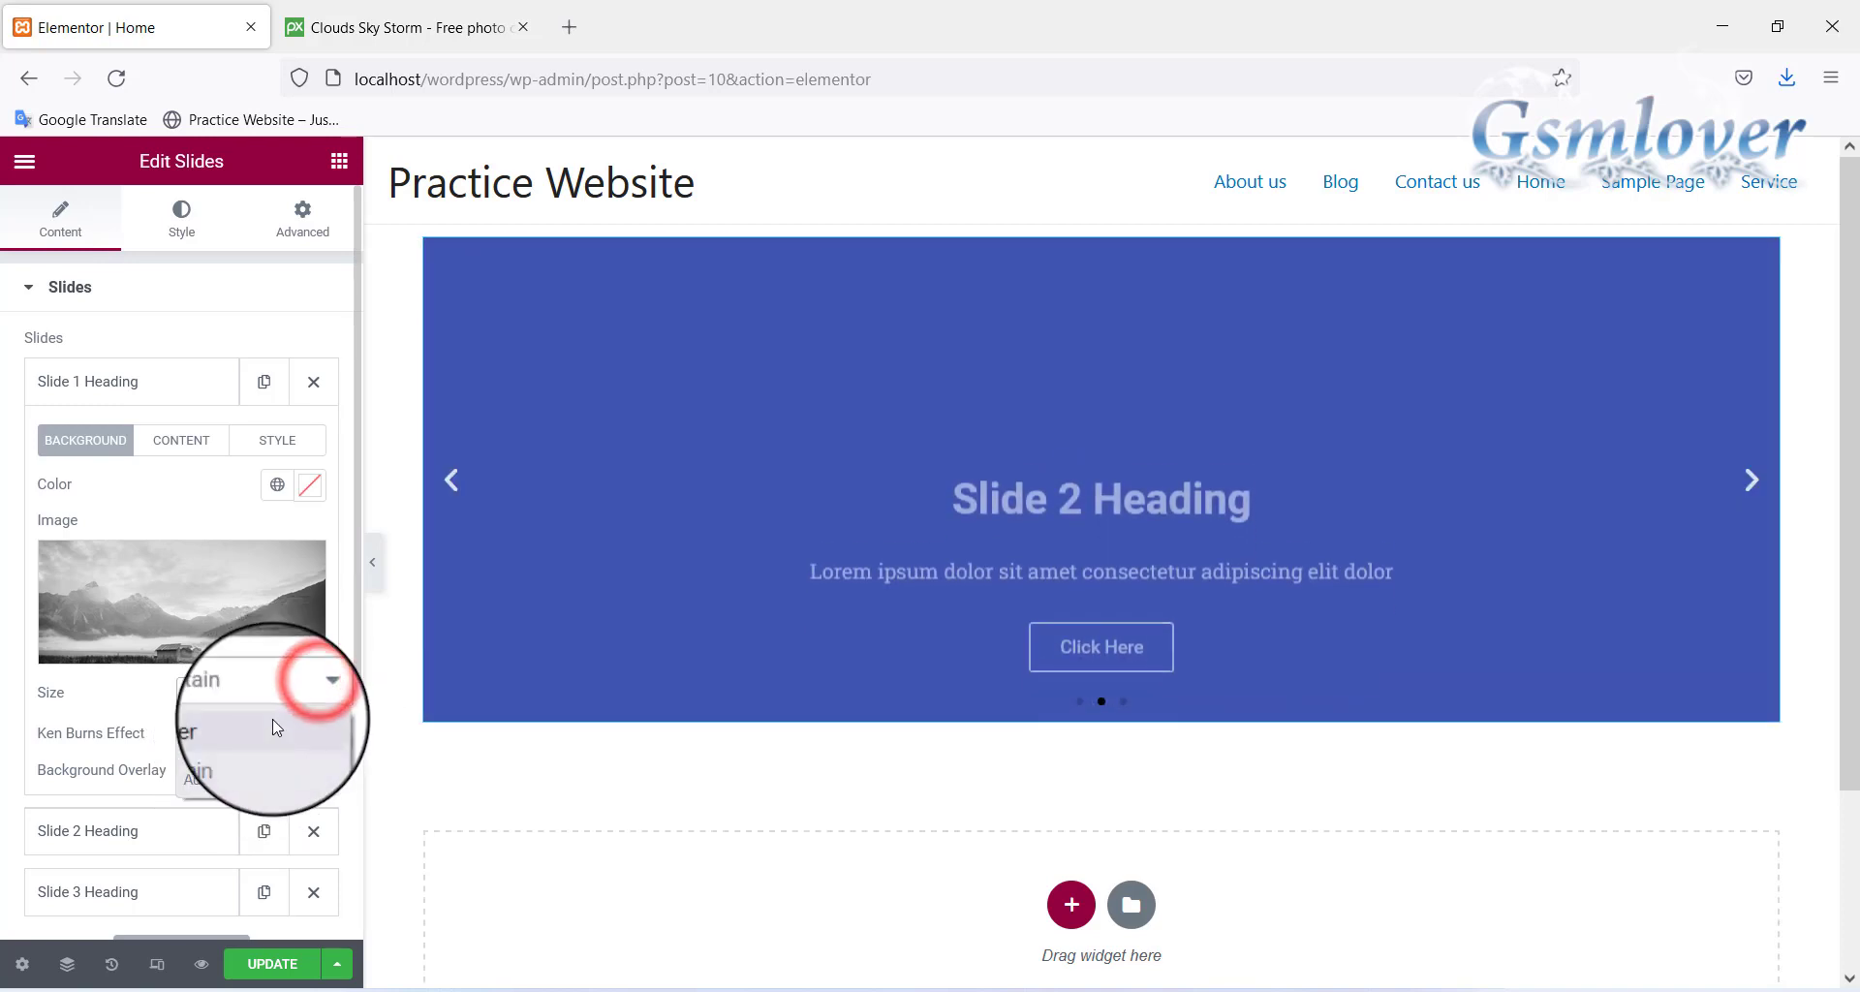
{"action": "left_click", "coordinate": [275, 721]}
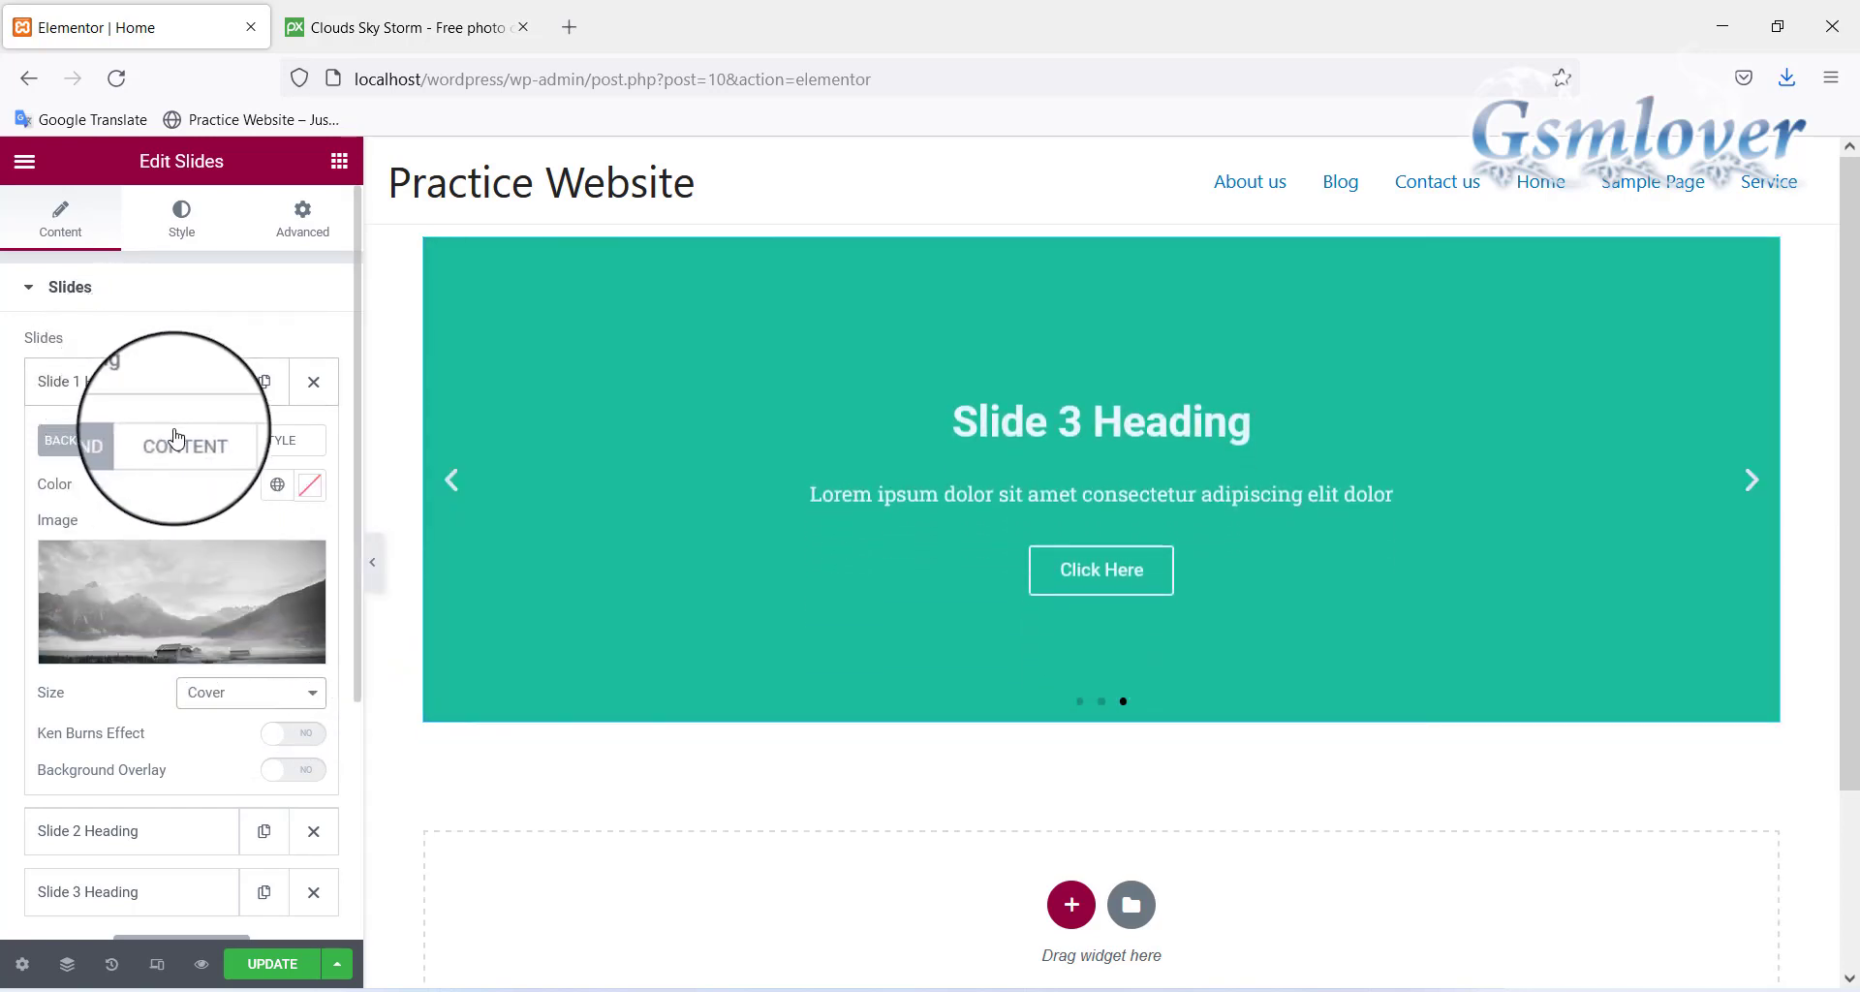
Retitle Slide 1 'Practice website', select its description, and set its link to #
{"action": "left_click", "coordinate": [185, 441]}
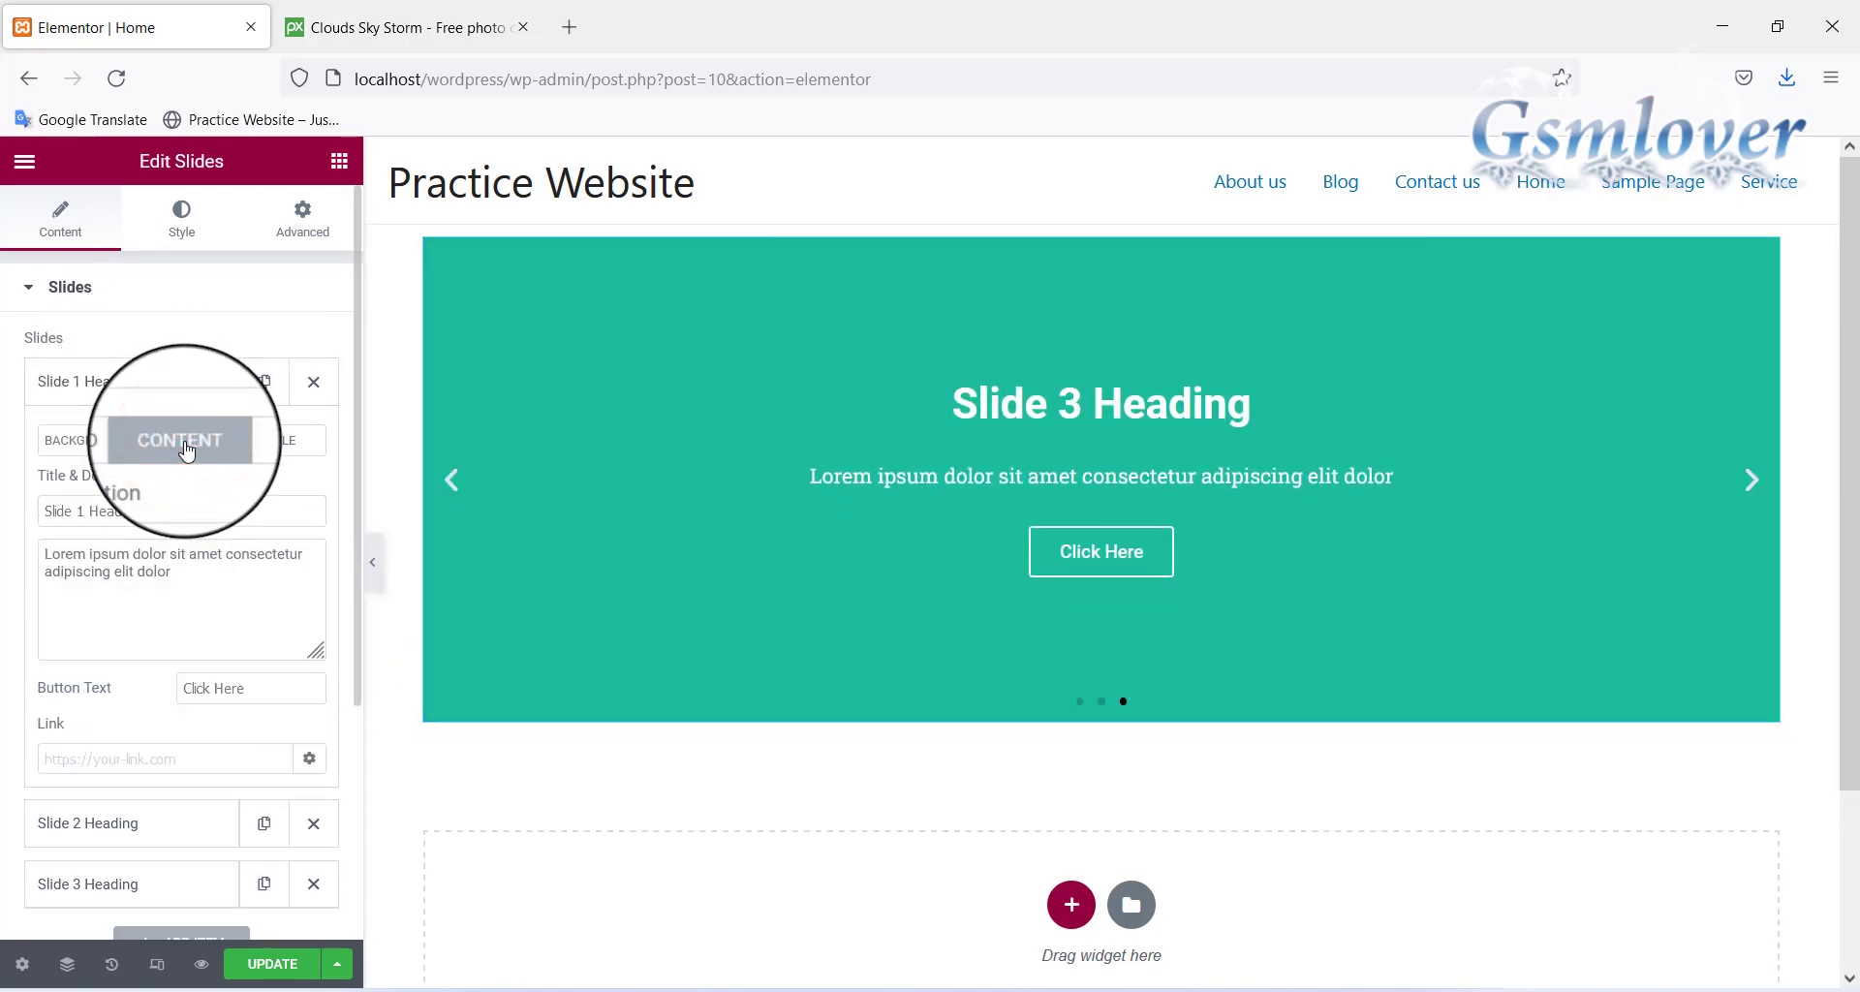
{"action": "left_click_drag", "start_coordinate": [160, 508], "coordinate": [13, 508]}
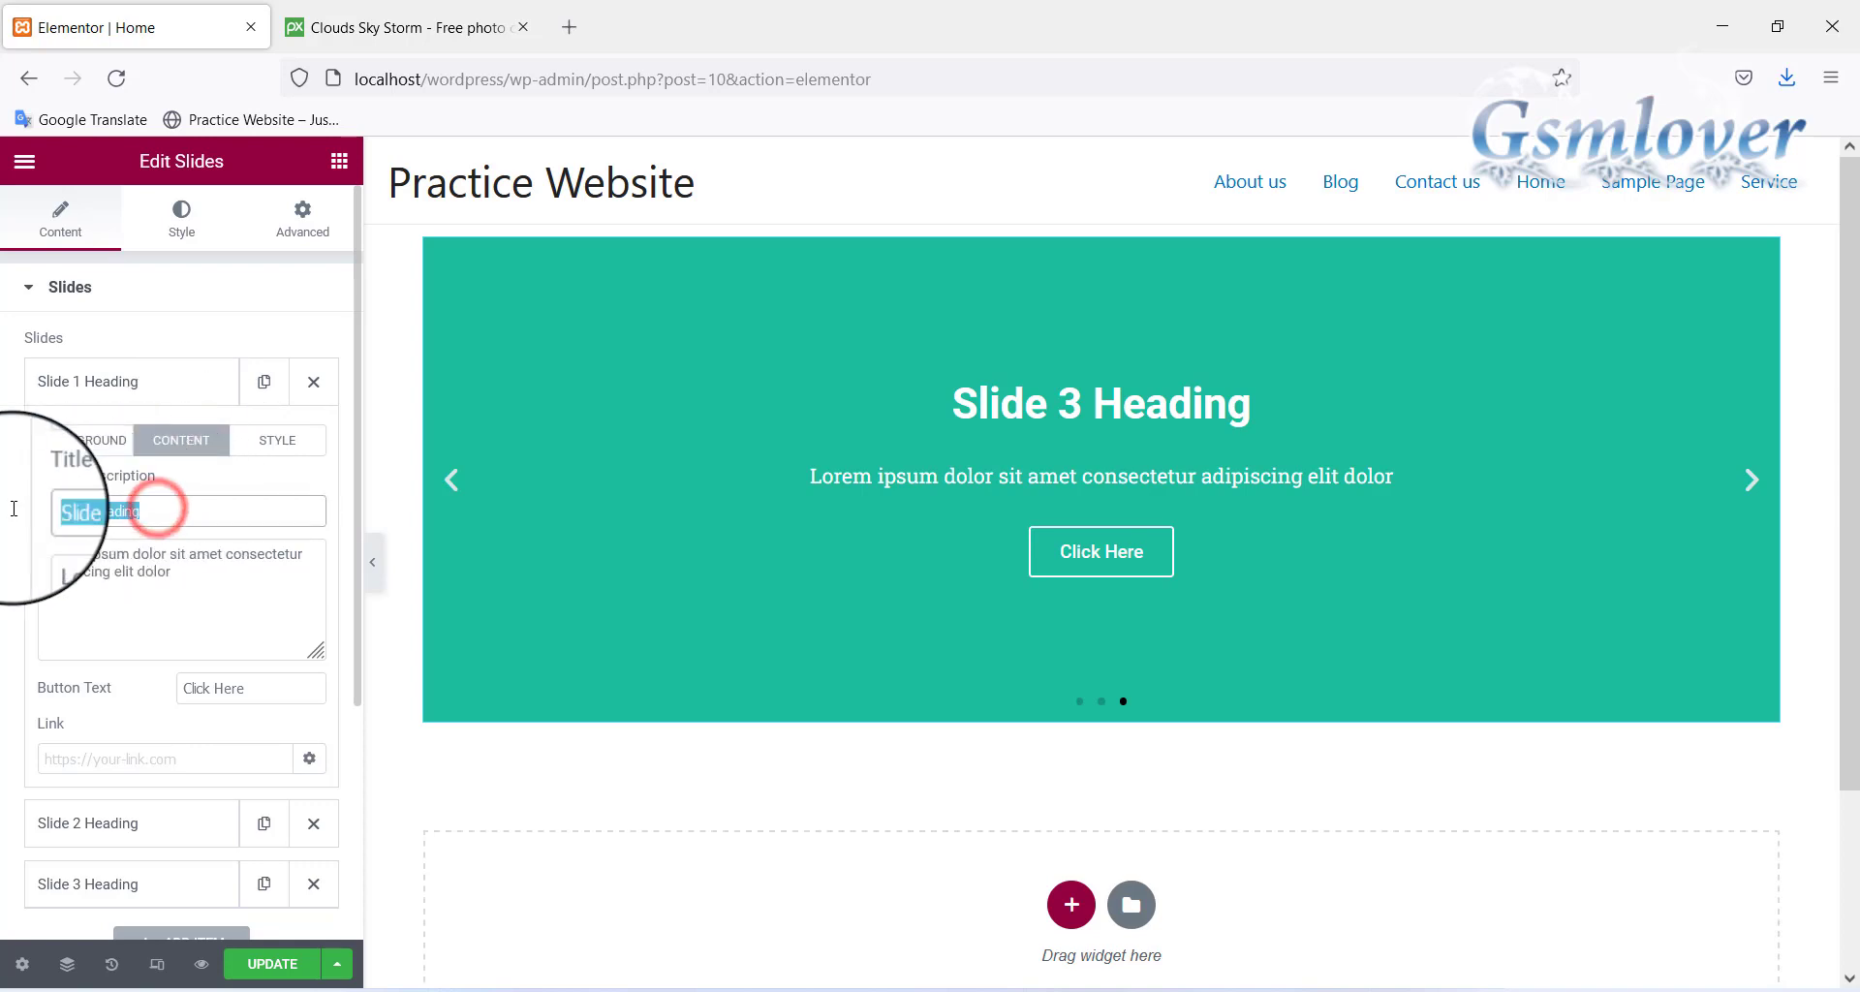
{"action": "type", "text": "Practice website"}
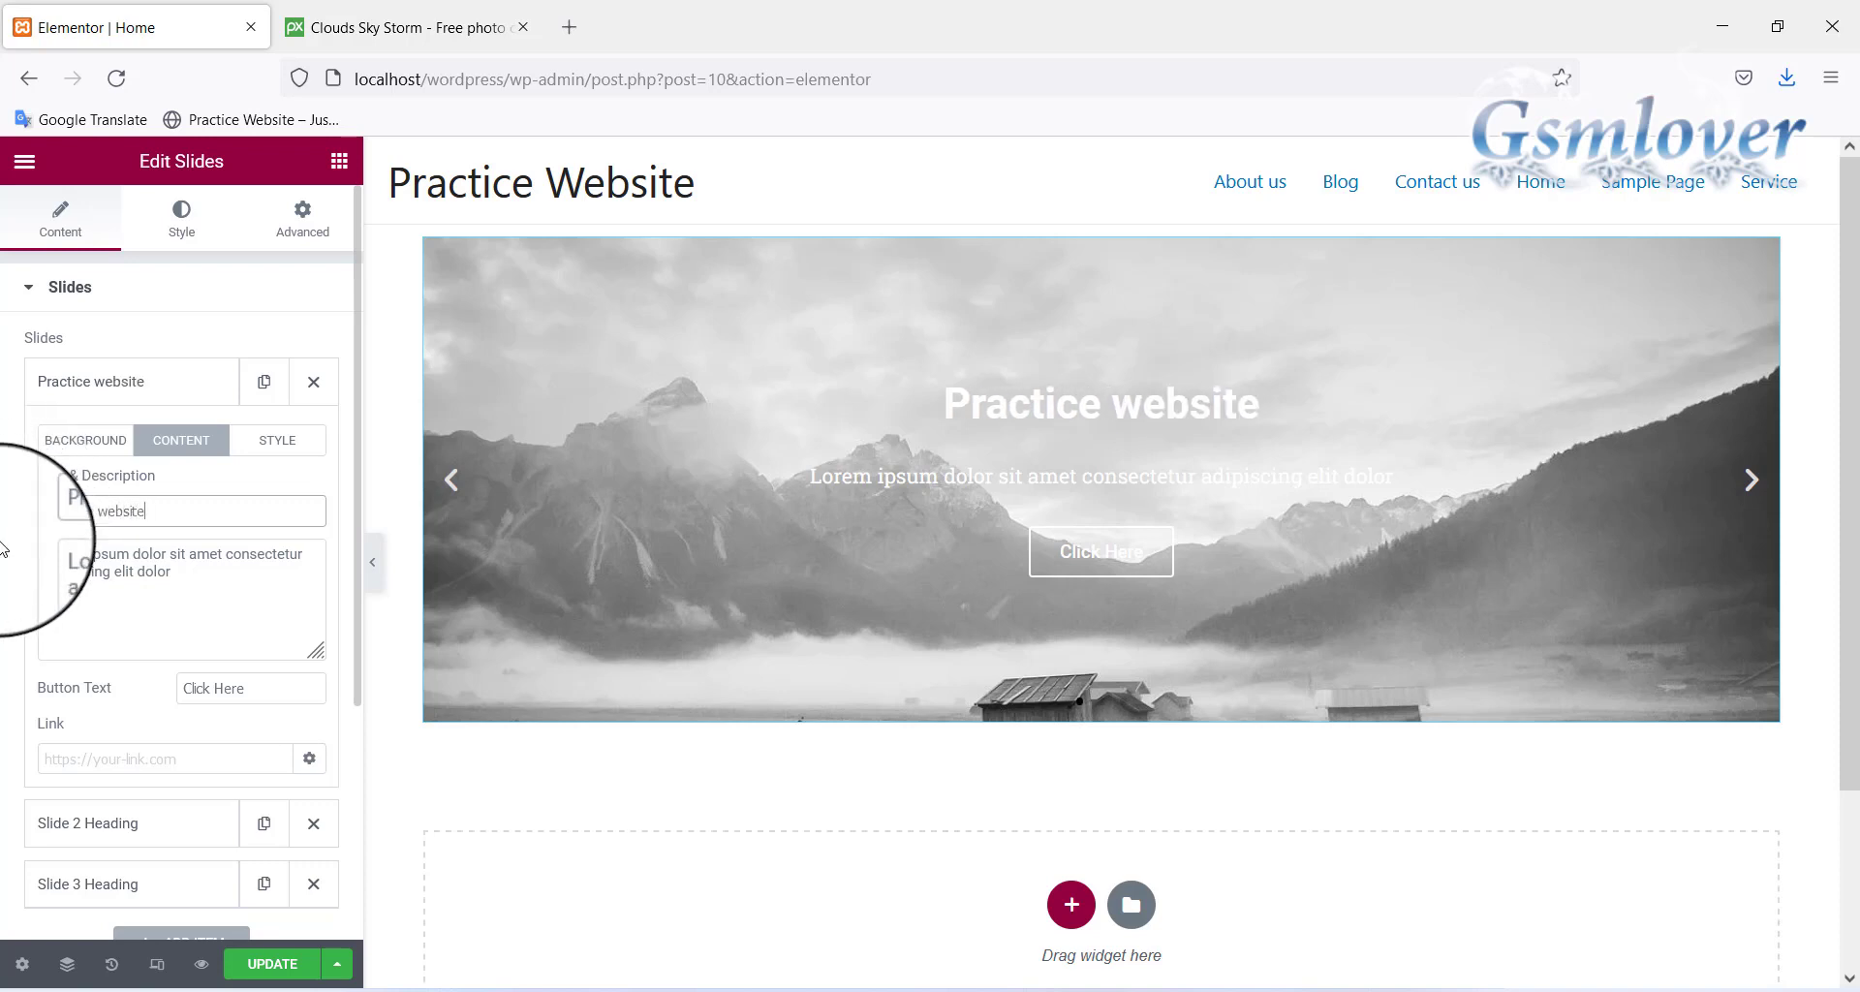
{"action": "left_click_drag", "start_coordinate": [224, 571], "coordinate": [2, 553]}
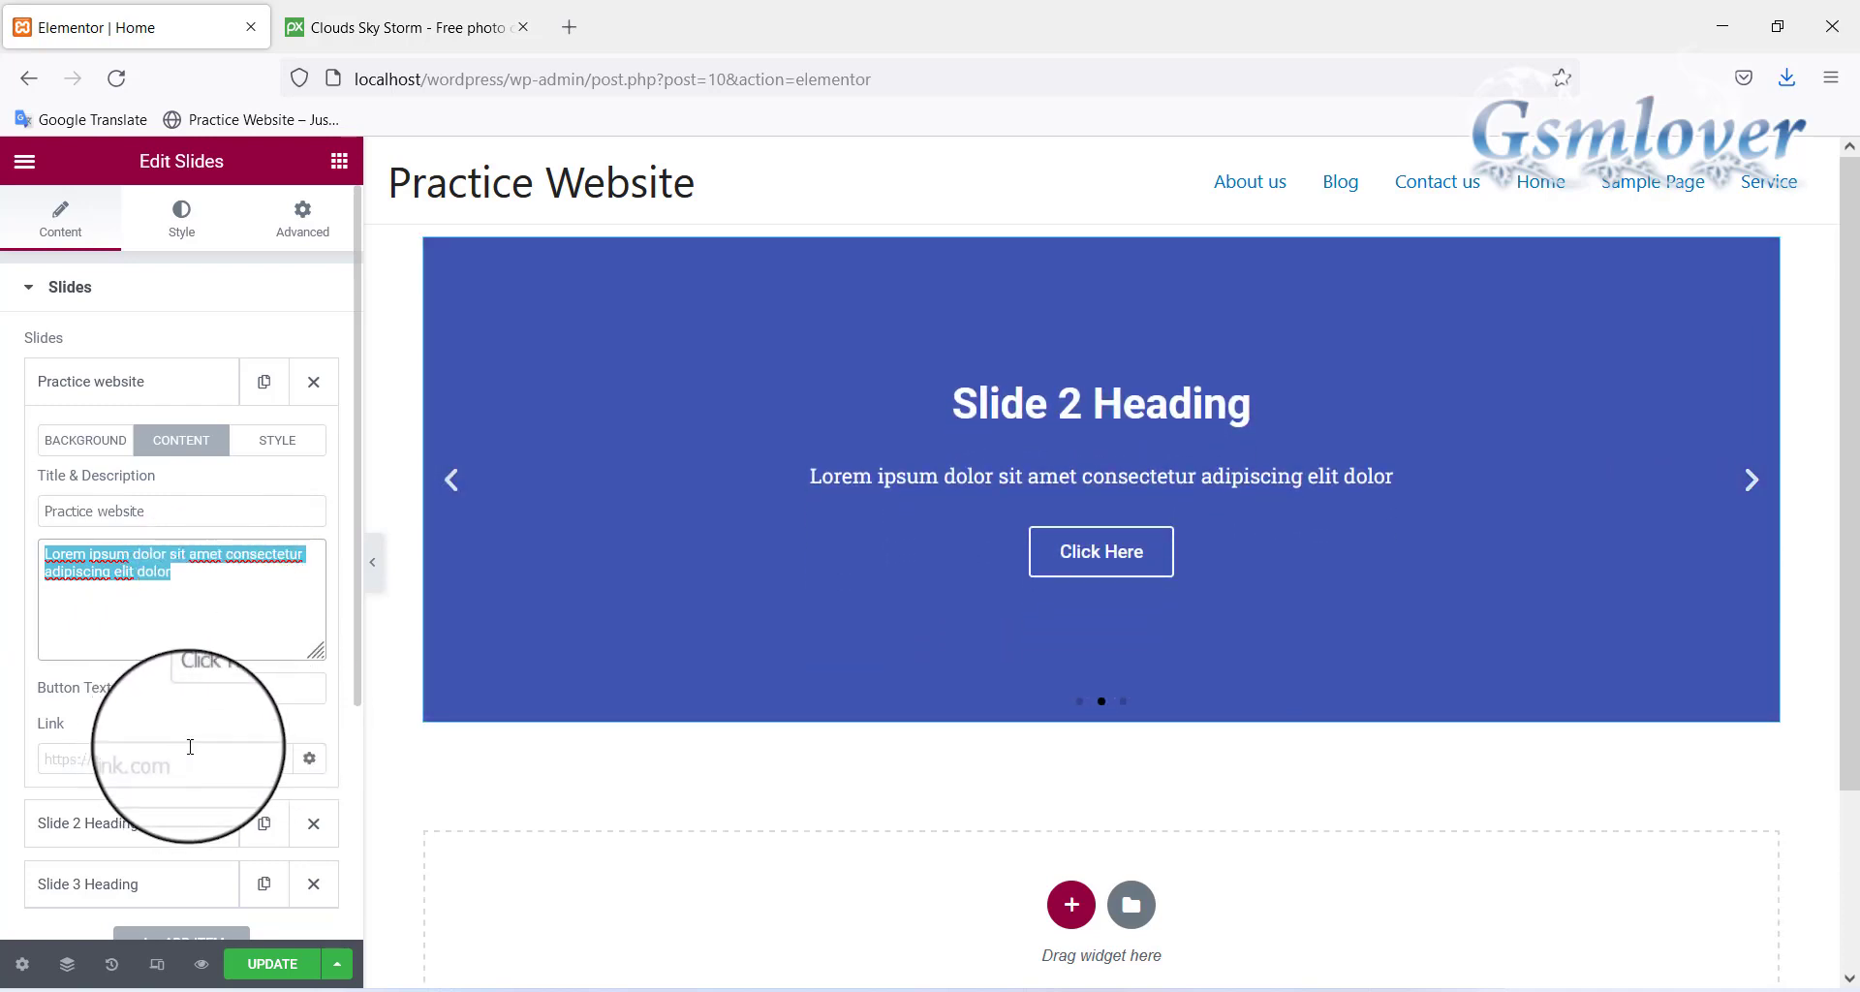
{"action": "left_click", "coordinate": [267, 687]}
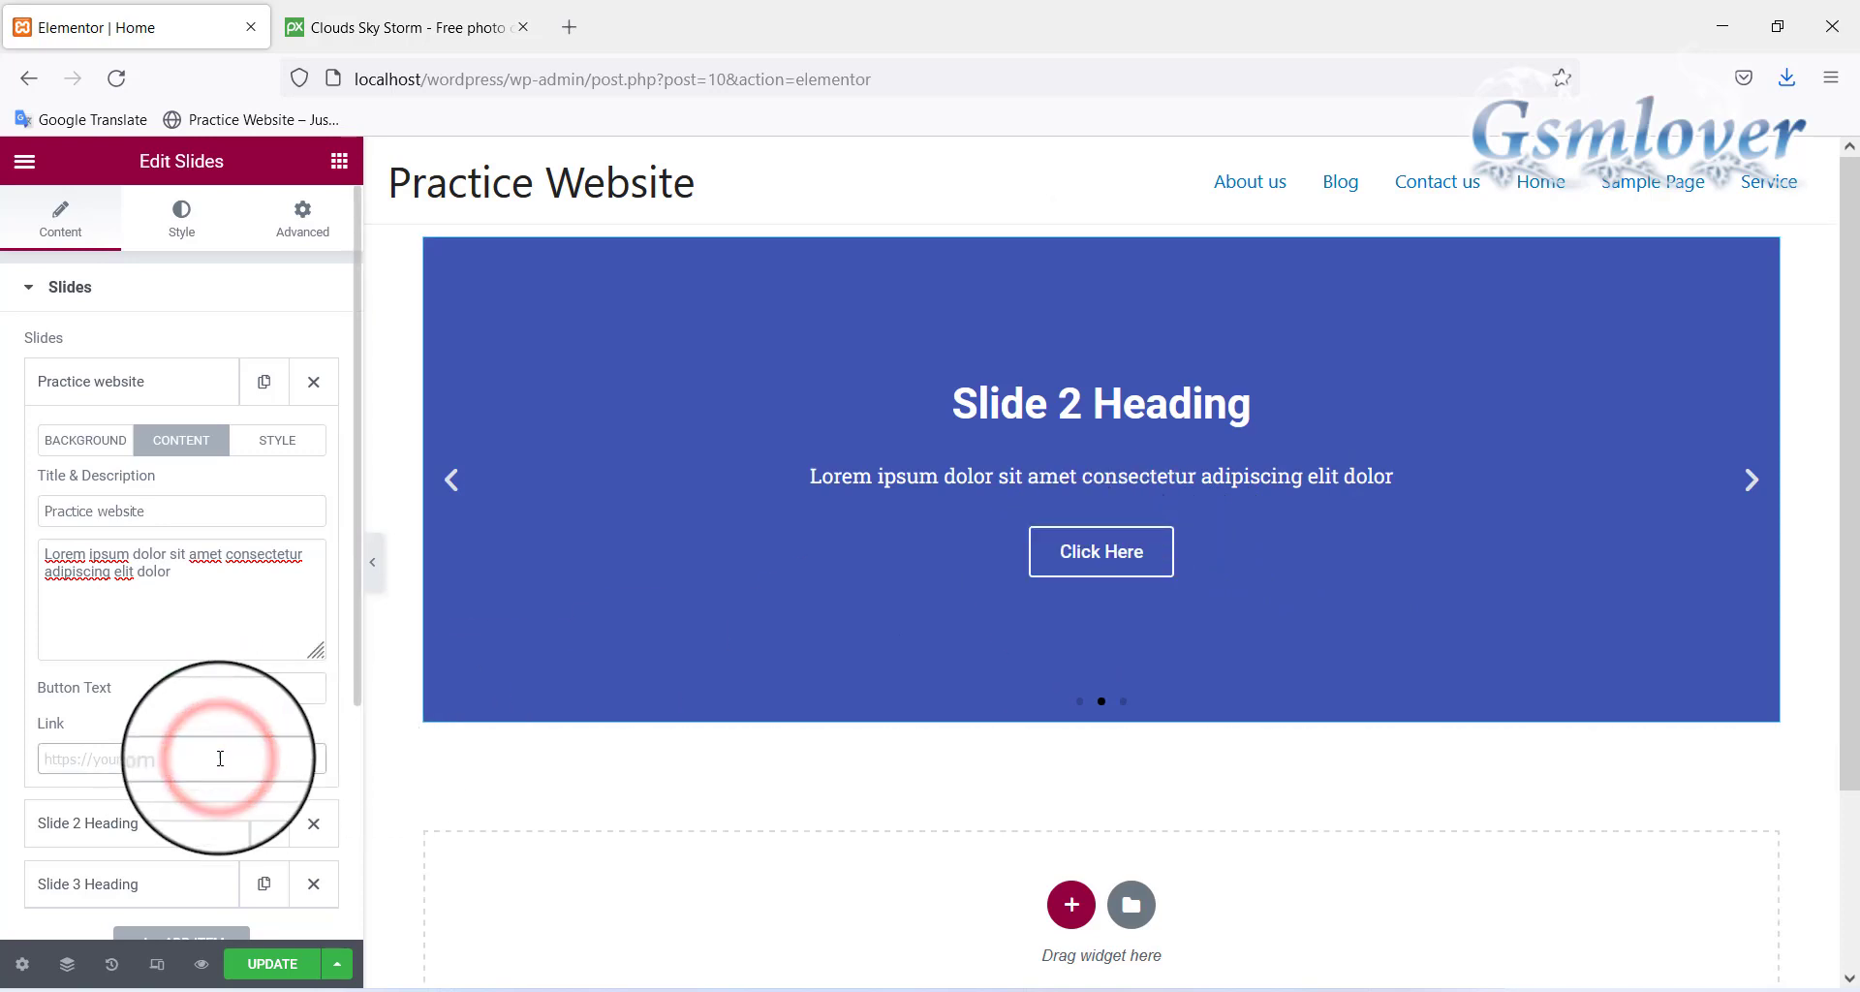
{"action": "type", "text": "#"}
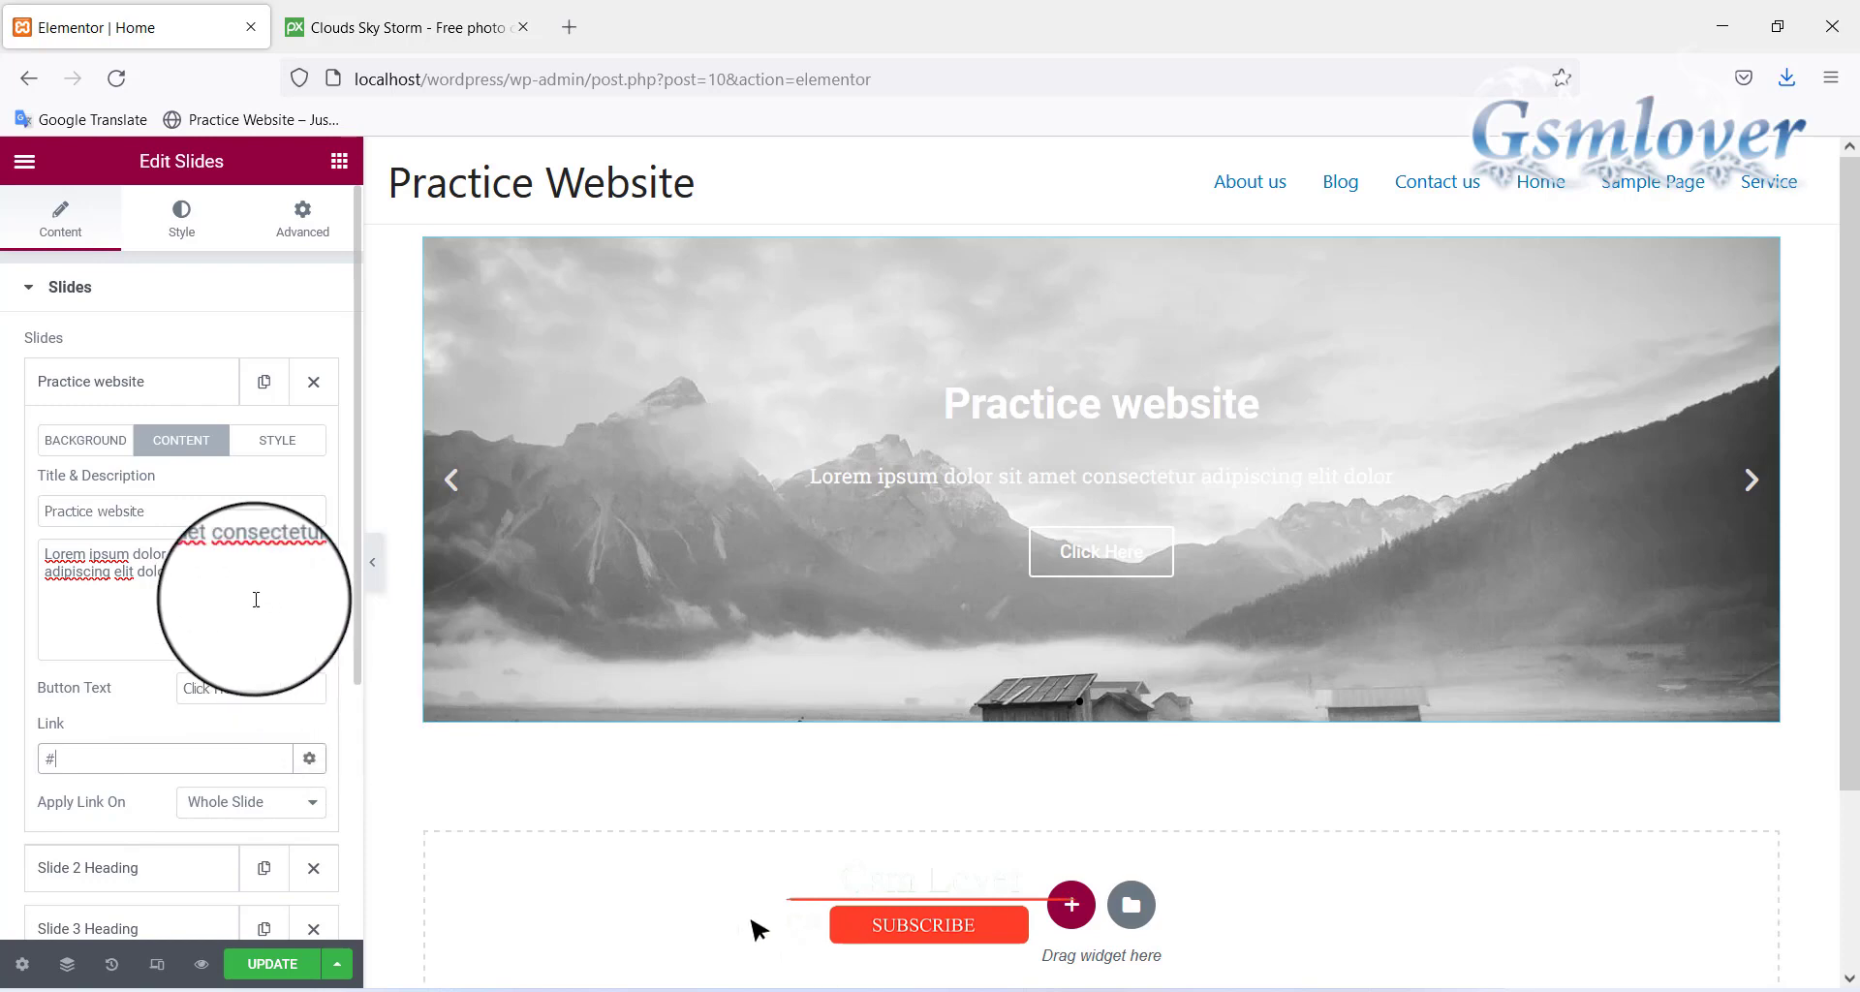
Clear Slide 2's blue colour and upload nature-6847175_1280 as its background image
{"action": "left_click", "coordinate": [133, 381]}
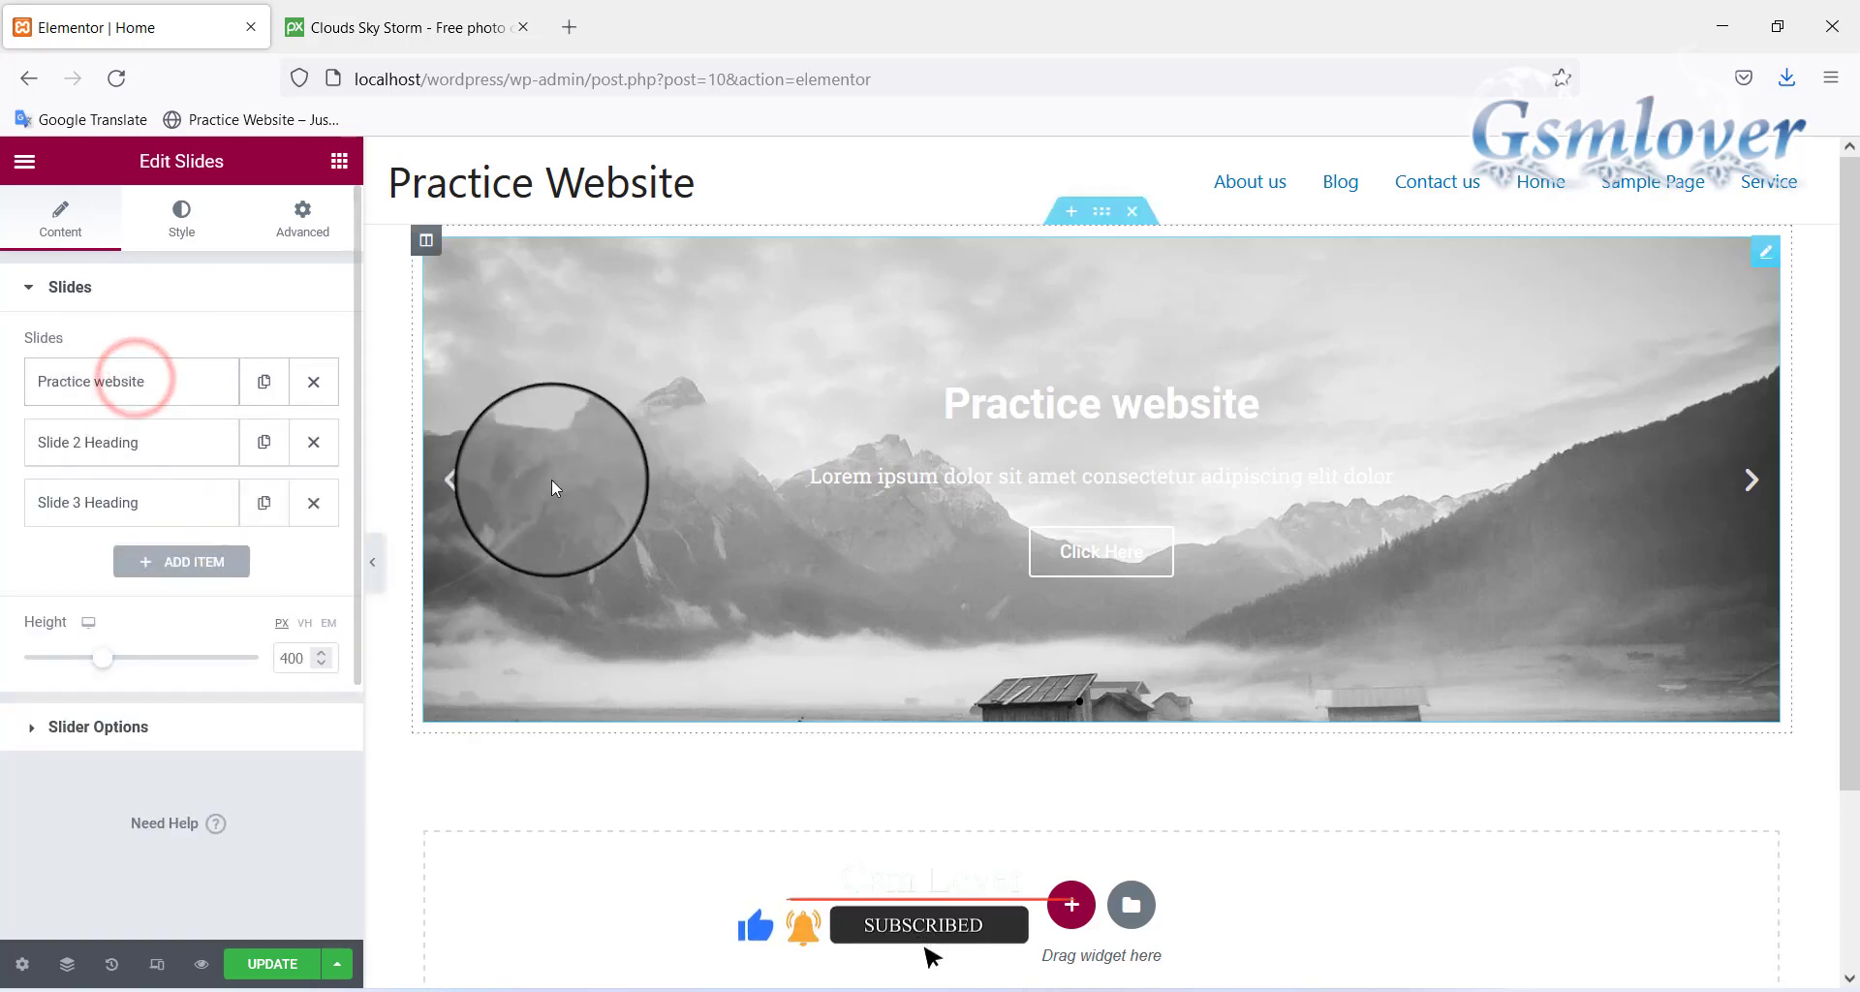
{"action": "left_click", "coordinate": [175, 446]}
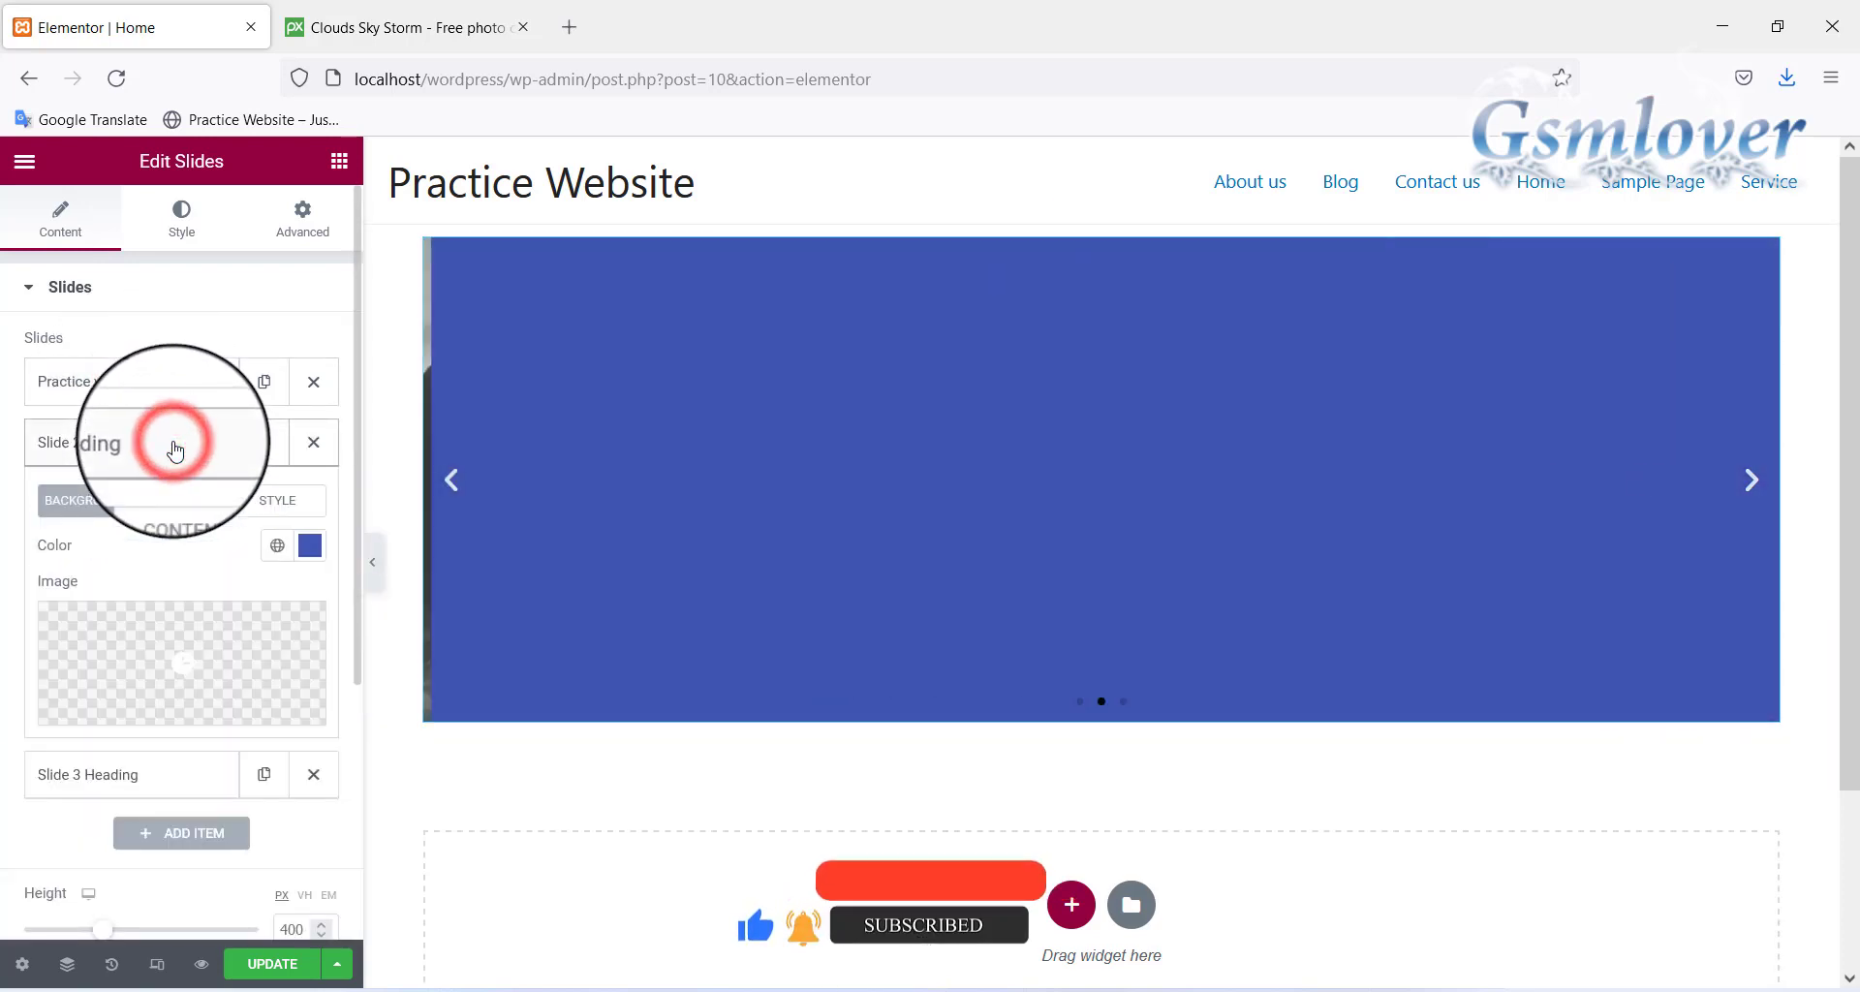
{"action": "left_click", "coordinate": [318, 554]}
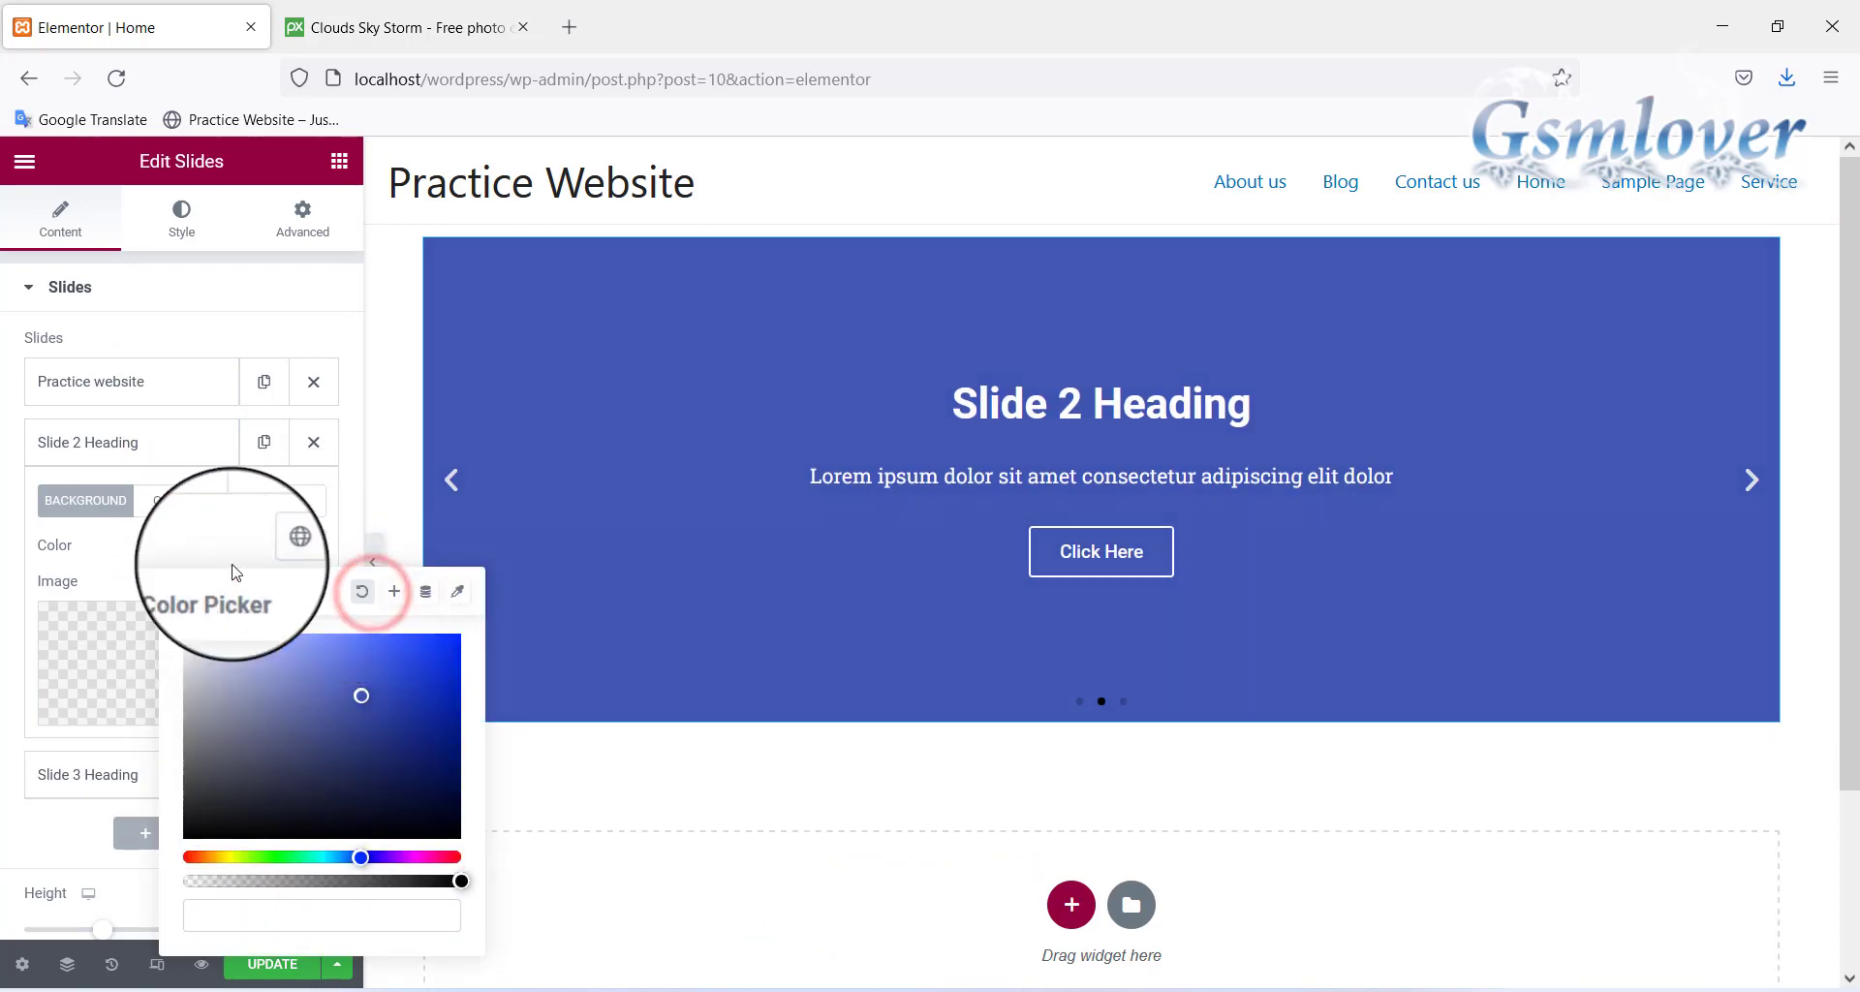
{"action": "left_click", "coordinate": [190, 533]}
{"action": "left_click", "coordinate": [208, 658]}
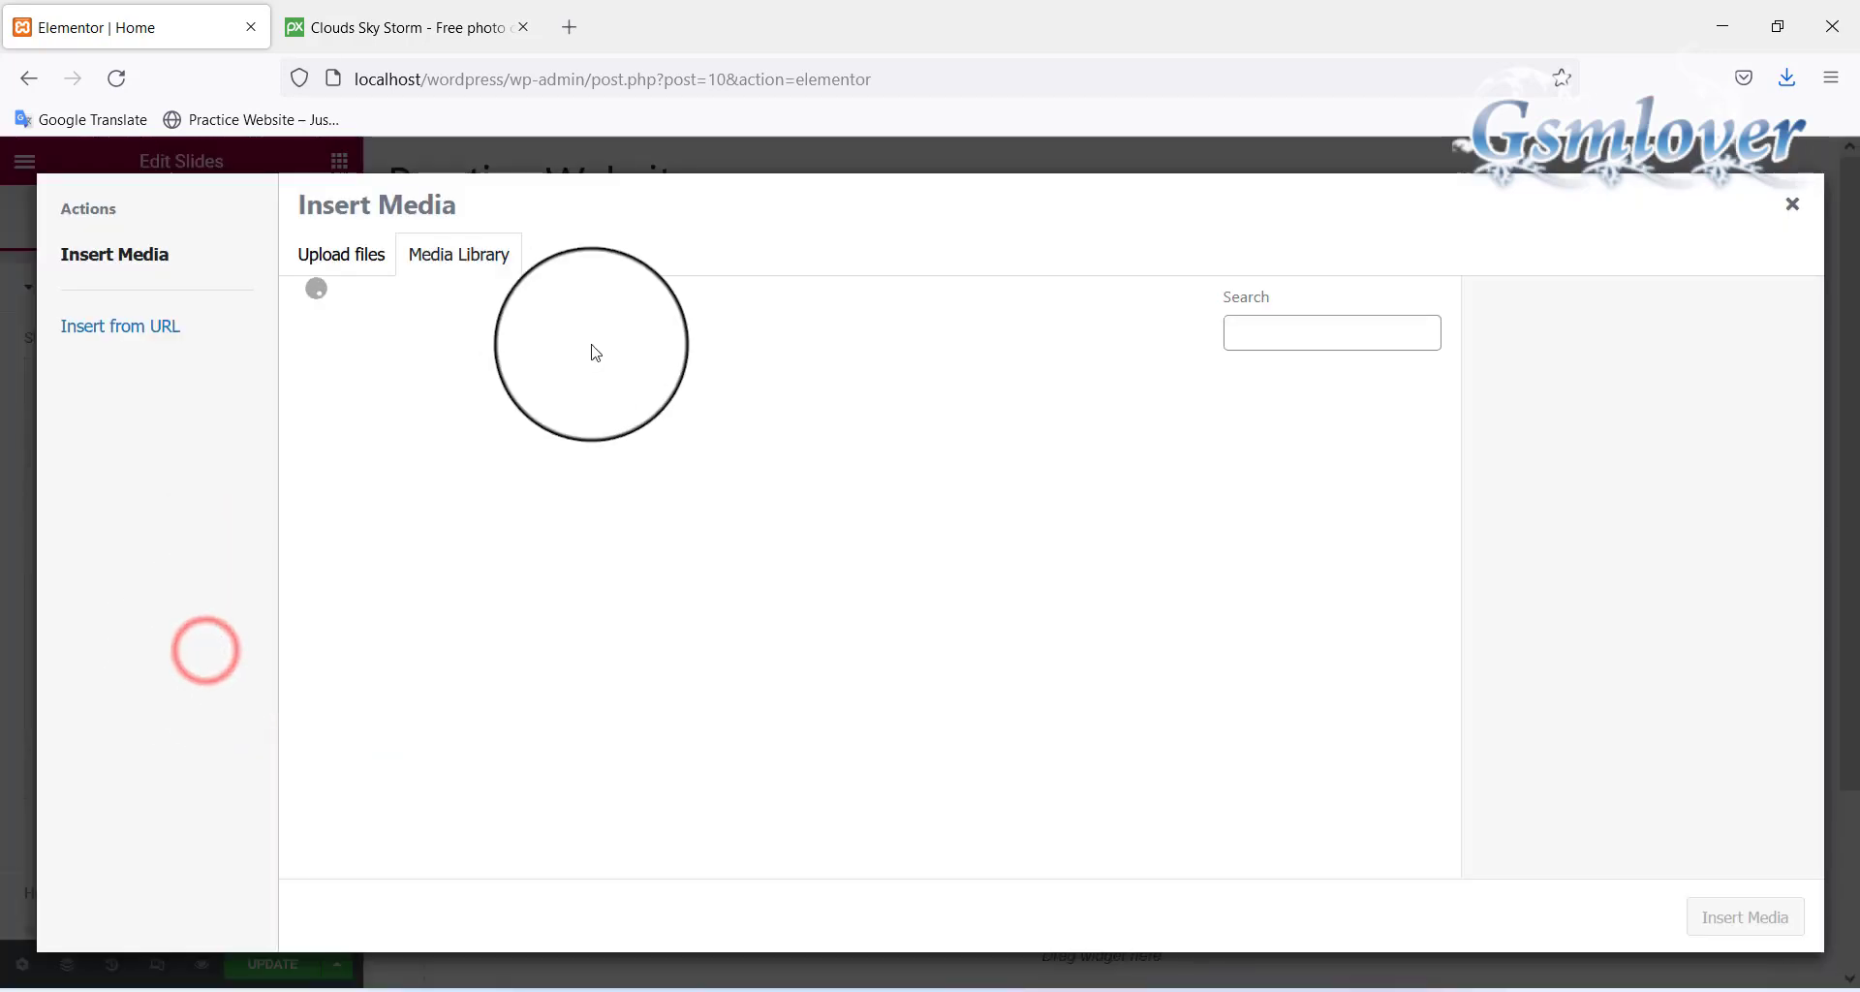
{"action": "left_click", "coordinate": [346, 256]}
{"action": "left_click", "coordinate": [1051, 581]}
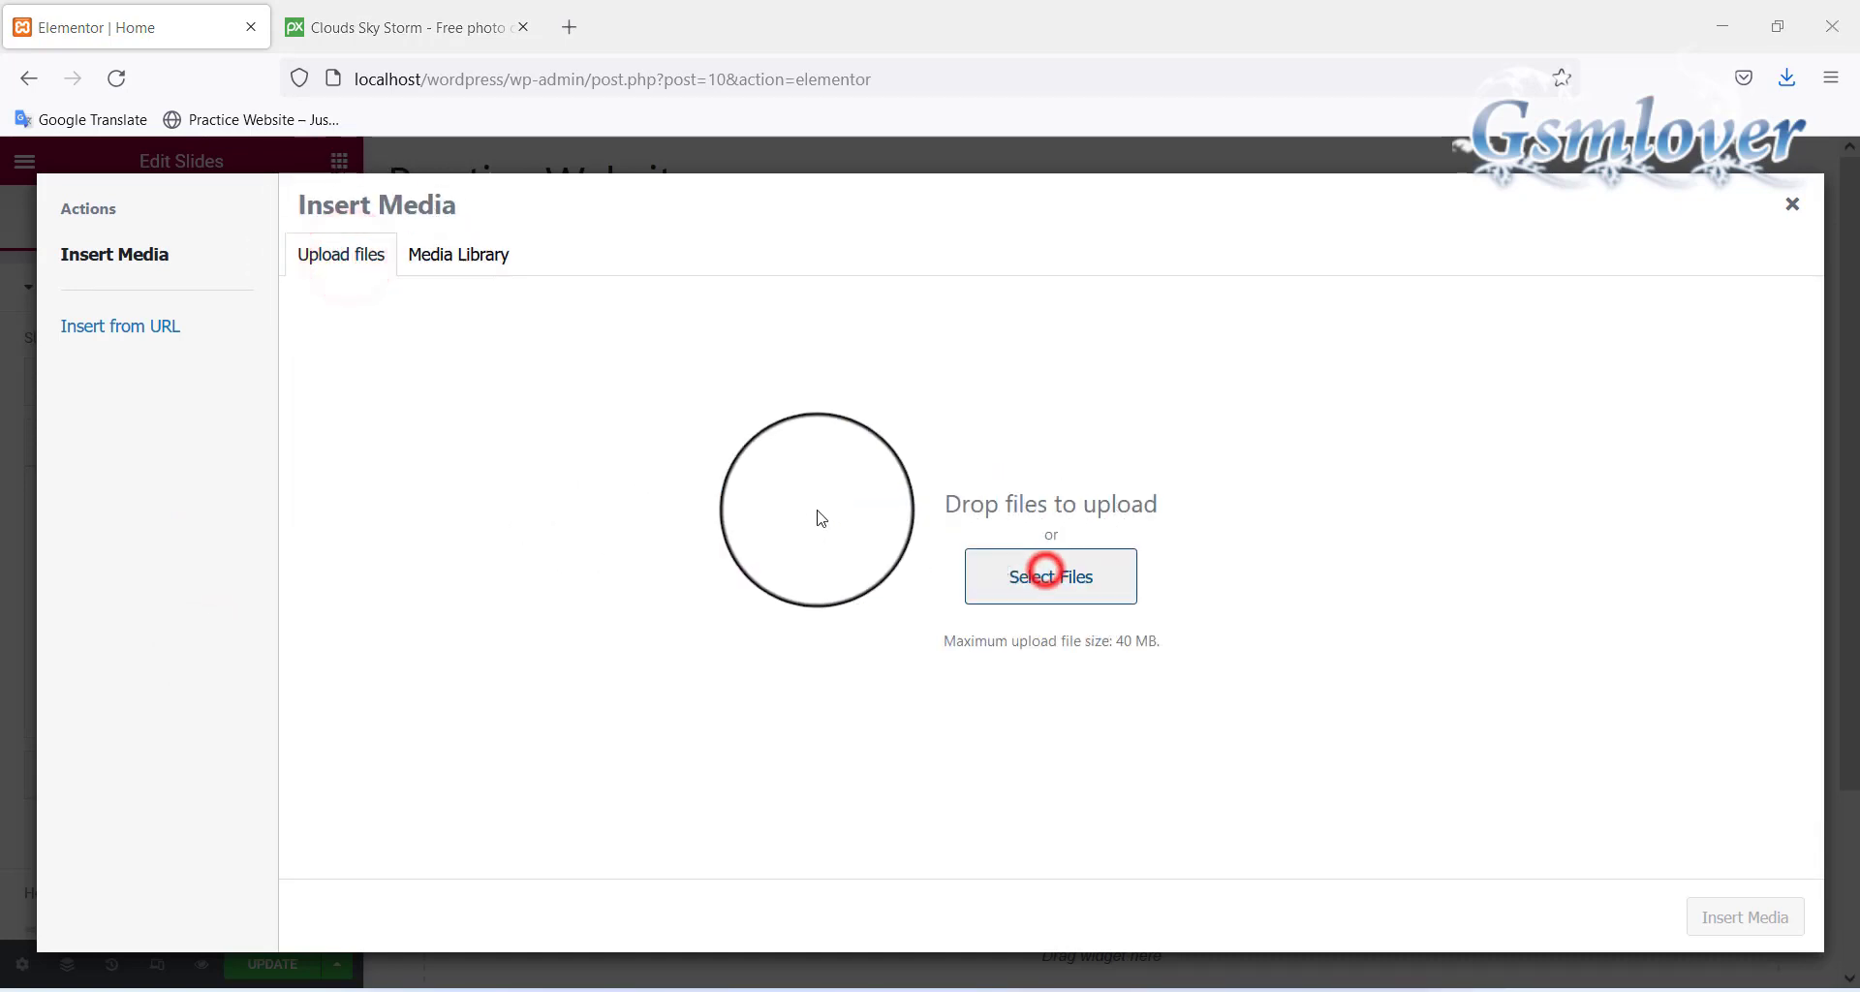
{"action": "left_click", "coordinate": [463, 217]}
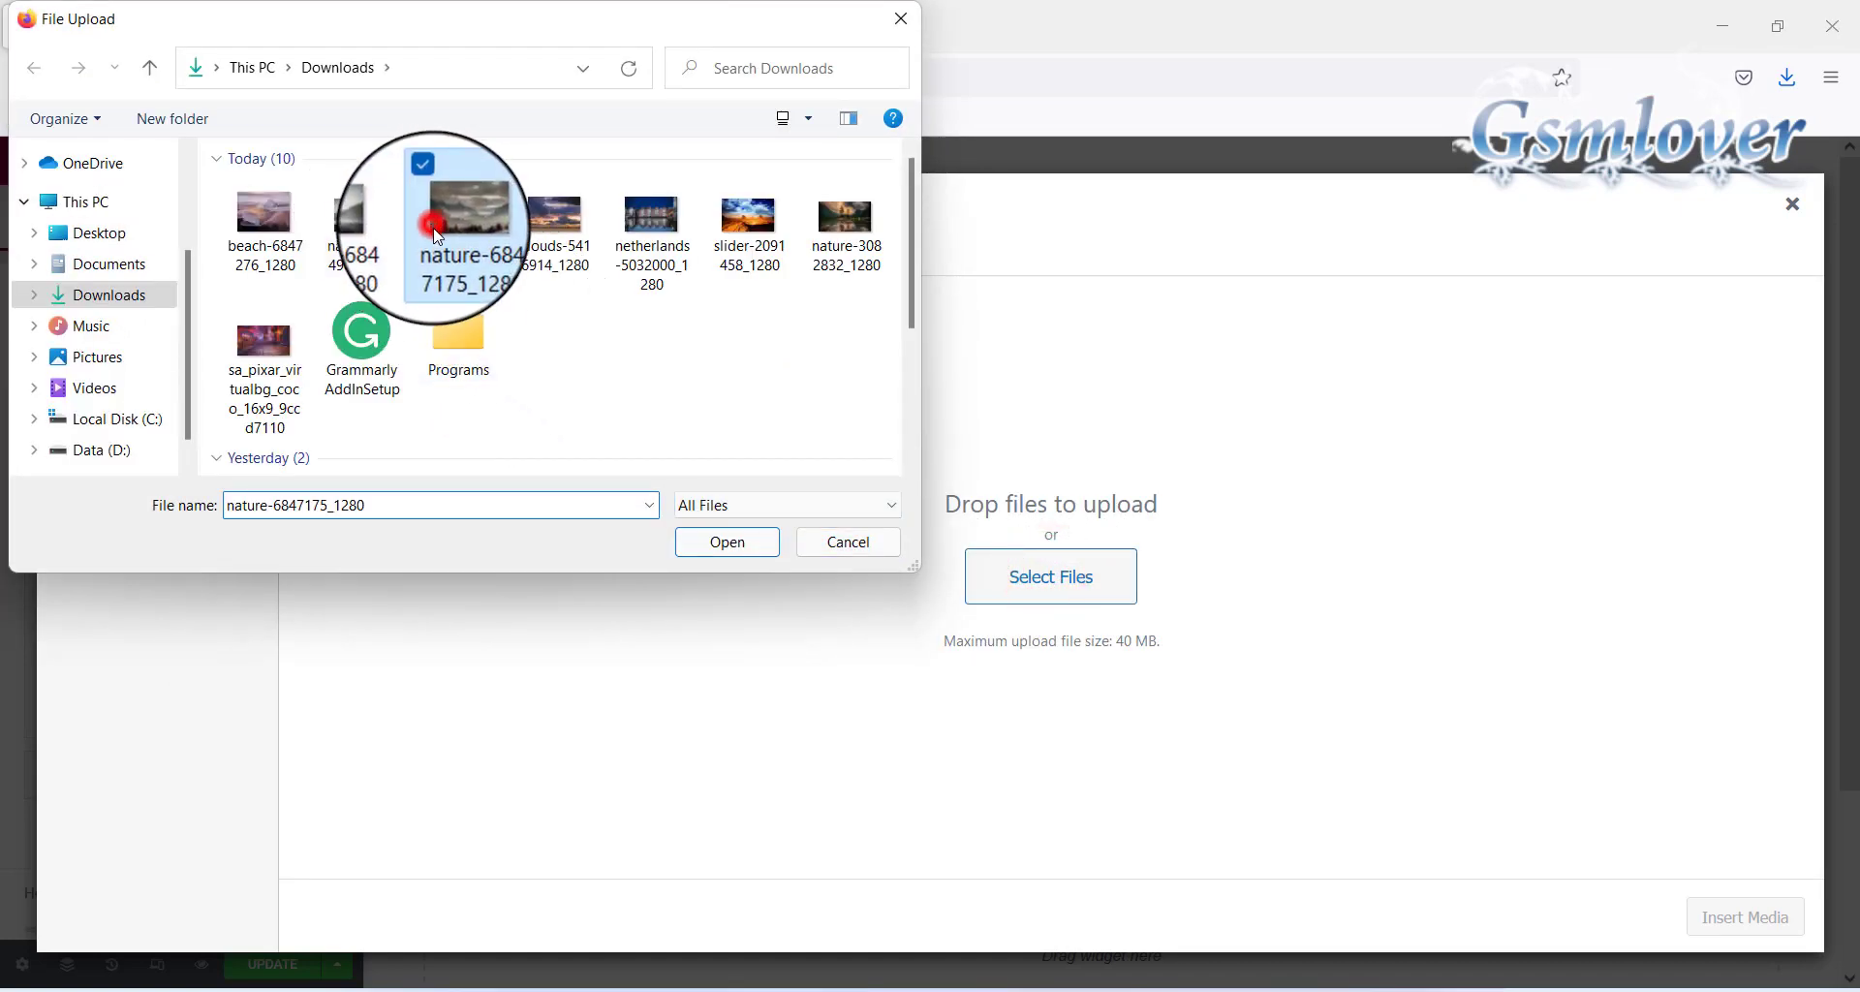
{"action": "left_click", "coordinate": [728, 541]}
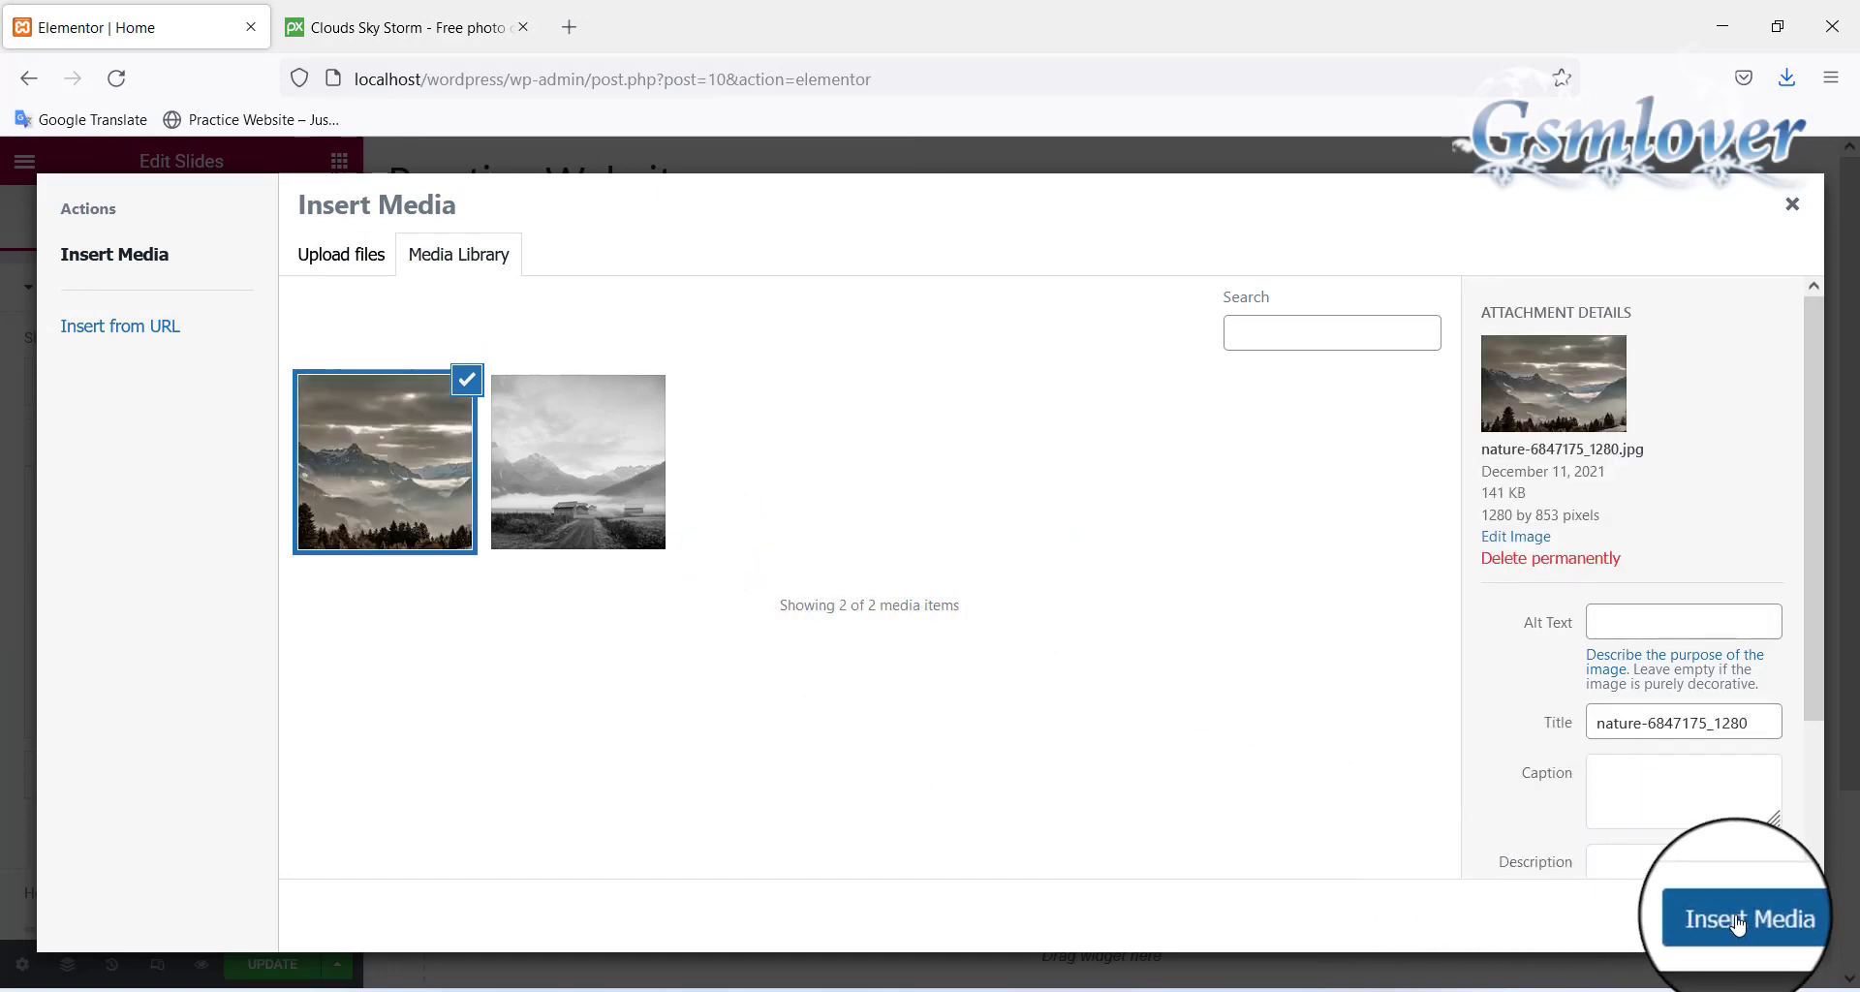
{"action": "left_click", "coordinate": [1736, 921]}
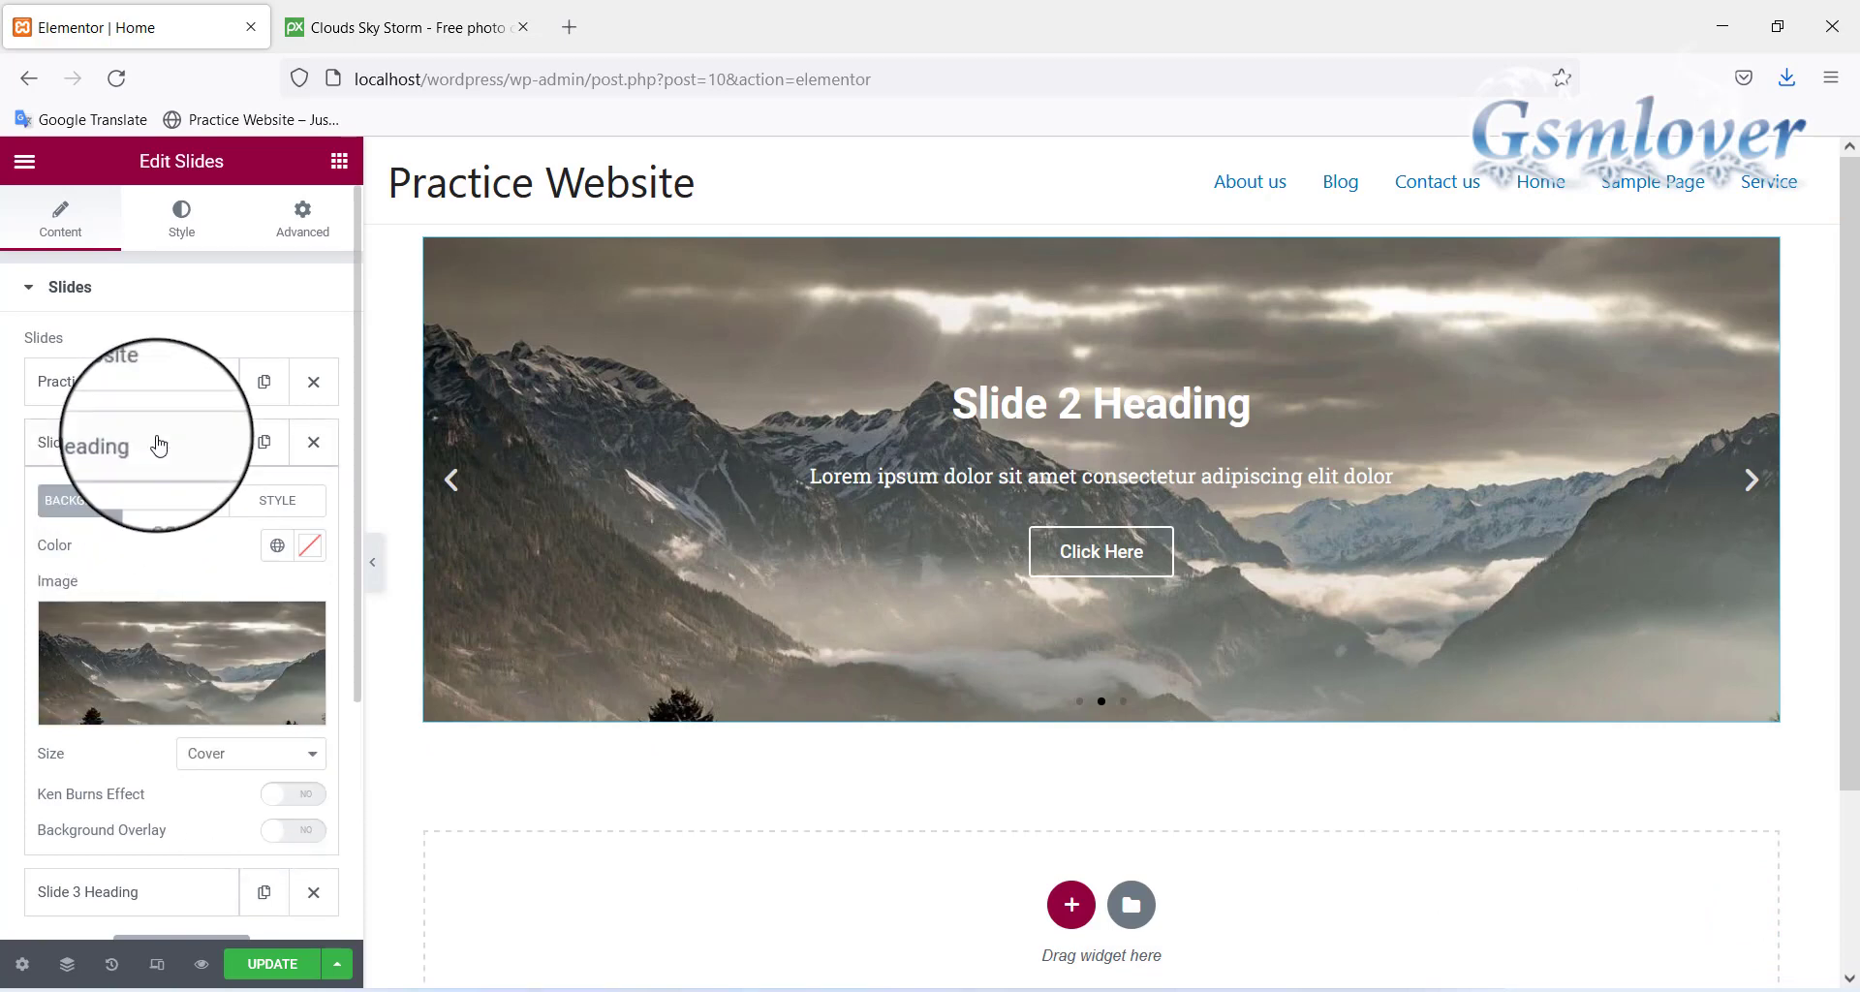
Change Slide 2's title to 'Web designing', set its link to #, and collapse it
{"action": "left_click", "coordinate": [181, 500]}
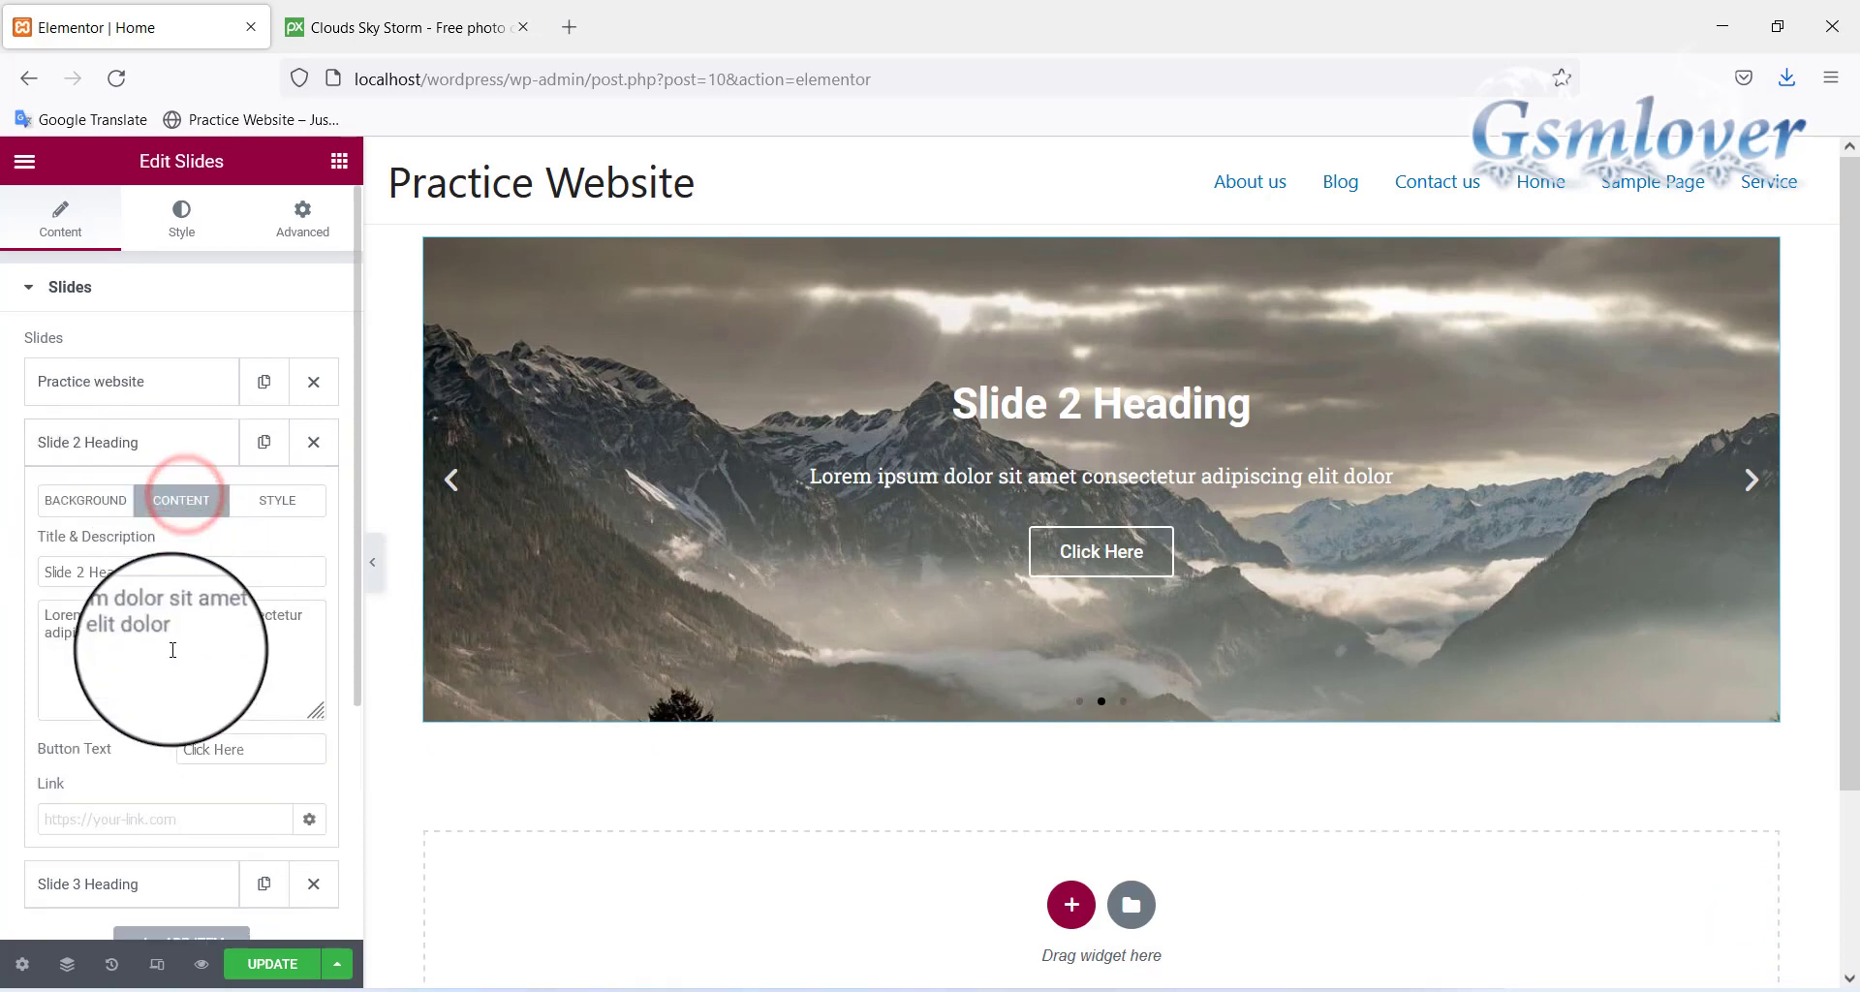
{"action": "triple_click", "coordinate": [158, 574]}
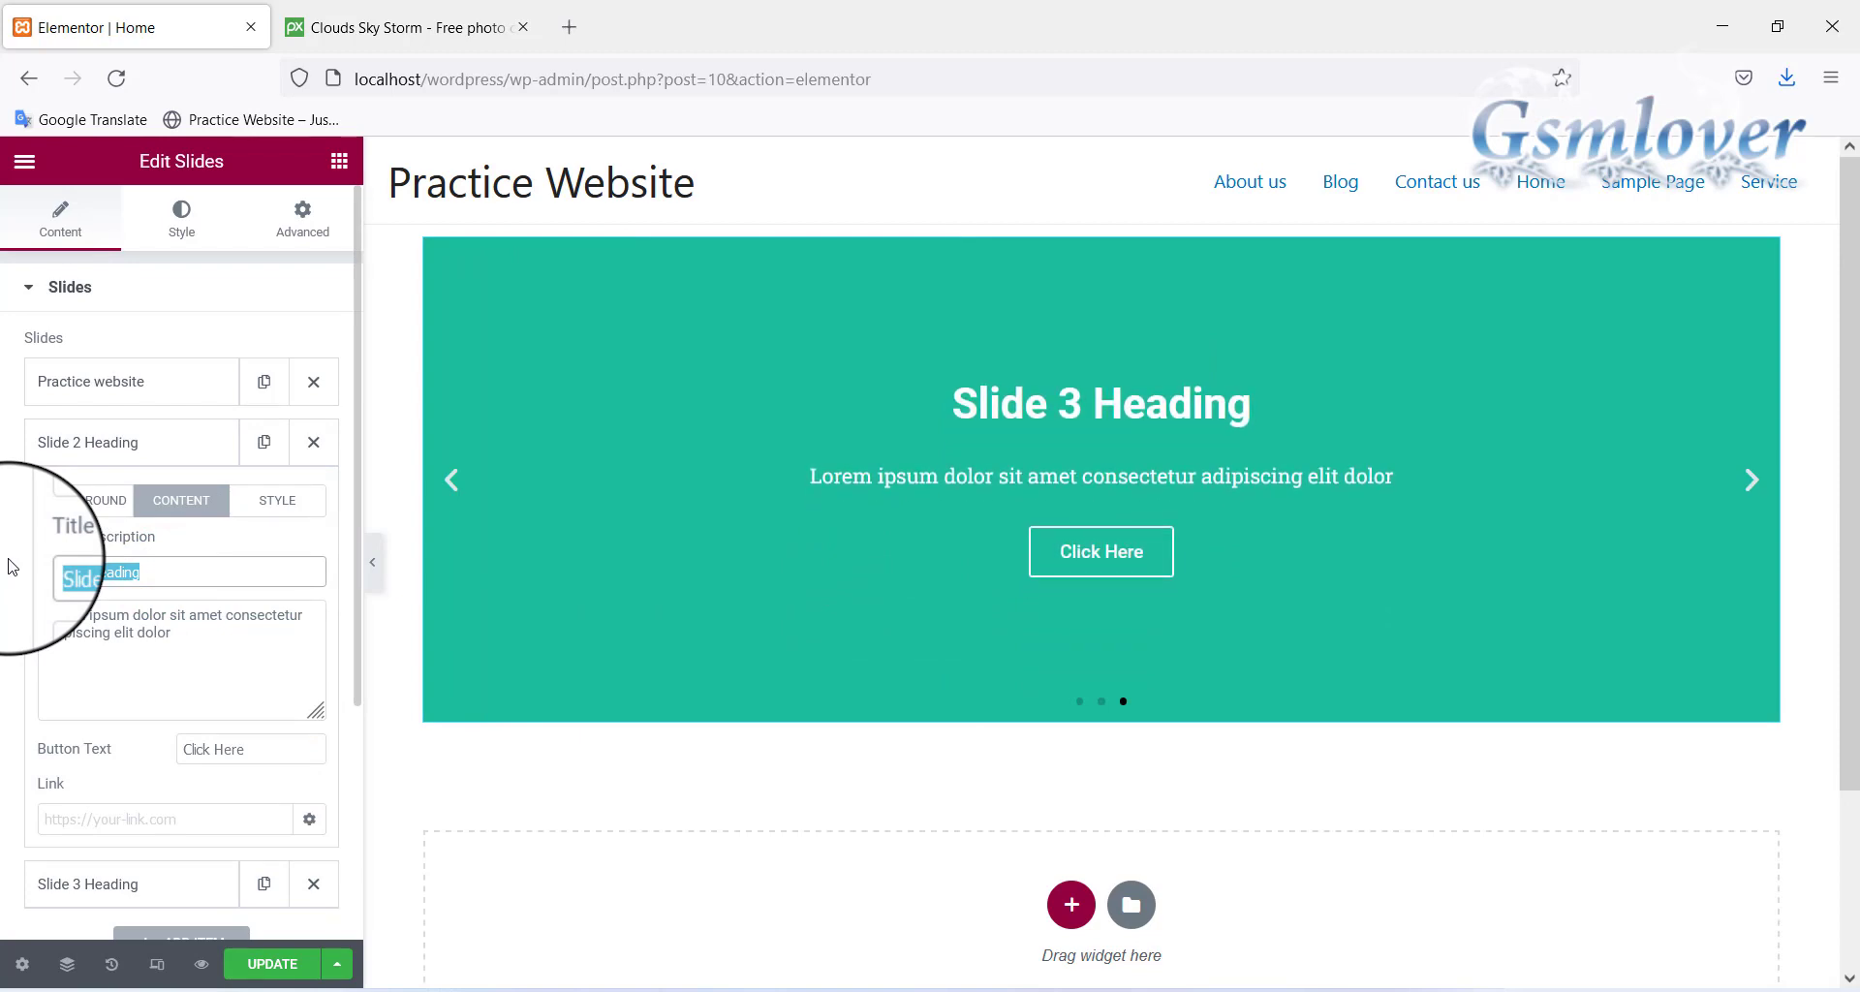
{"action": "type", "text": "We"}
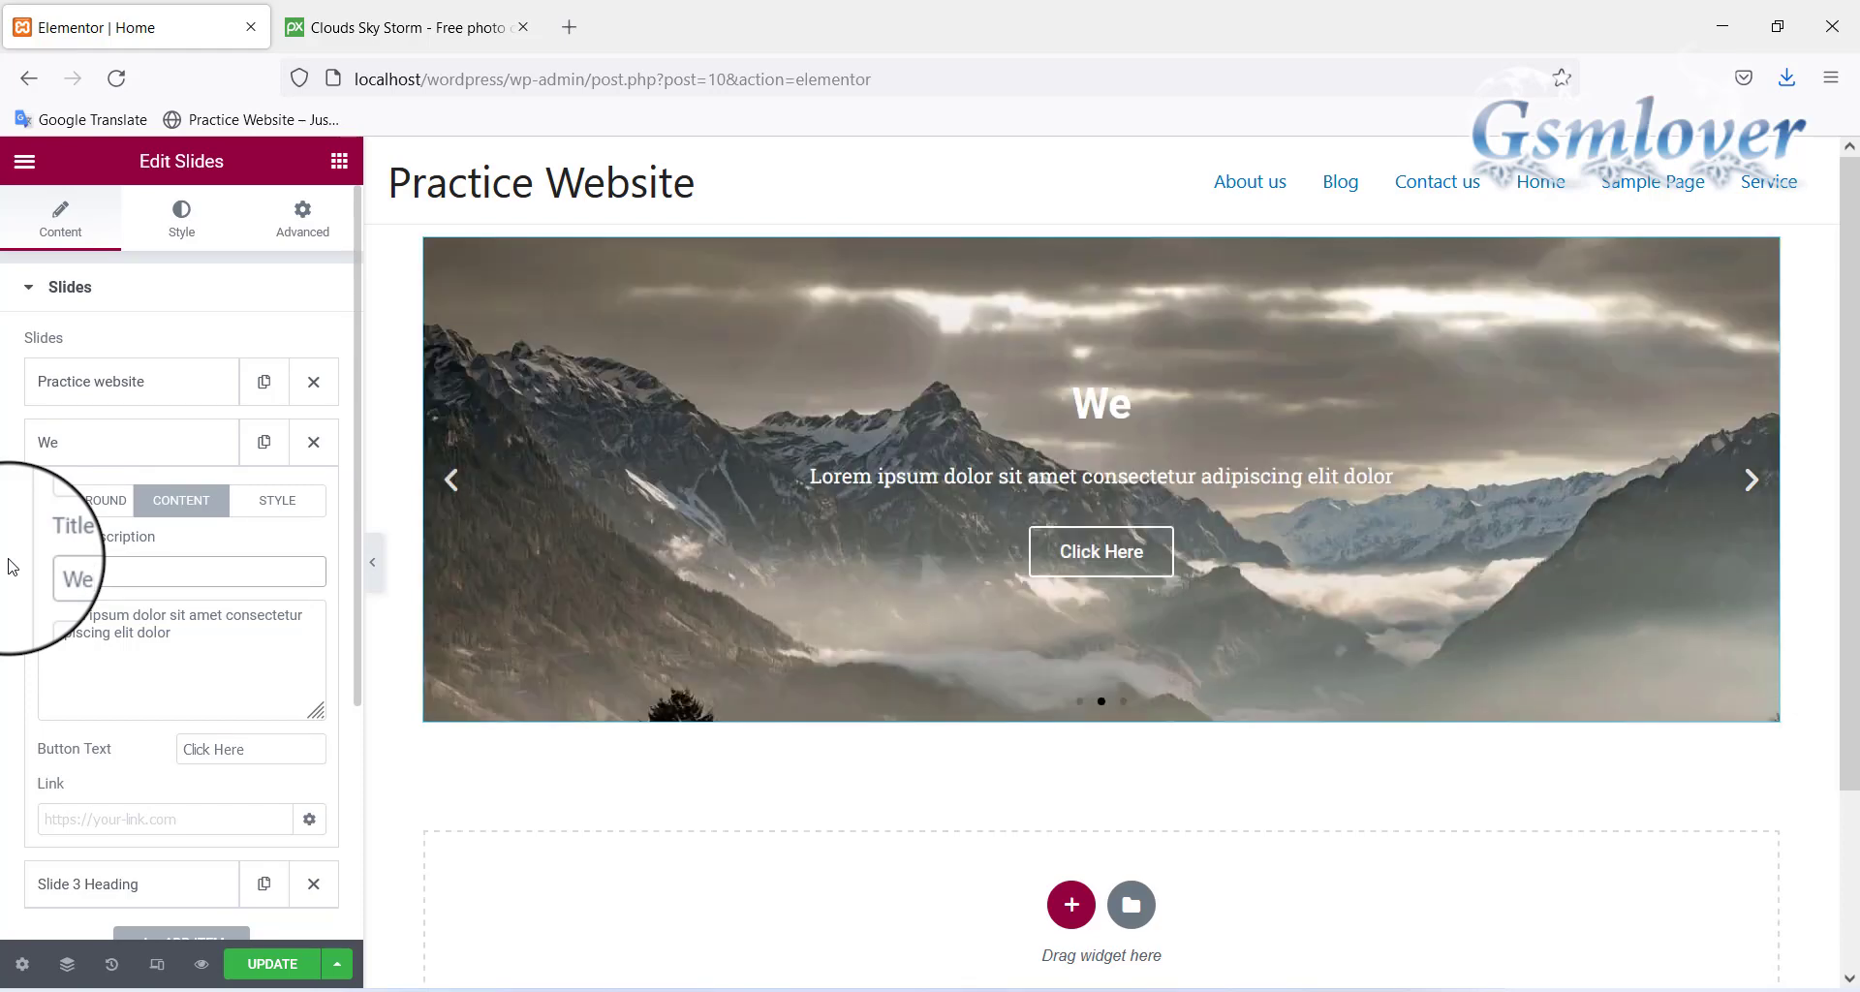
{"action": "type", "text": "b de"}
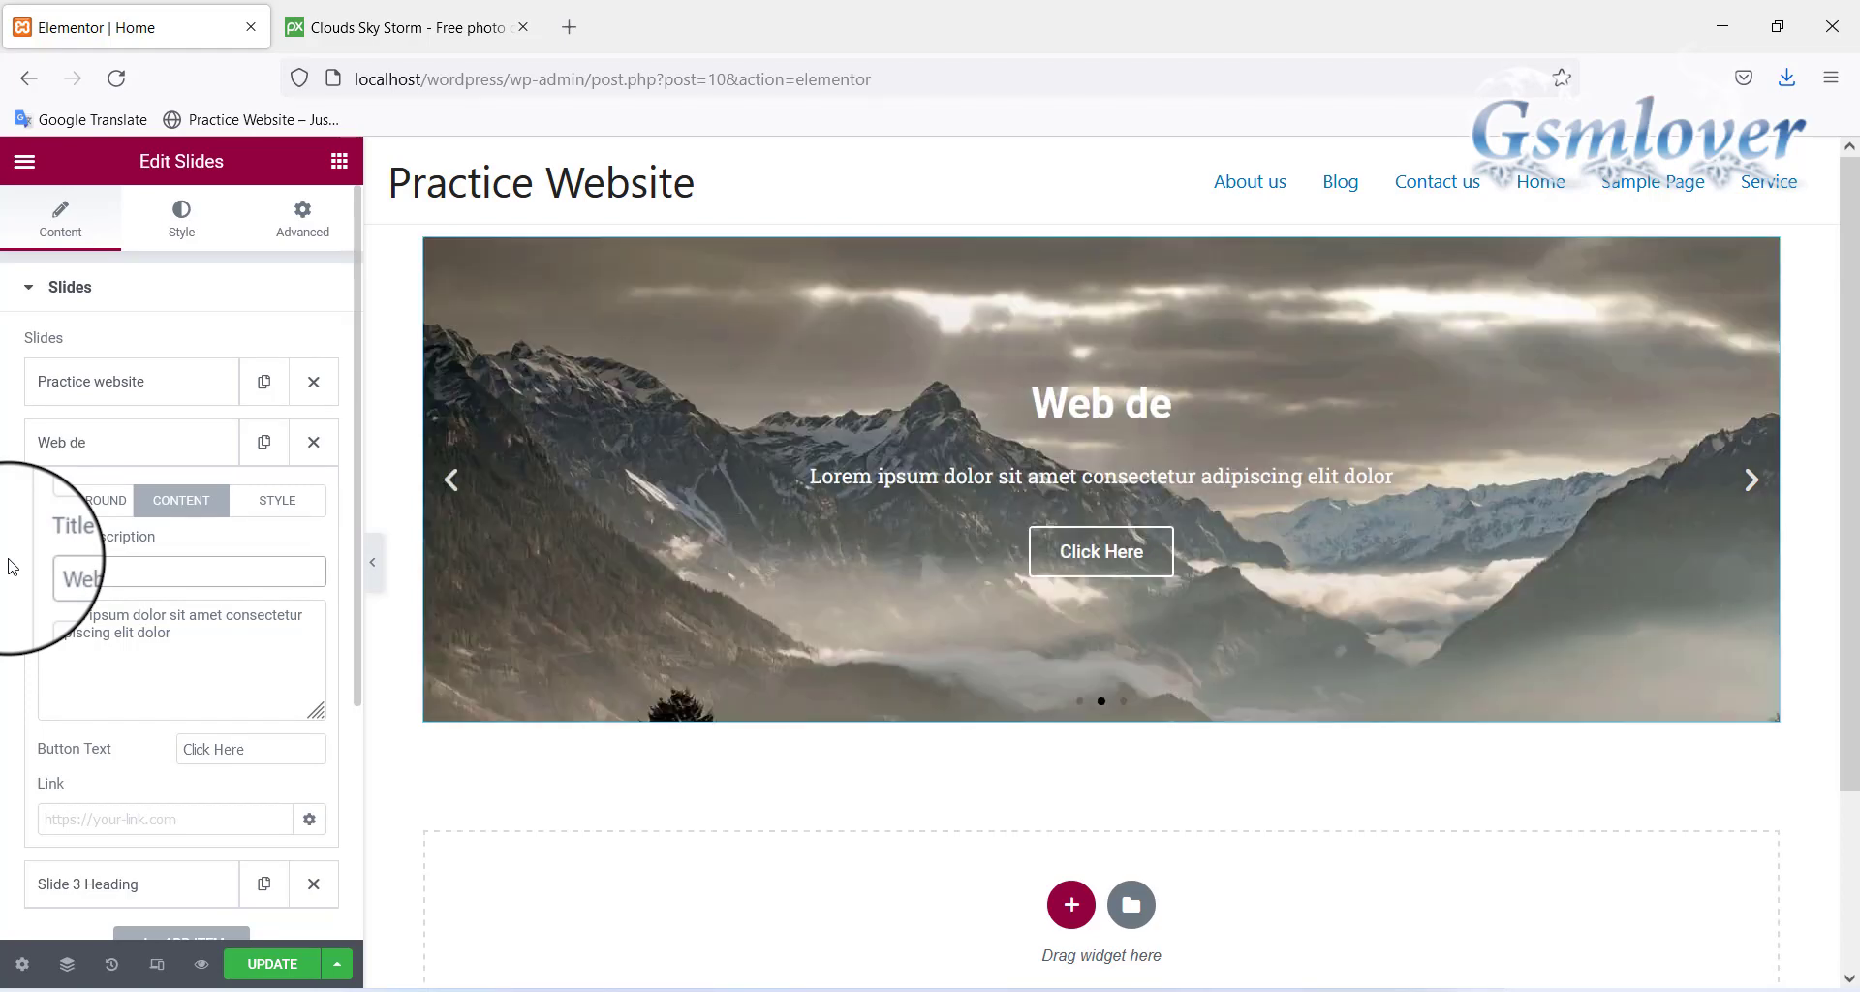
{"action": "type", "text": "si"}
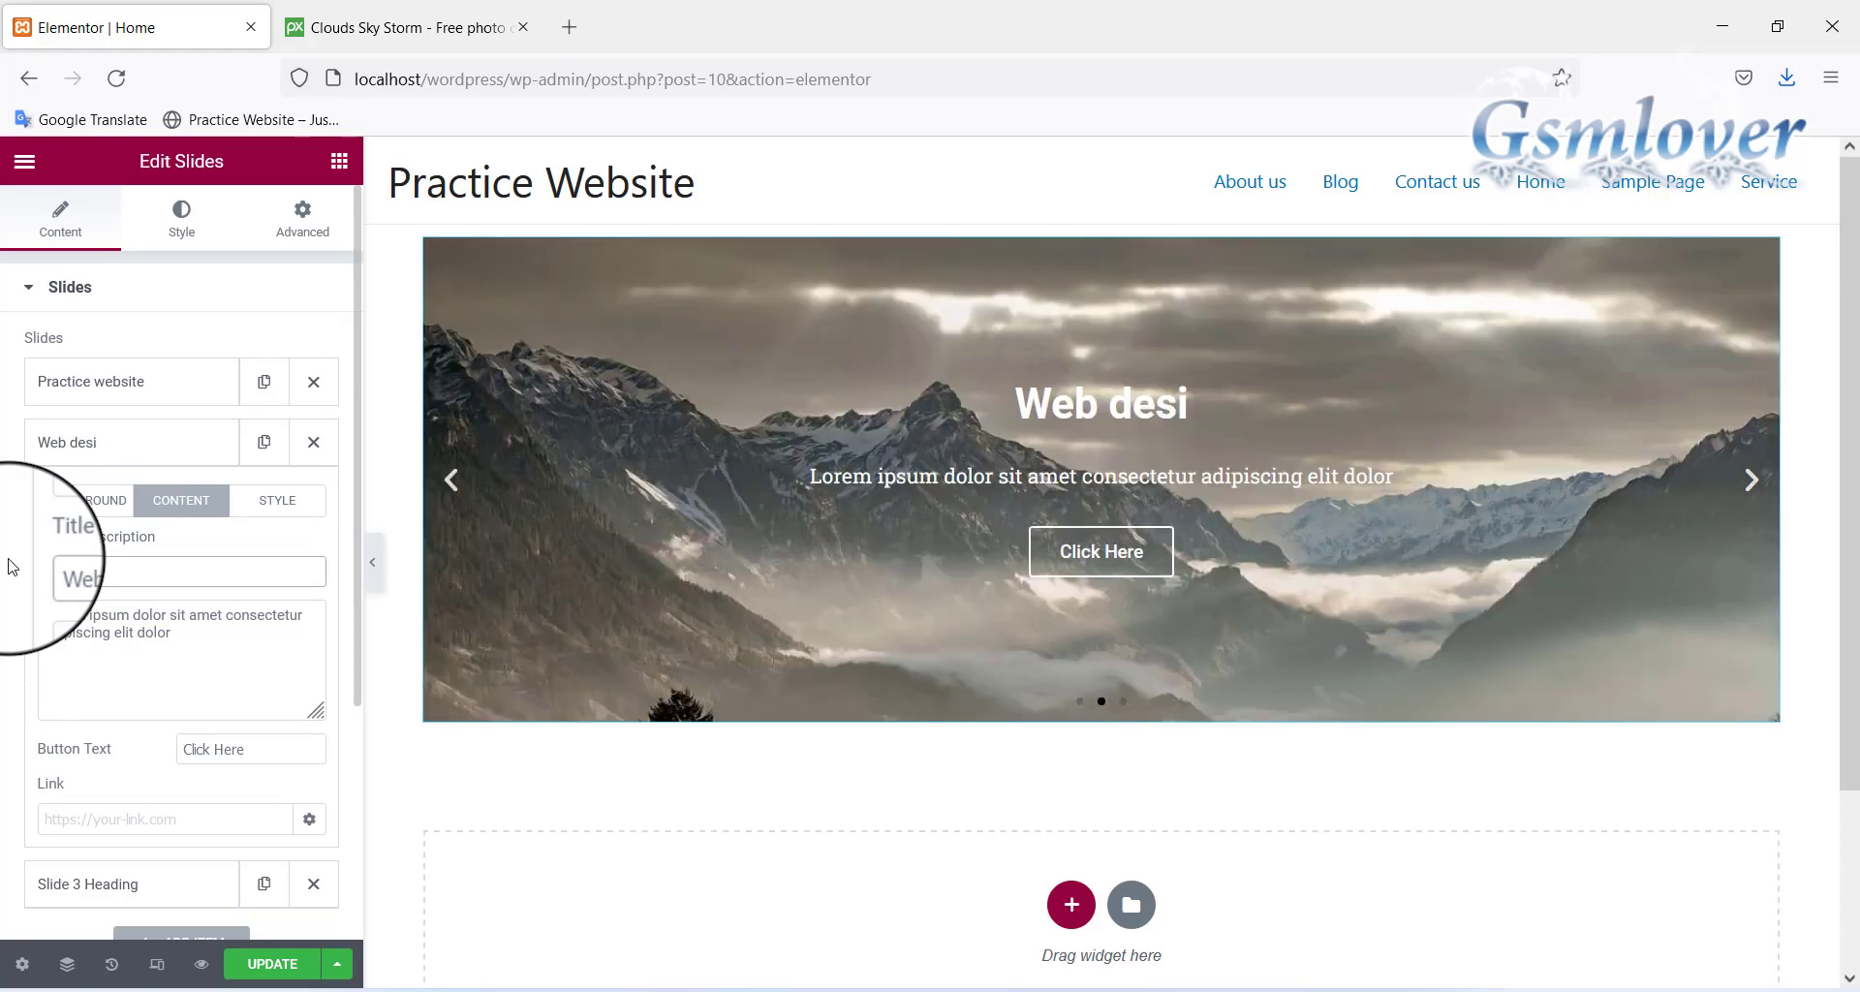
{"action": "type", "text": "gning"}
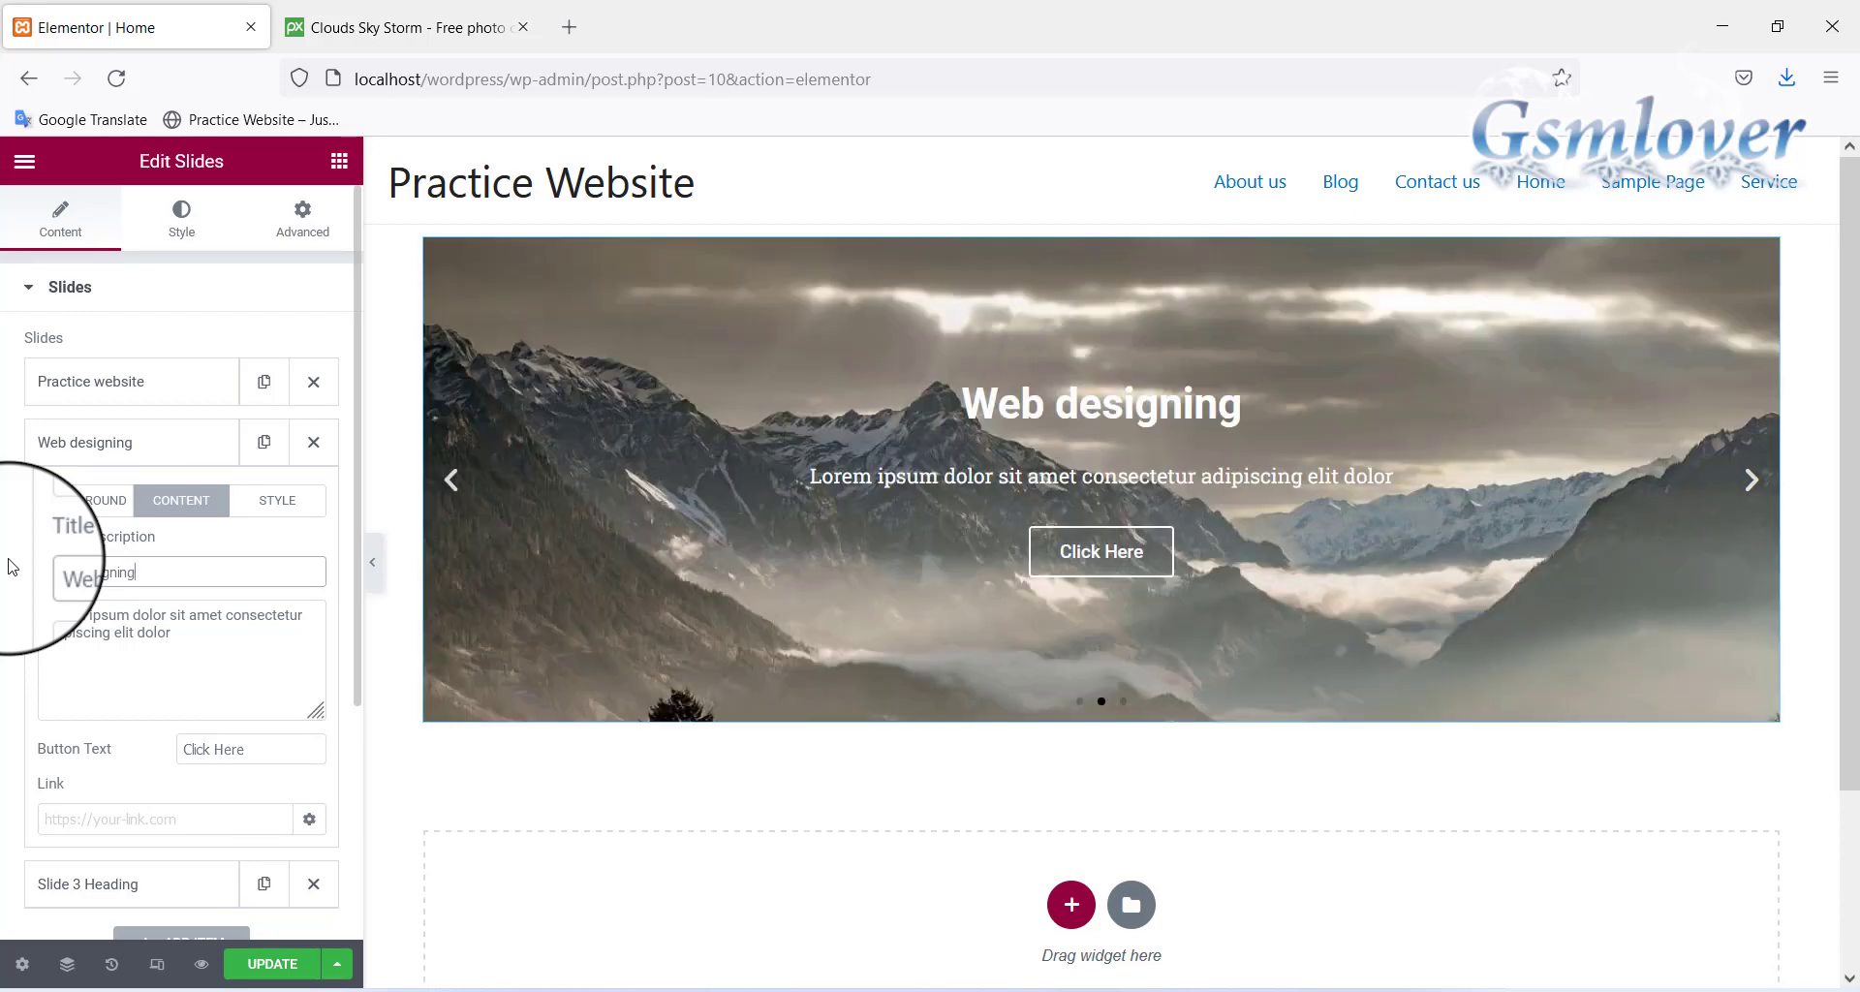
{"action": "left_click", "coordinate": [118, 813]}
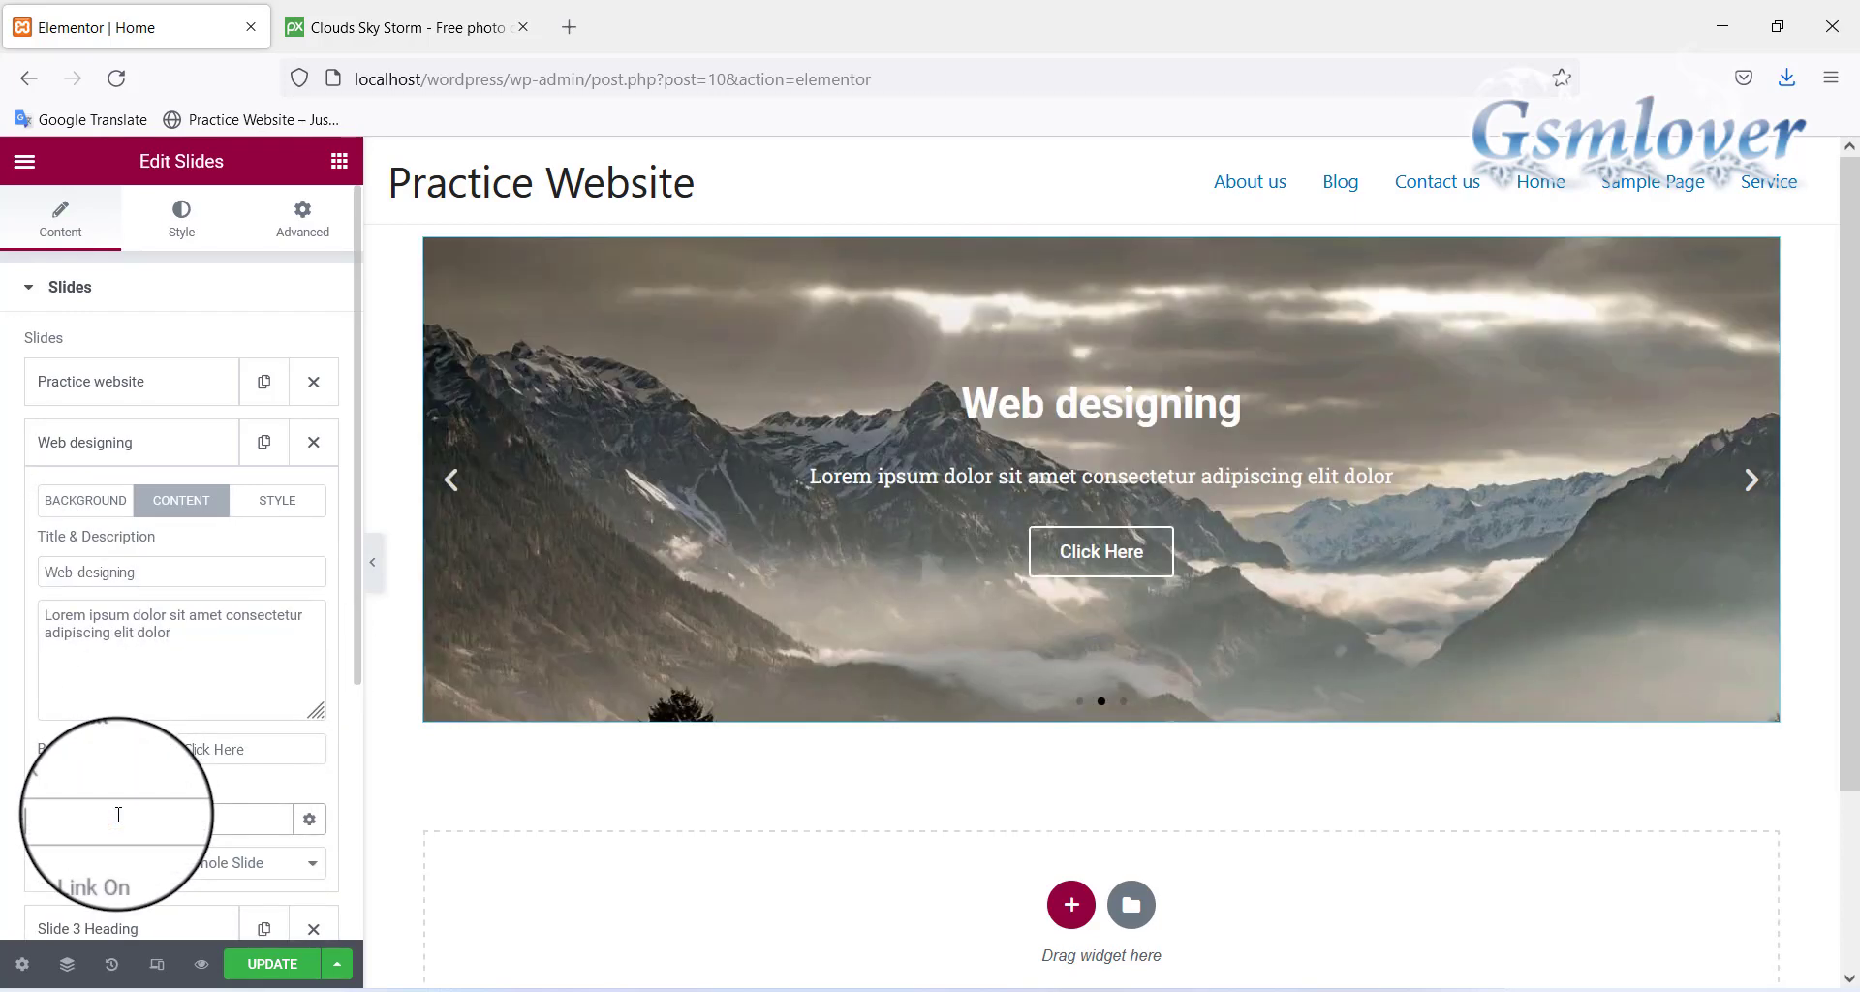
{"action": "type", "text": "#"}
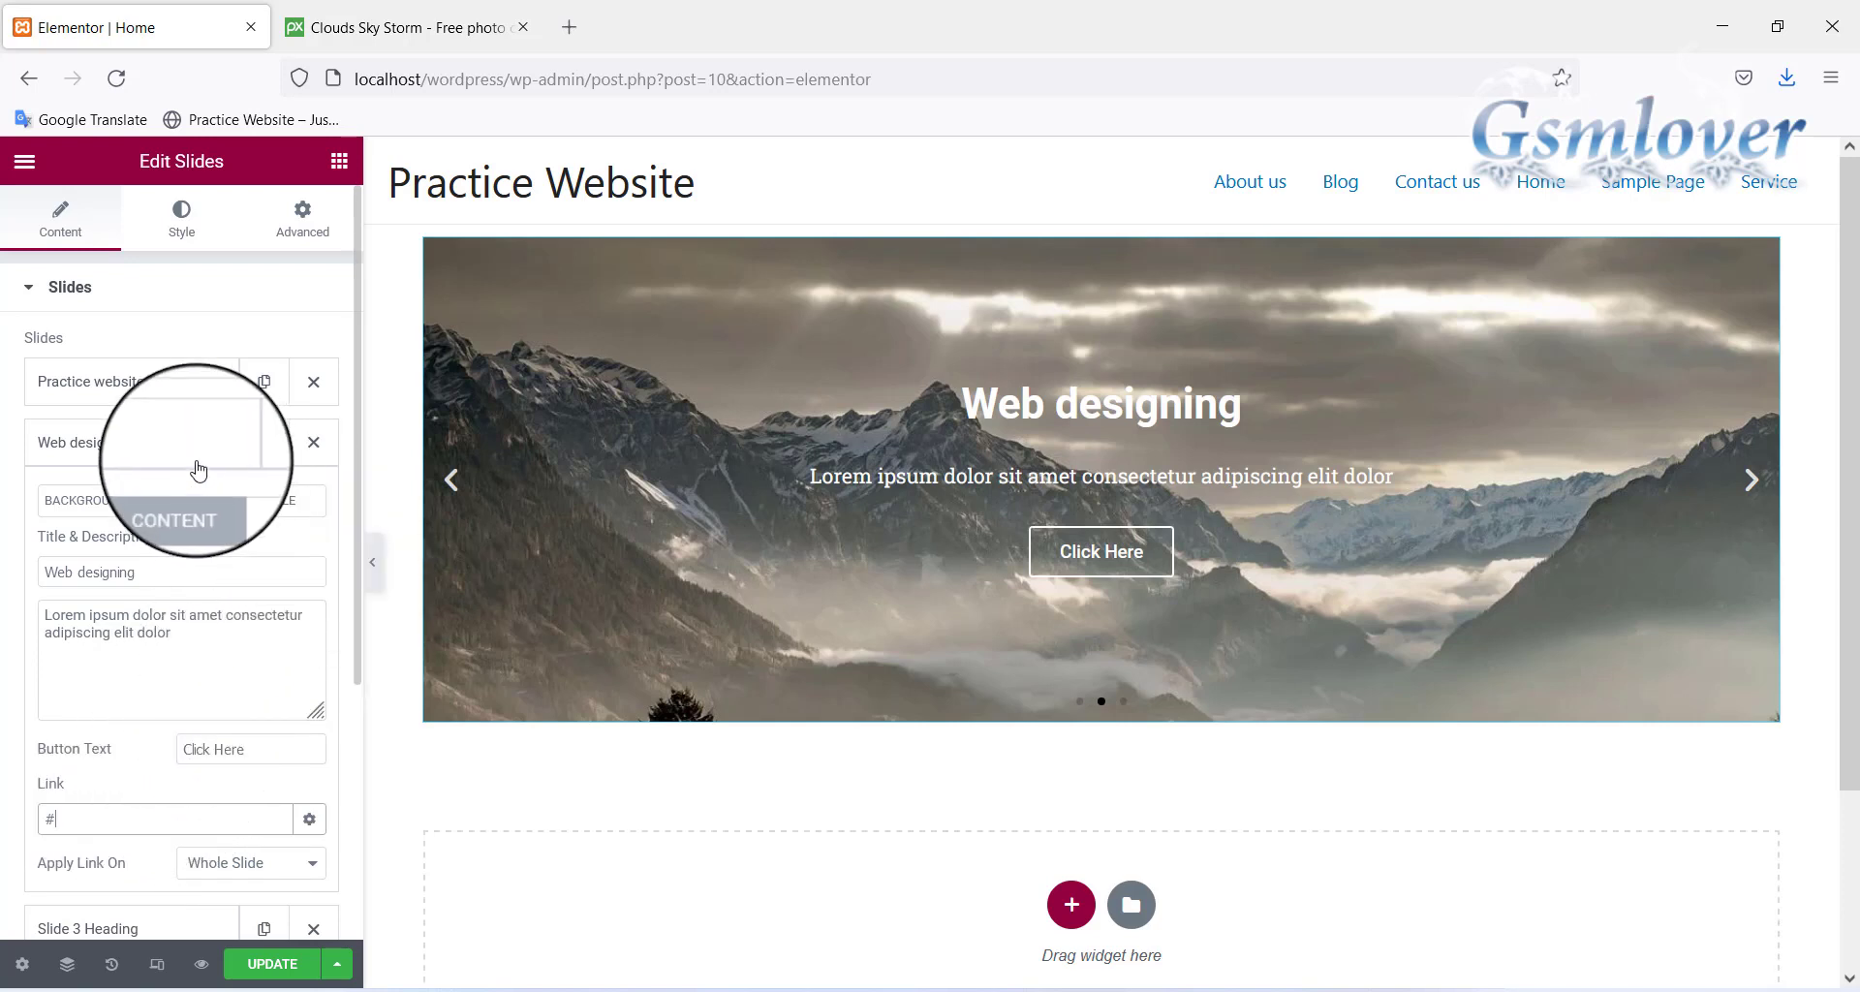
{"action": "left_click", "coordinate": [161, 448]}
Clear Slide 3's teal colour and upload clouds-5416914_1280 as its background image
{"action": "left_click", "coordinate": [150, 493]}
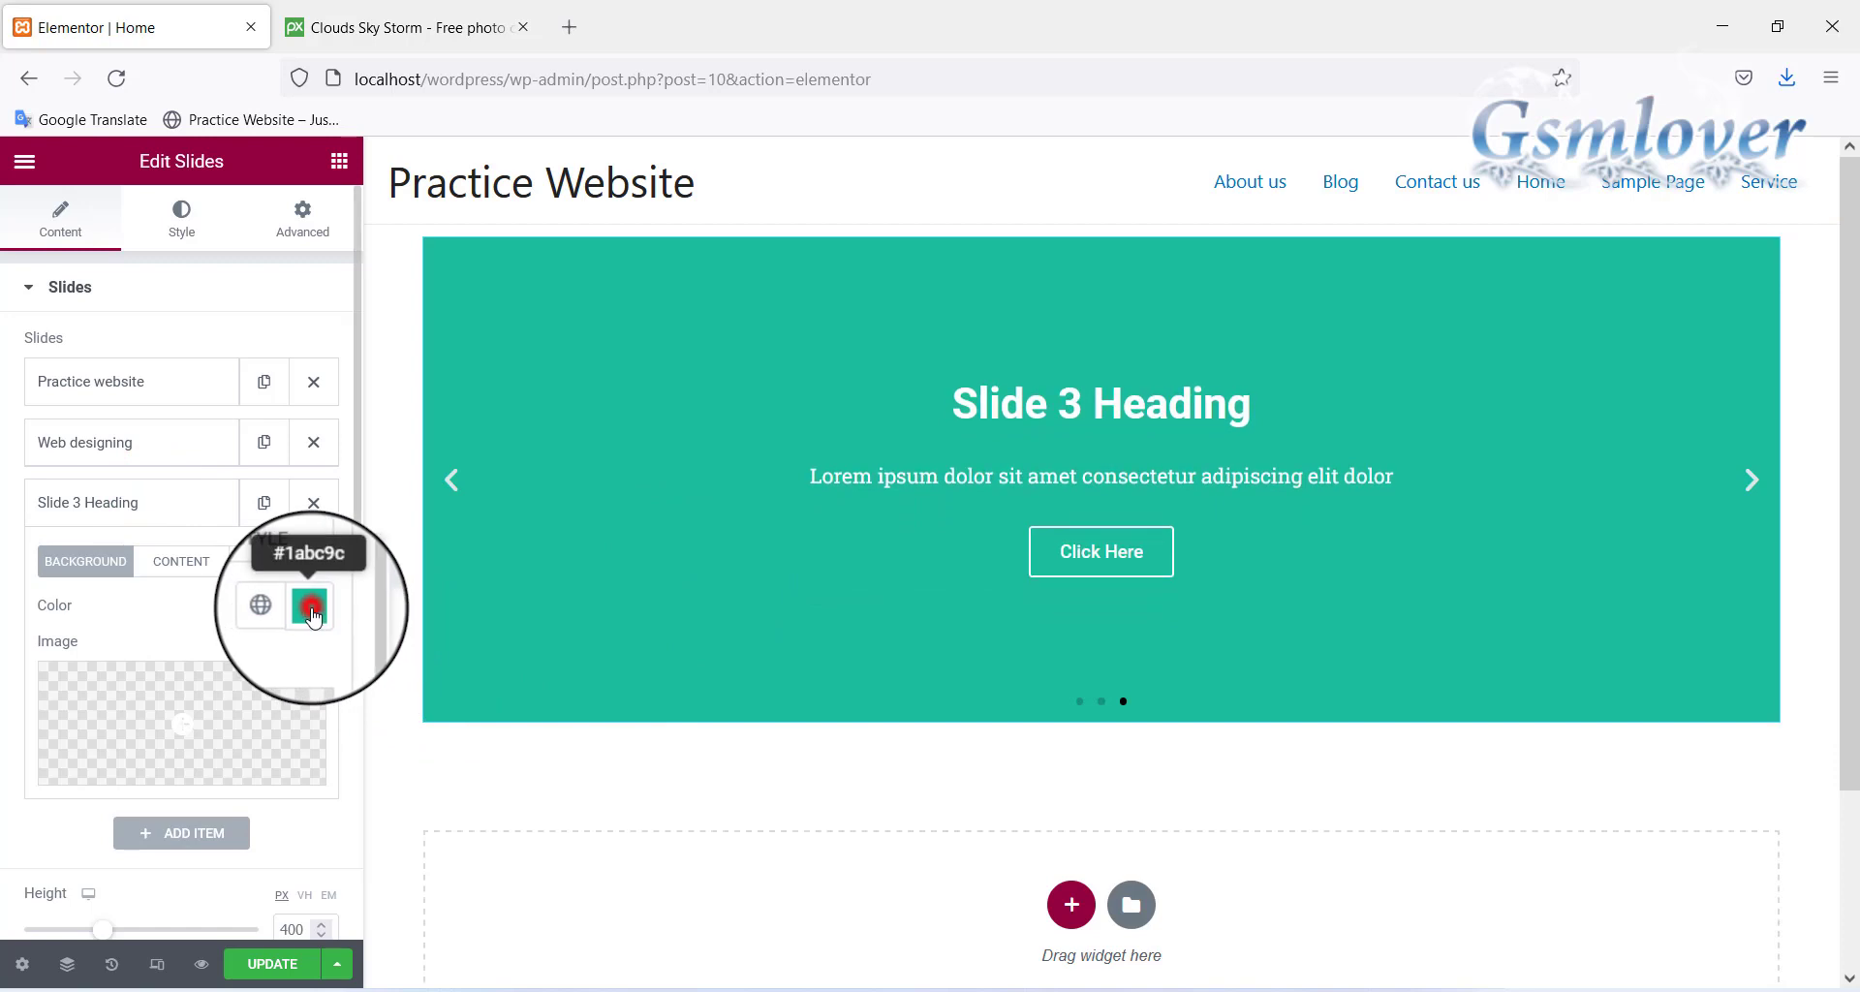
{"action": "left_click", "coordinate": [310, 606]}
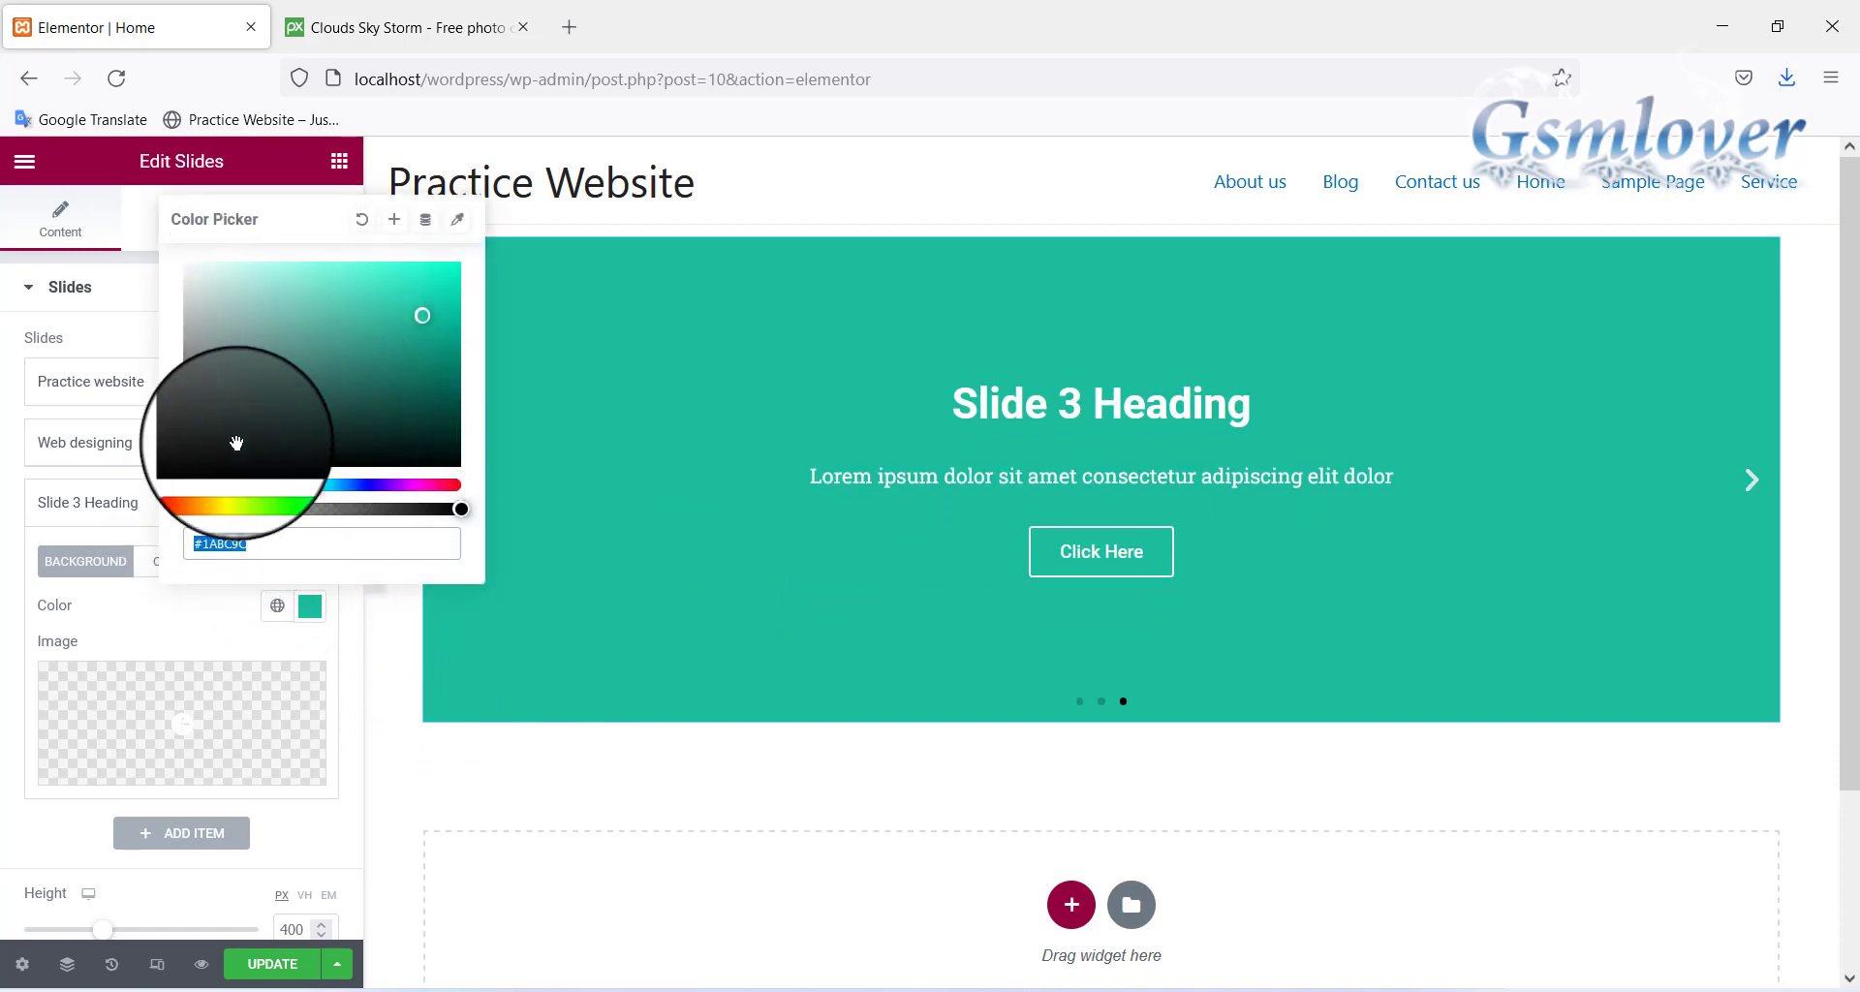
{"action": "left_click", "coordinate": [368, 225]}
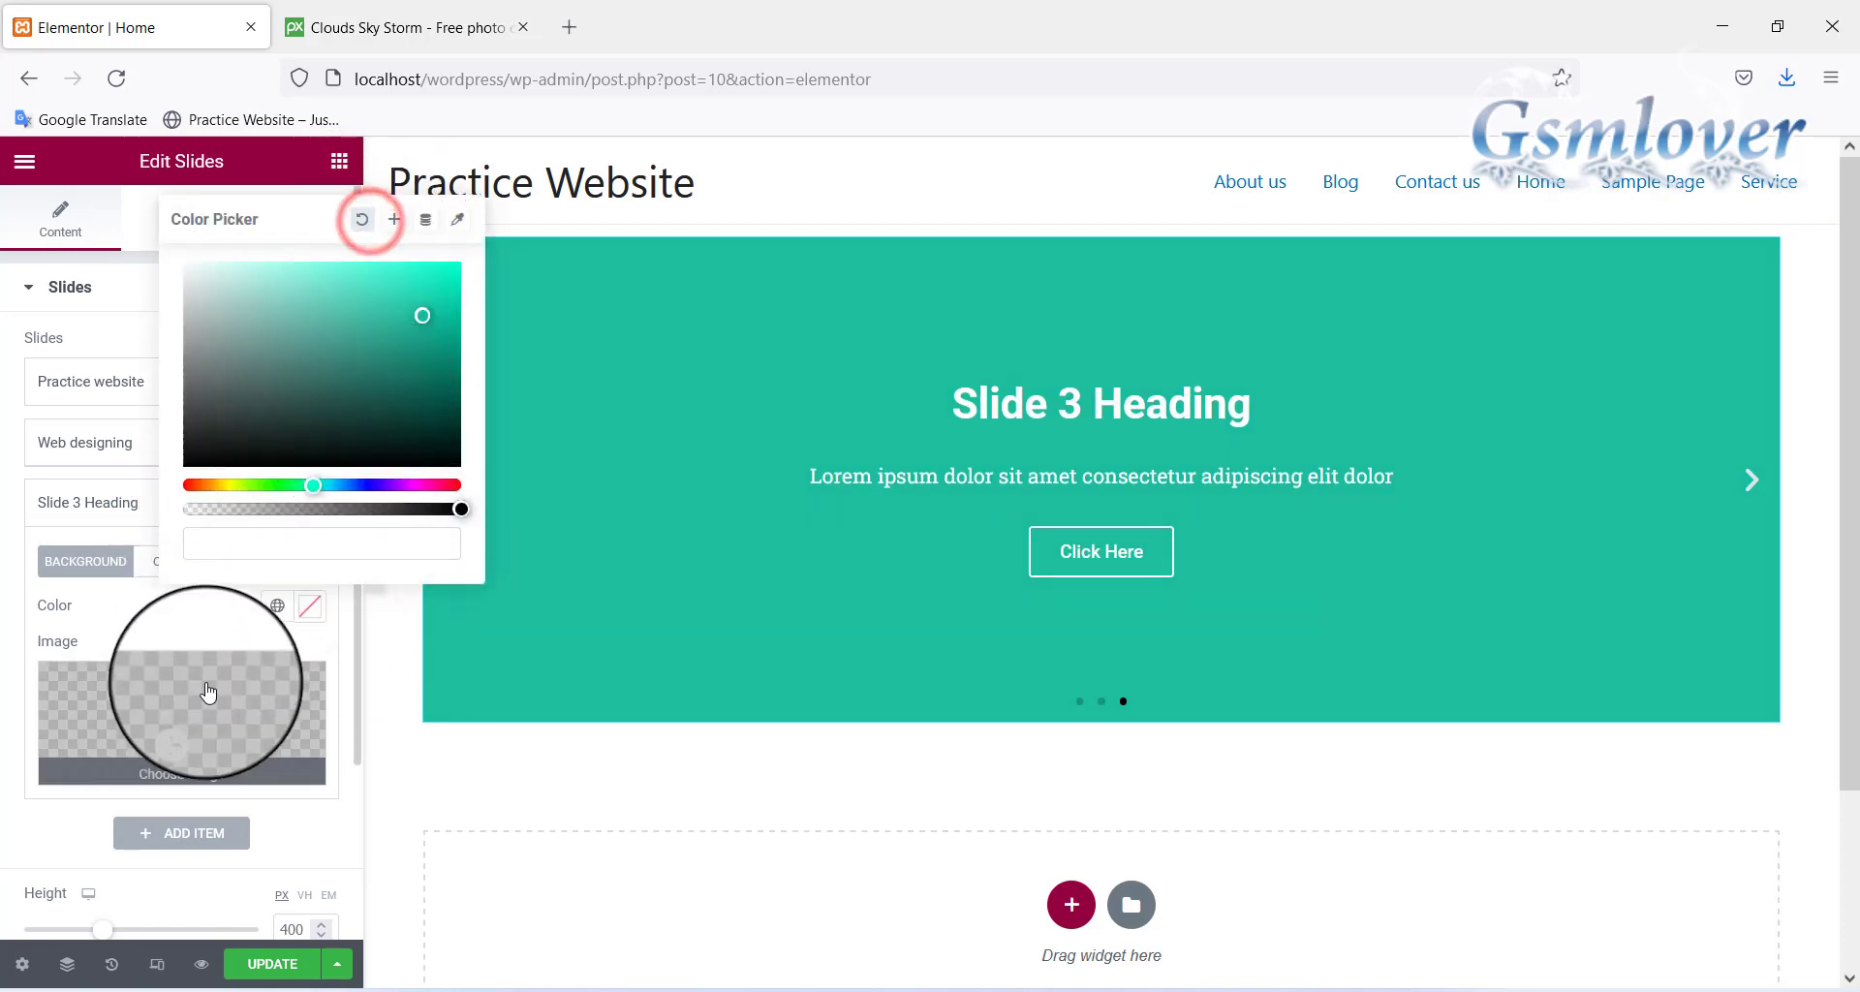
{"action": "left_click", "coordinate": [220, 727]}
{"action": "left_click", "coordinate": [363, 254]}
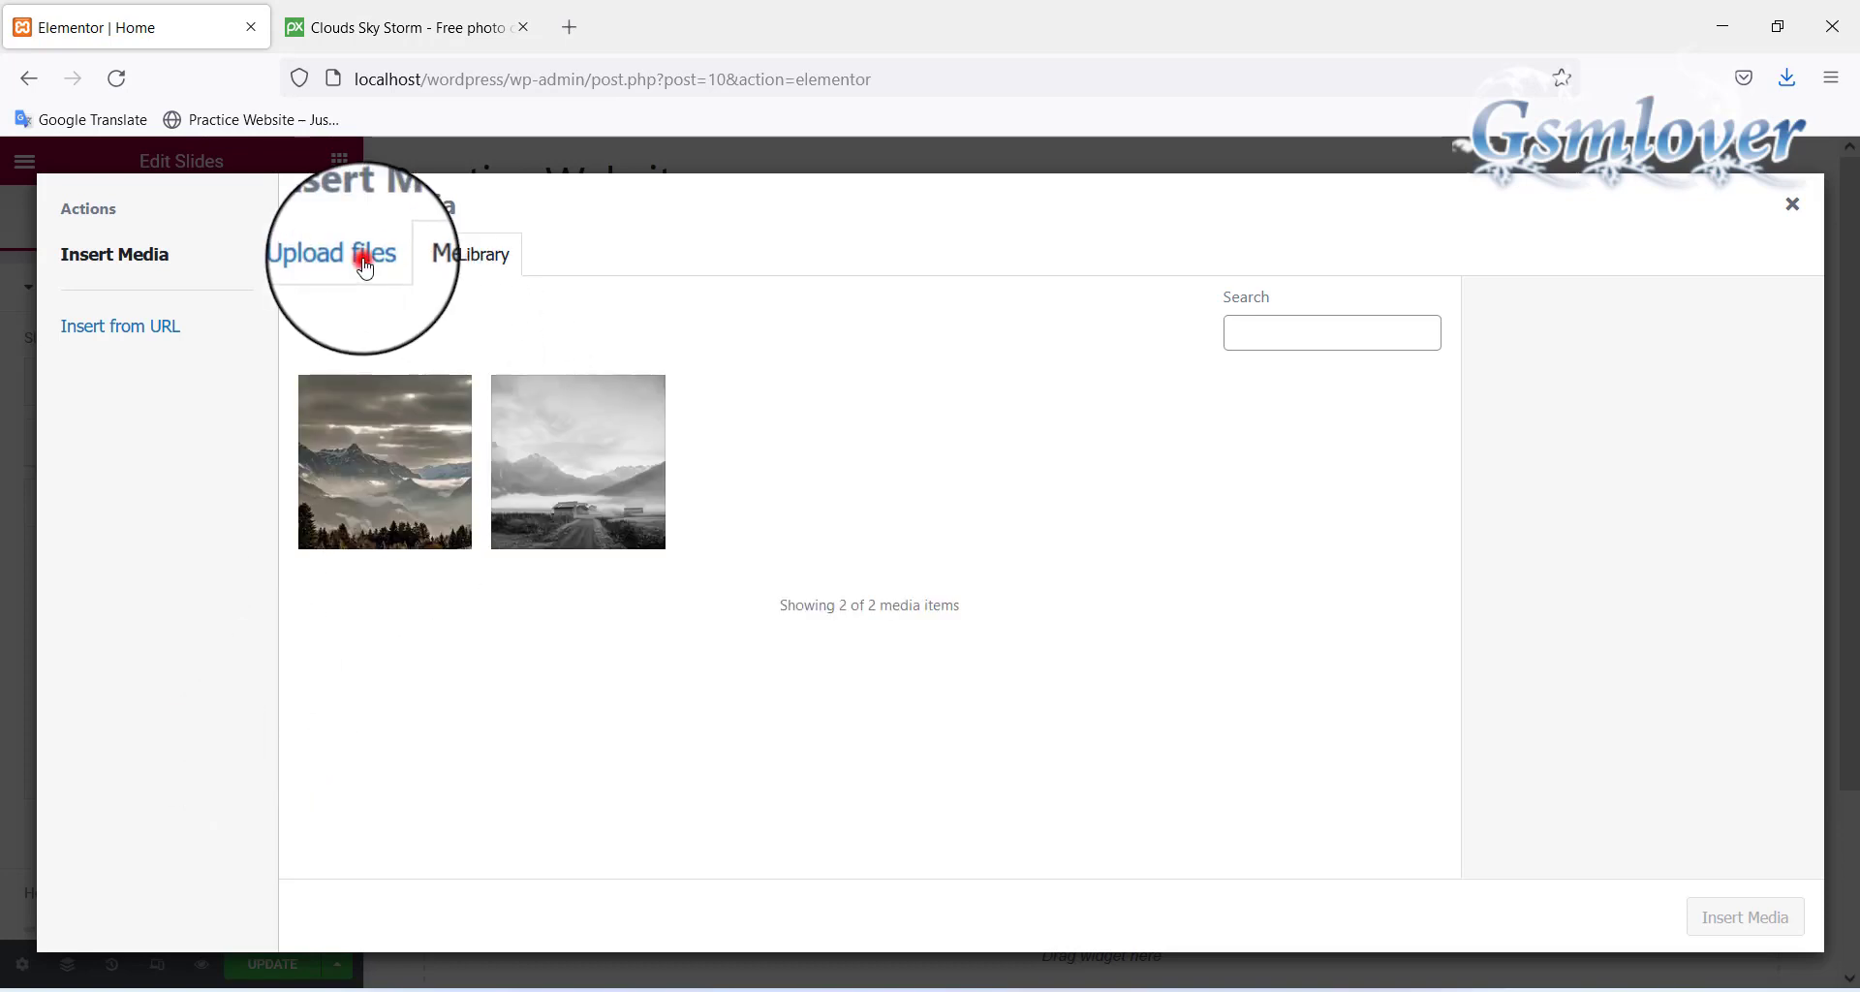
{"action": "left_click", "coordinate": [1012, 576]}
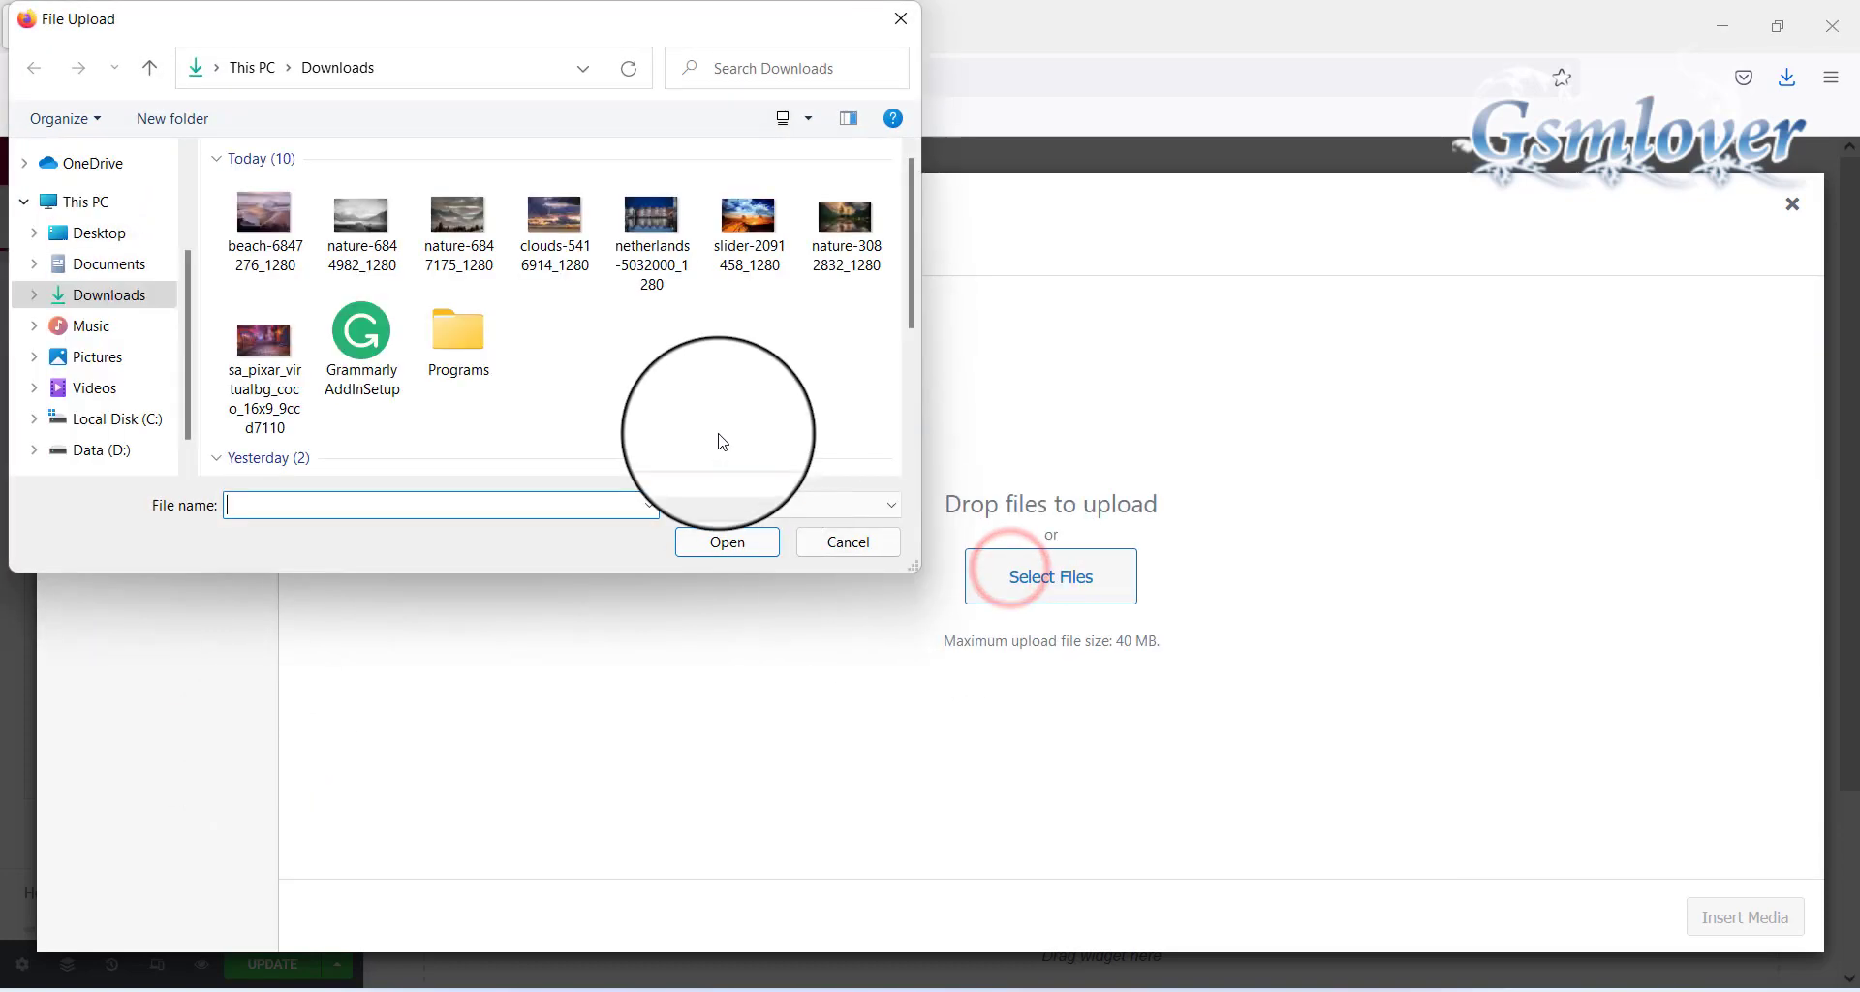
{"action": "left_click", "coordinate": [563, 232]}
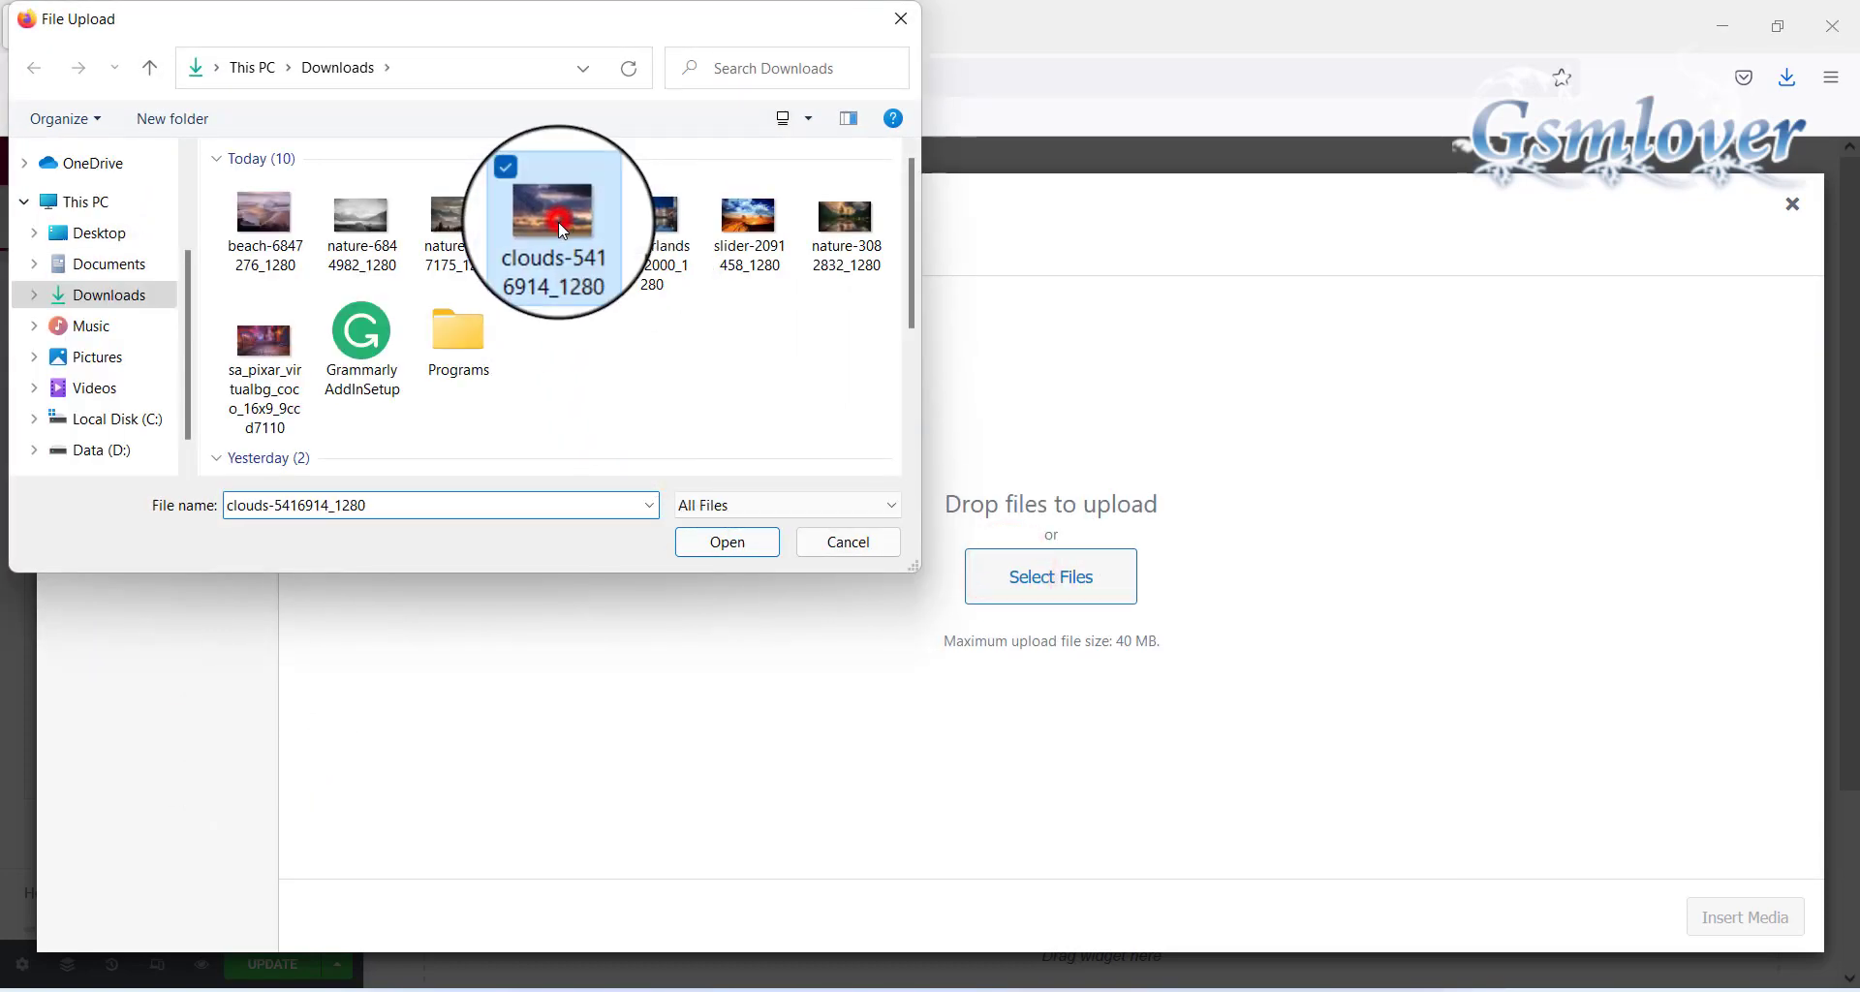
{"action": "left_click", "coordinate": [719, 548]}
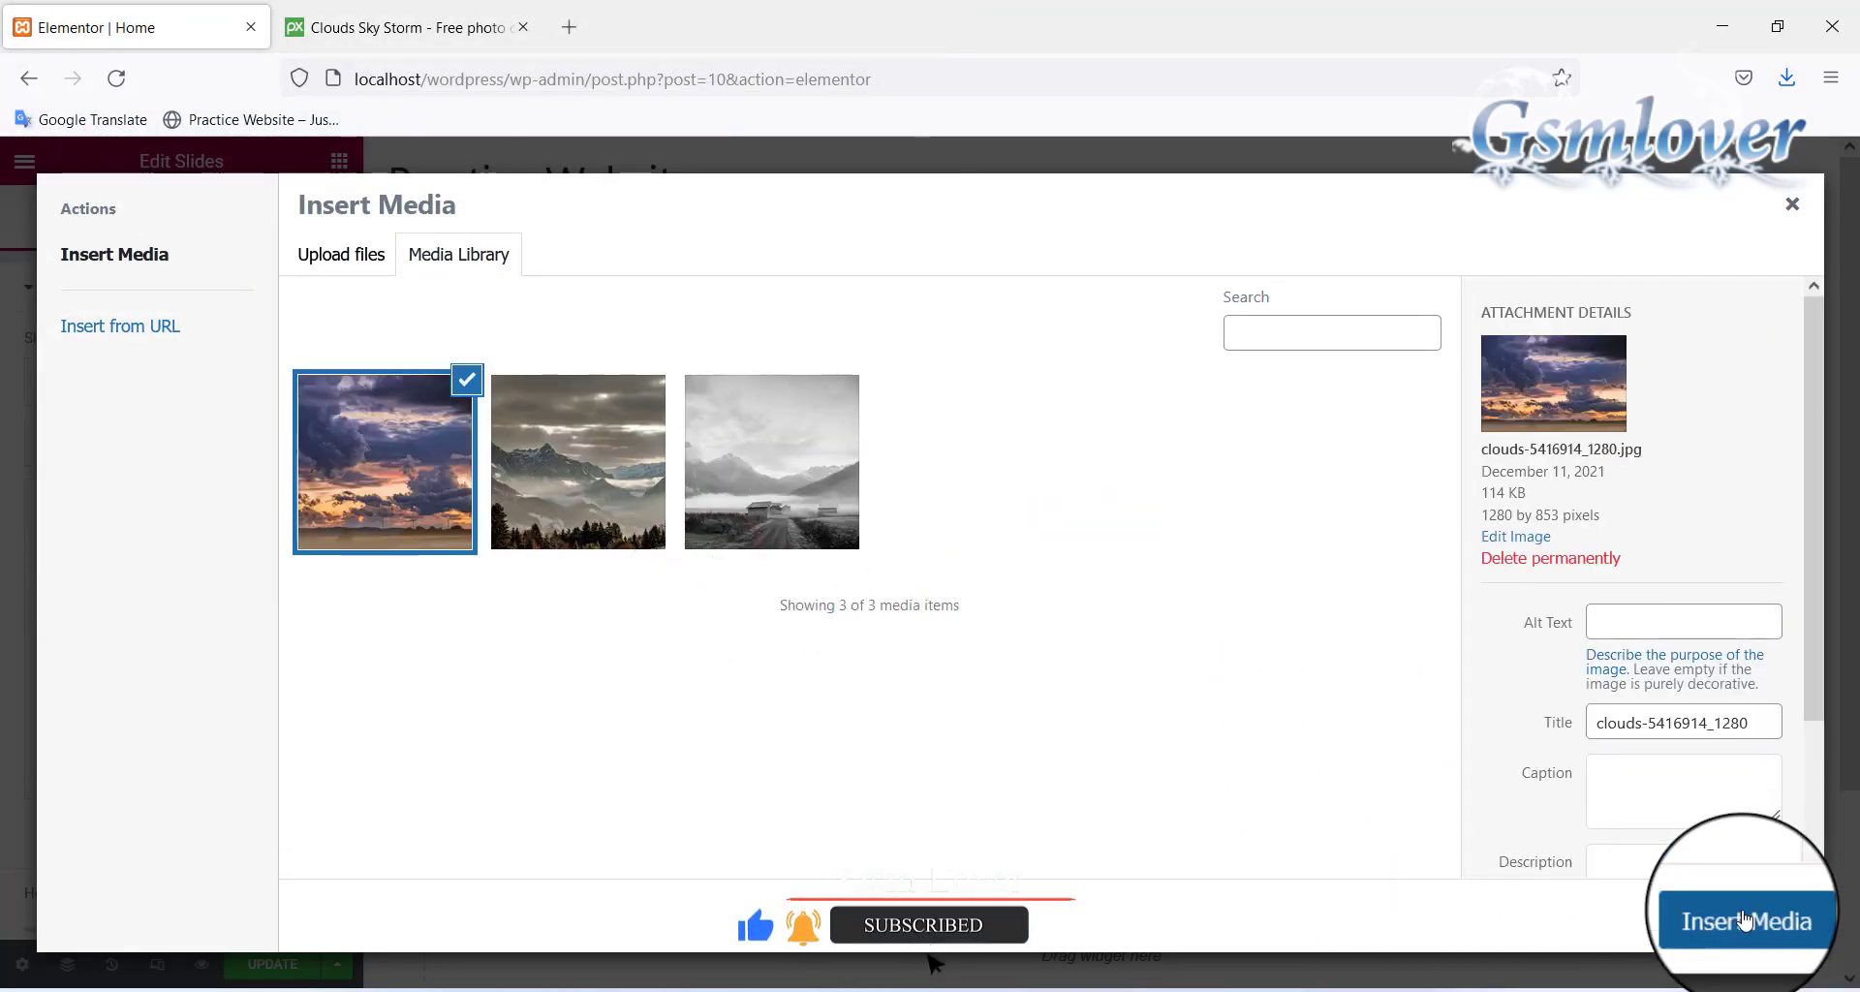
{"action": "left_click", "coordinate": [1740, 916]}
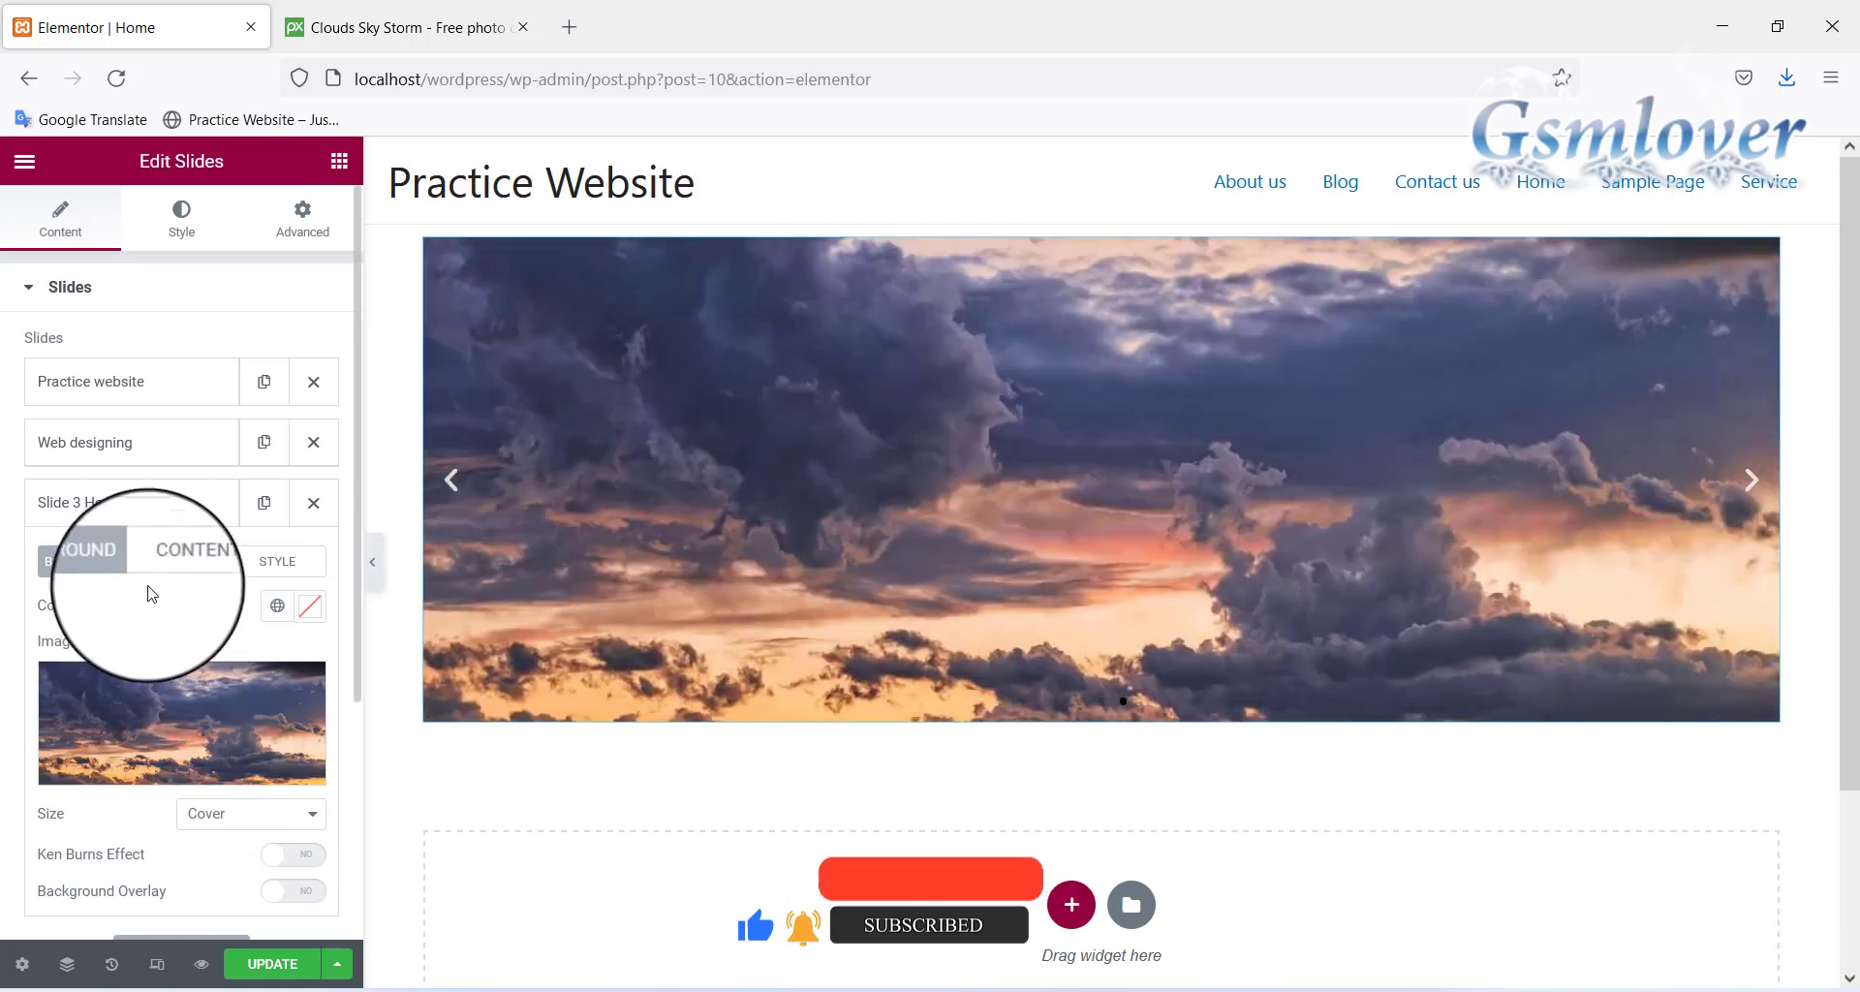
Retitle Slide 3 'Seo Service', set its link to #, and update the page
{"action": "left_click", "coordinate": [177, 561]}
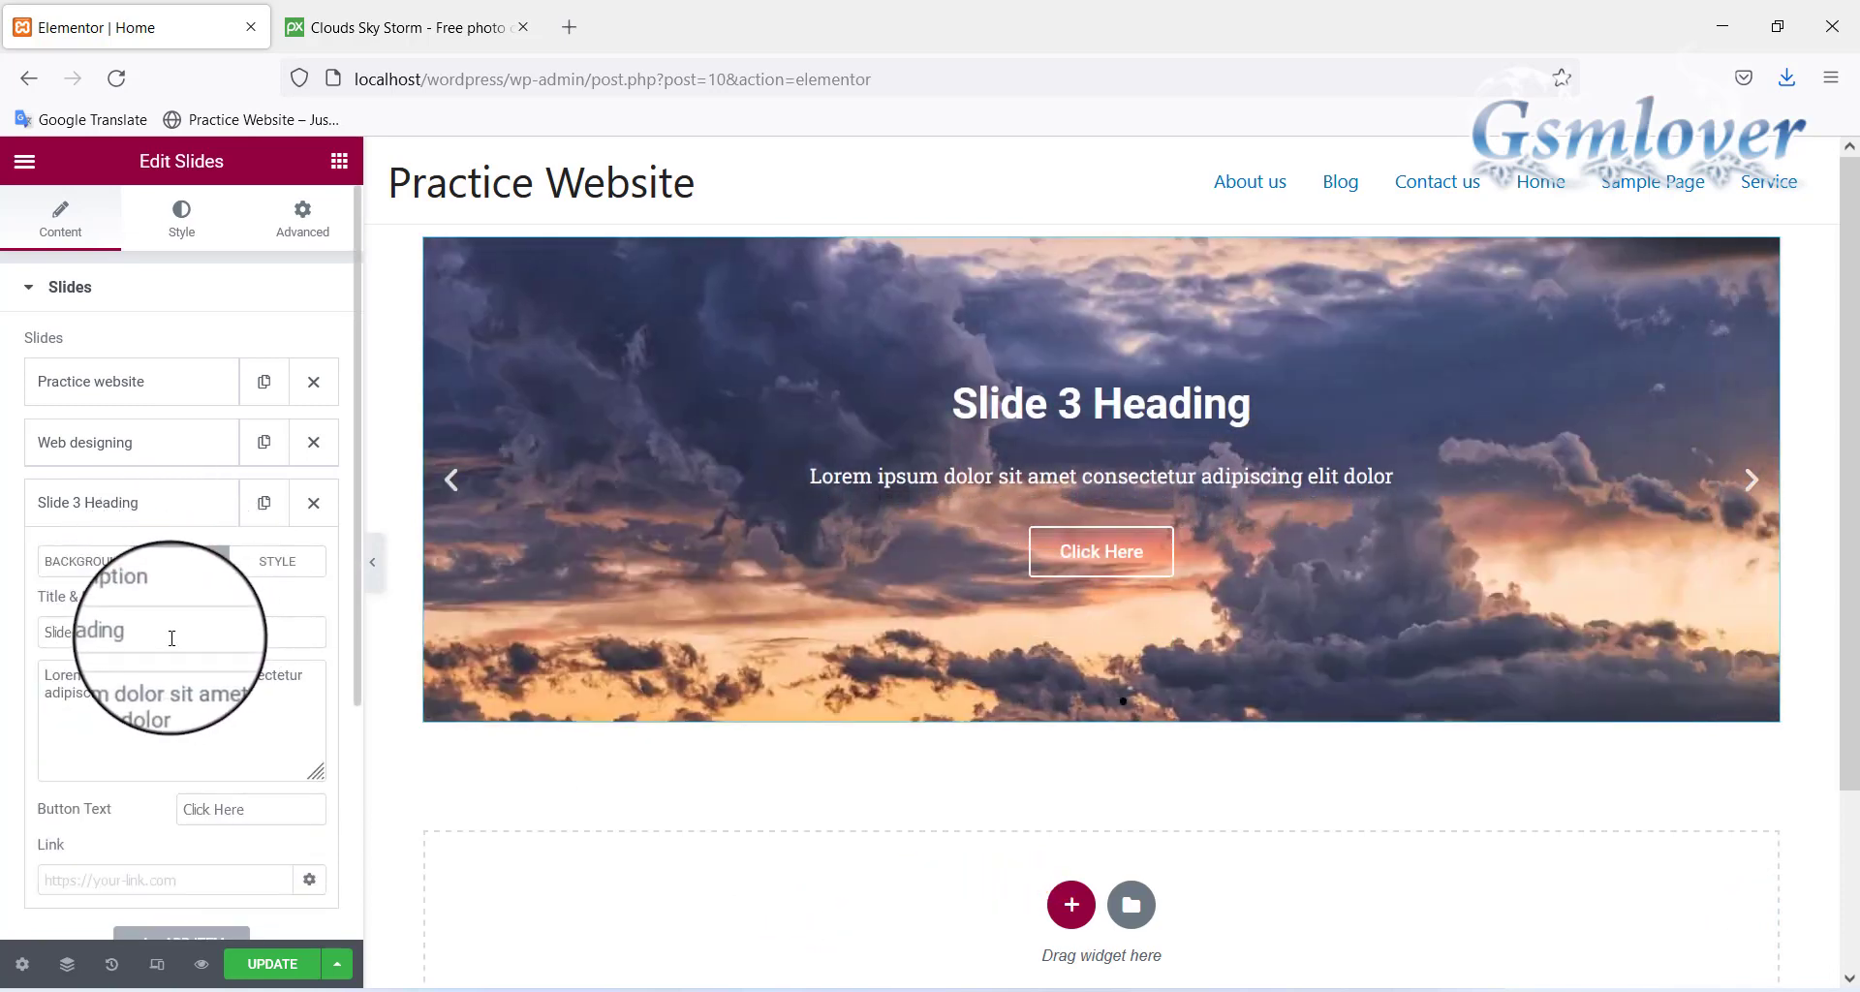
{"action": "left_click_drag", "start_coordinate": [171, 632], "coordinate": [2, 630]}
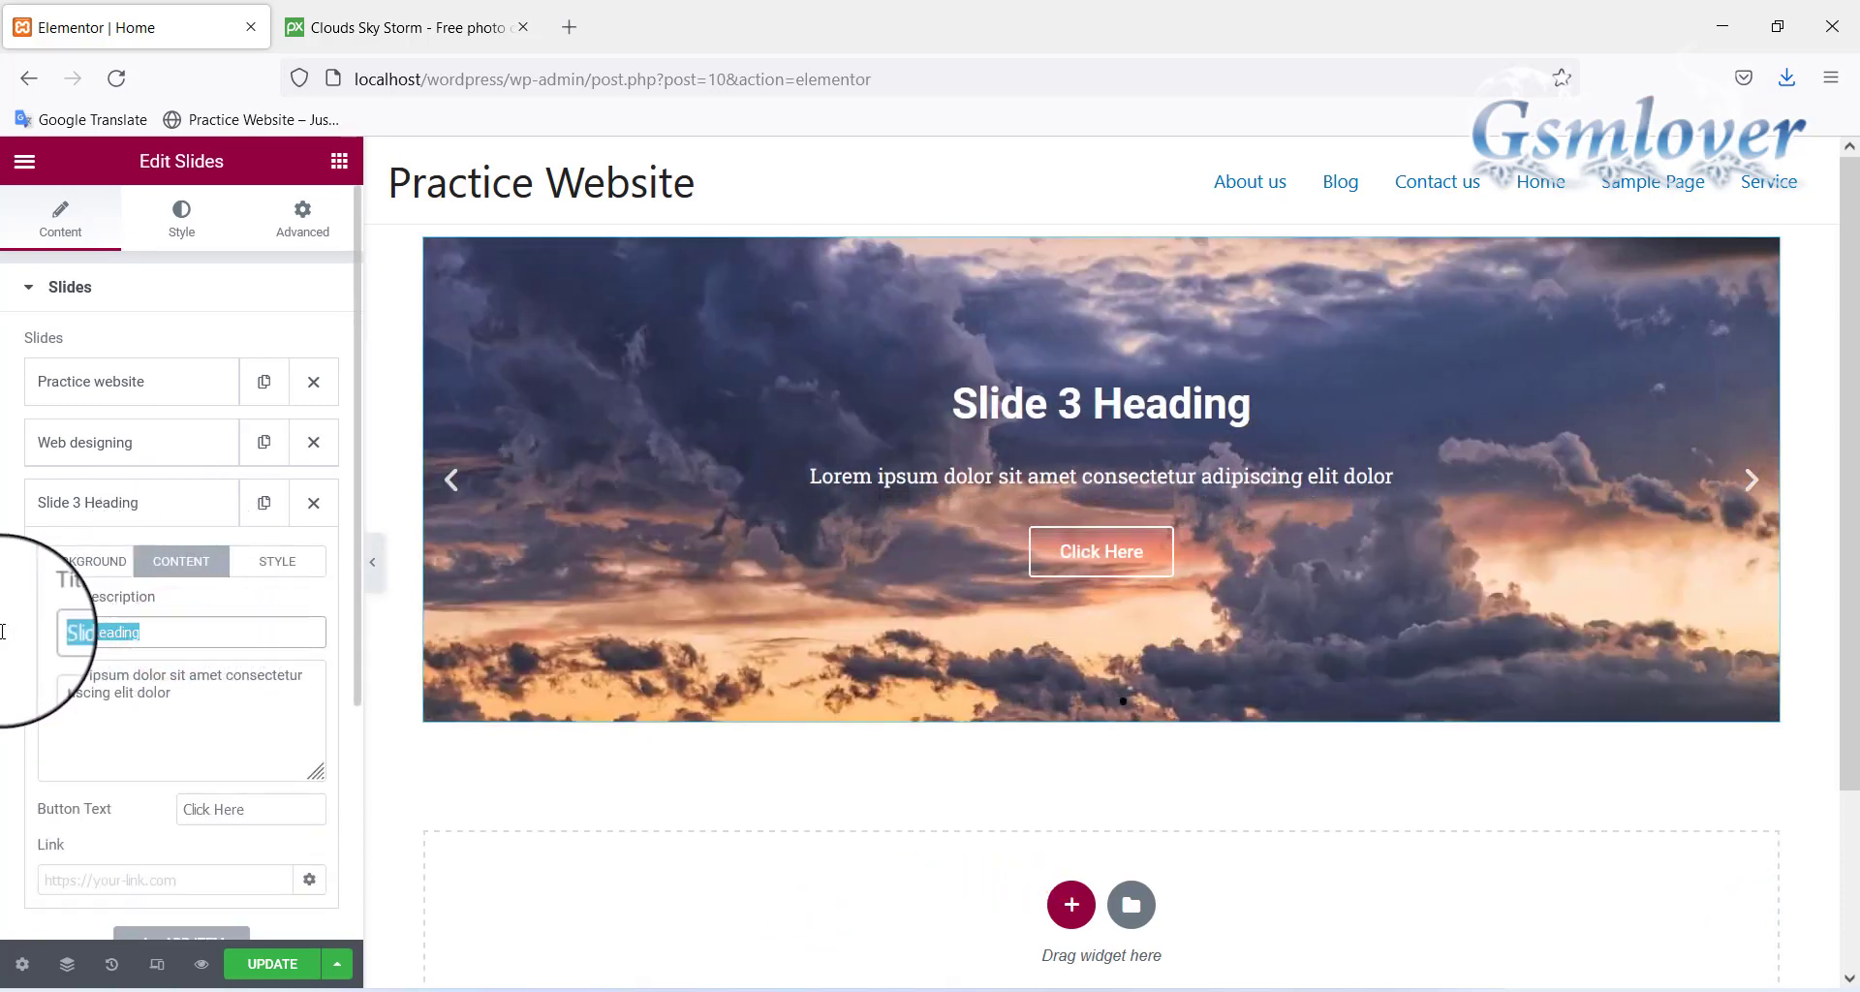
{"action": "type", "text": "Seo S"}
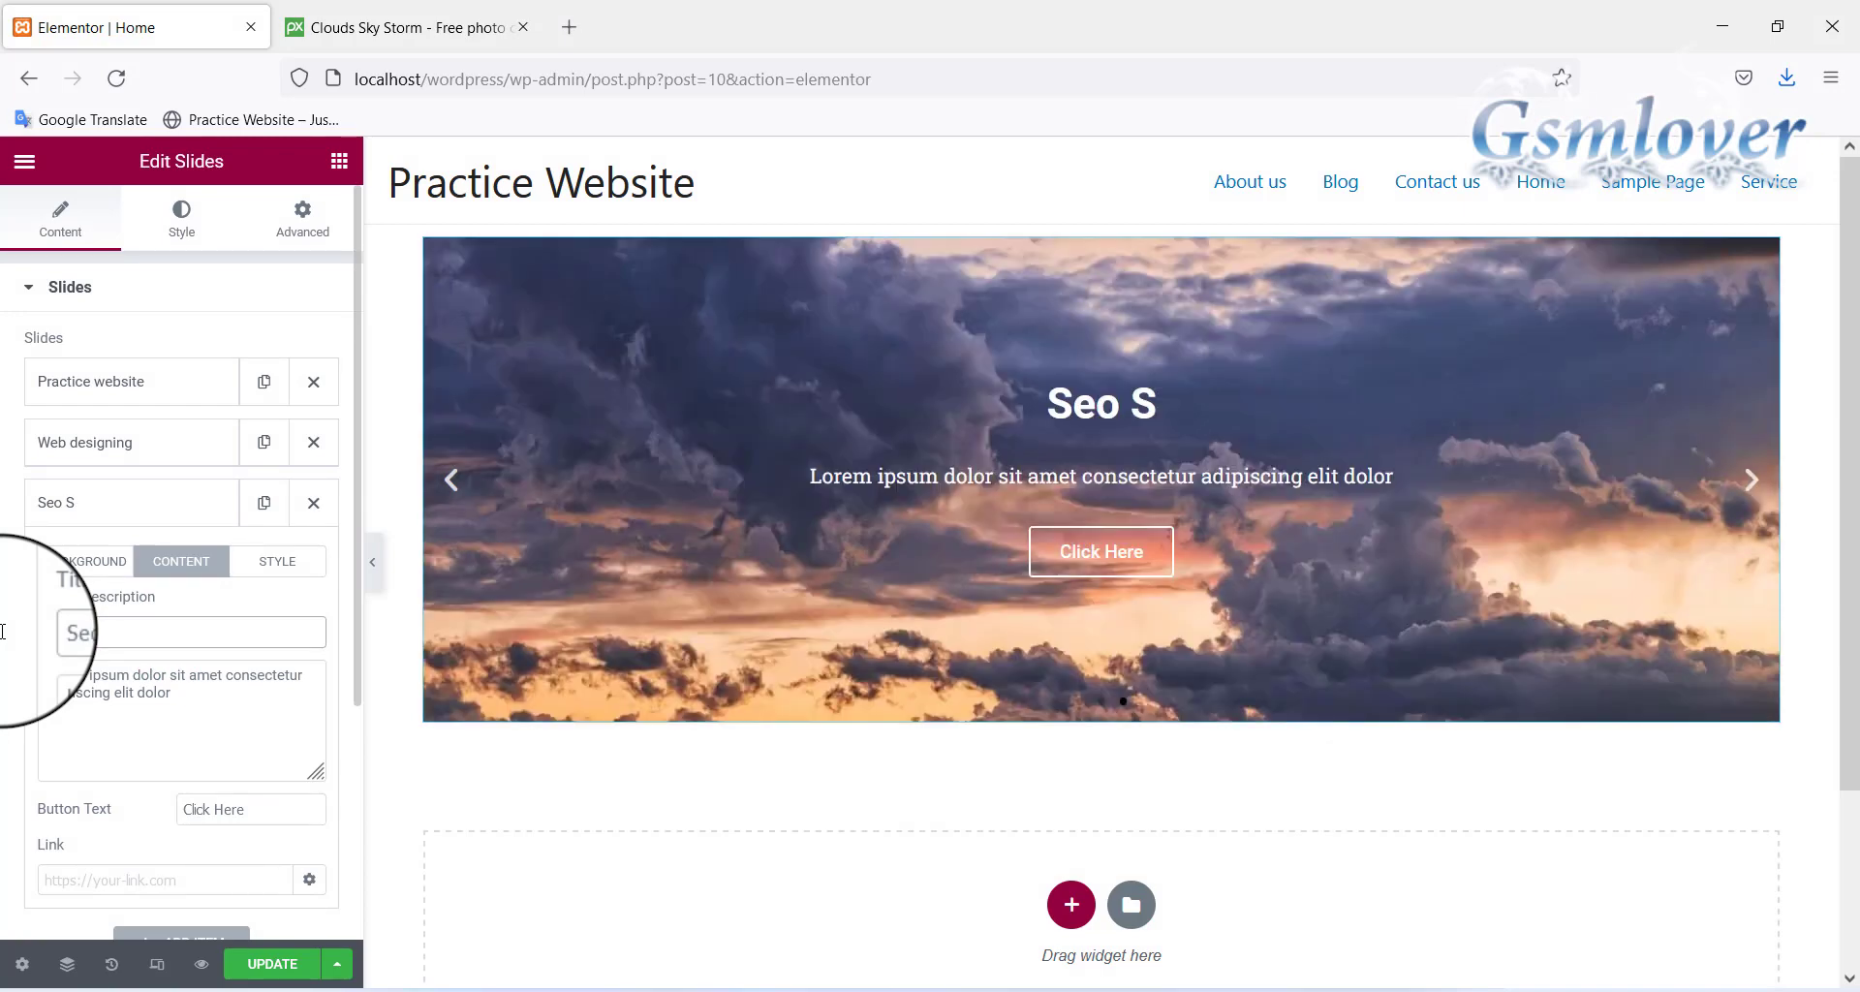
{"action": "type", "text": "ervice"}
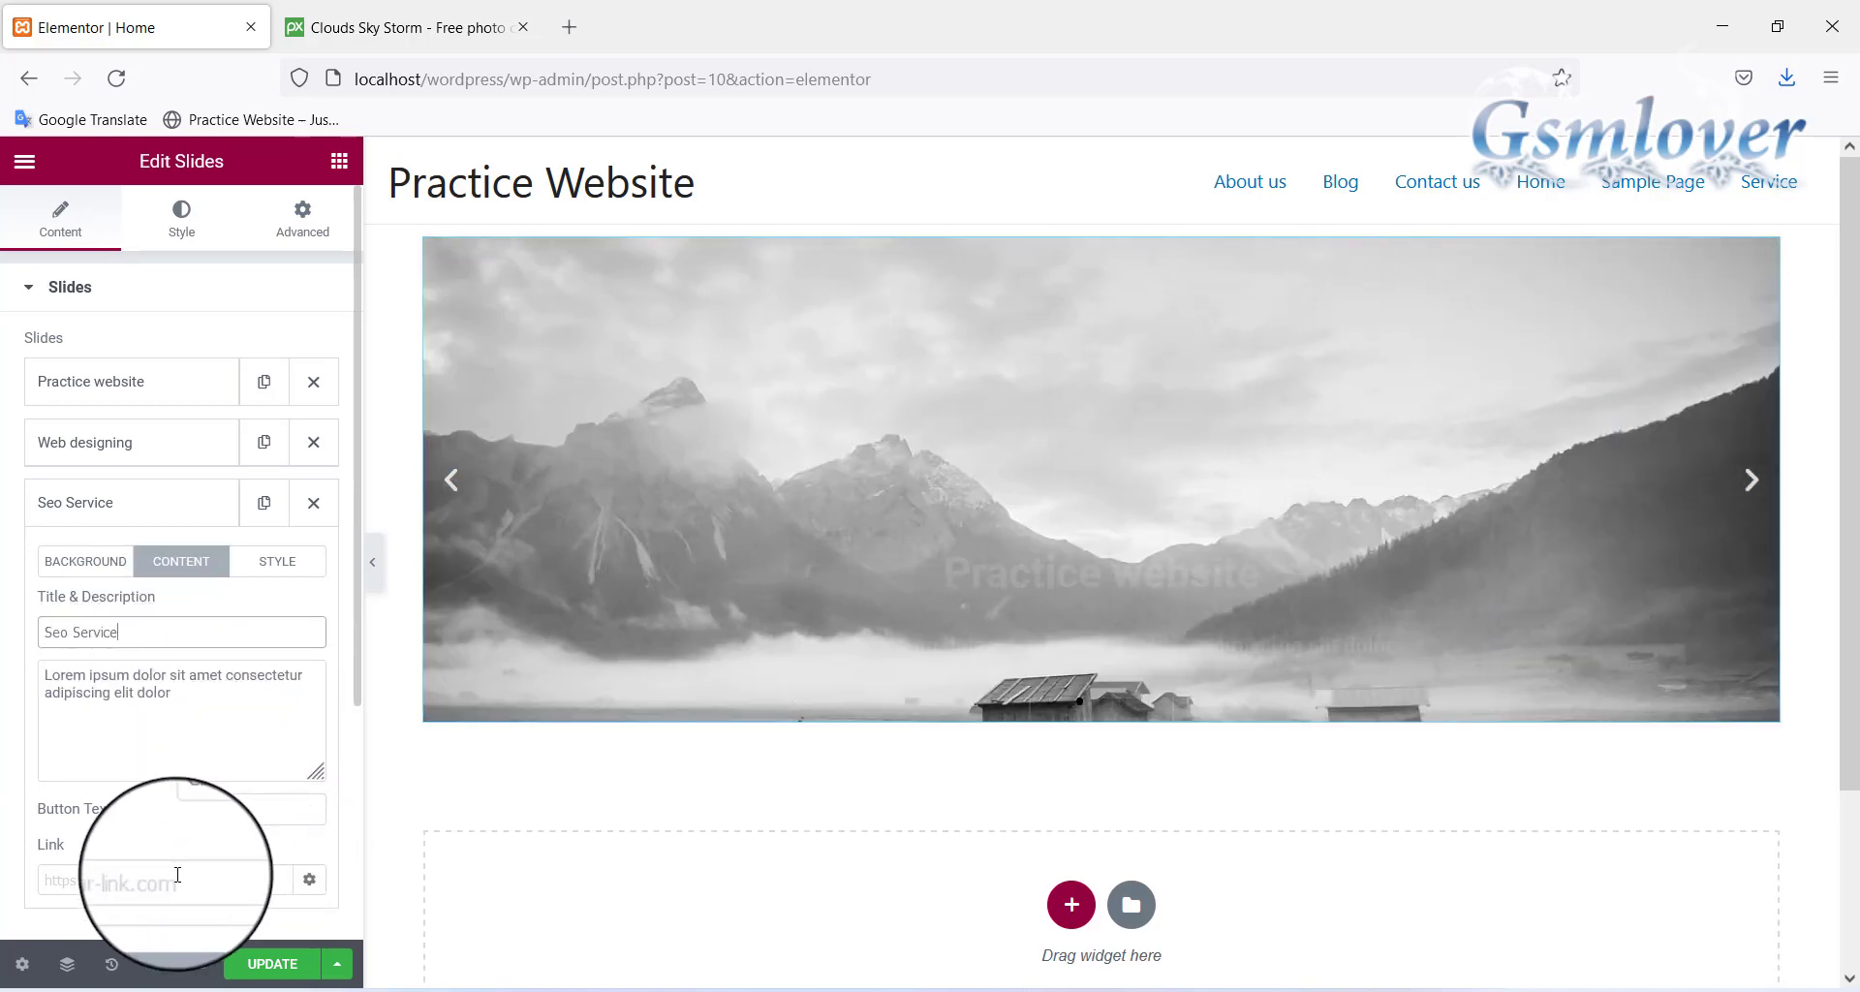
{"action": "left_click", "coordinate": [161, 882]}
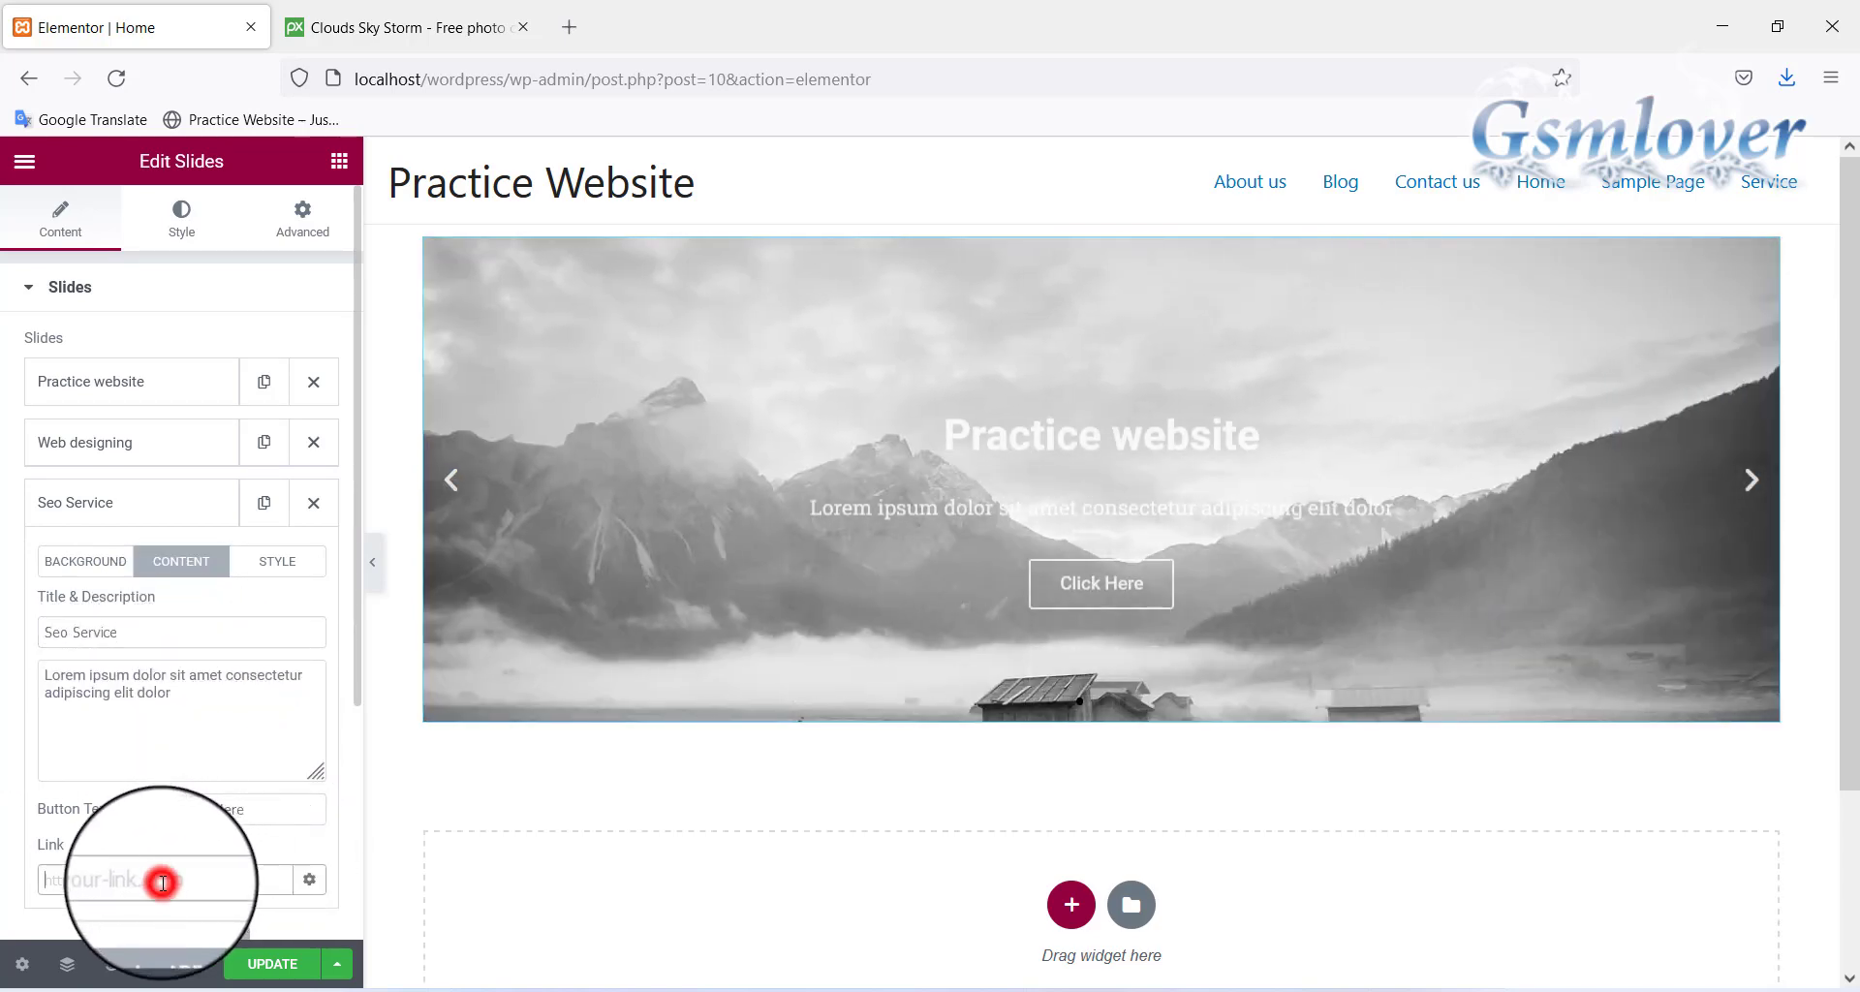
{"action": "type", "text": "#"}
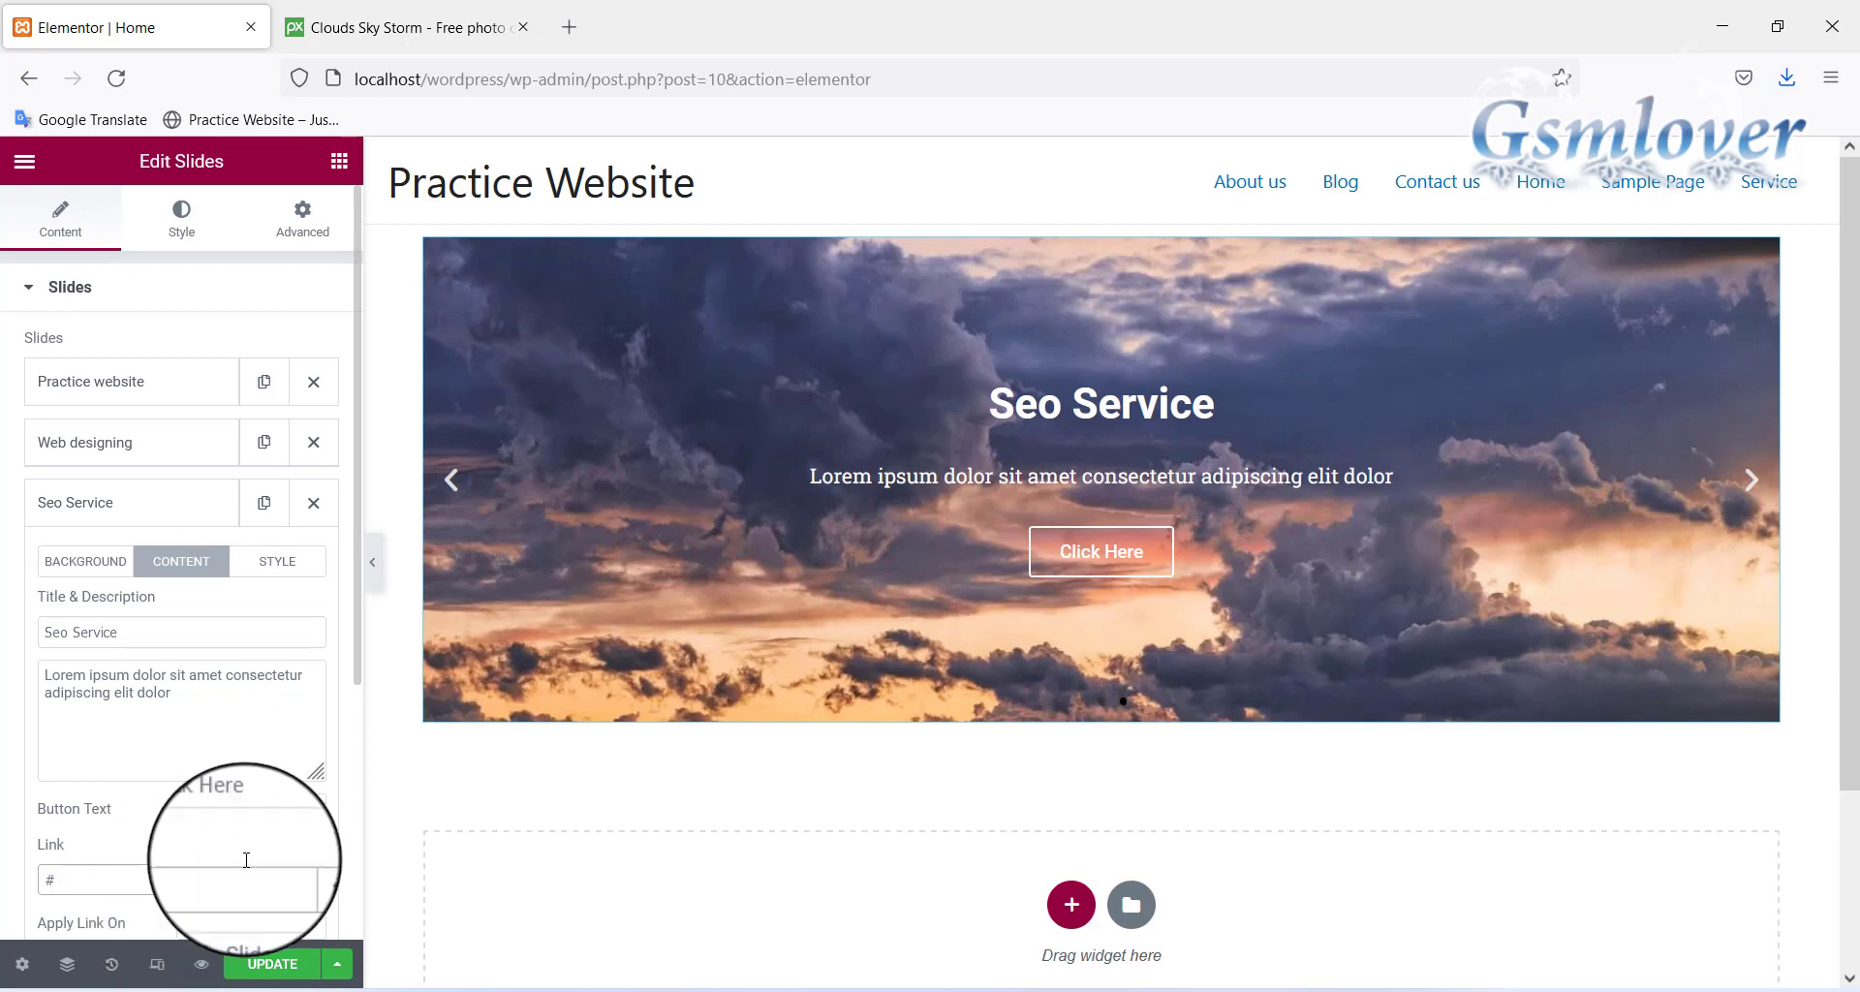
{"action": "left_click", "coordinate": [274, 965]}
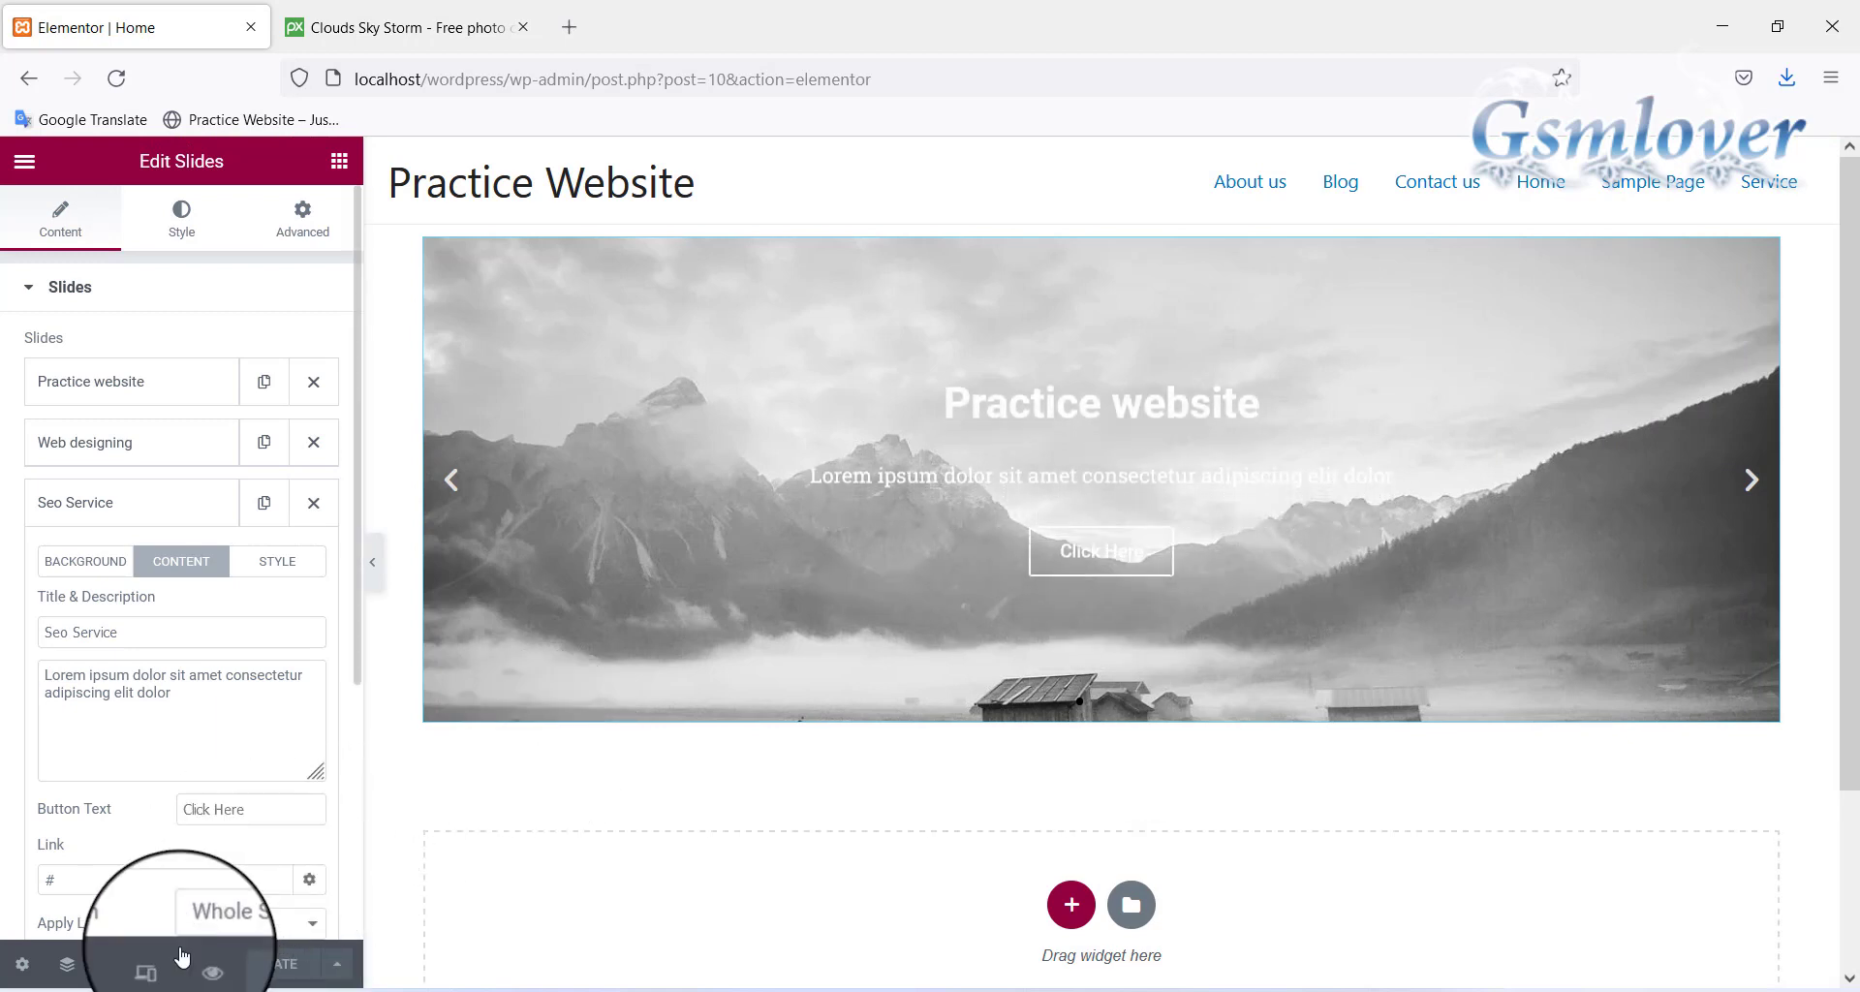
Preview the Home page in a new tab to watch the three slides cycle
{"action": "left_click", "coordinate": [201, 965]}
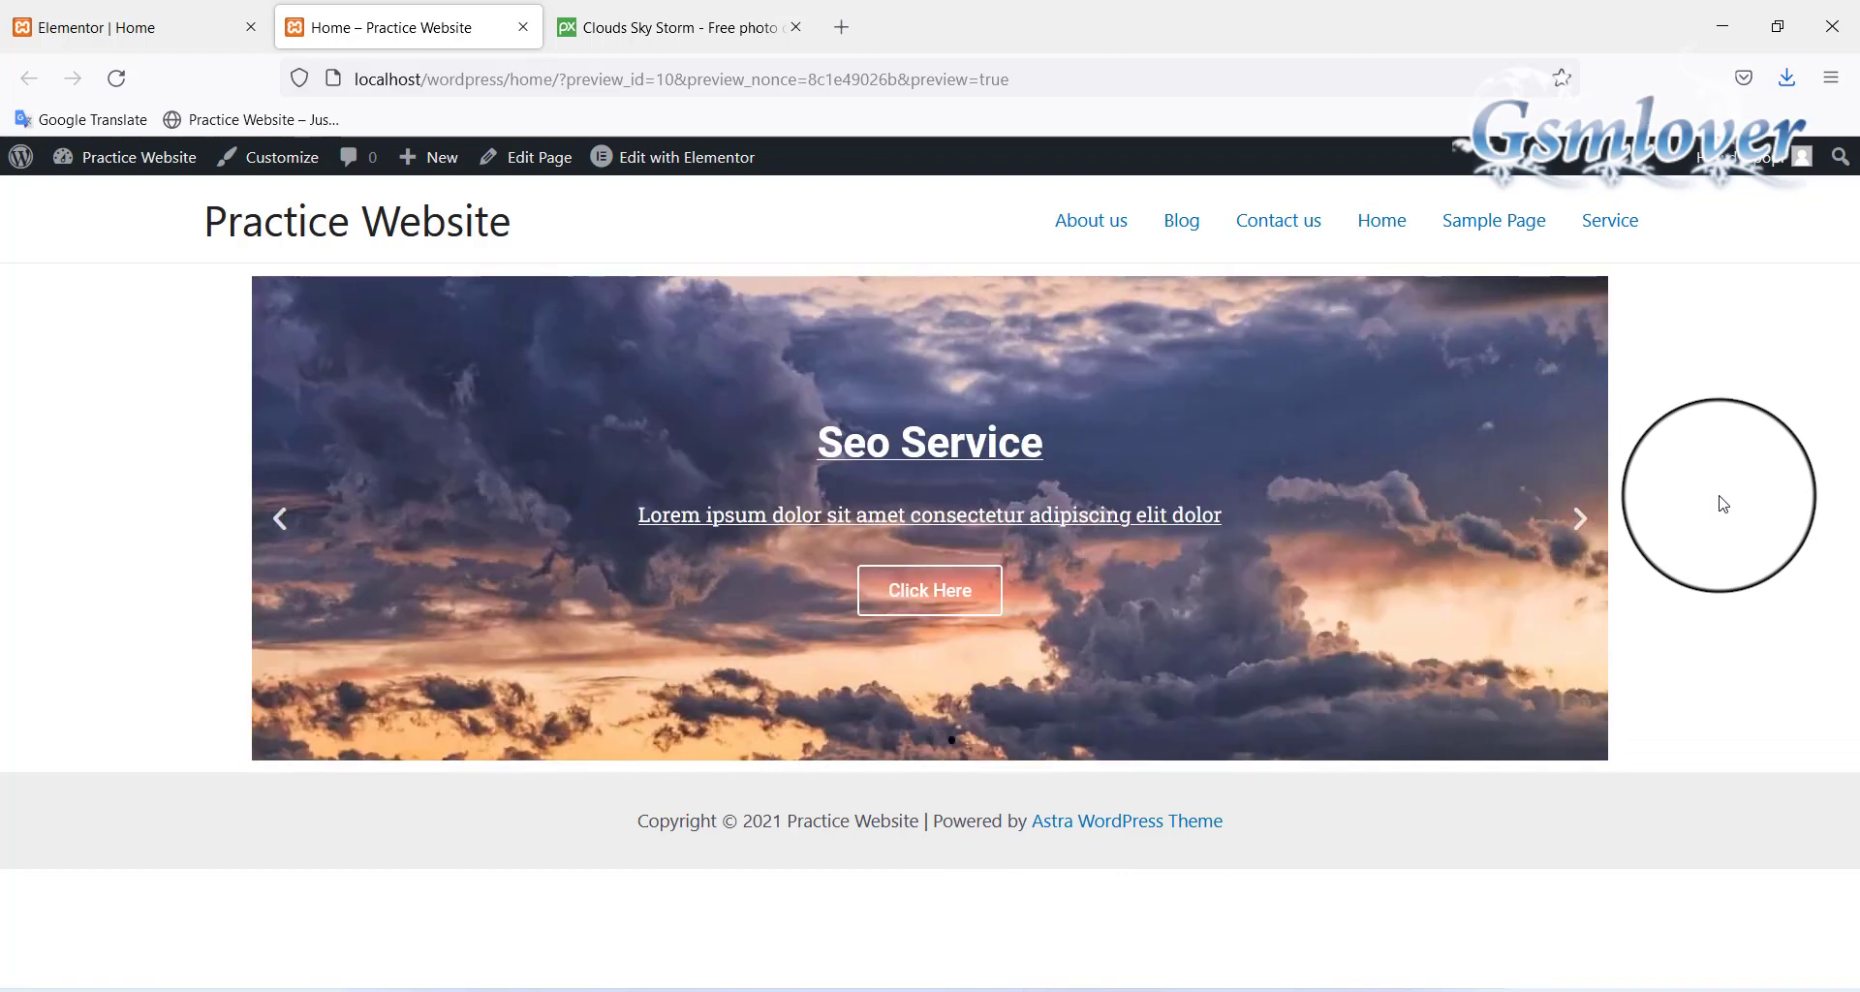
Return to the Elementor Home editor and show the slider widget's Style settings
{"action": "left_click", "coordinate": [114, 27]}
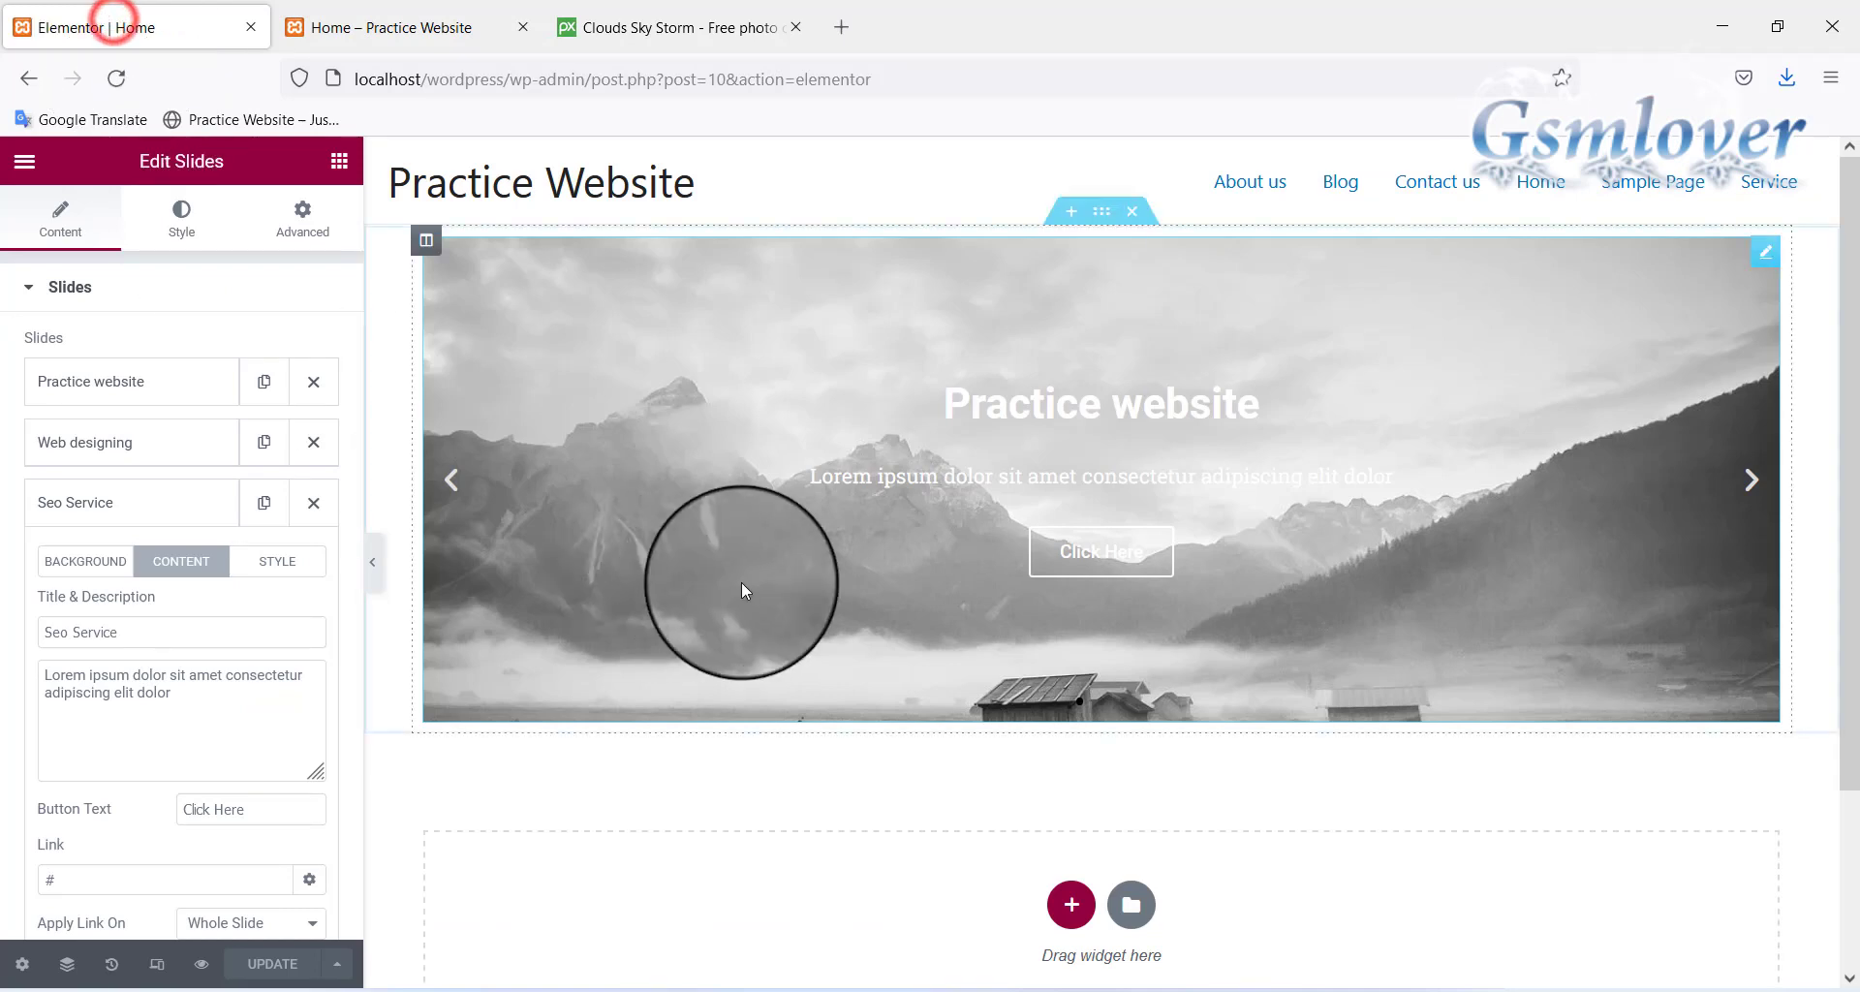
{"action": "left_click", "coordinate": [105, 382]}
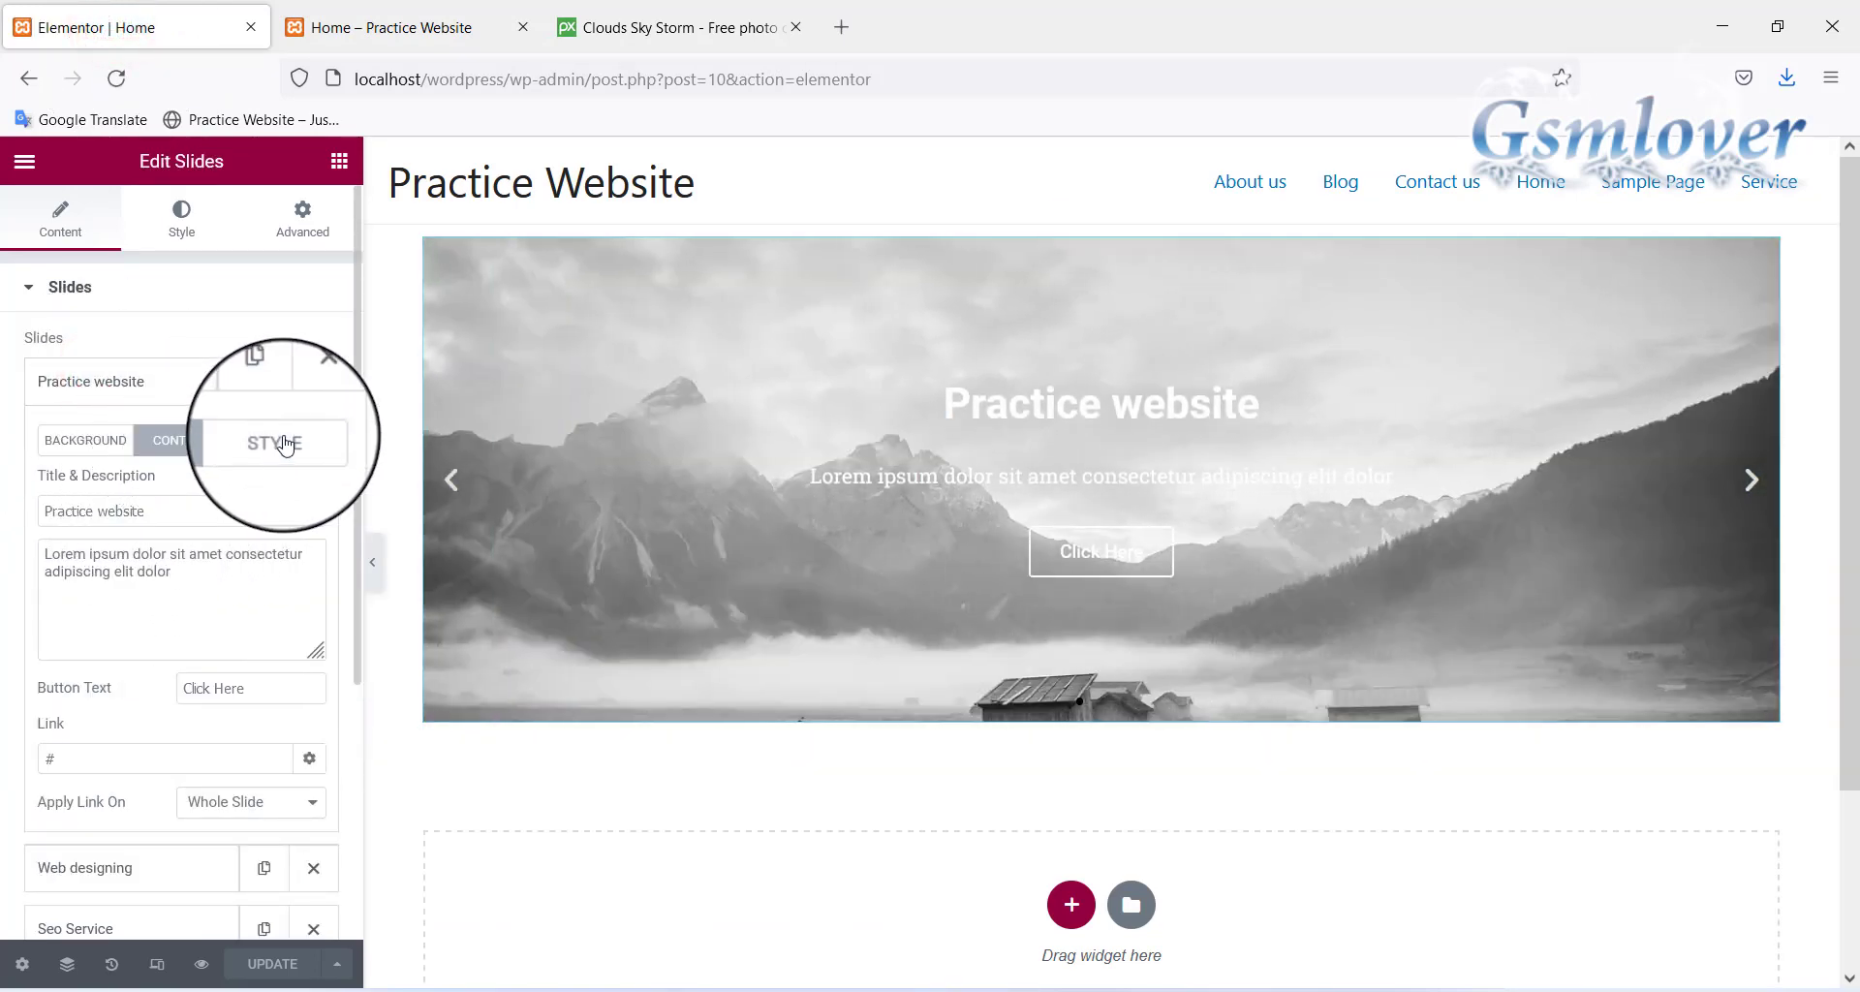
{"action": "left_click", "coordinate": [281, 440]}
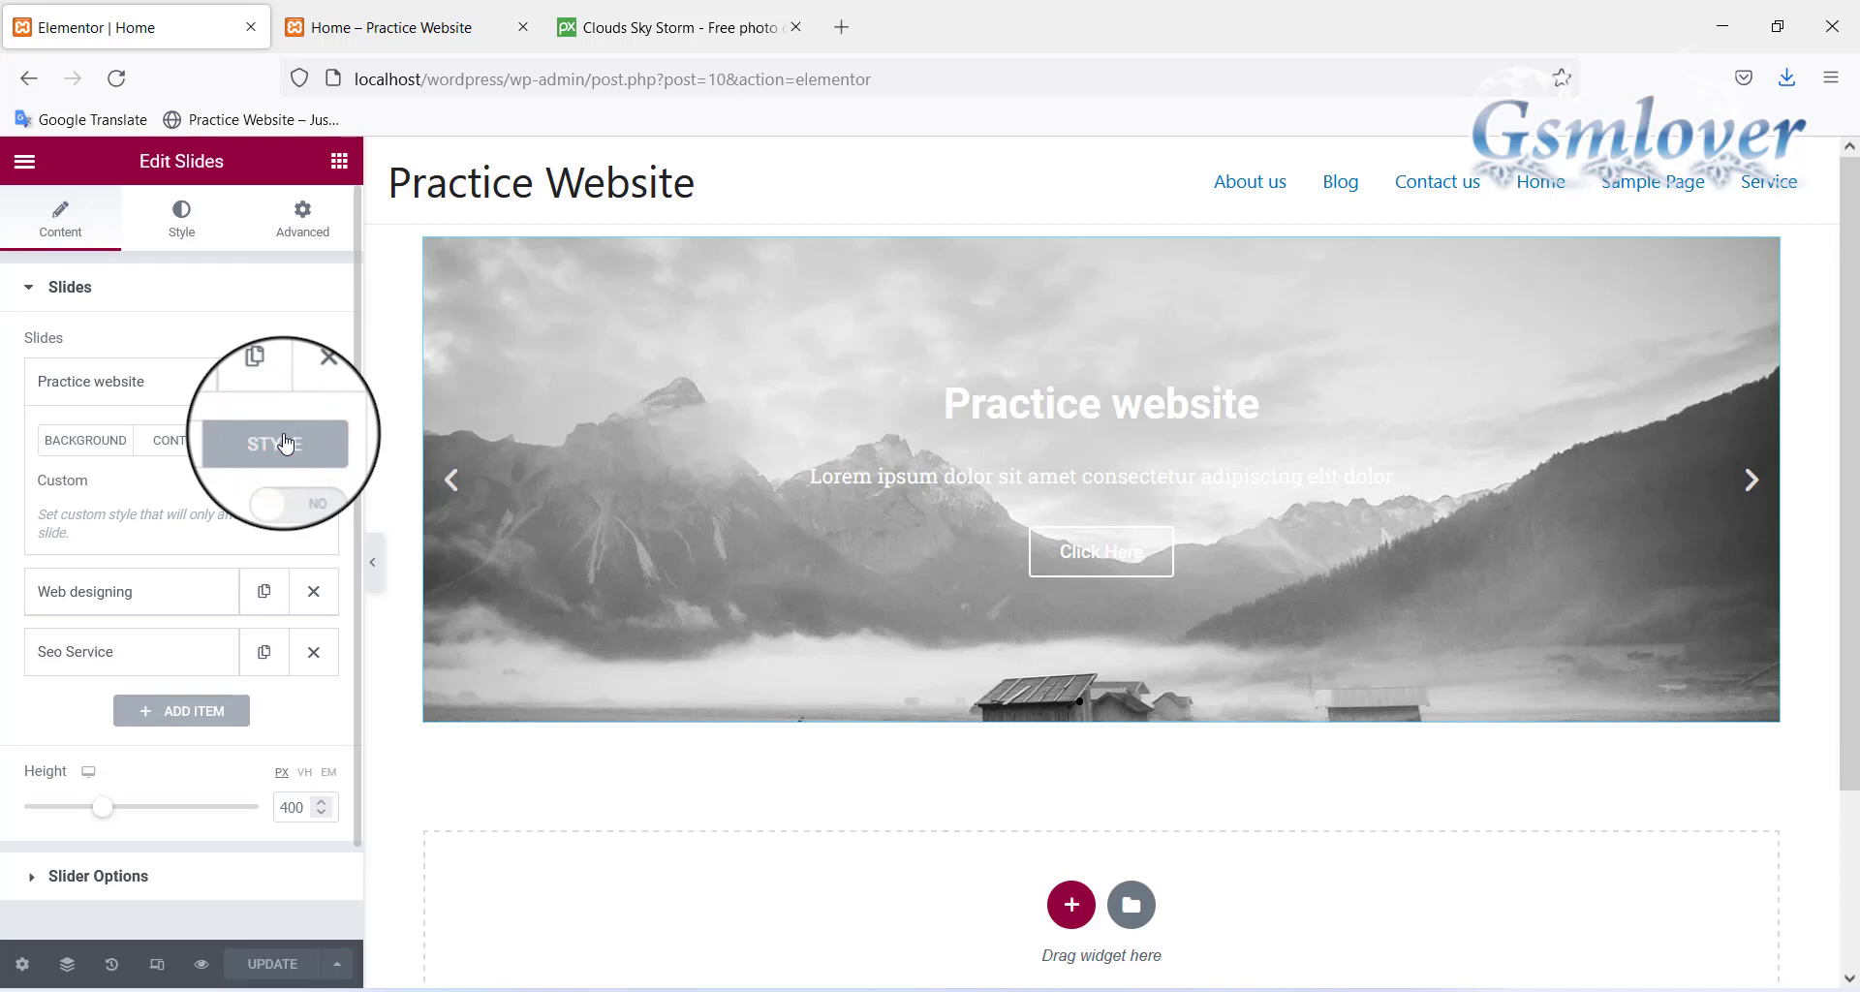
{"action": "left_click", "coordinate": [181, 218]}
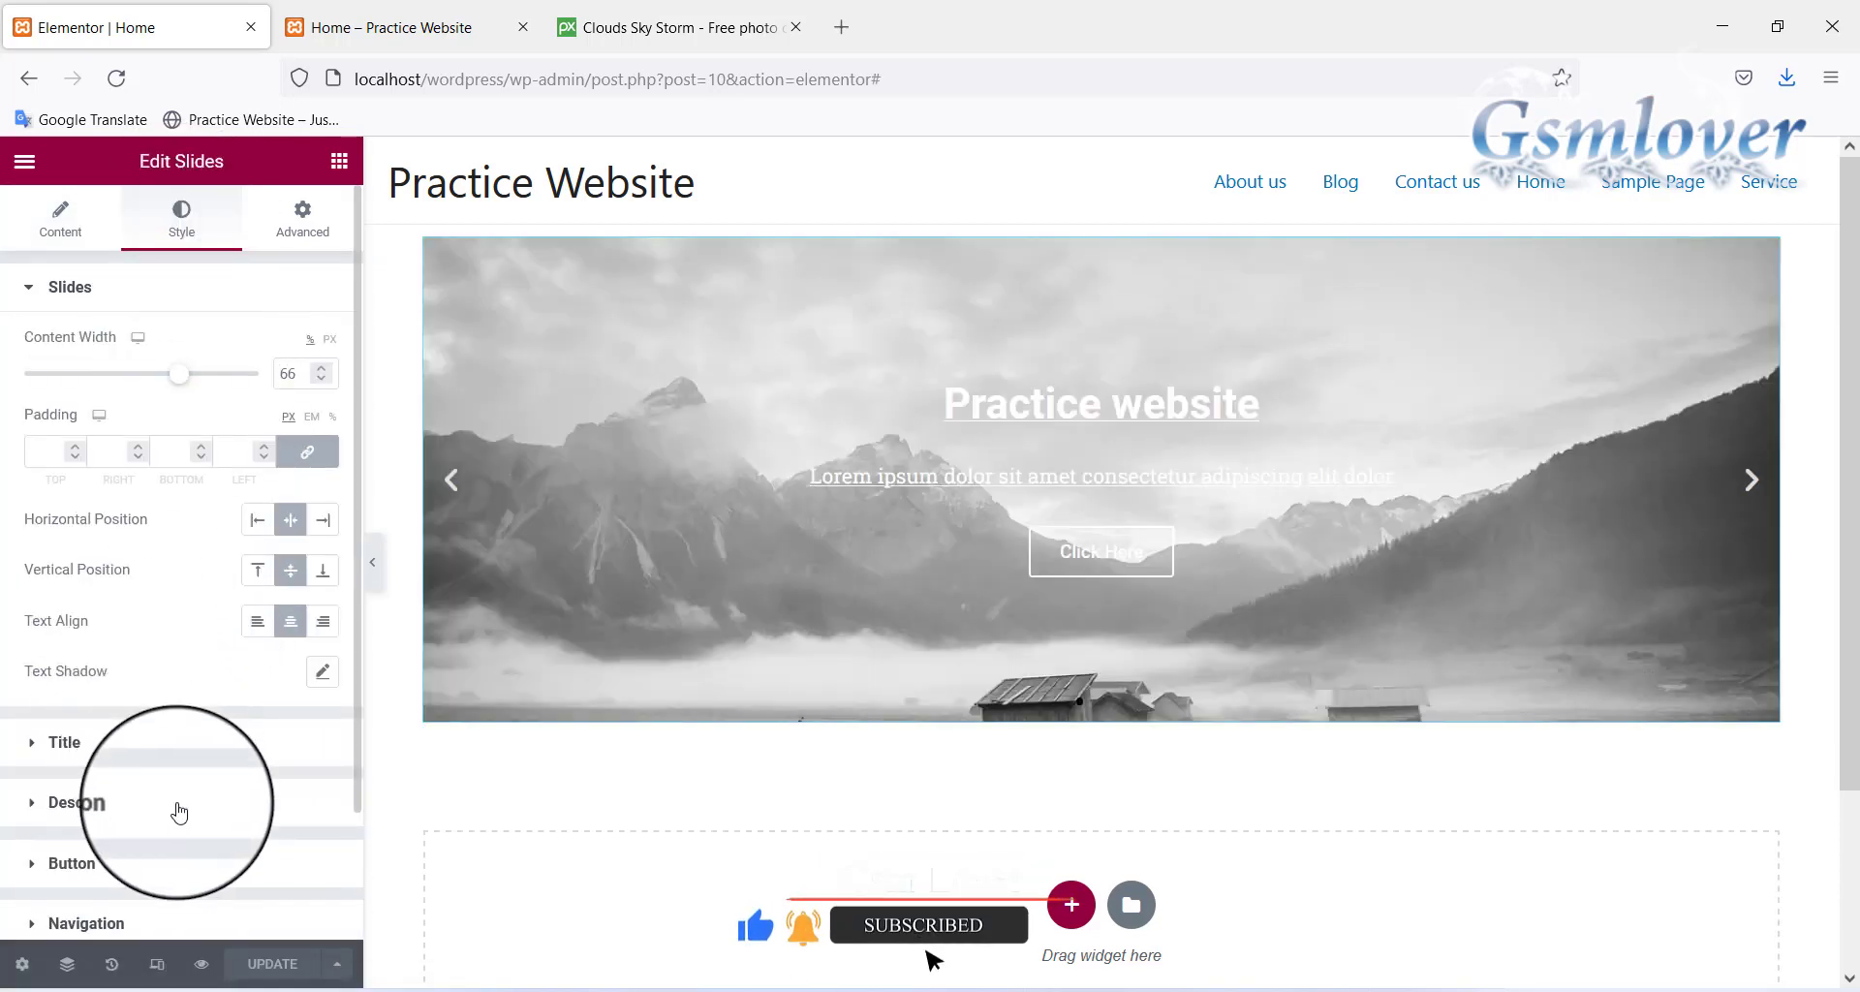
Set the slide title text colour to black
{"action": "left_click", "coordinate": [186, 738]}
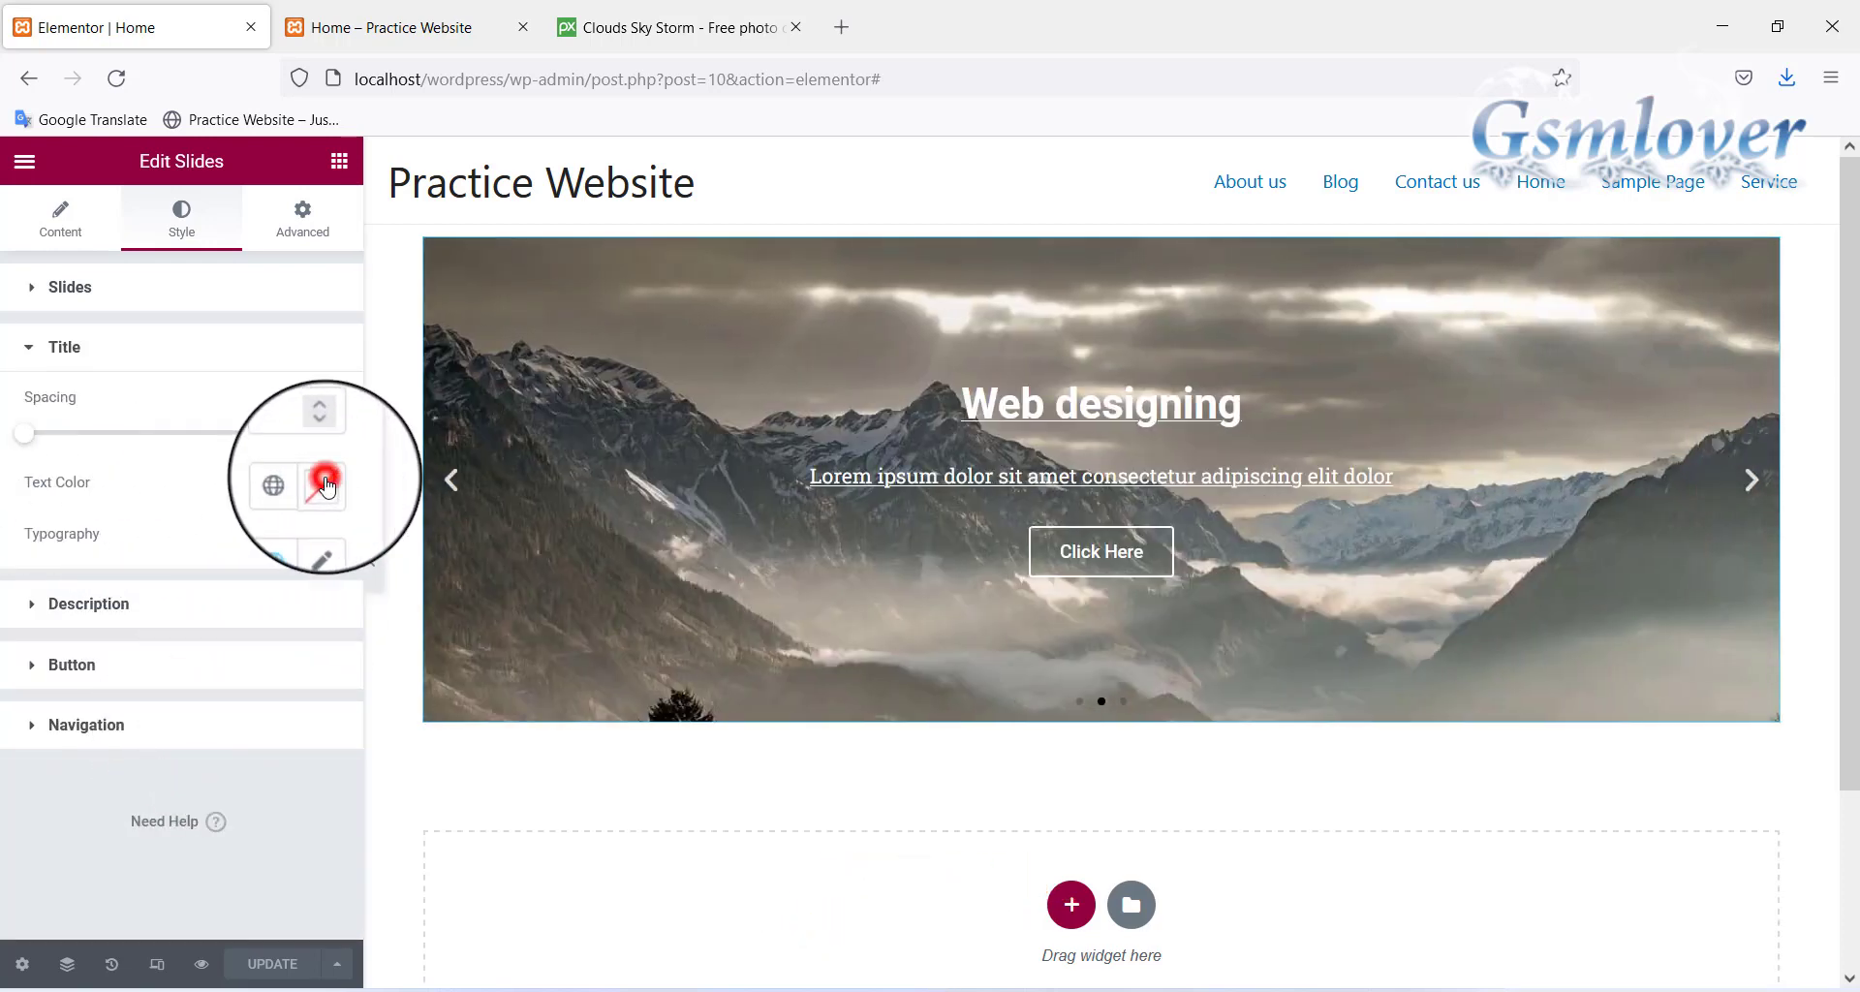
{"action": "left_click", "coordinate": [326, 481]}
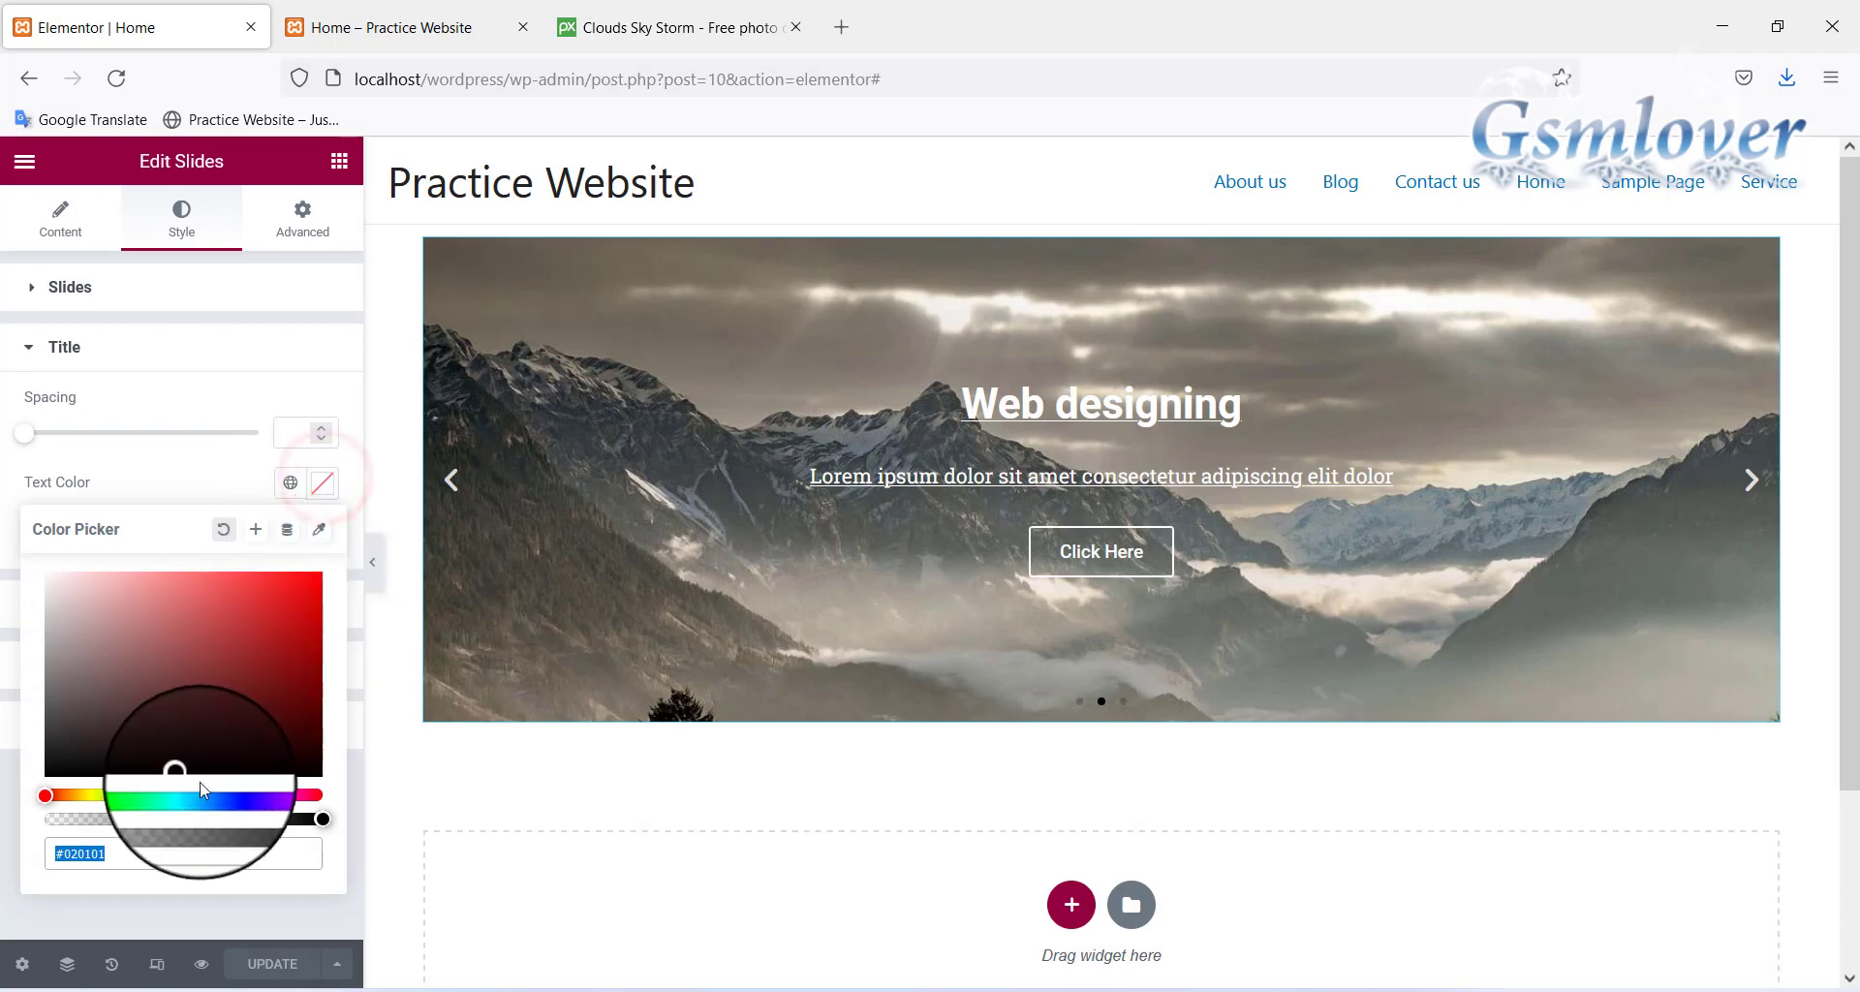
{"action": "left_click_drag", "start_coordinate": [183, 773], "coordinate": [29, 782]}
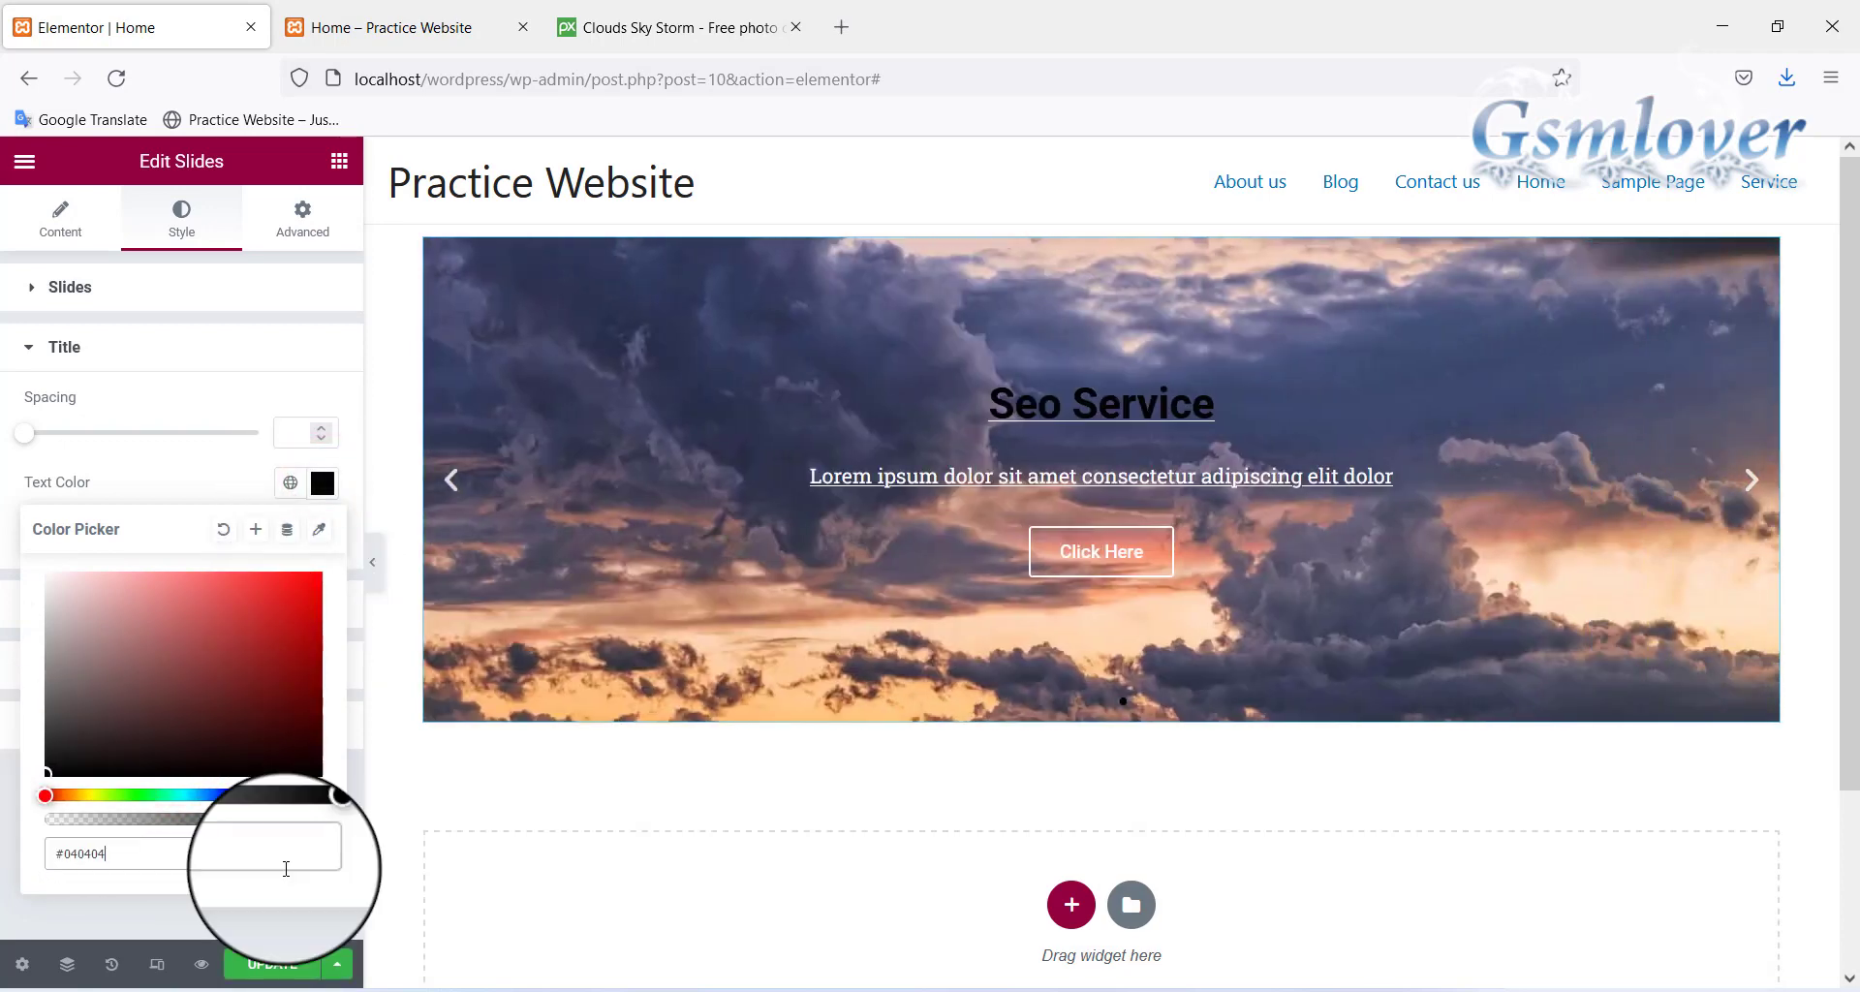
{"action": "left_click", "coordinate": [165, 477]}
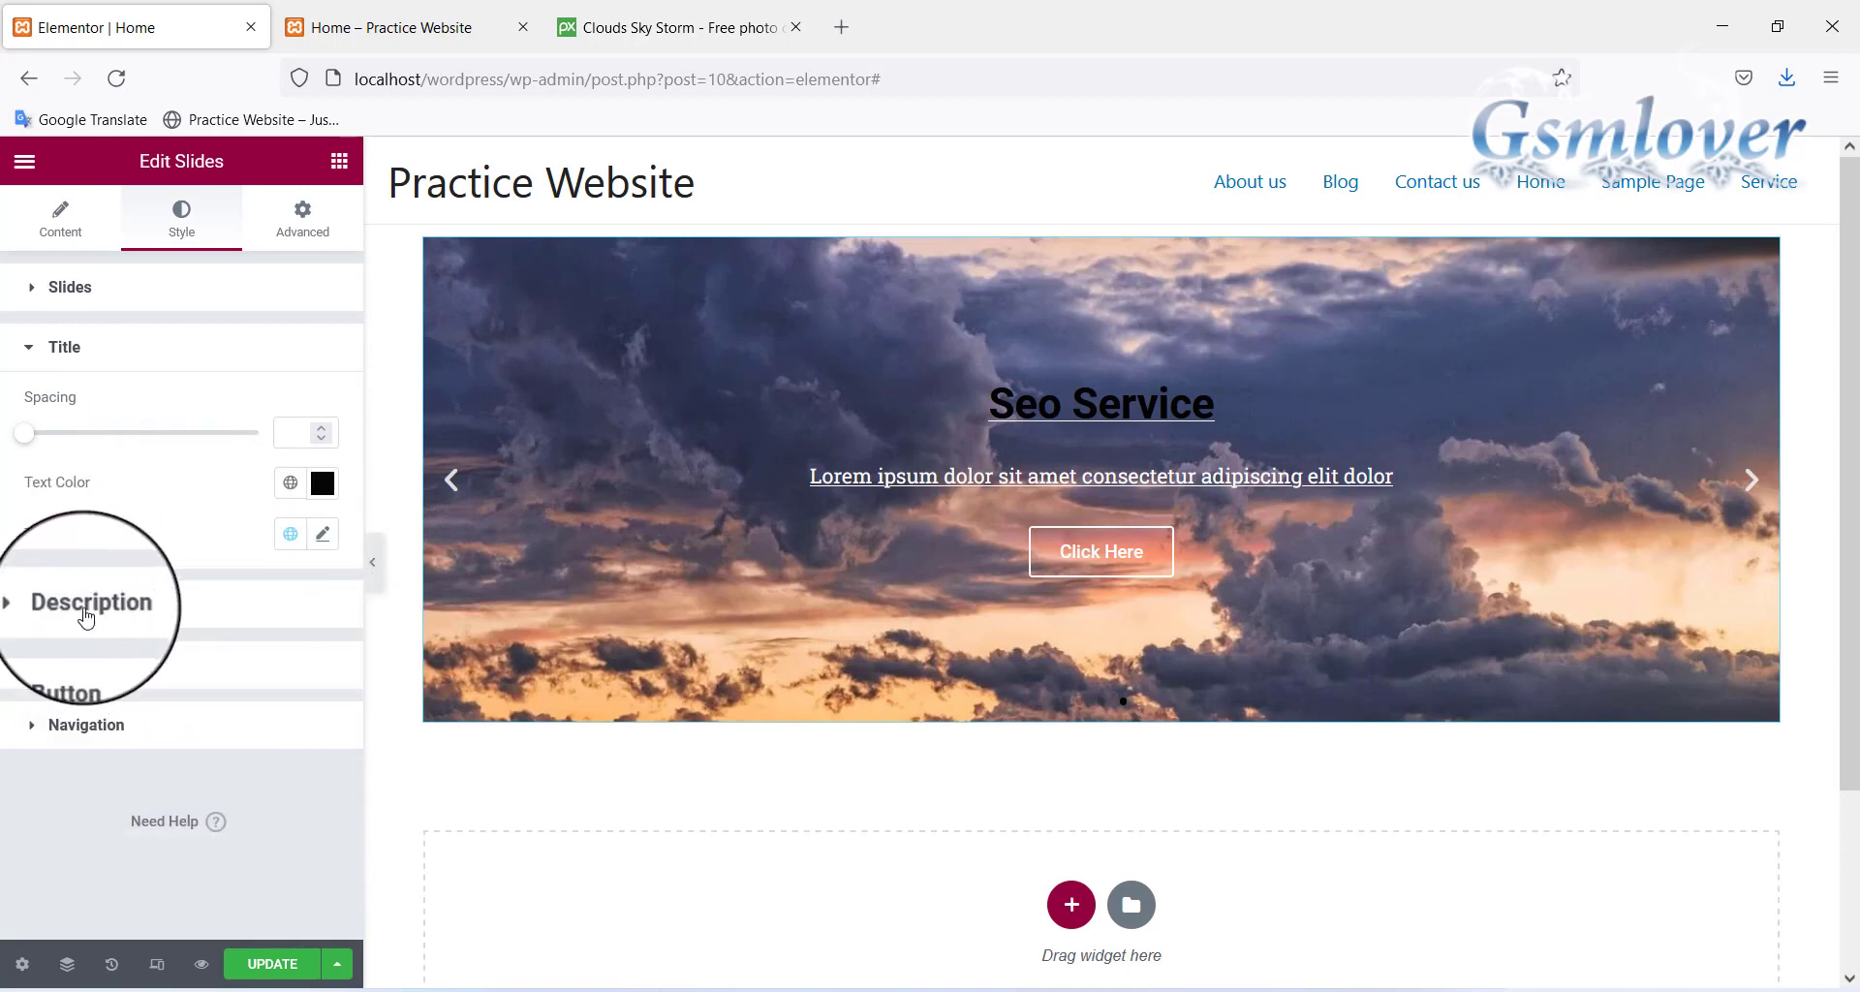
Set the slide description text colour to black (#000000)
{"action": "left_click", "coordinate": [33, 599]}
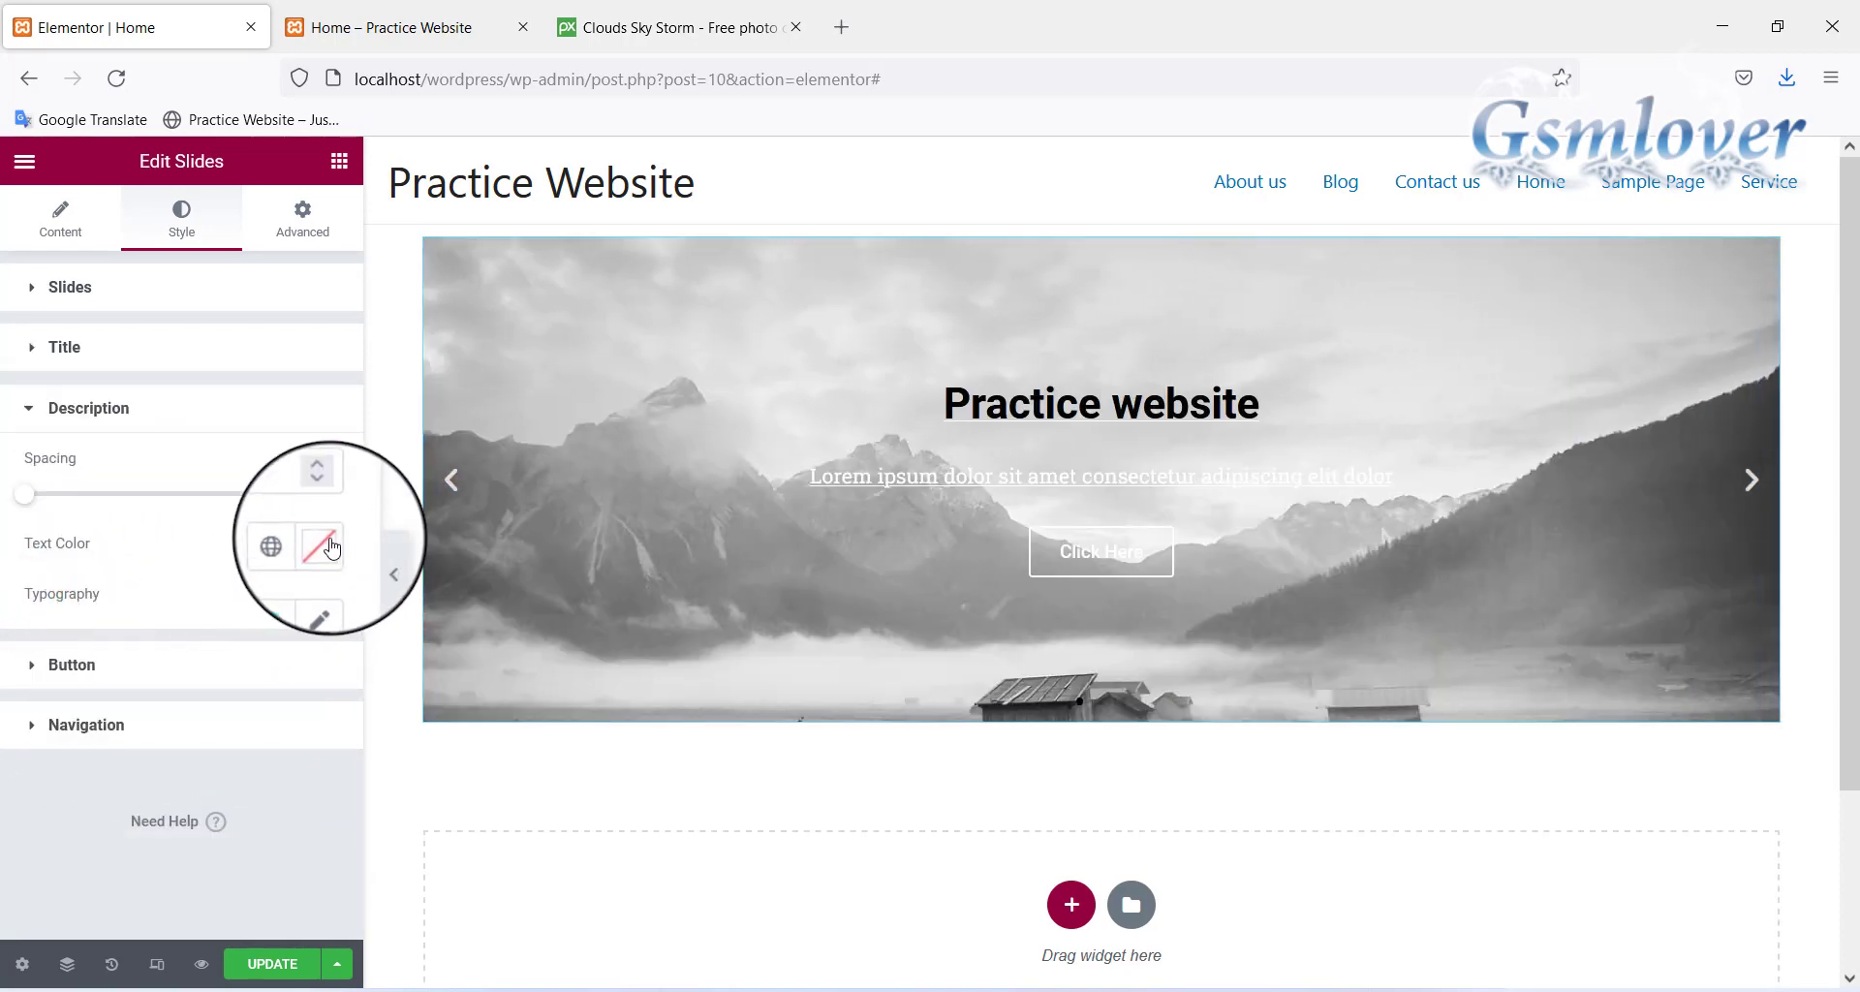
{"action": "left_click", "coordinate": [322, 542]}
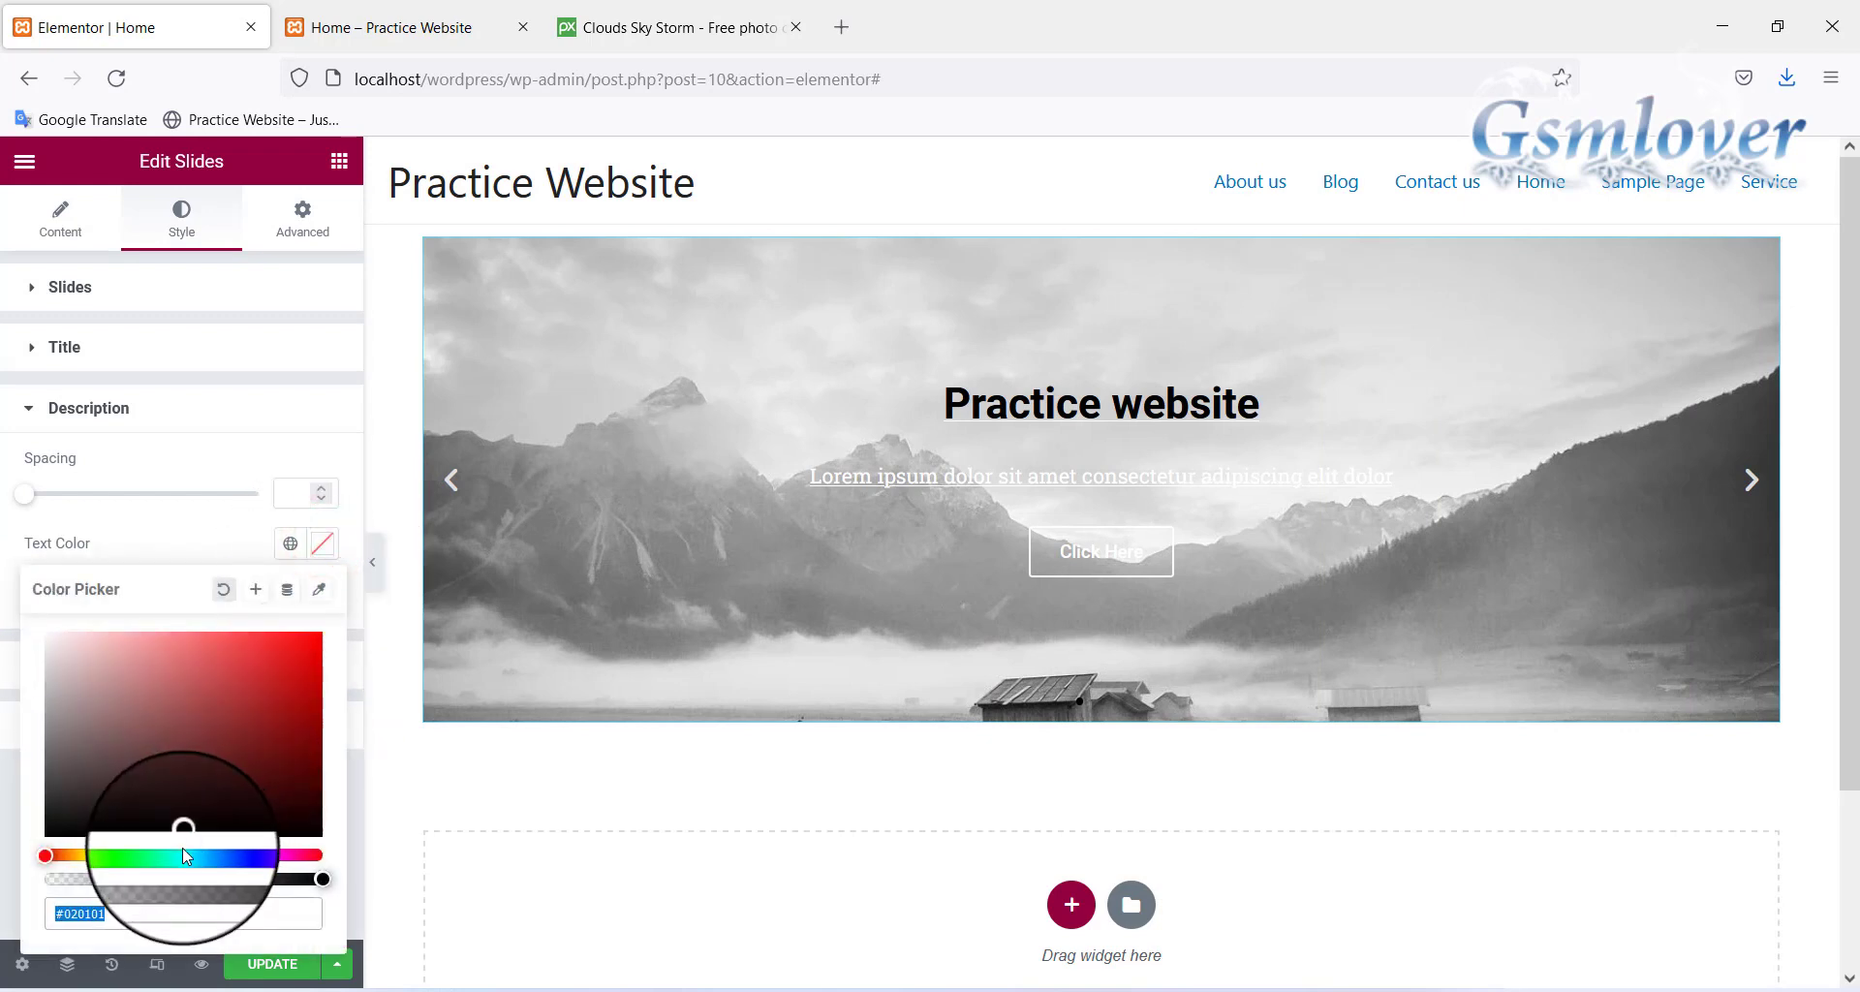
{"action": "type", "text": "#111111"}
{"action": "left_click", "coordinate": [46, 833]}
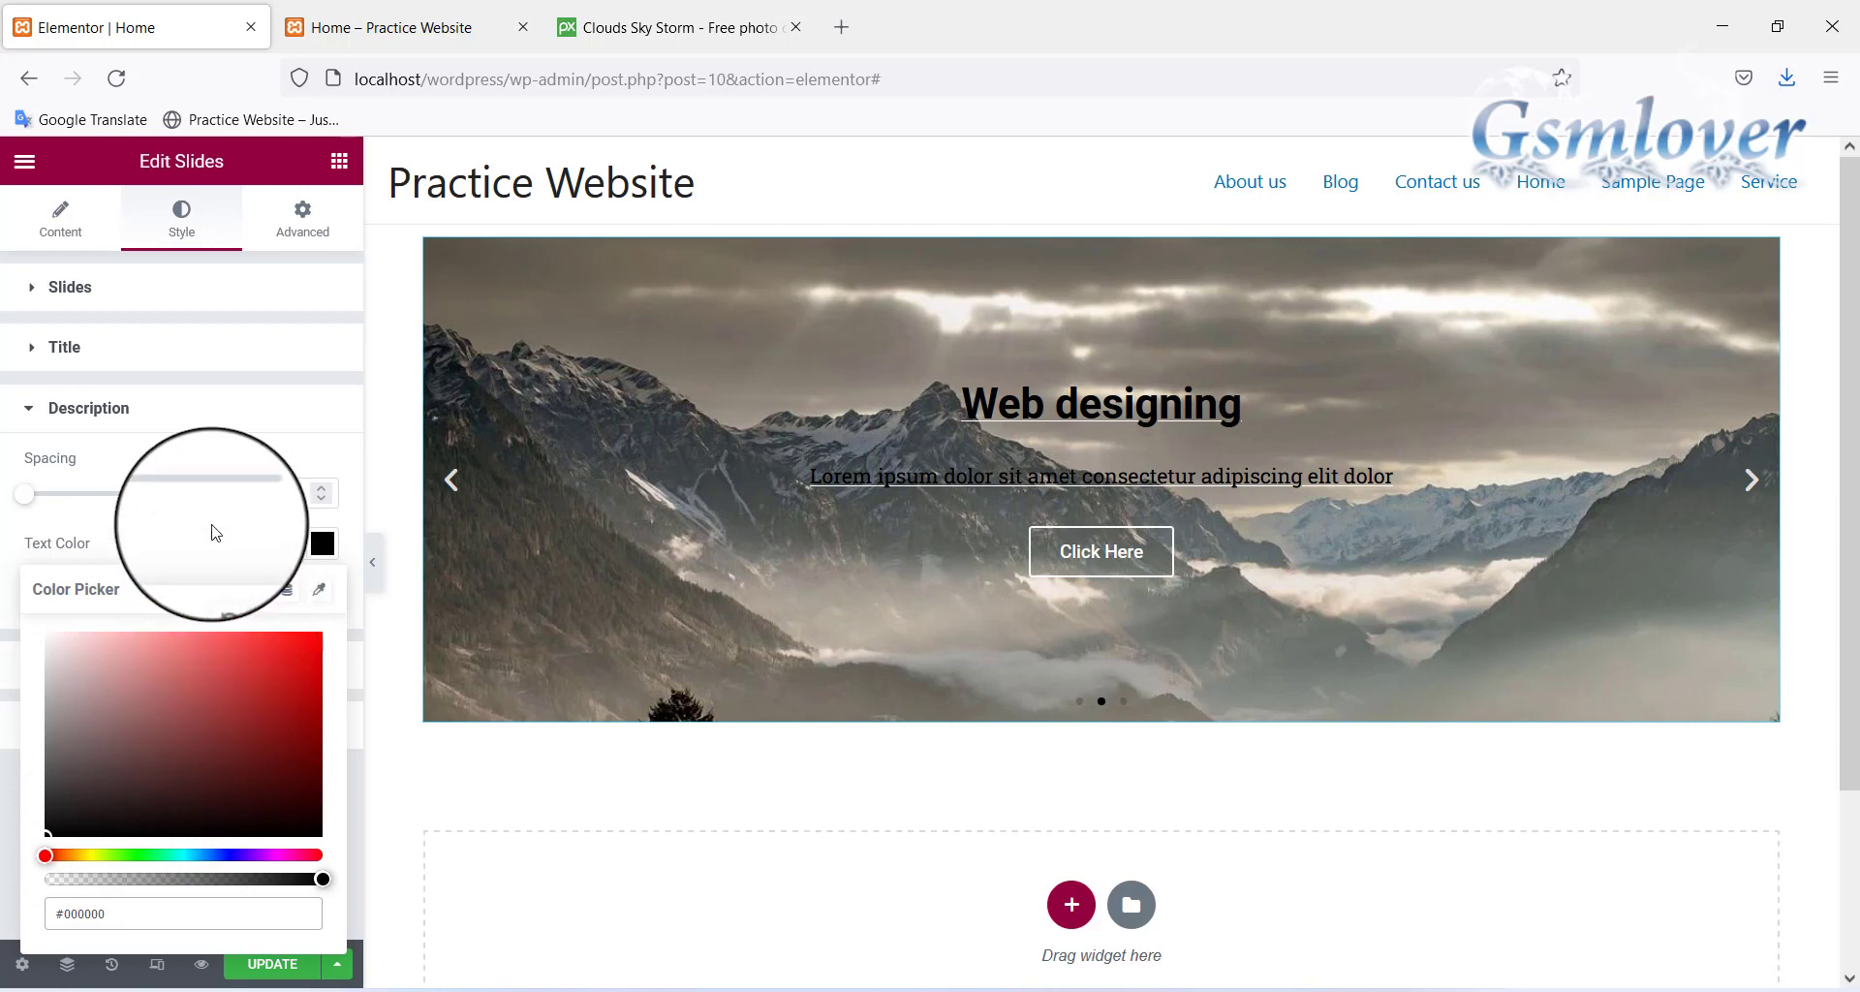
{"action": "left_click", "coordinate": [205, 528]}
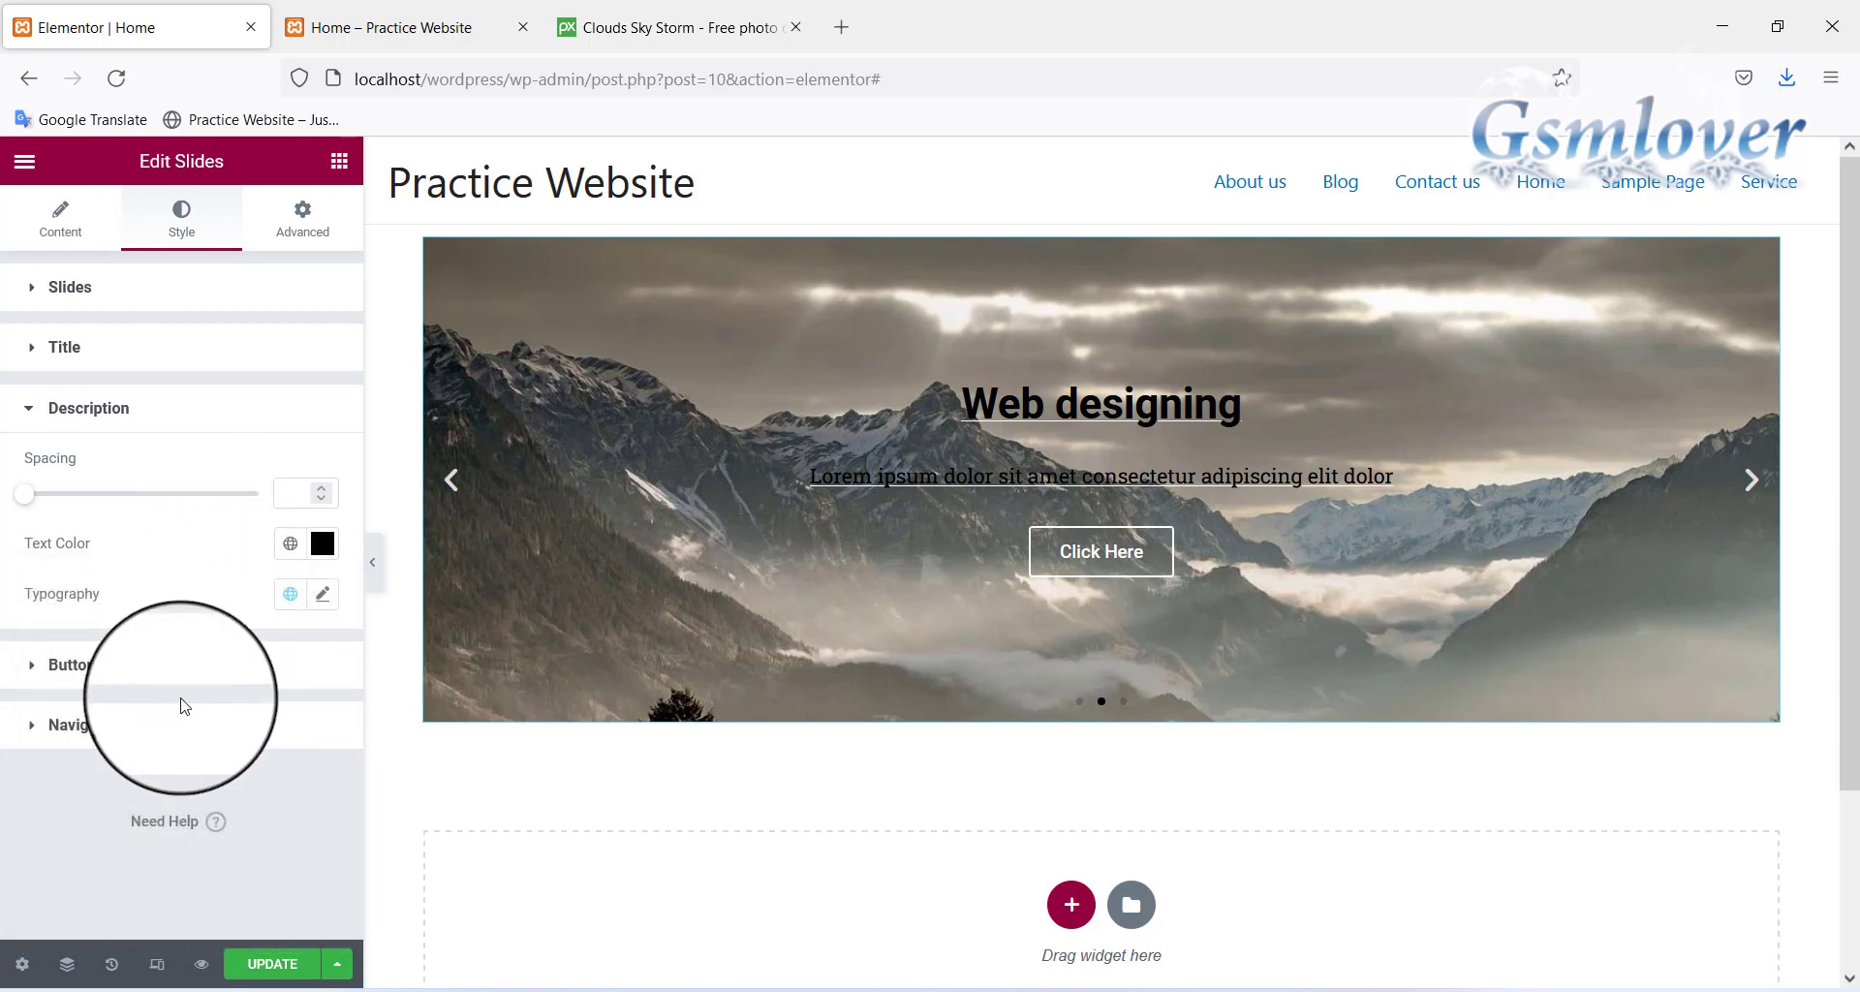
Set the slider's 'Click Here' button text colour to black (#030303)
{"action": "left_click", "coordinate": [32, 666]}
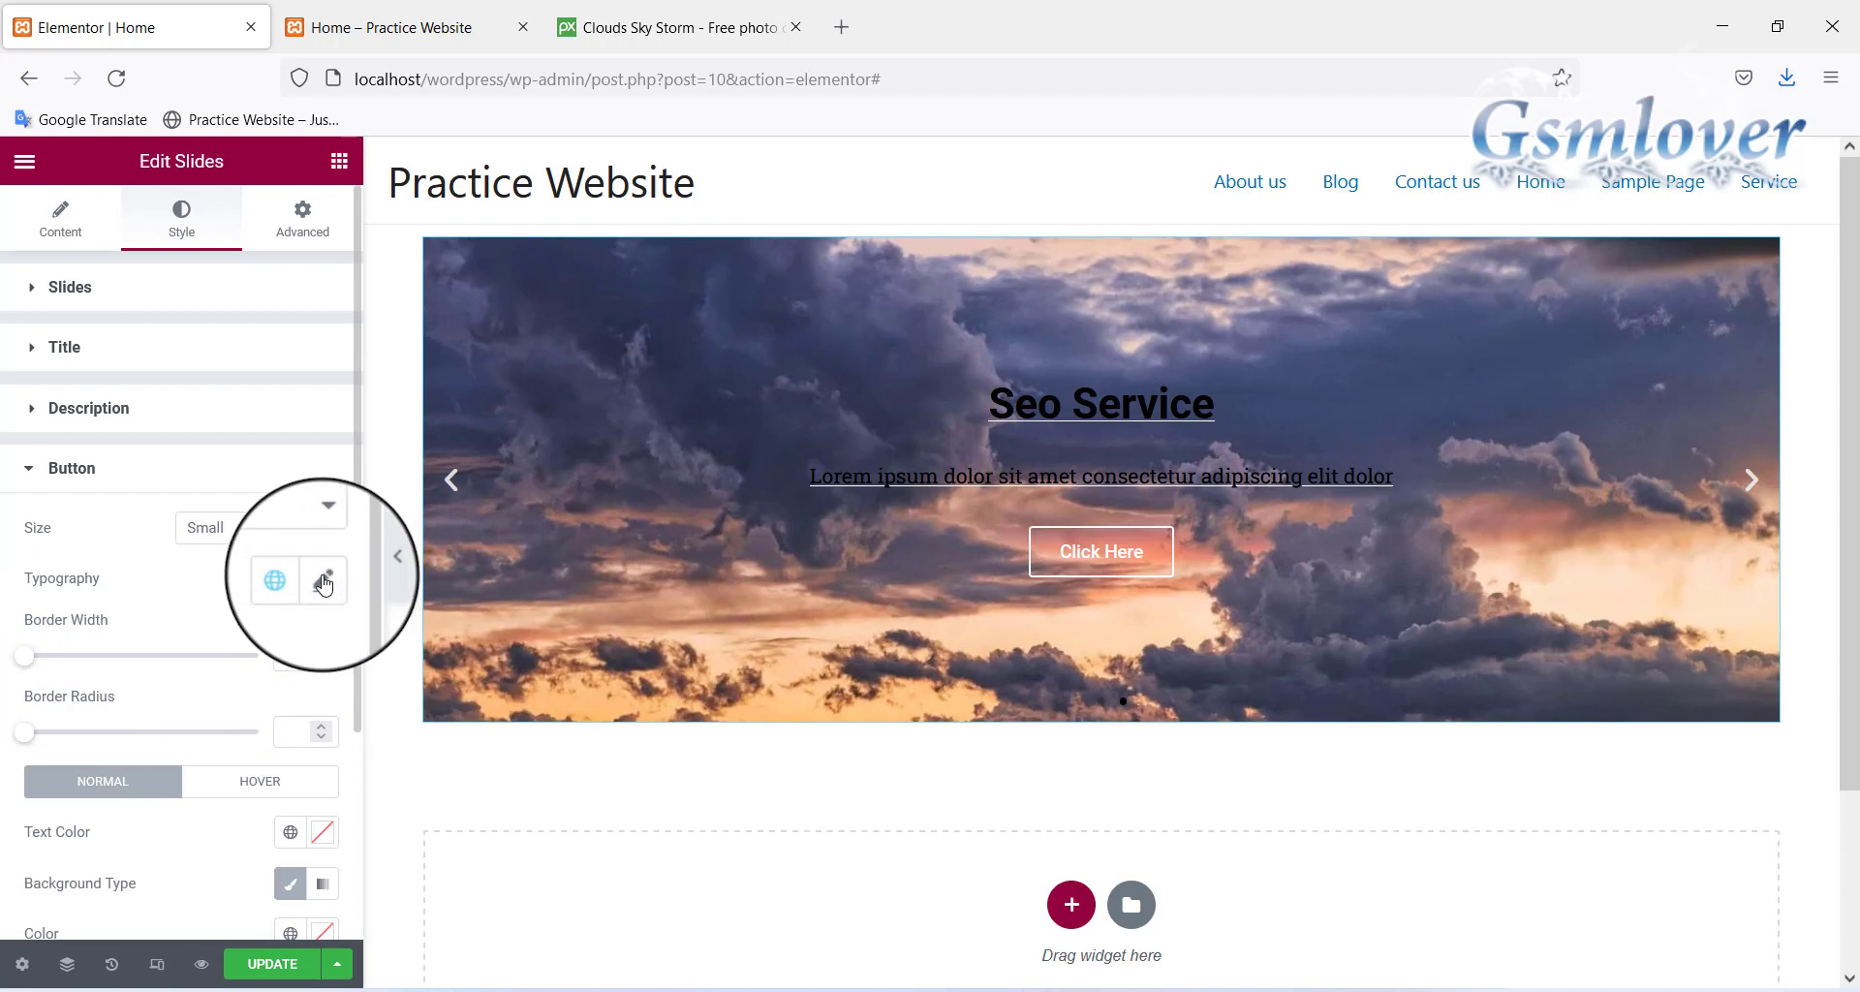
{"action": "left_click", "coordinate": [321, 833]}
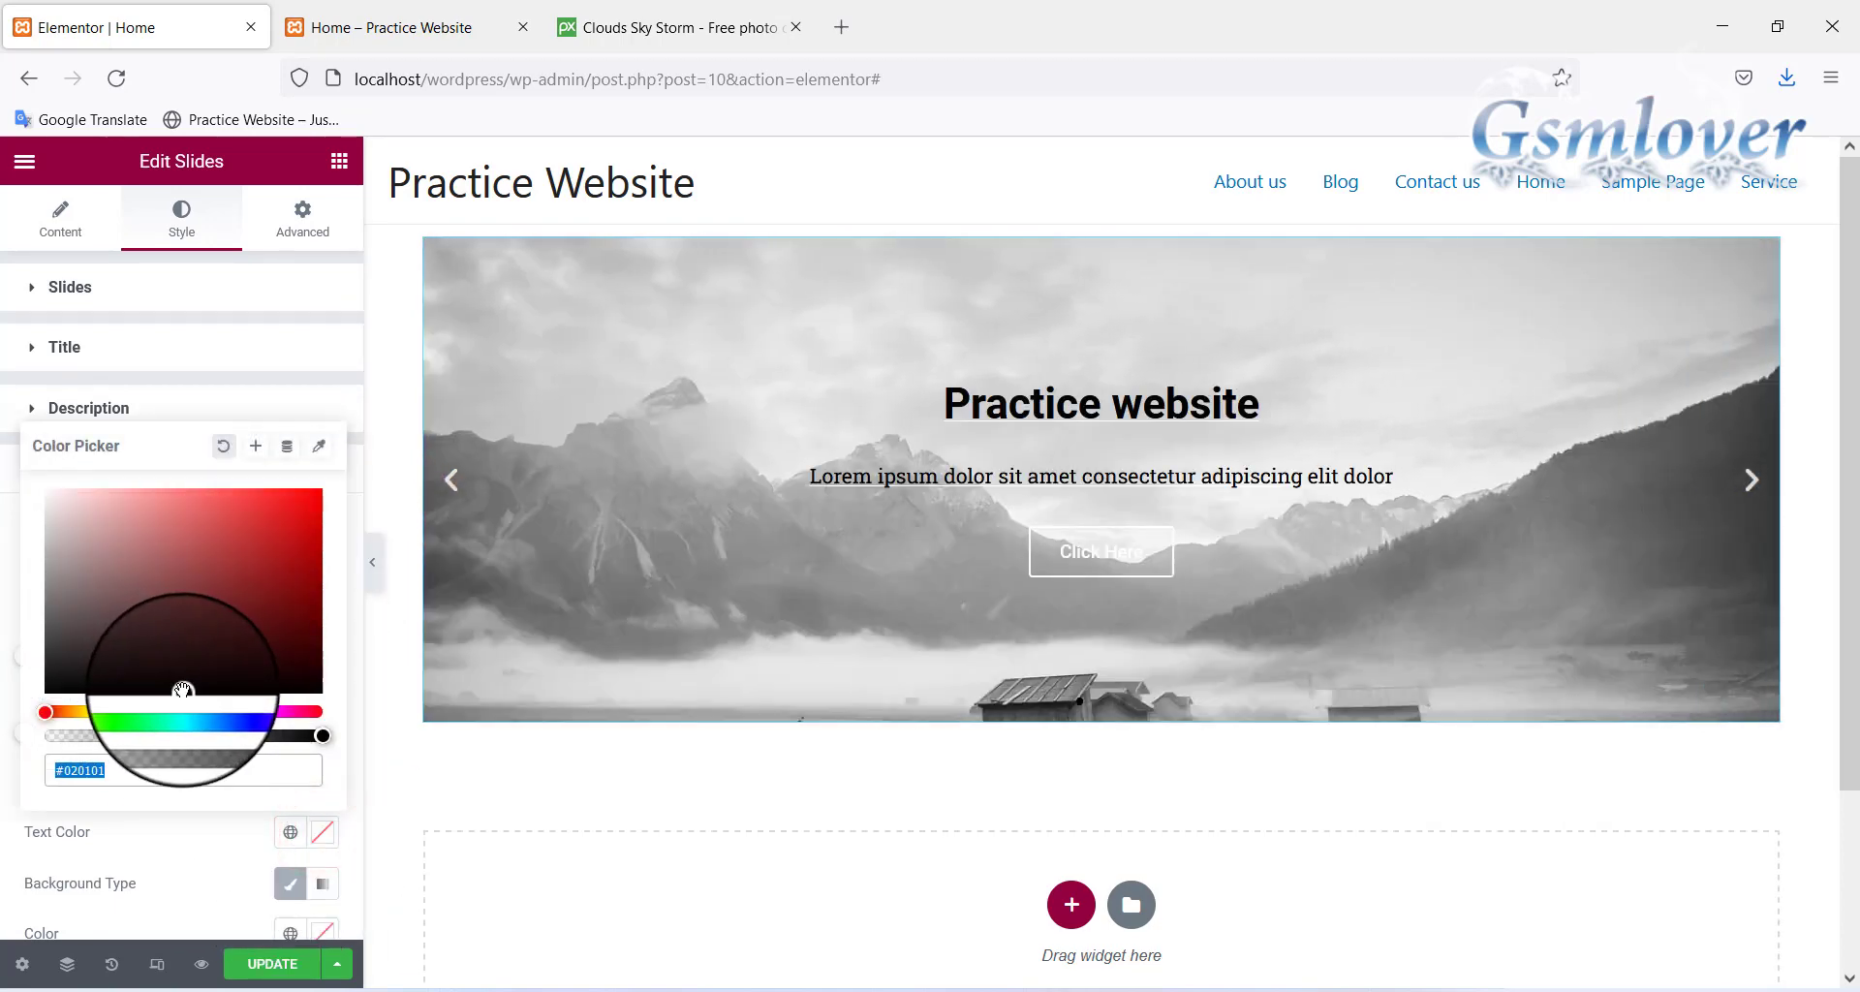
{"action": "left_click", "coordinate": [184, 689]}
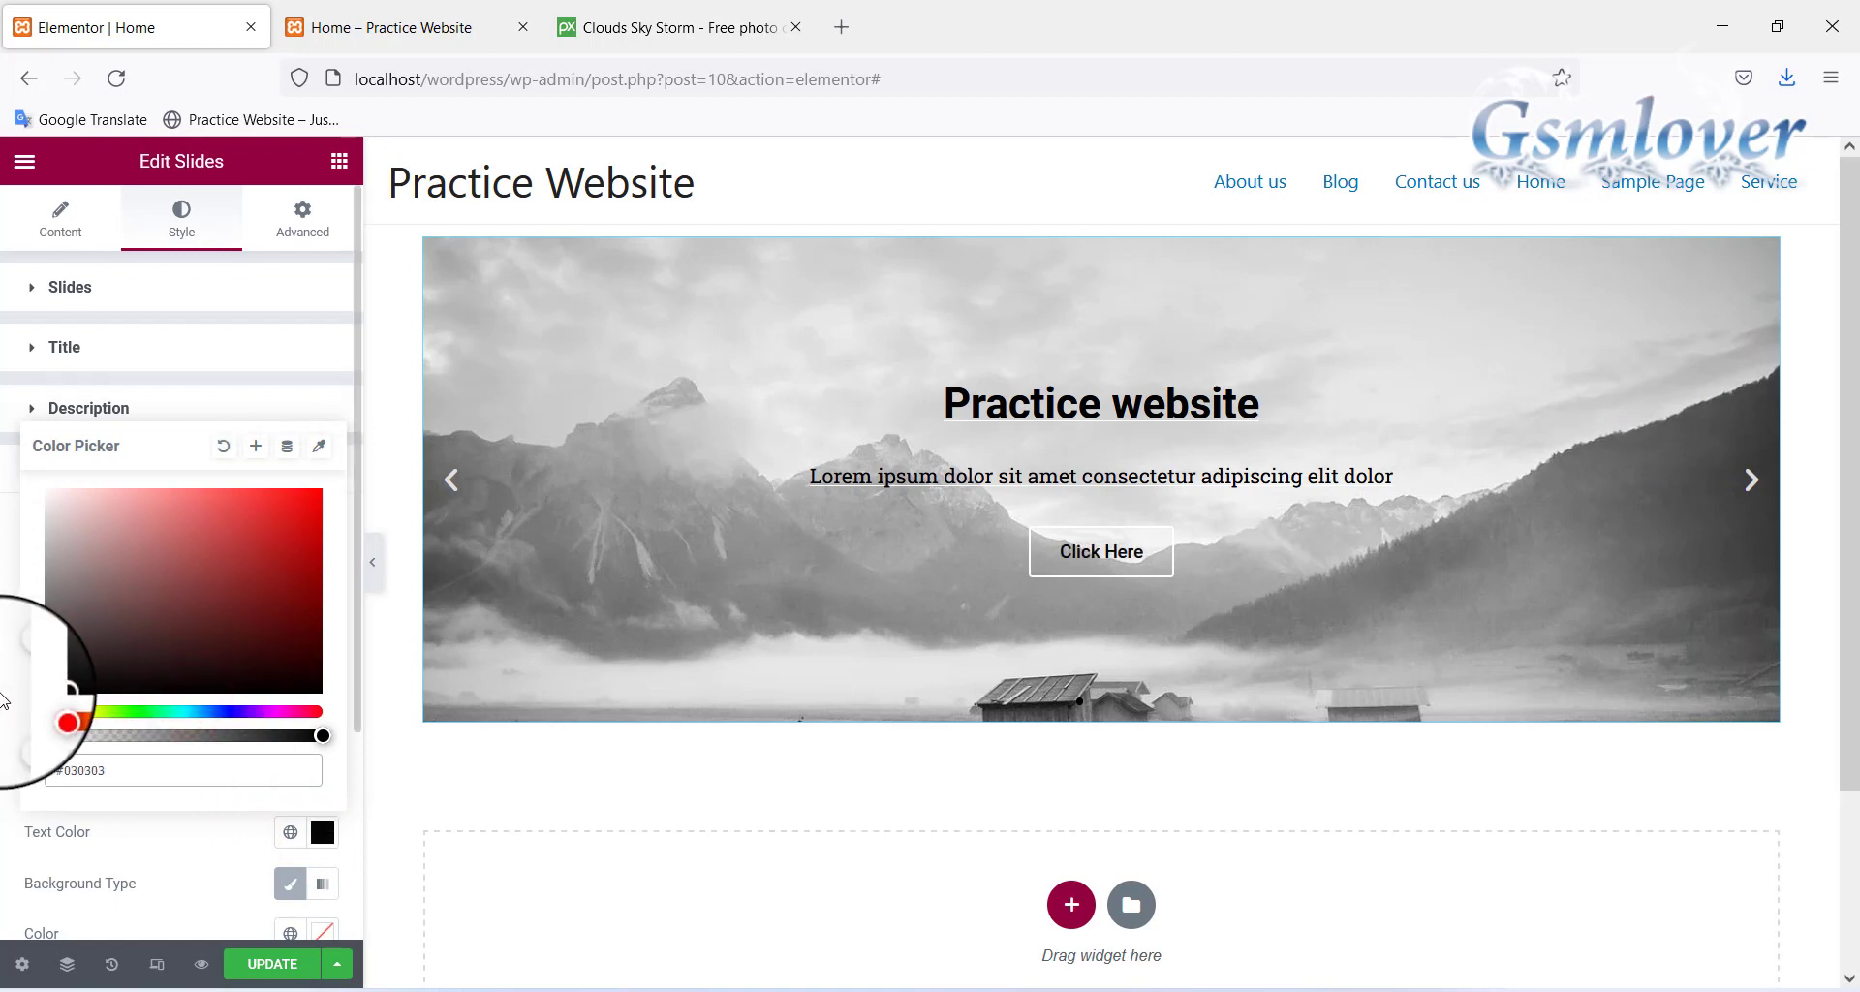
{"action": "left_click", "coordinate": [3, 579]}
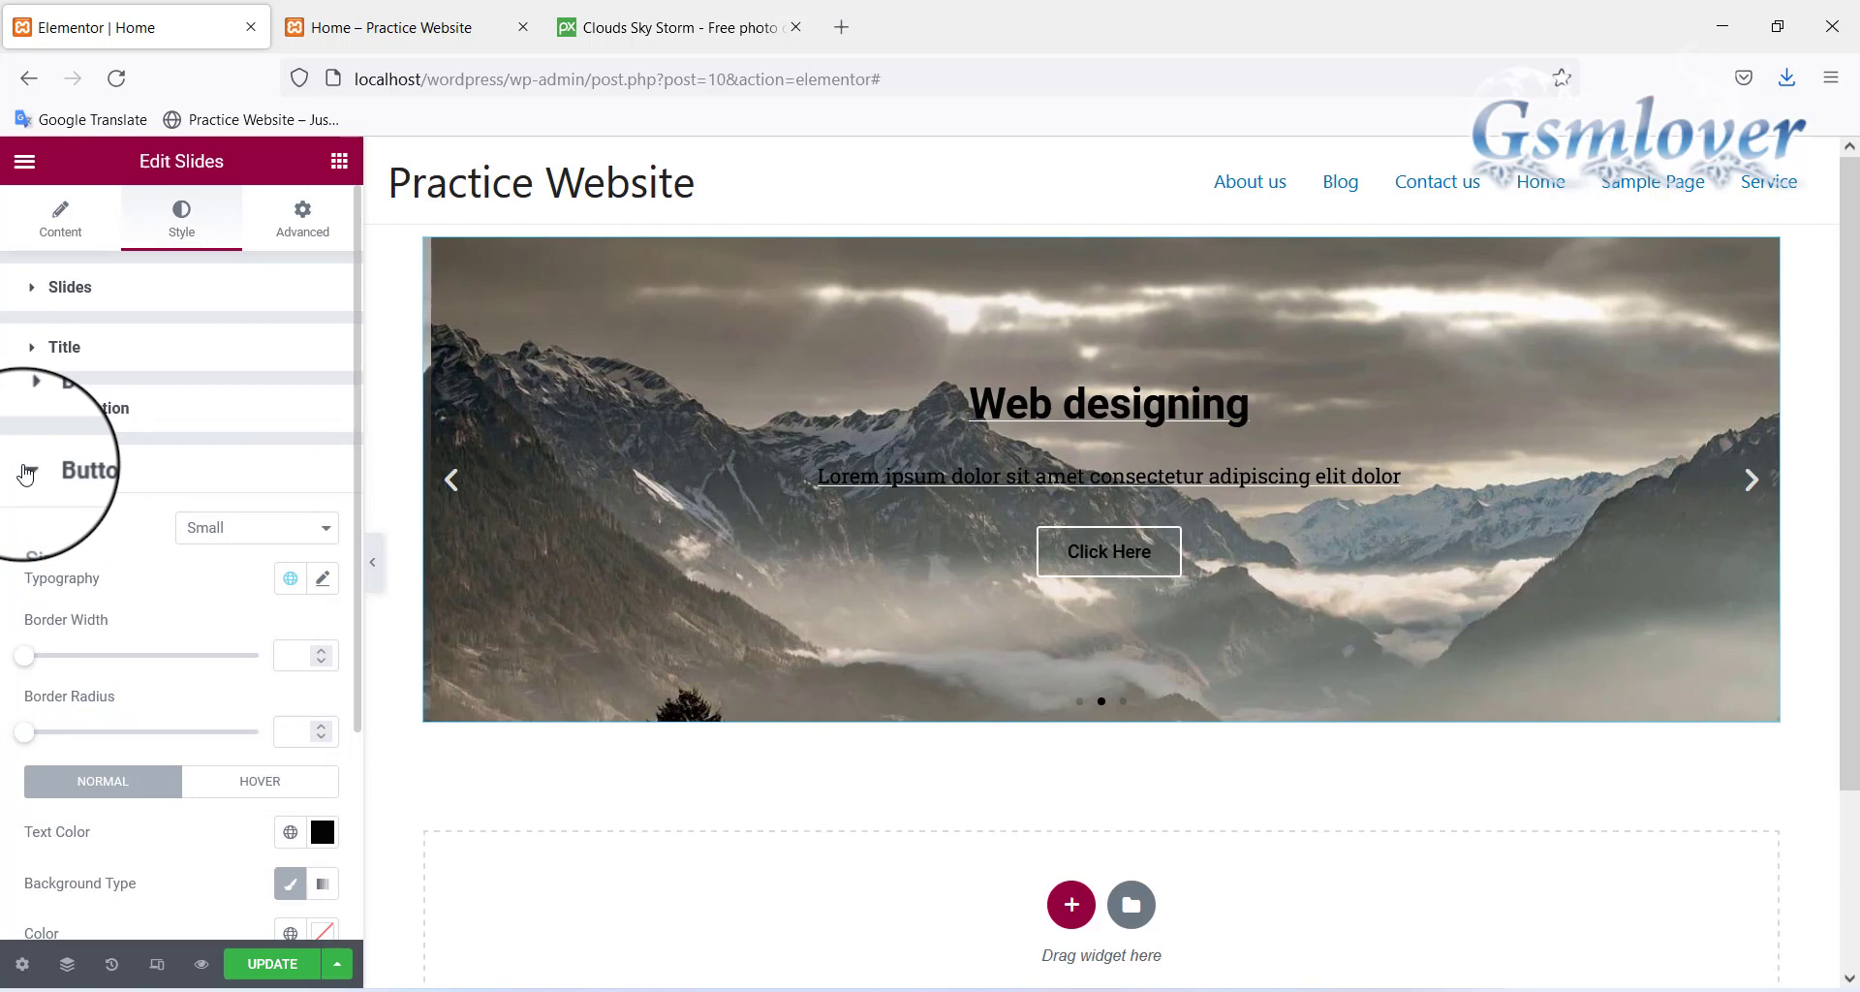
{"action": "left_click", "coordinate": [23, 469]}
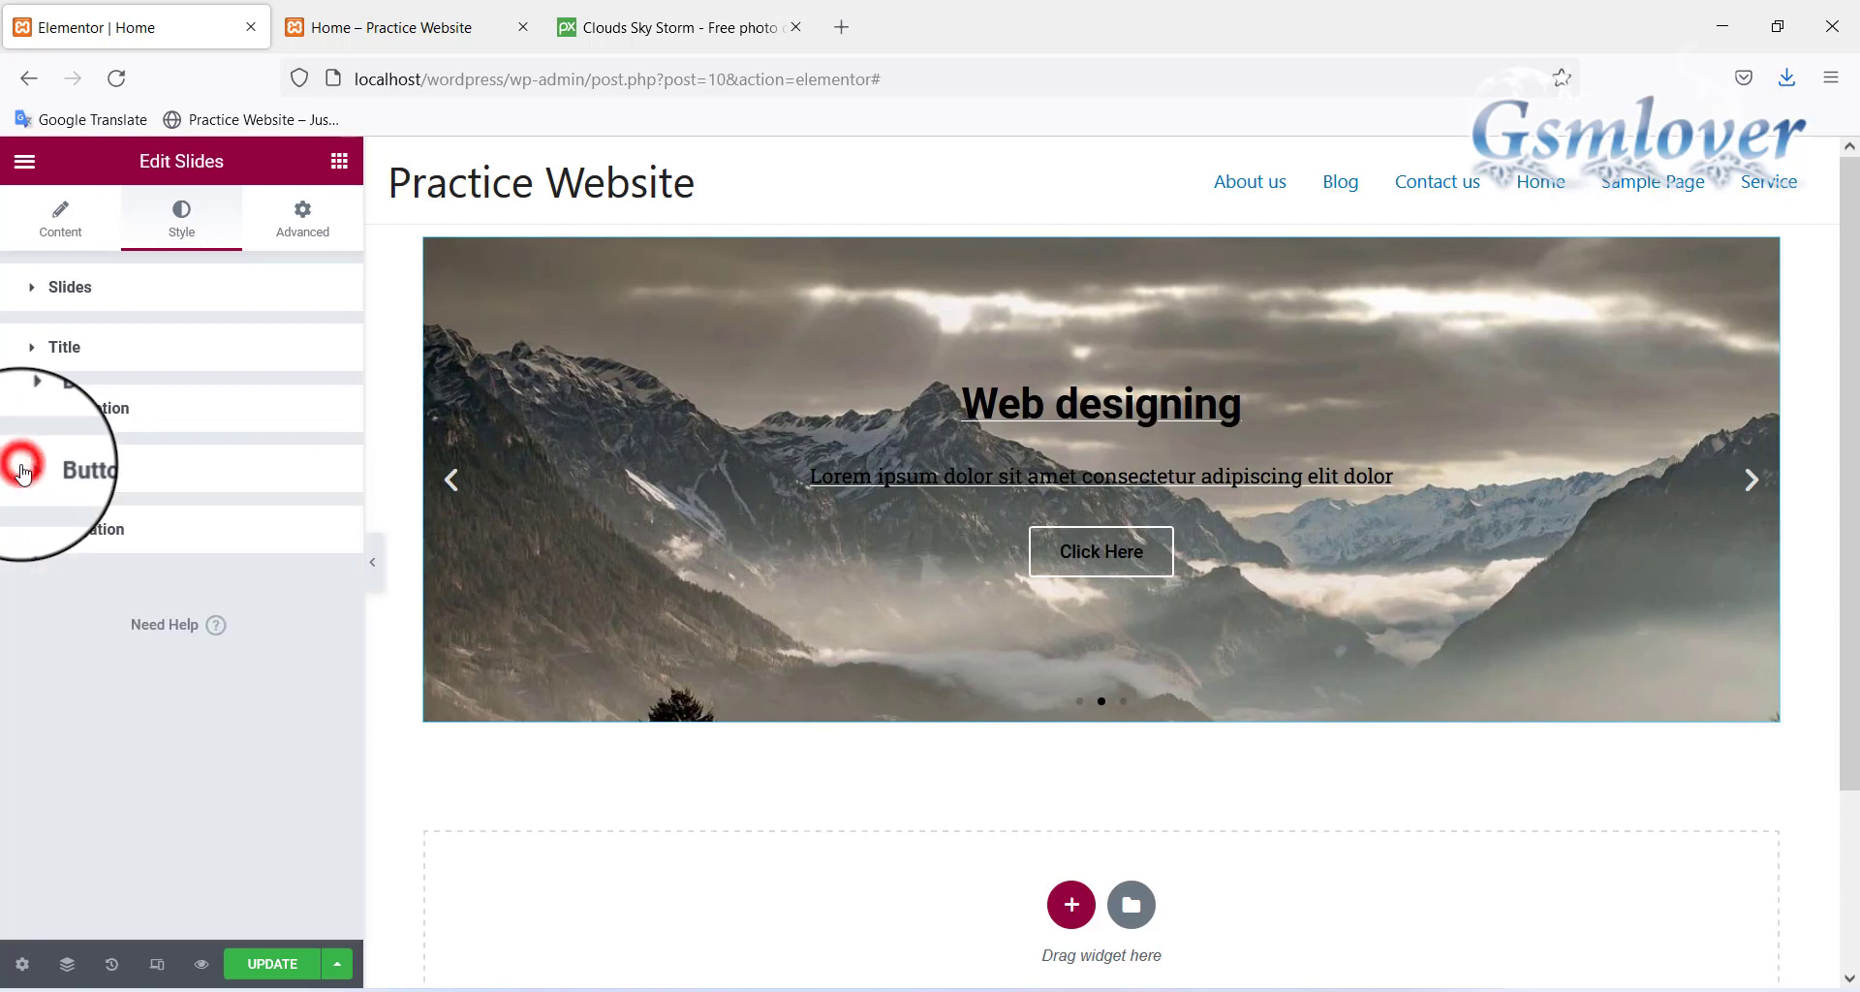